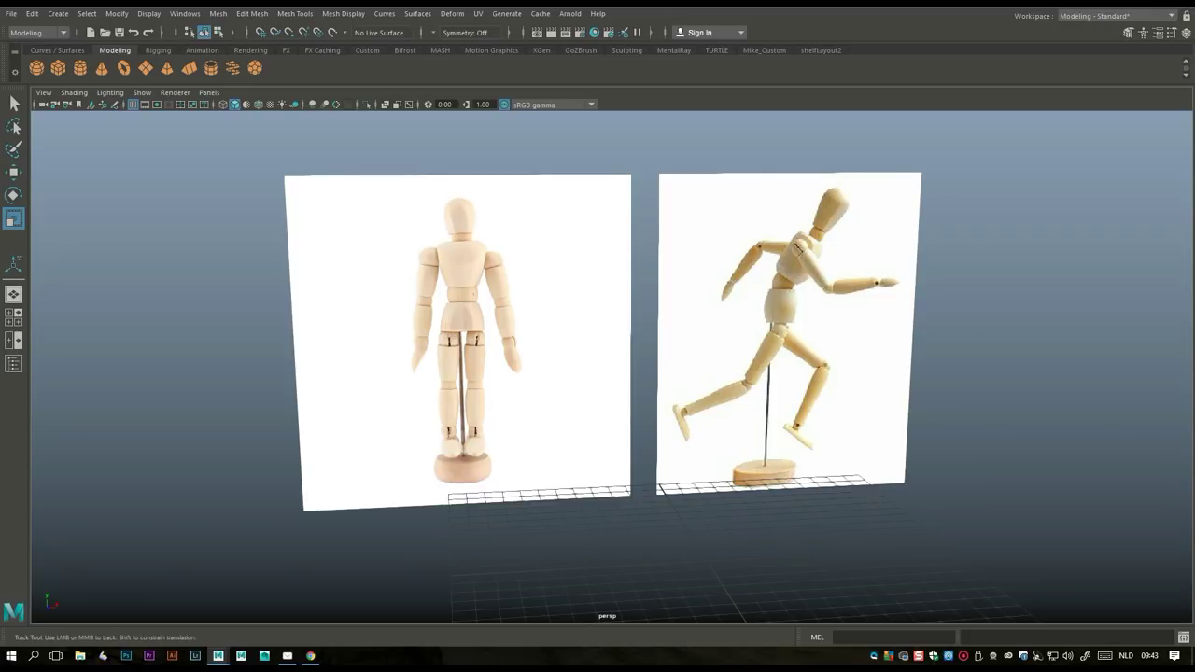
- Create a polygon sphere and move it up beside the head of the front-facing mannequin reference
alt+middle_drag(597, 355, 597, 448)
scroll(597, 439, up, 2)
alt+drag(597, 373, 688, 374)
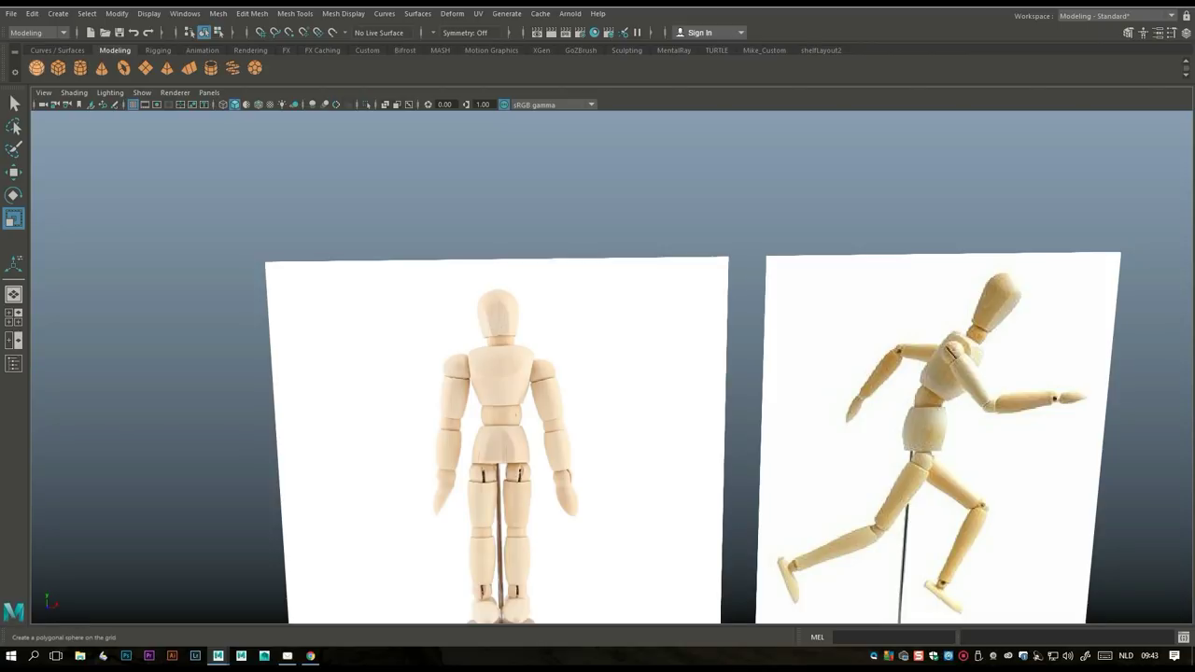
click(35, 67)
scroll(653, 420, down, 5)
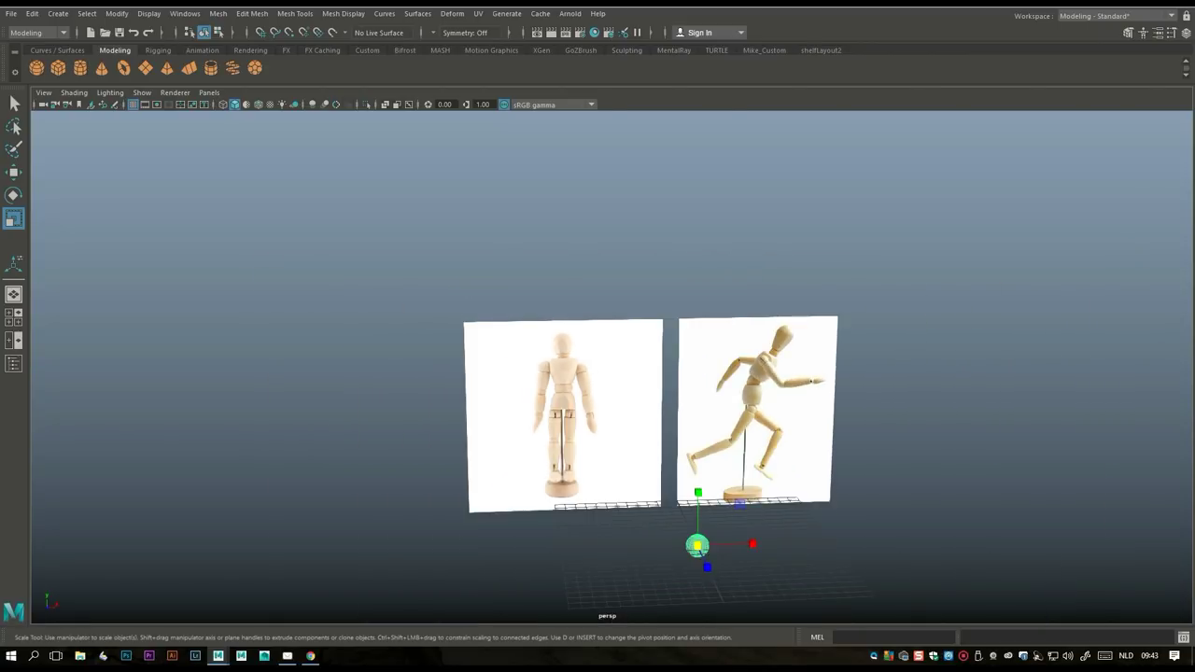
key(w)
drag(697, 508, 700, 315)
drag(737, 355, 598, 353)
scroll(598, 355, up, 3)
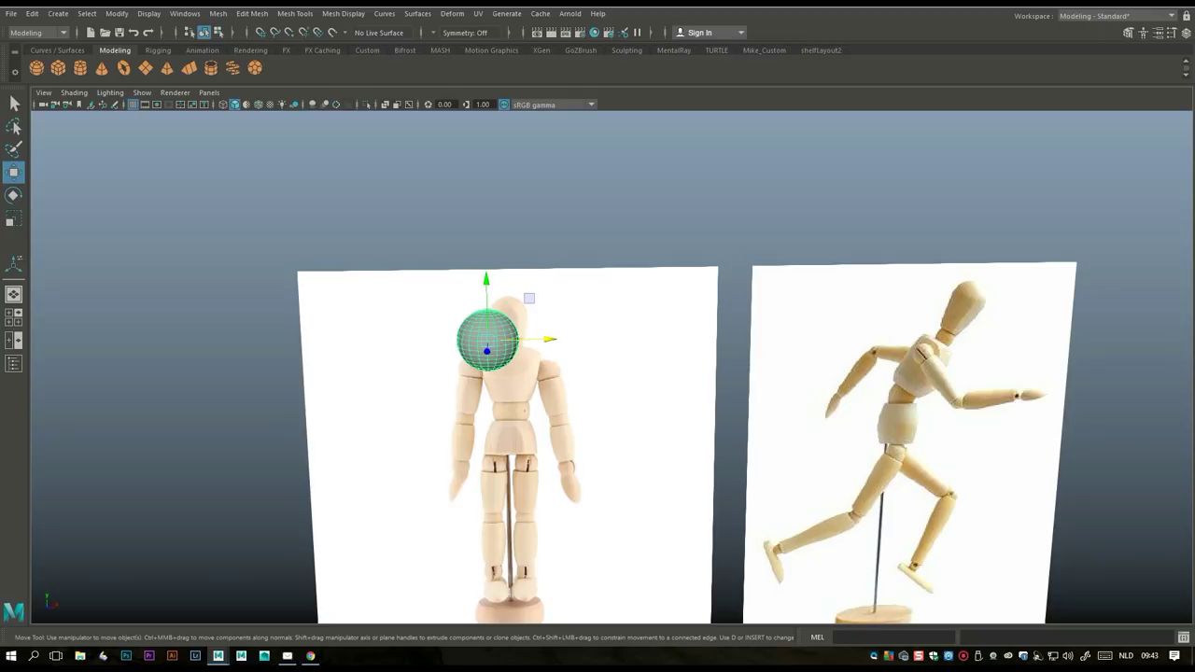
- Set the sphere's axis subdivisions to 12 and height subdivisions to 12
key(ctrl+a)
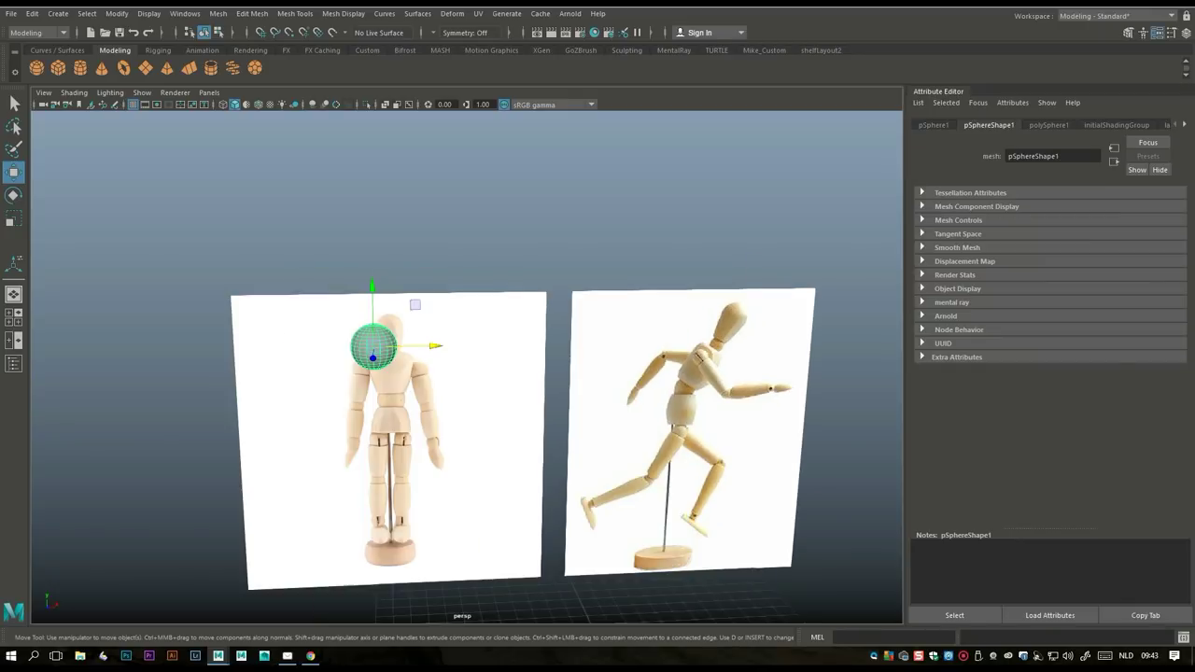
click(1048, 124)
click(1027, 221)
text(12)
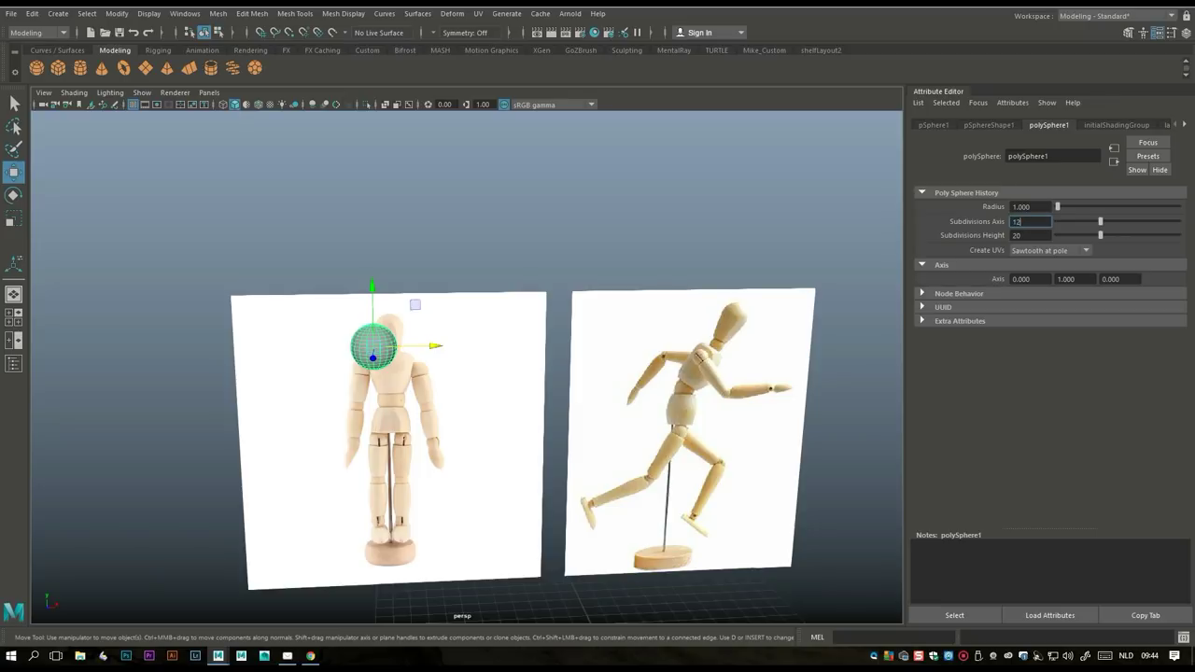
key(Tab)
text(12)
key(Return)
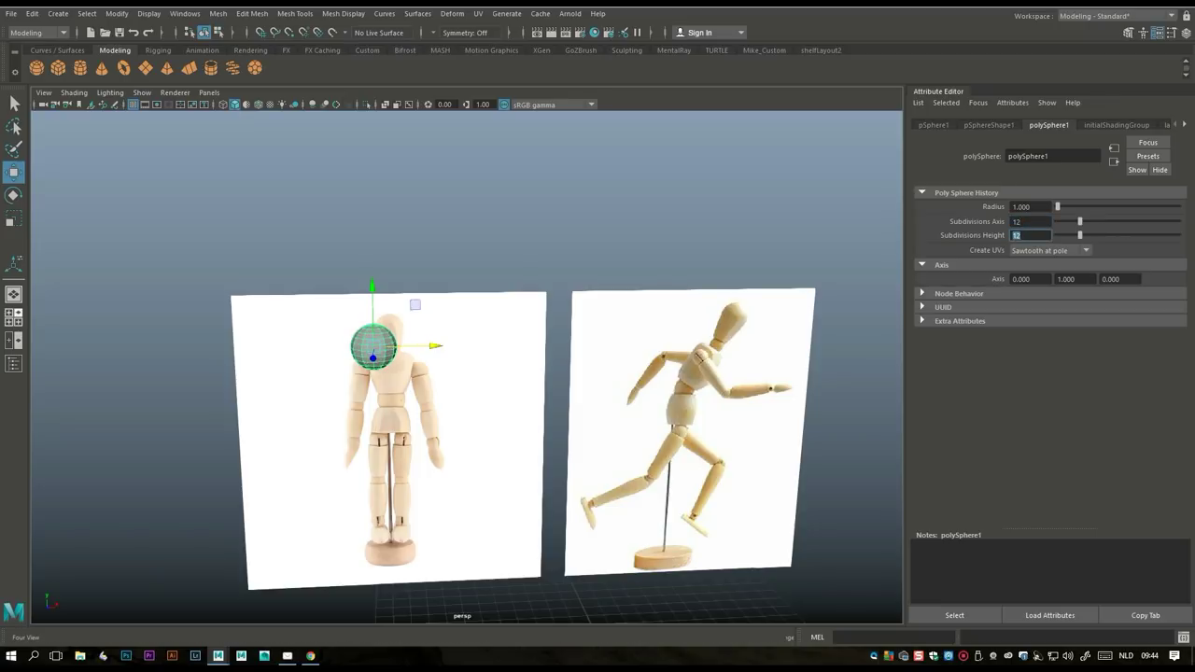
- Position the sphere over the mannequin's head in the front view, centred on the reference
key(space)
key(space)
alt+middle_drag(467, 364, 445, 560)
drag(413, 269, 412, 332)
drag(465, 392, 492, 393)
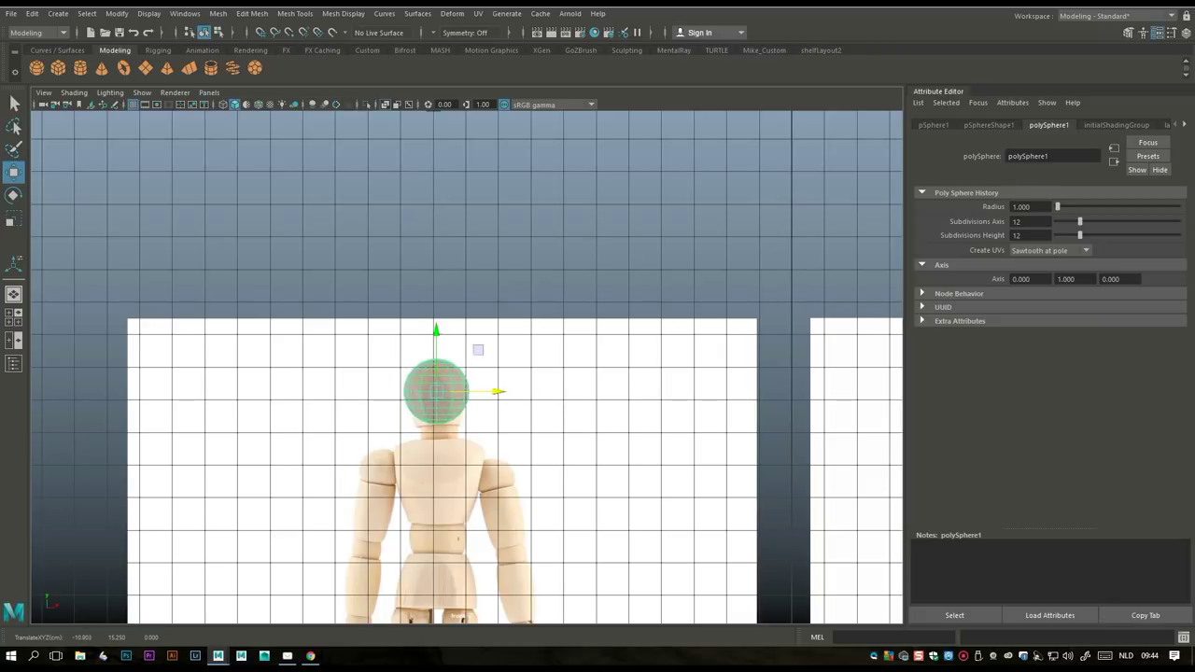
scroll(477, 346, up, 5)
alt+middle_drag(477, 347, 606, 272)
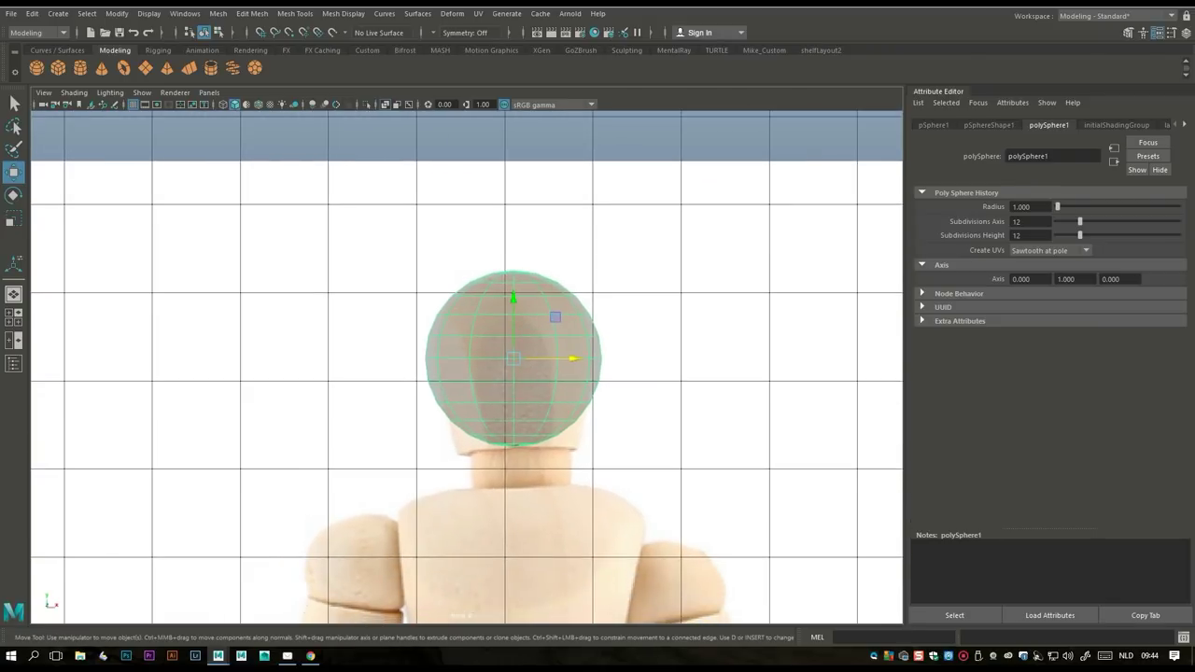
- Scale the sphere uniformly to about 0.87 and raise it to align with the top of the reference head
key(r)
drag(513, 359, 496, 359)
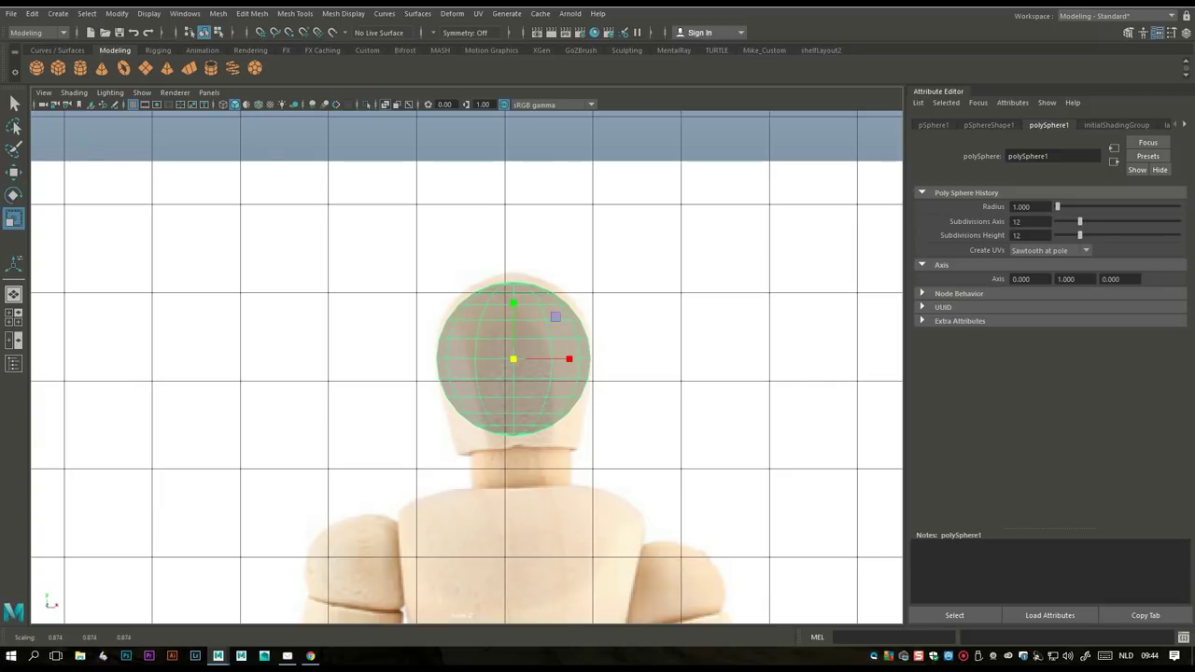
key(w)
drag(514, 317, 514, 306)
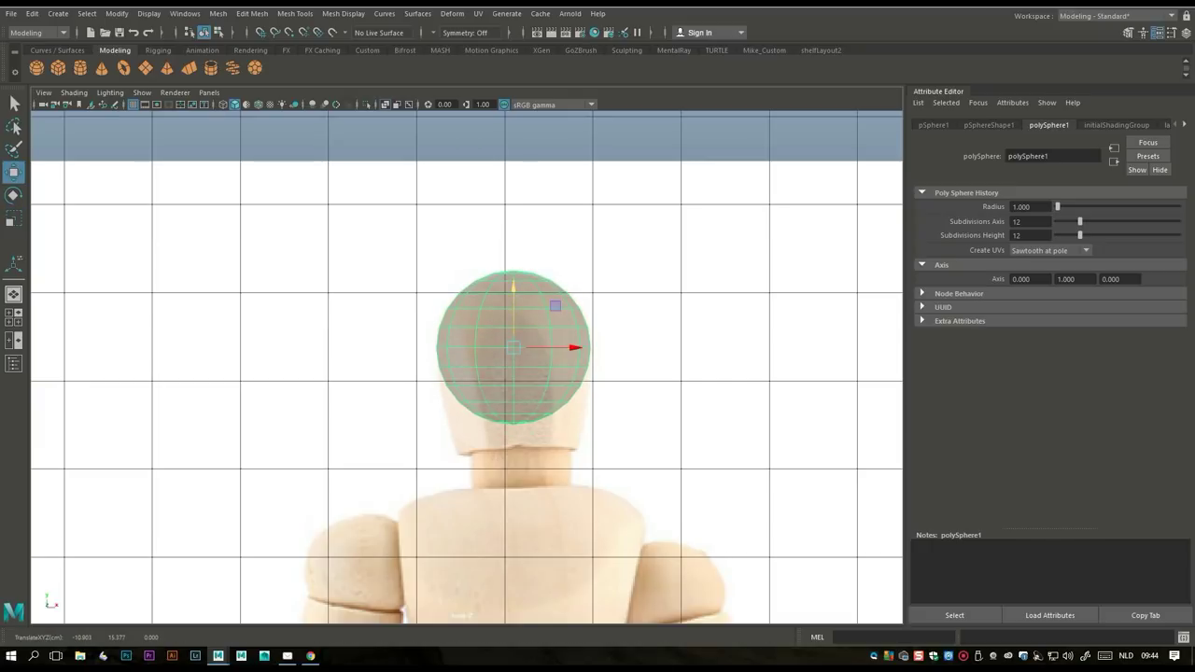
- Delete the sphere's lower faces and select the open border edge loop
right_drag(461, 284, 464, 329)
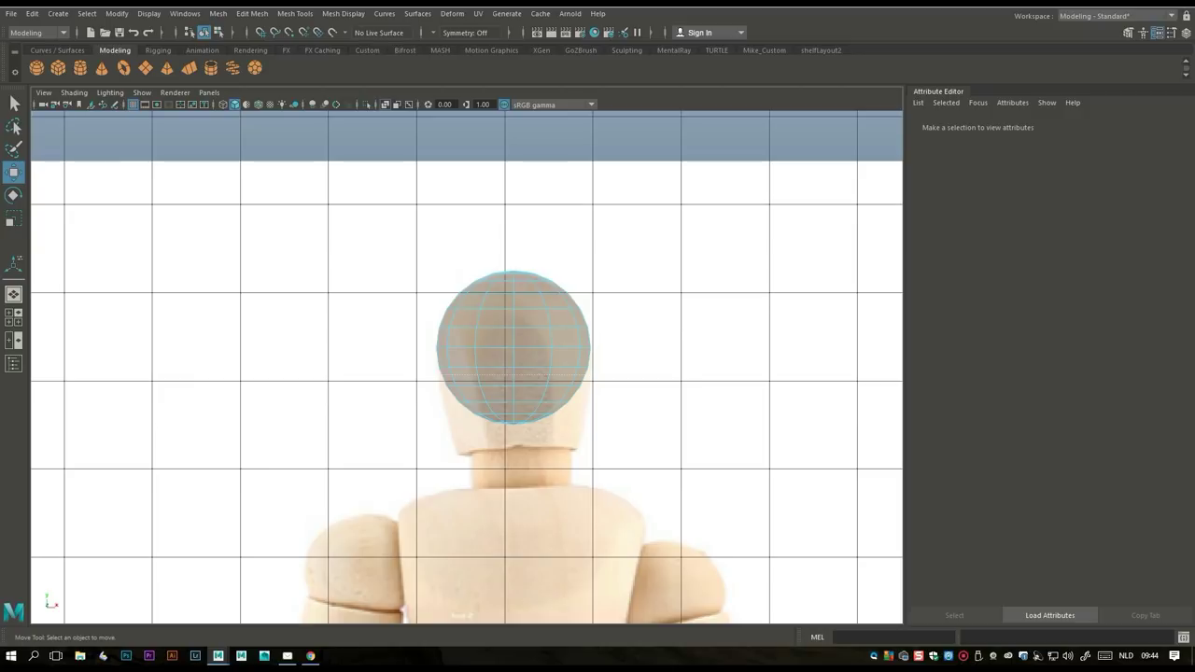
key(F8)
key(F8)
right_drag(563, 281, 564, 250)
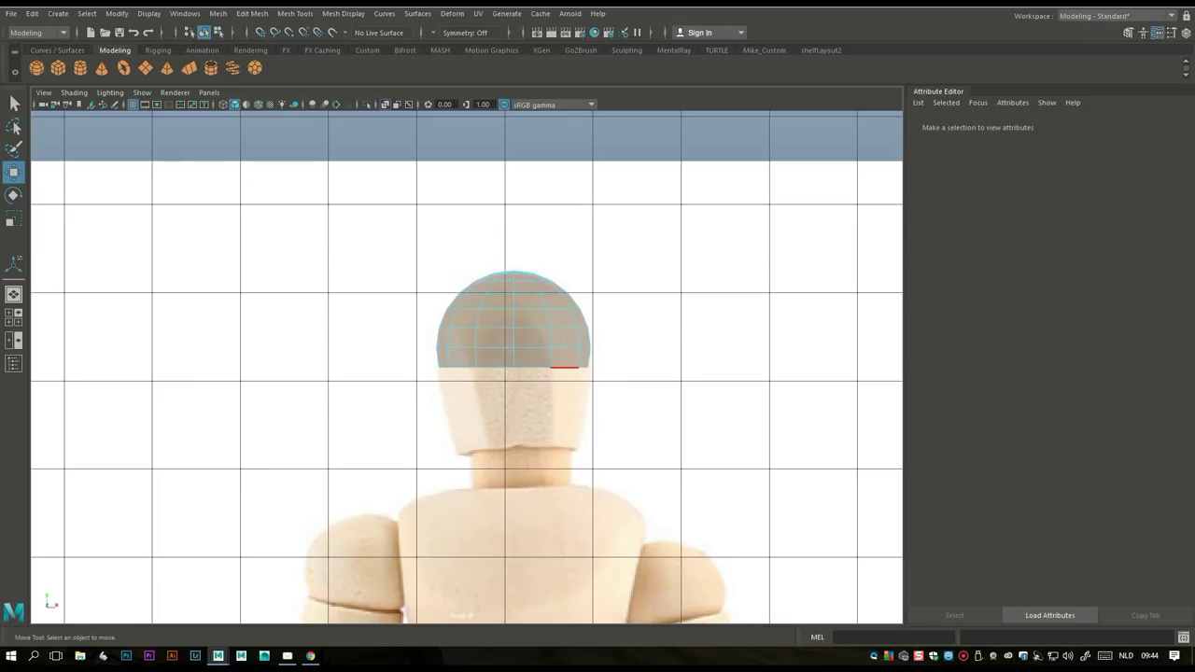
click(566, 329)
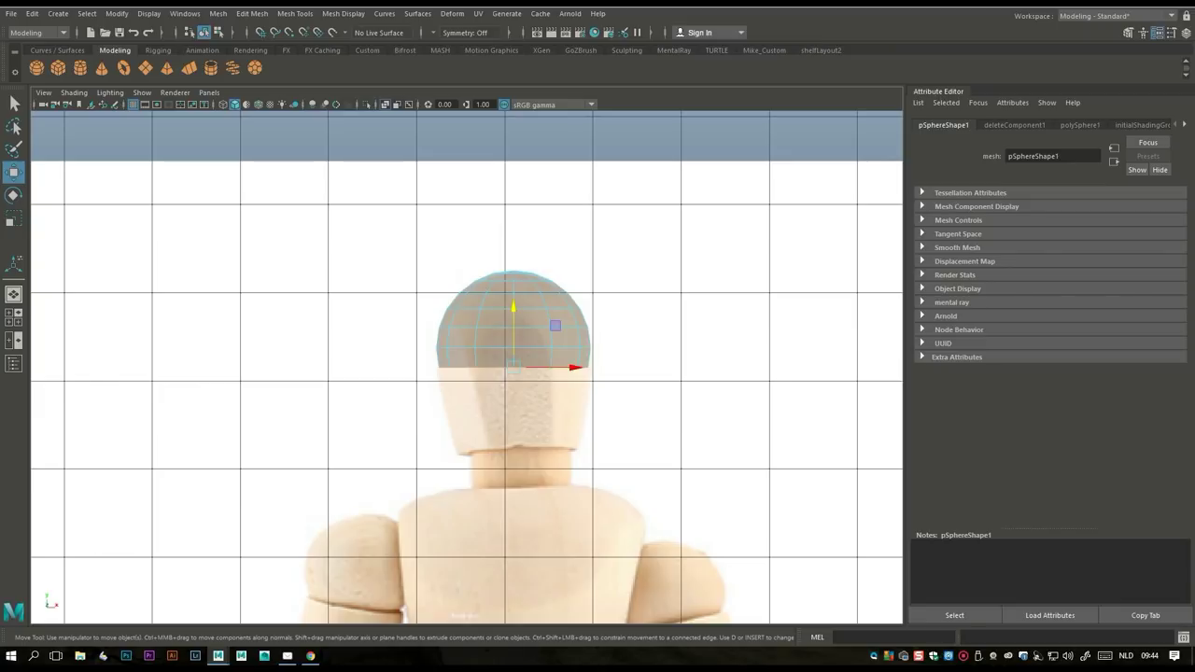
- Extrude the border edges downward twice, following the sides of the reference head to the lower face
key(ctrl+e)
drag(512, 310, 509, 334)
key(r)
key(ctrl+z)
key(ctrl+e)
key(w)
drag(512, 332, 550, 374)
key(r)
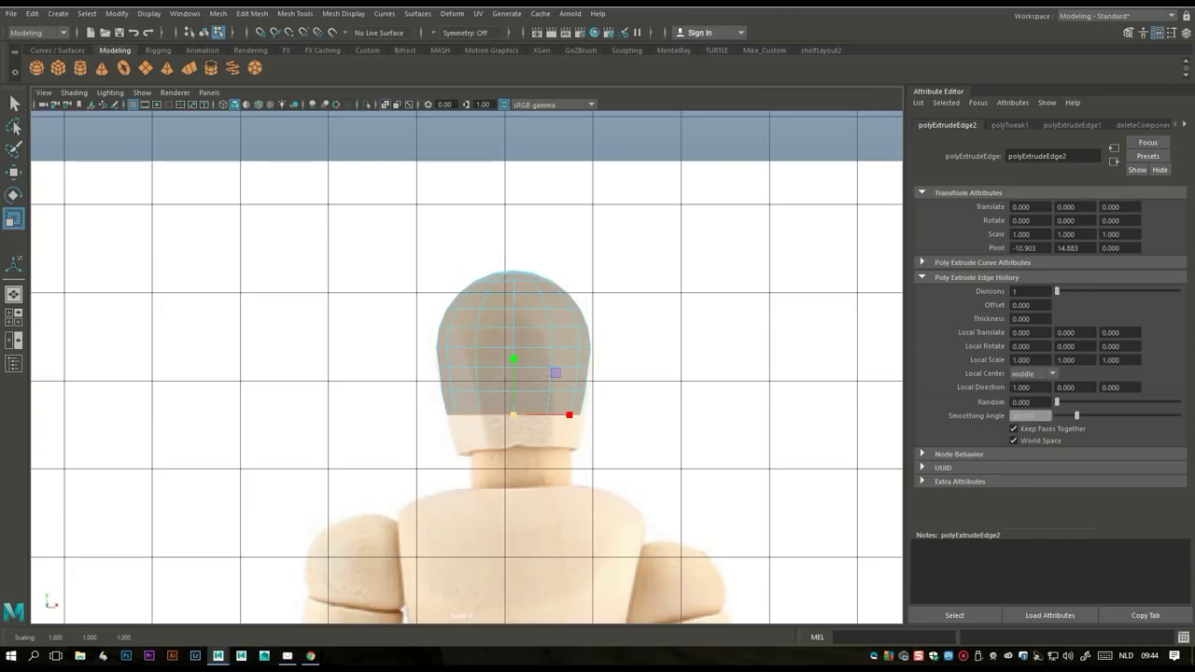
- Extrude the border edges down another row and narrow them to match the jaw outline
key(ctrl+e)
key(w)
drag(512, 350, 512, 376)
key(r)
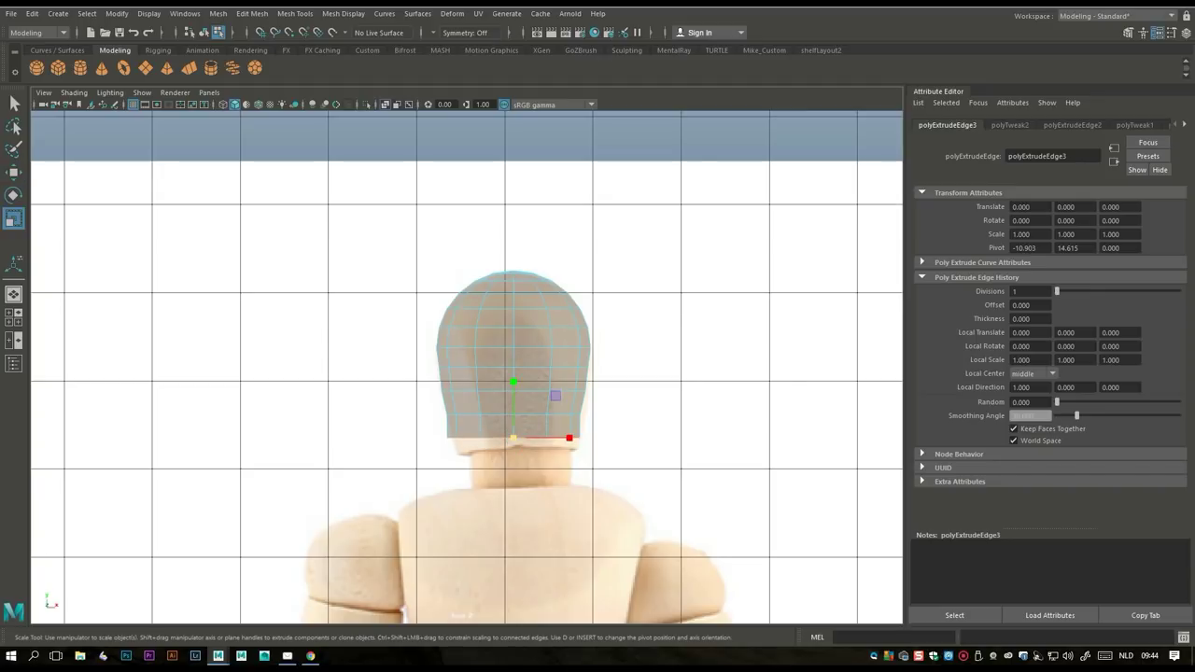
drag(568, 437, 565, 438)
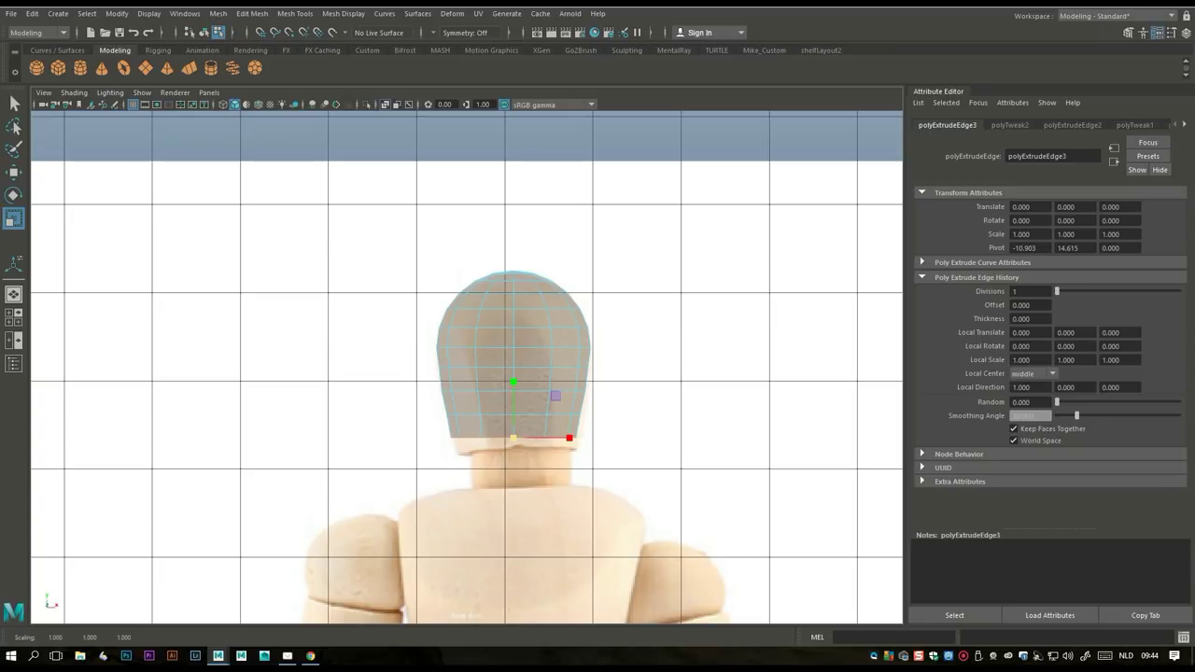
- Extrude a final row down to the base of the head and narrow its rim slightly
key(ctrl+e)
key(w)
drag(513, 382, 513, 394)
key(r)
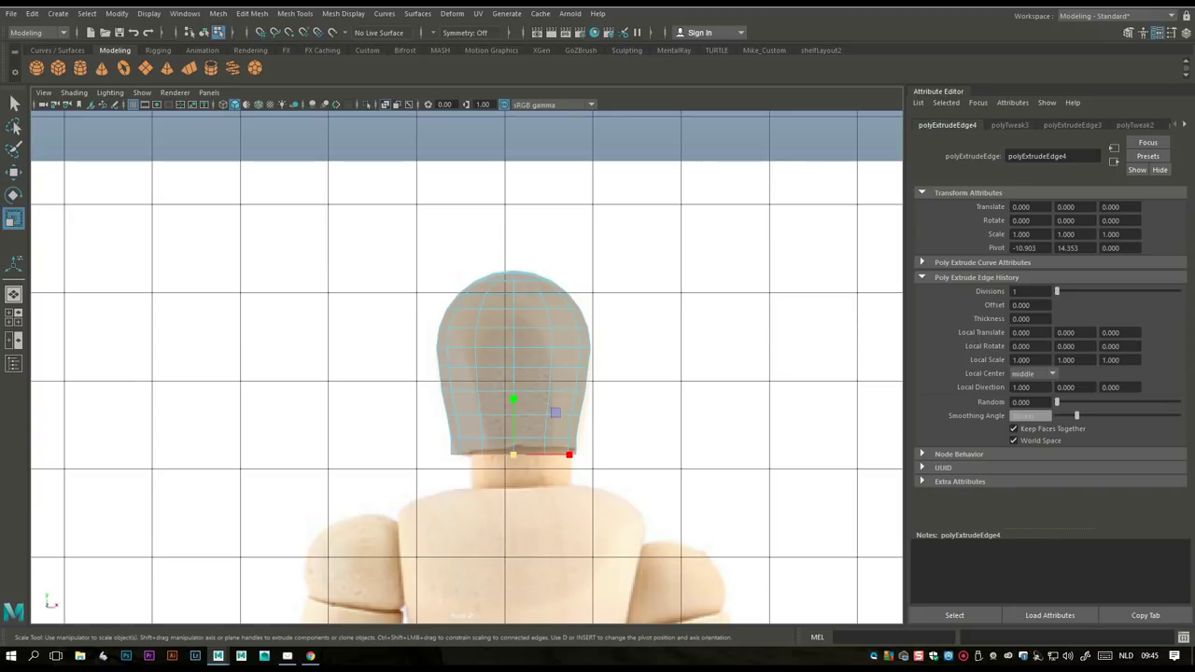
drag(571, 454, 573, 448)
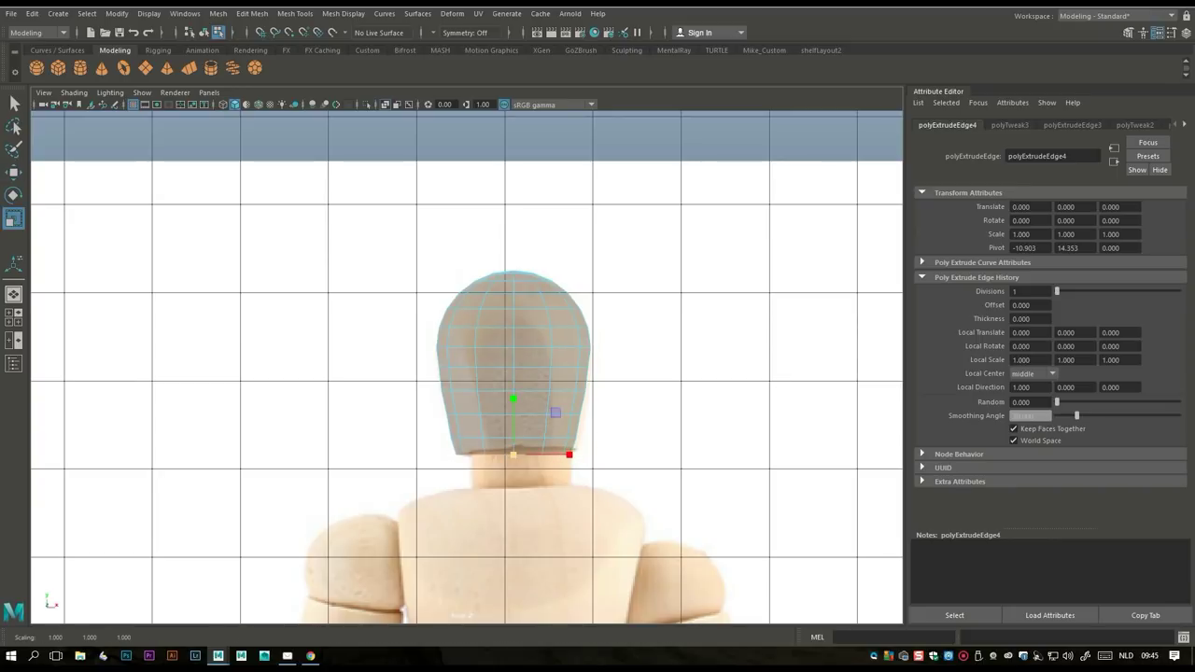
- Examine the head mesh from several angles in the perspective view, including its open underside
click(13, 318)
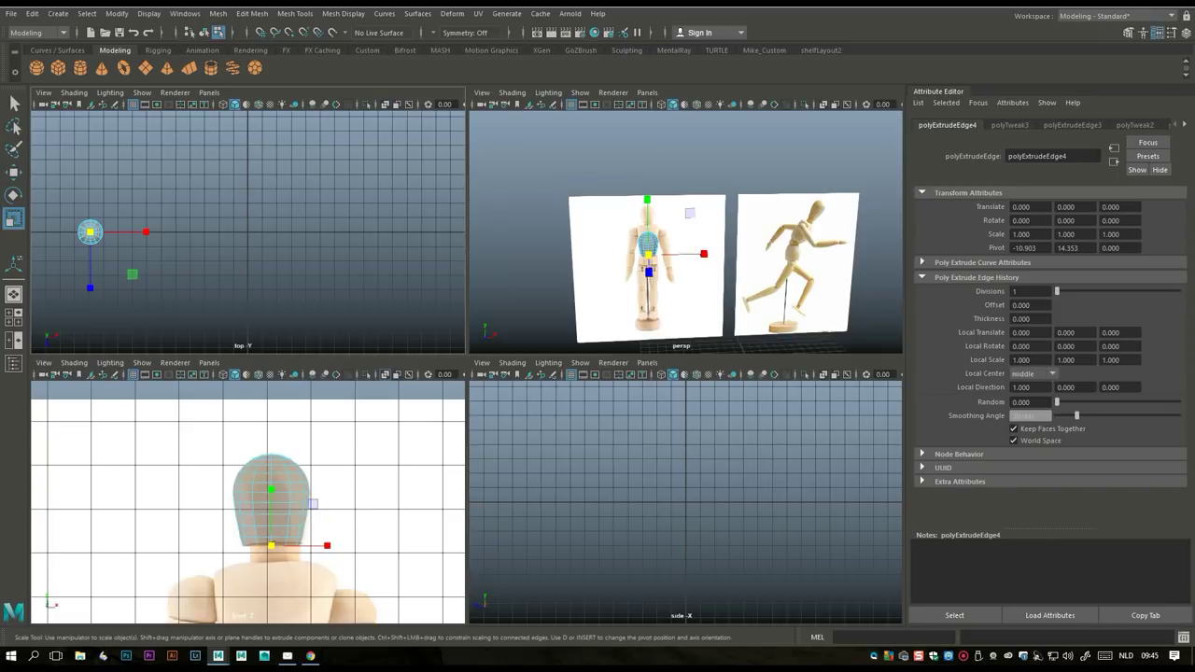
key(space)
scroll(467, 365, up, 2)
alt+drag(523, 374, 411, 373)
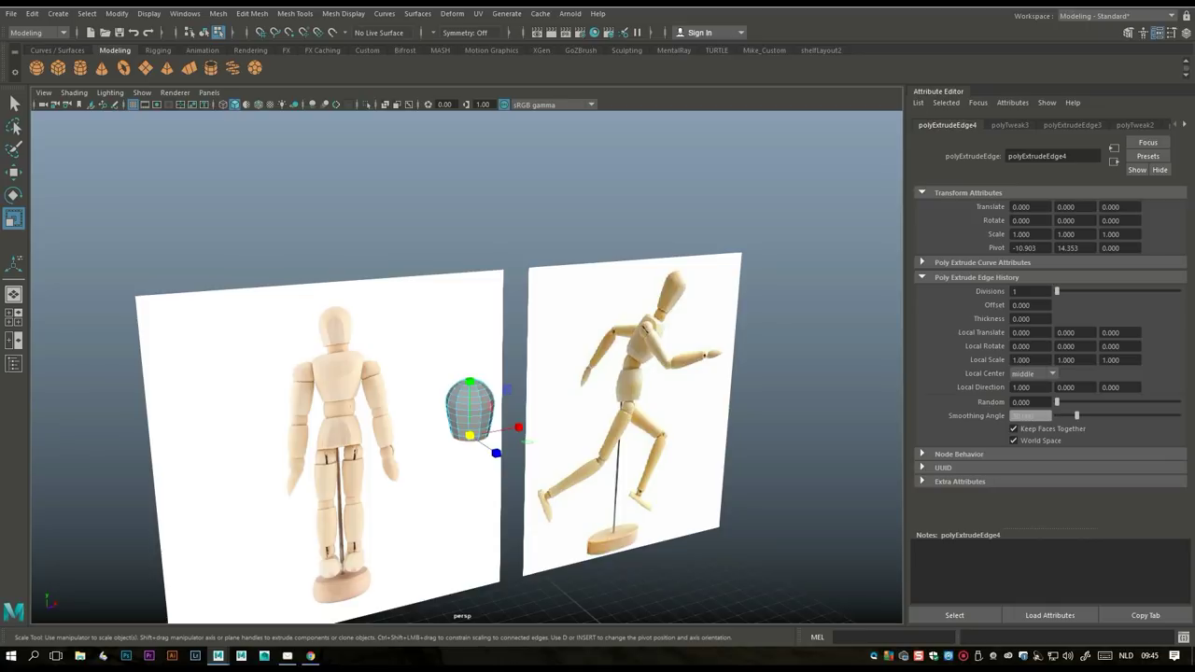
scroll(466, 364, up, 2)
alt+drag(467, 374, 541, 354)
right_drag(552, 281, 609, 264)
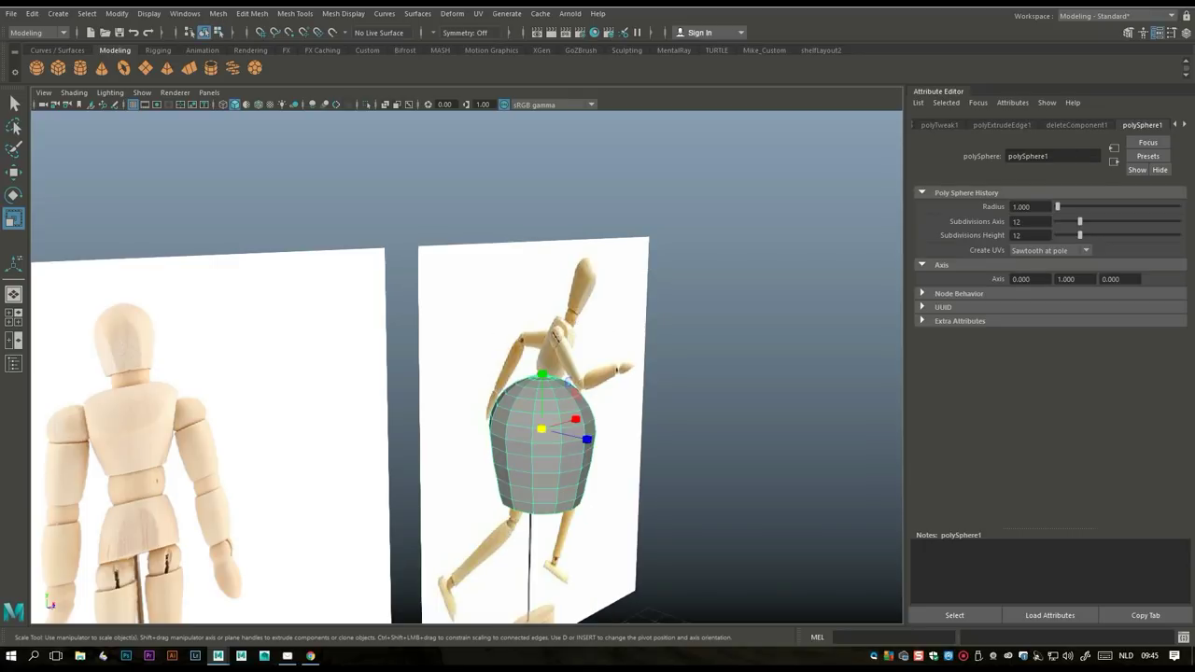
alt+drag(609, 264, 663, 231)
scroll(504, 374, up, 2)
- Taper the lower part of the head by scaling its bottom edge loop with soft selection and an adjusted falloff
right_drag(531, 285, 592, 263)
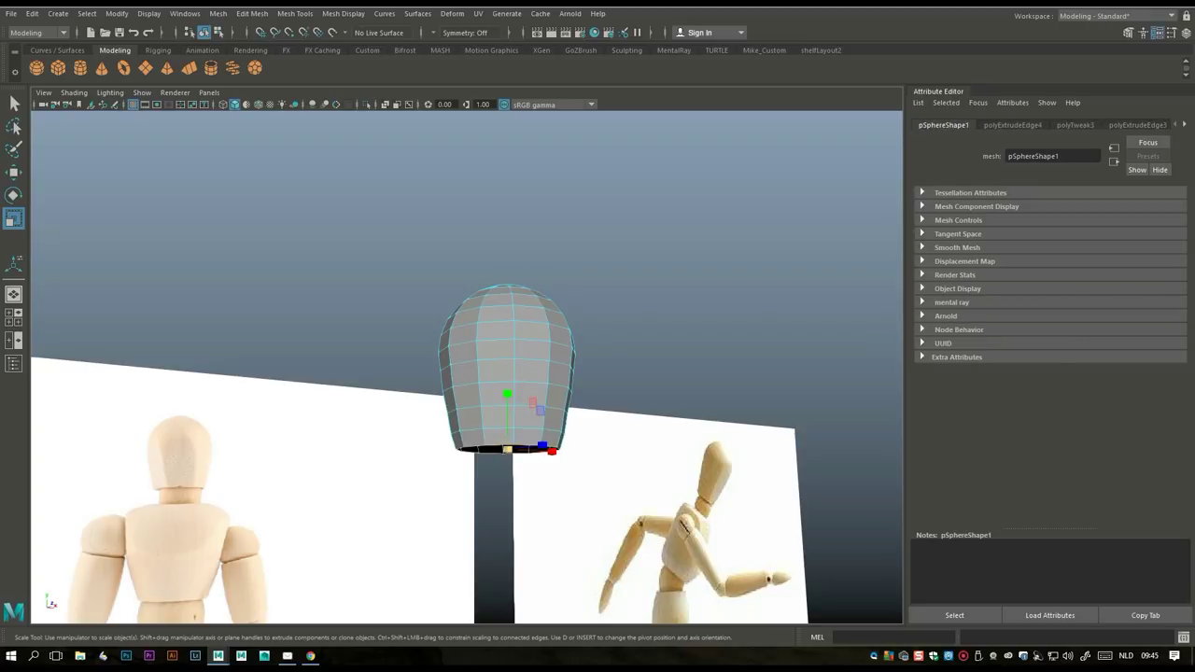
scroll(509, 374, up, 1)
key(b)
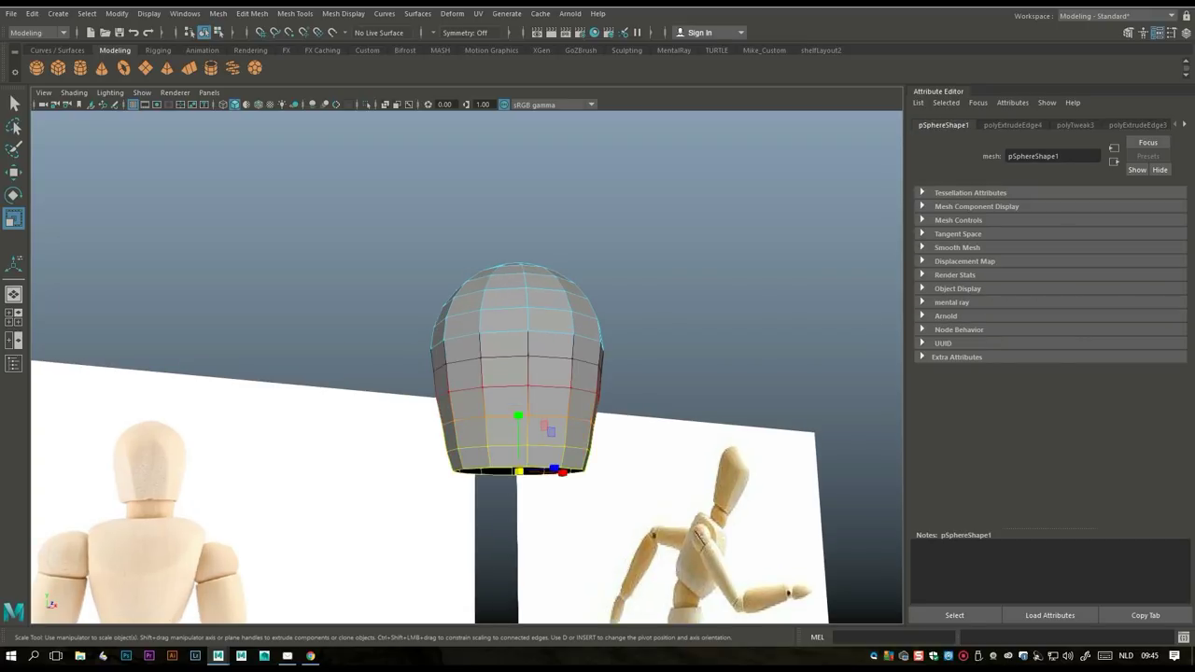
middle_drag(509, 506, 539, 507)
alt+drag(539, 507, 547, 402)
drag(548, 350, 547, 355)
click(579, 392)
- Try to rotate the whole head 30 degrees about its vertical axis
key(a)
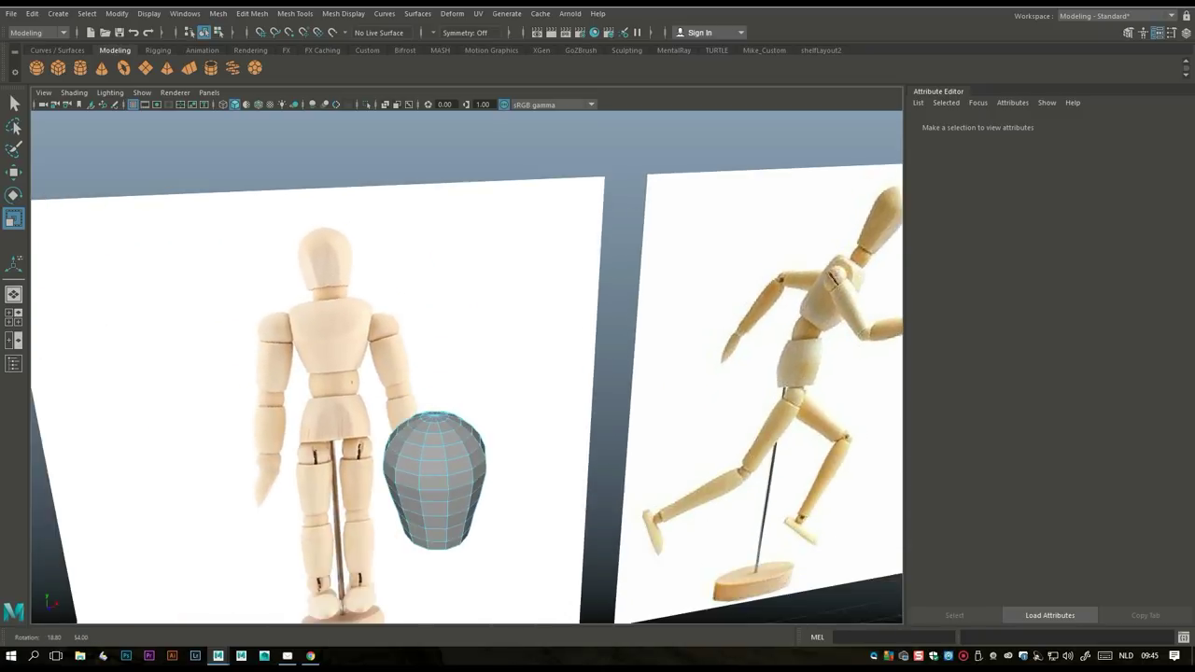
alt+drag(466, 392, 425, 390)
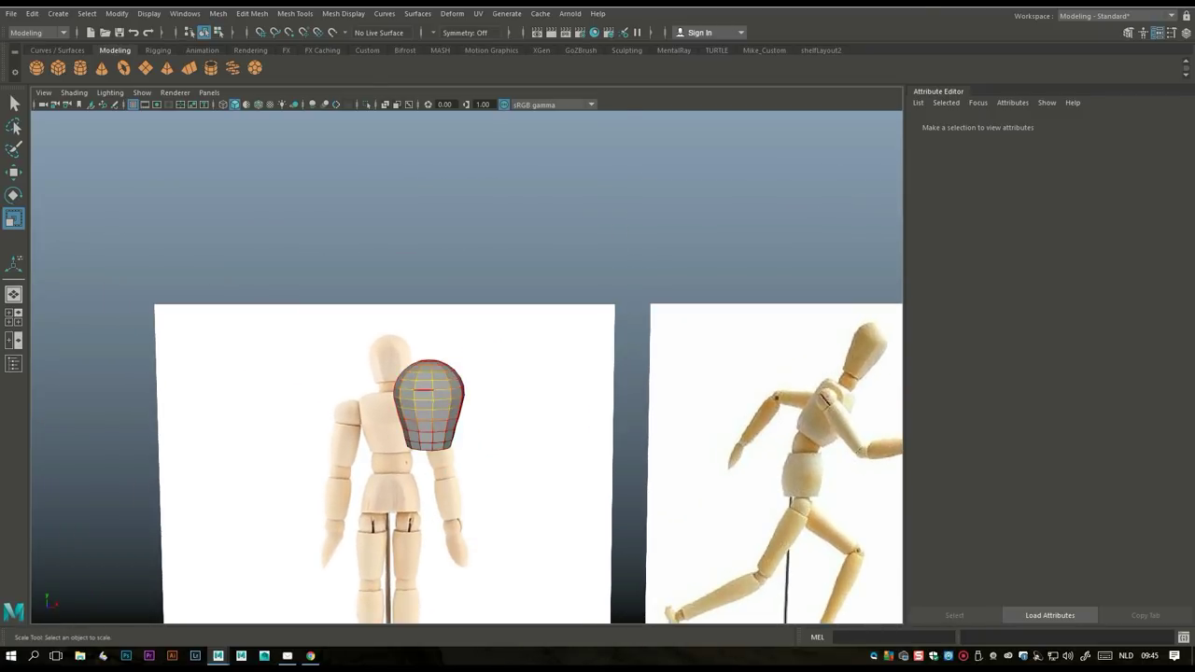
click(429, 401)
right_click(429, 283)
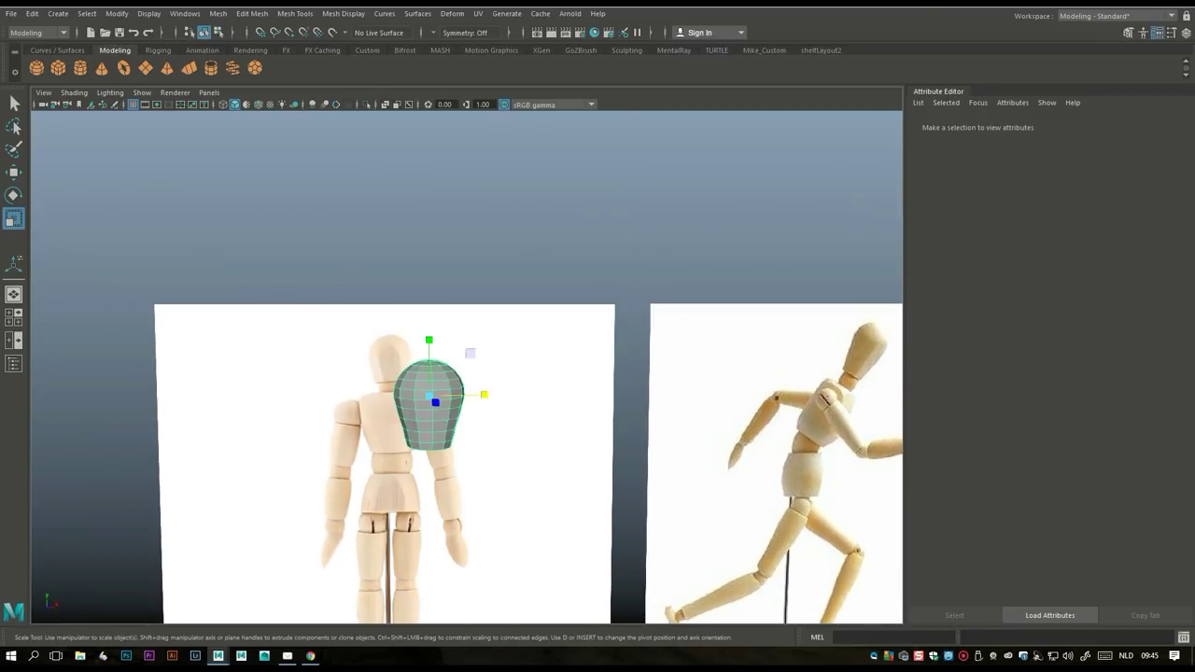
key(e)
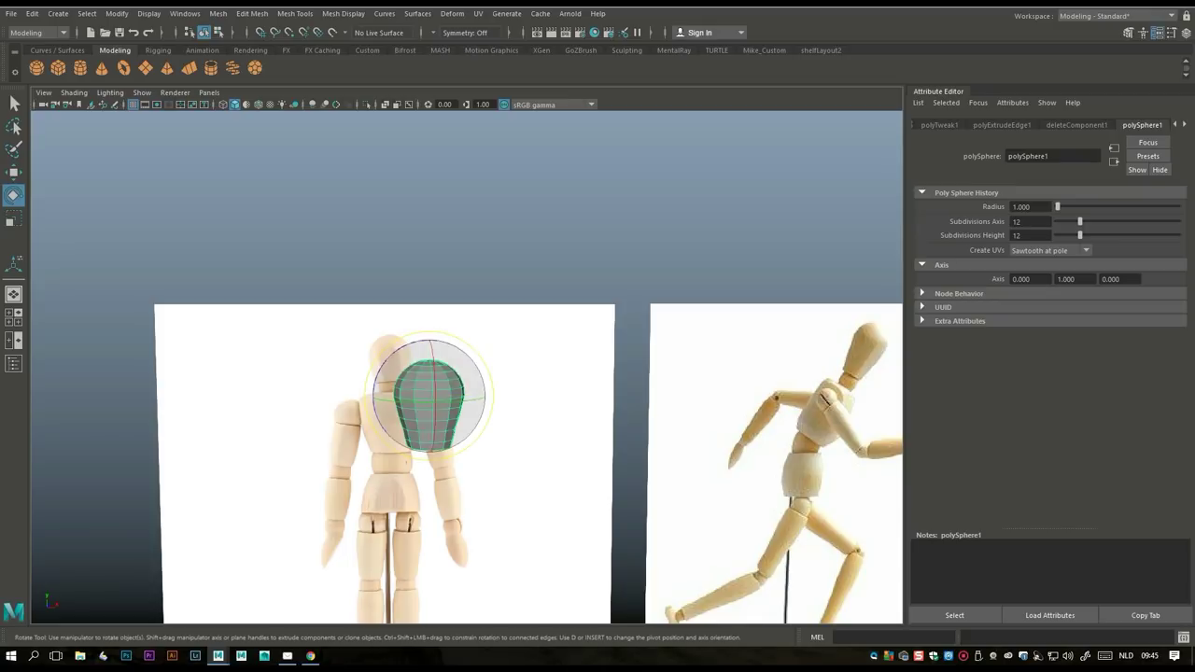
alt+drag(467, 467, 579, 513)
click(766, 406)
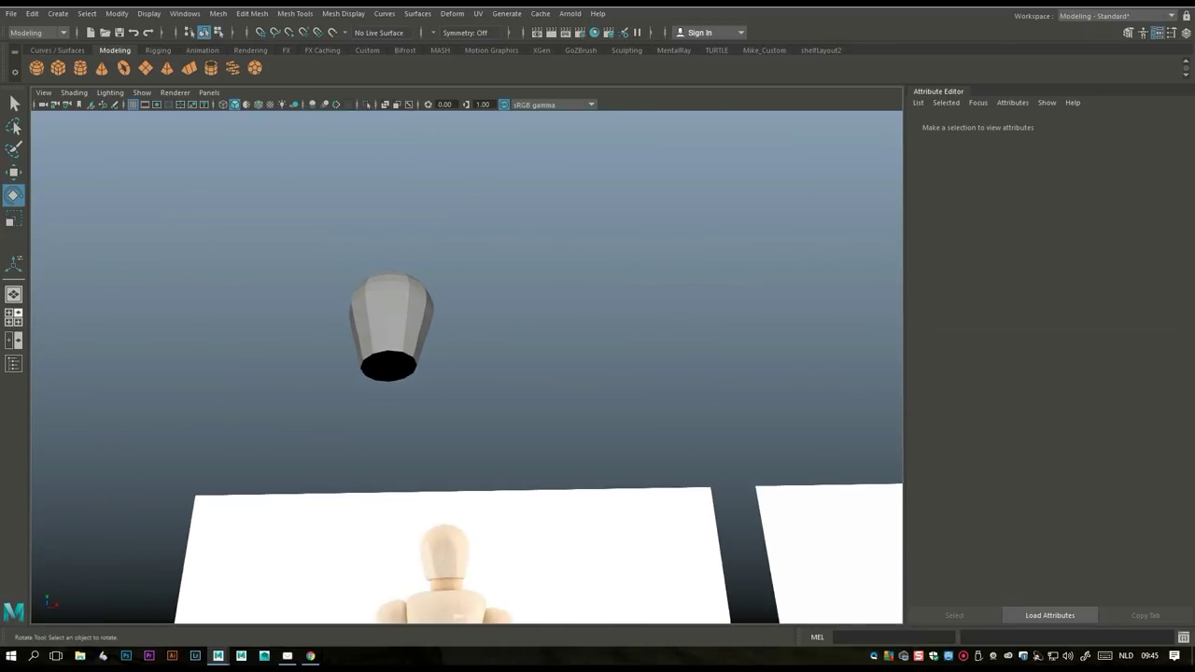
- Undo the head rotation and the selection changes before it
click(14, 319)
key(ctrl+z)
key(ctrl+z)
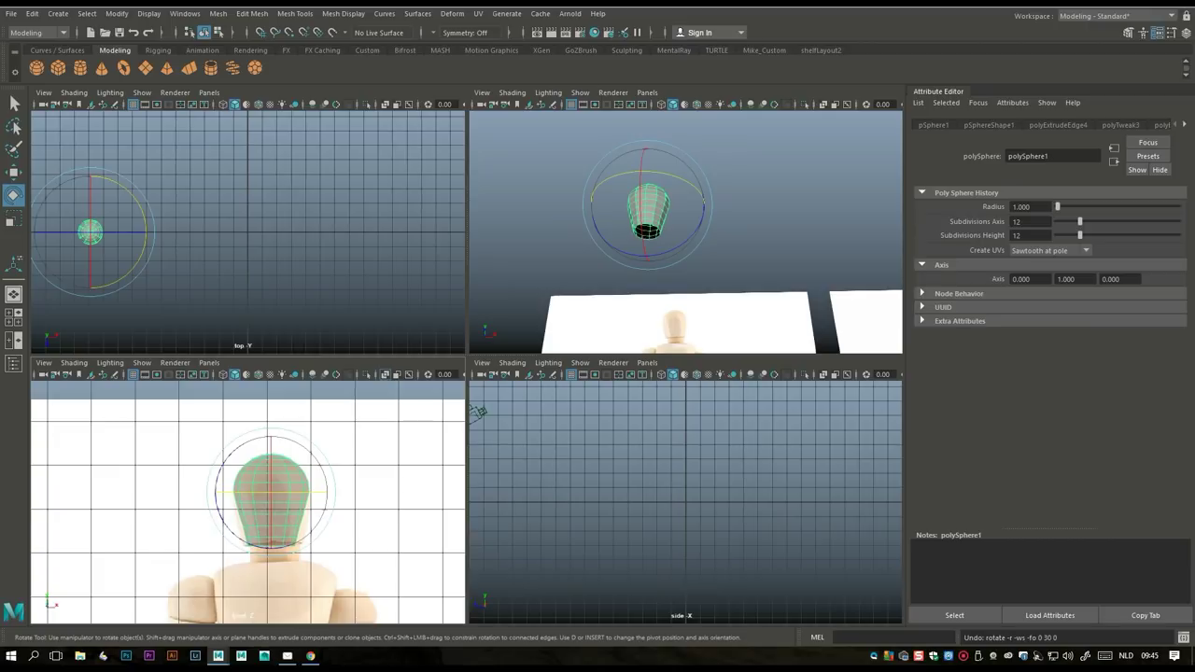
key(ctrl+z)
key(ctrl+z)
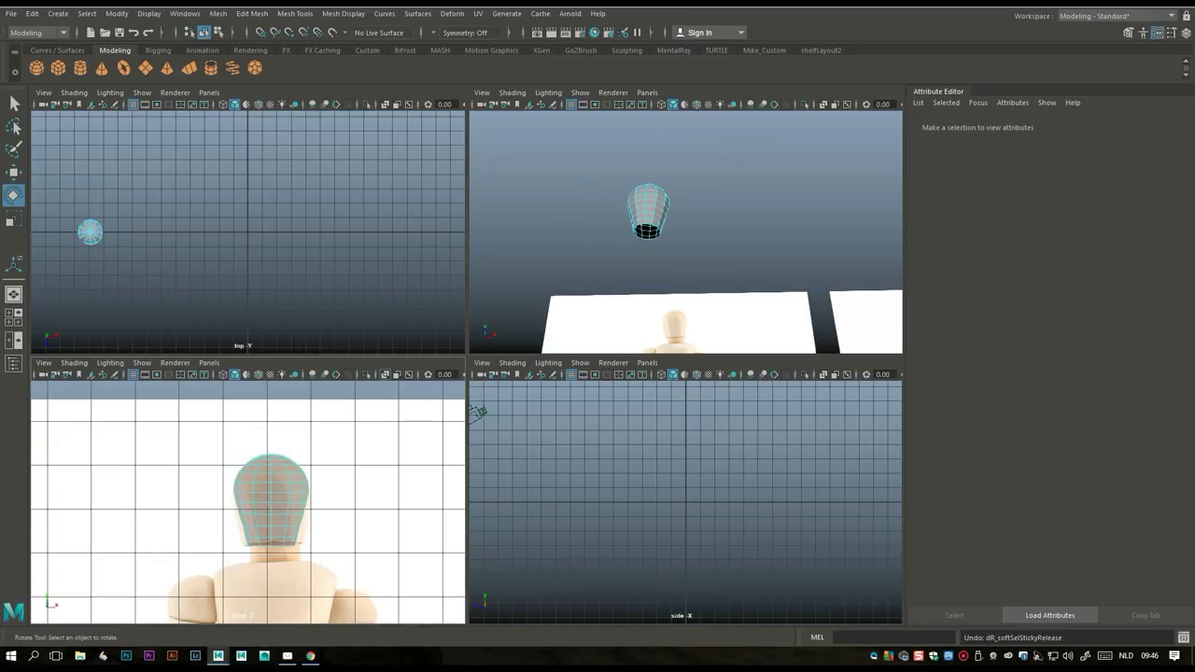
- Try to rotate the head 90 degrees about its vertical axis and undo the rotation
scroll(685, 232, up, 5)
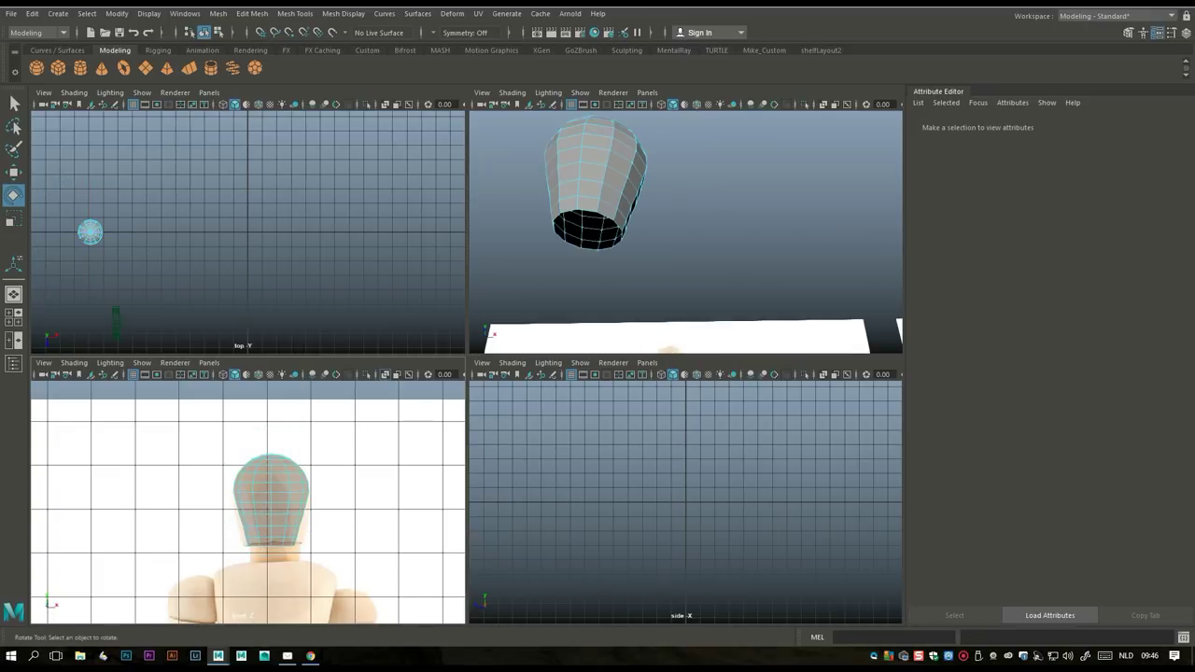
key(space)
key(space)
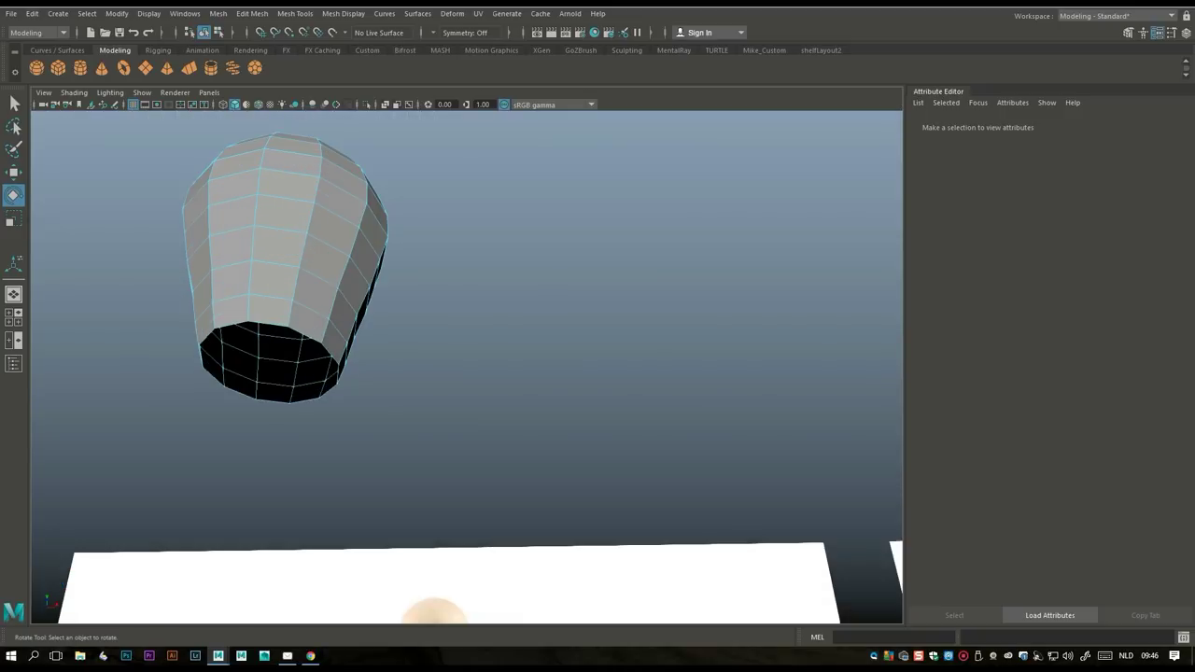
scroll(467, 354, down, 2)
alt+drag(467, 355, 504, 261)
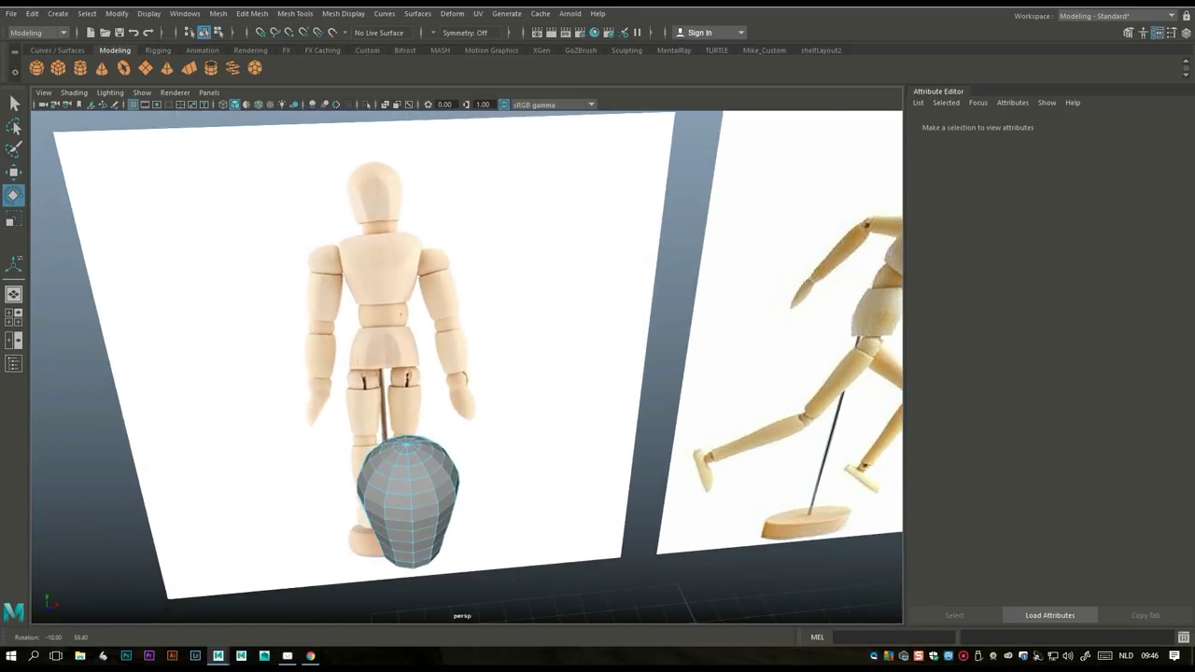
right_drag(432, 280, 494, 270)
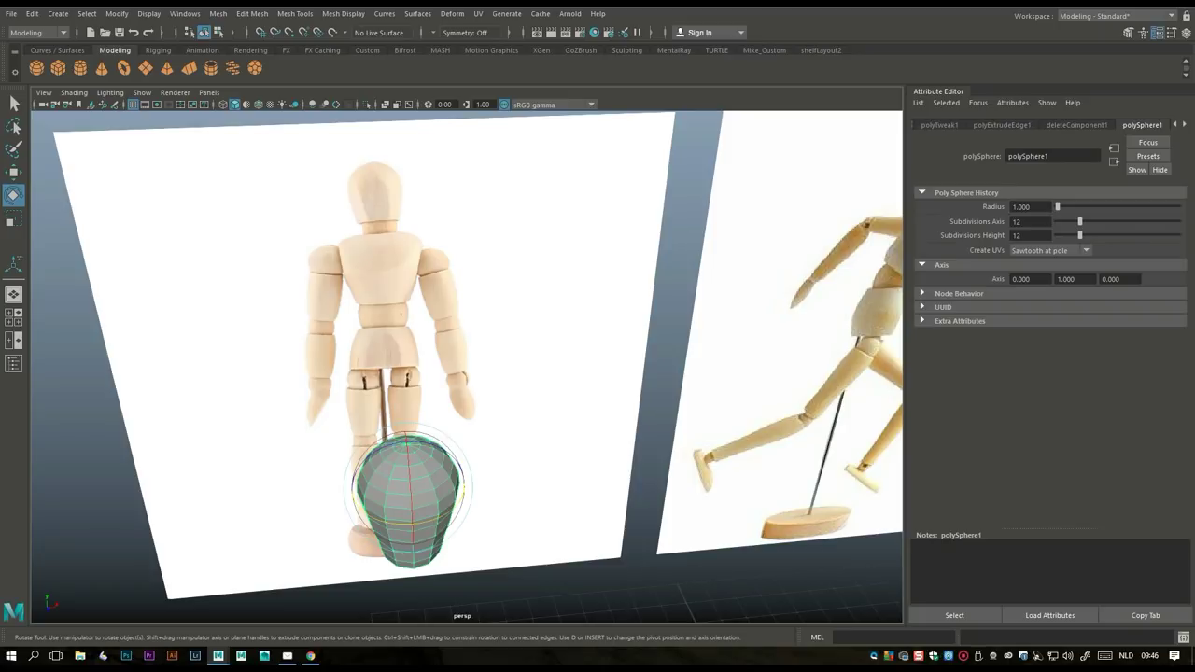
drag(392, 509, 439, 509)
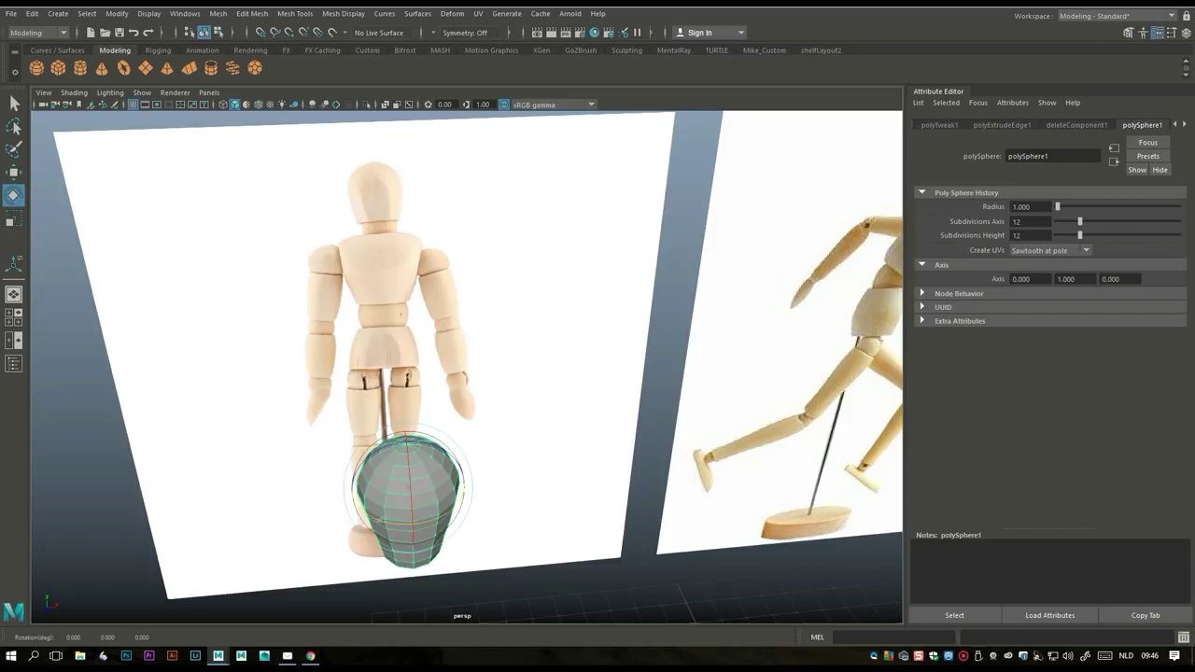
drag(438, 508, 477, 509)
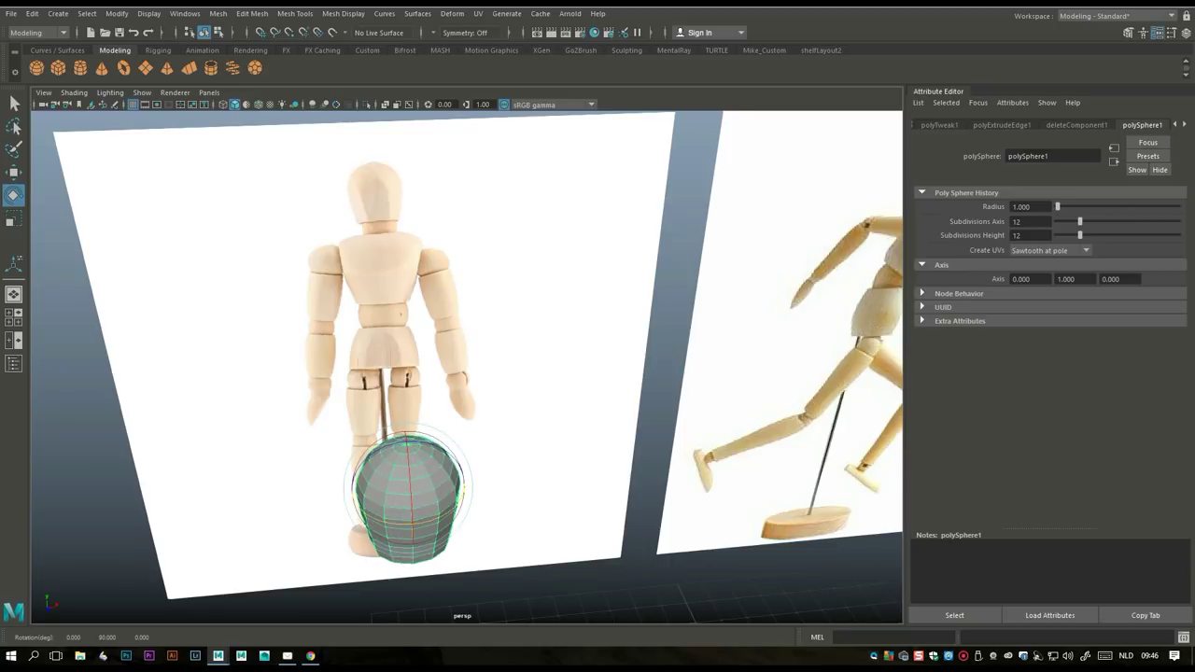
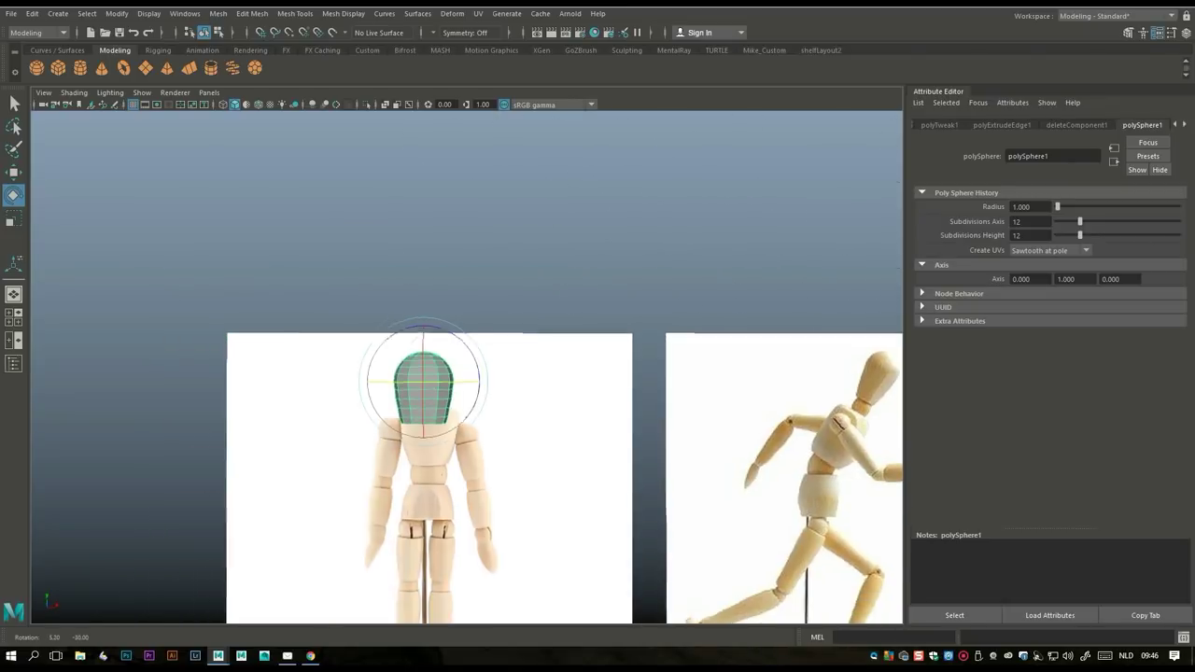
scroll(467, 364, up, 5)
scroll(467, 364, up, 3)
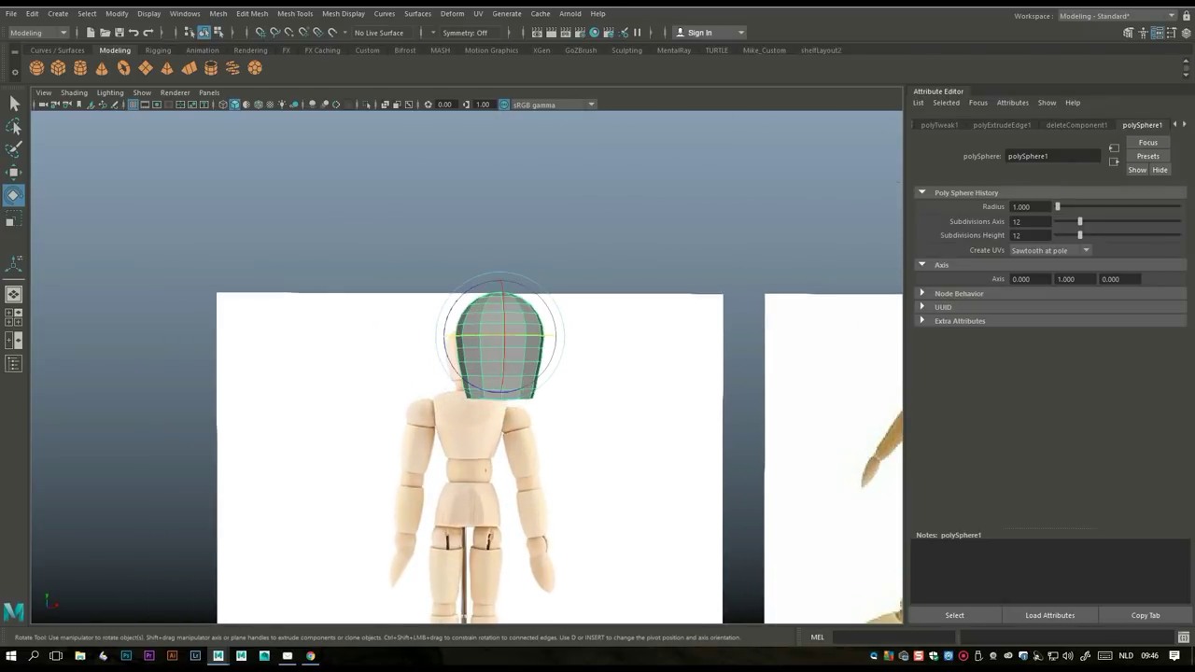
scroll(467, 364, down, 1)
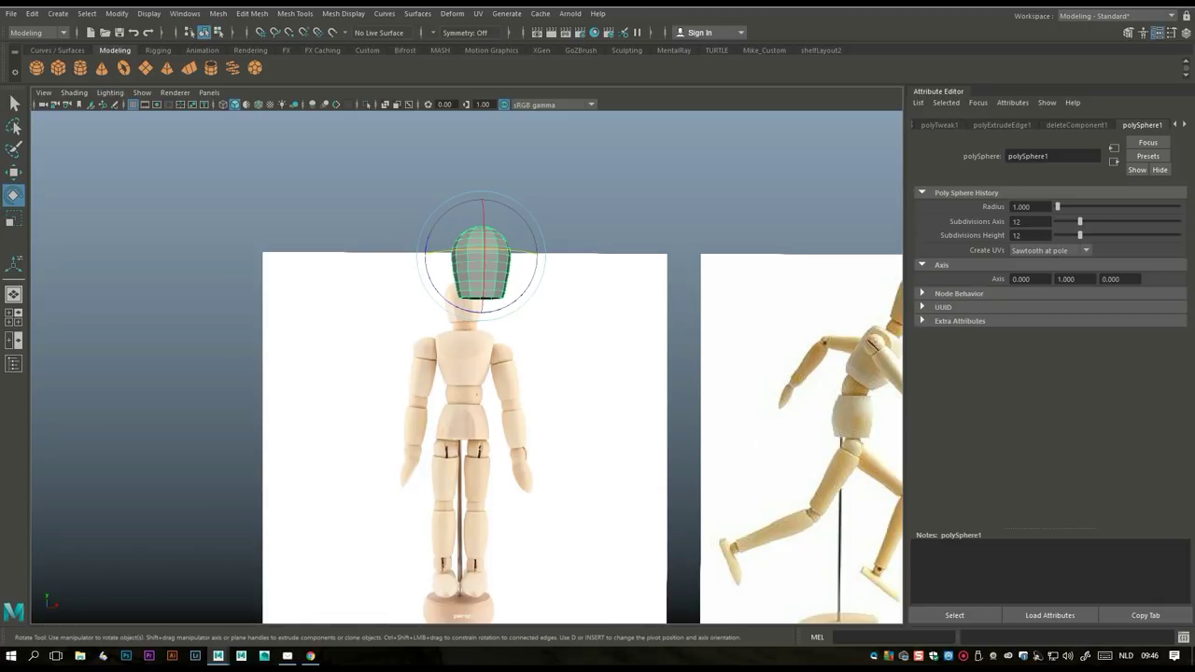
key(ctrl+z)
- Add a polygon cube for the torso and move it onto the chest of the front reference figure
key(w)
key(a)
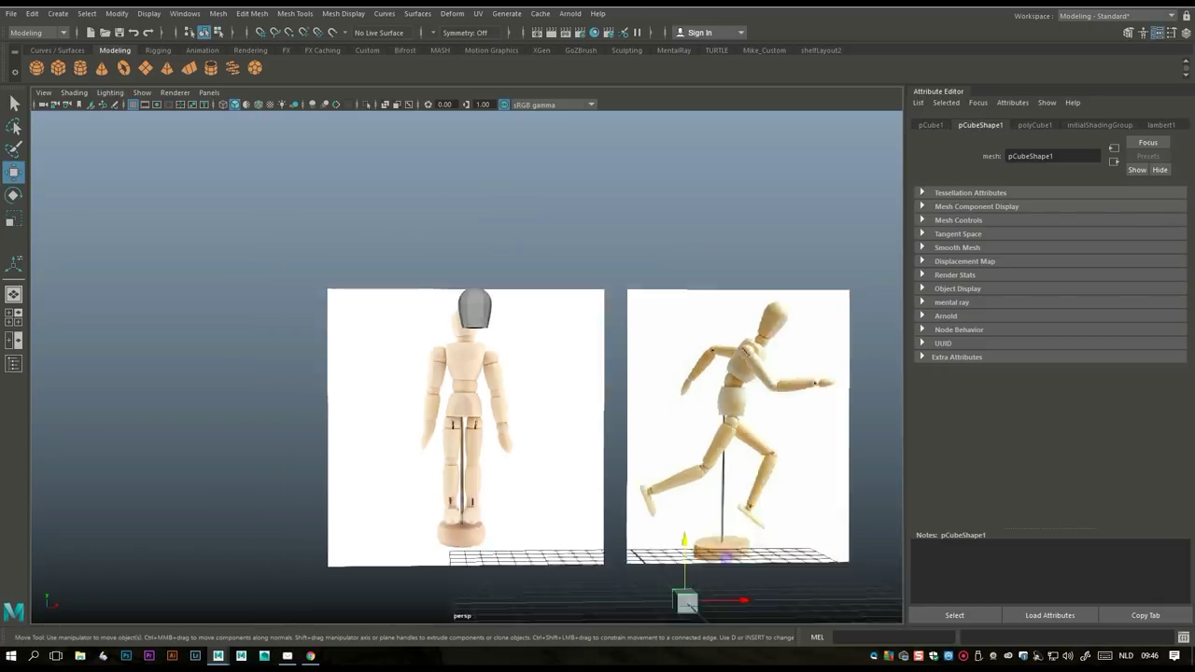
drag(594, 467, 594, 322)
drag(635, 360, 505, 363)
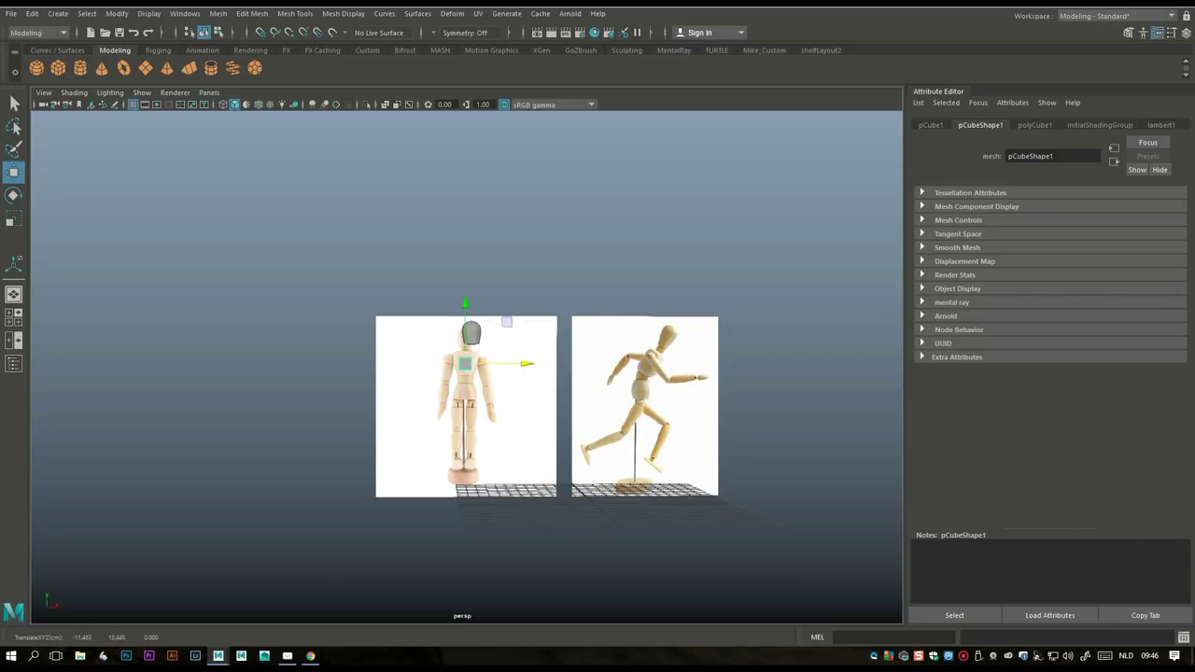
click(13, 318)
key(space)
alt+middle_drag(504, 373, 450, 264)
drag(409, 472, 409, 395)
- Widen the cube by moving its two side faces out to the shoulder edges of the reference chest
right_drag(376, 277, 312, 277)
click(365, 420)
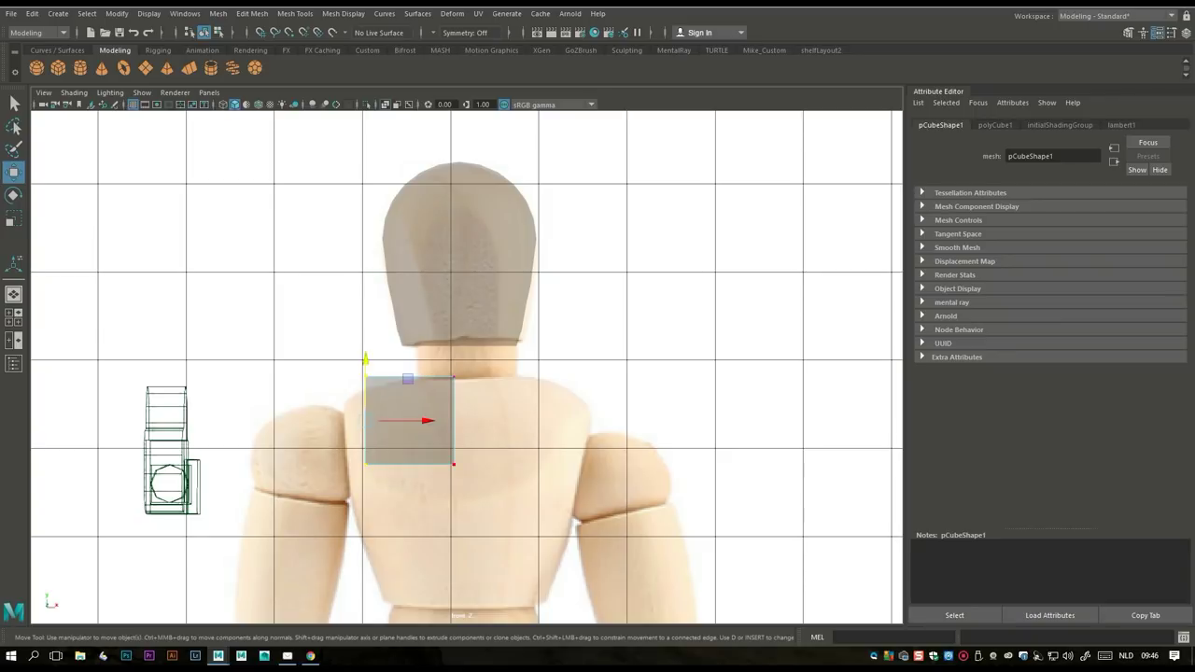
drag(420, 420, 400, 421)
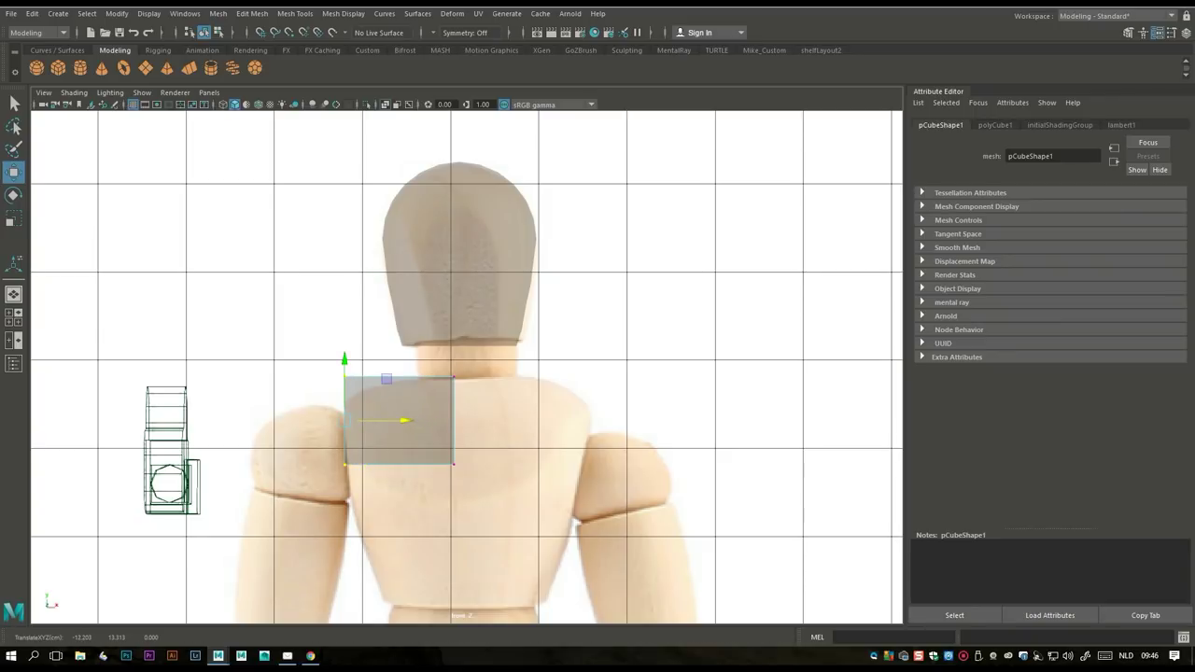
click(454, 420)
drag(513, 420, 653, 421)
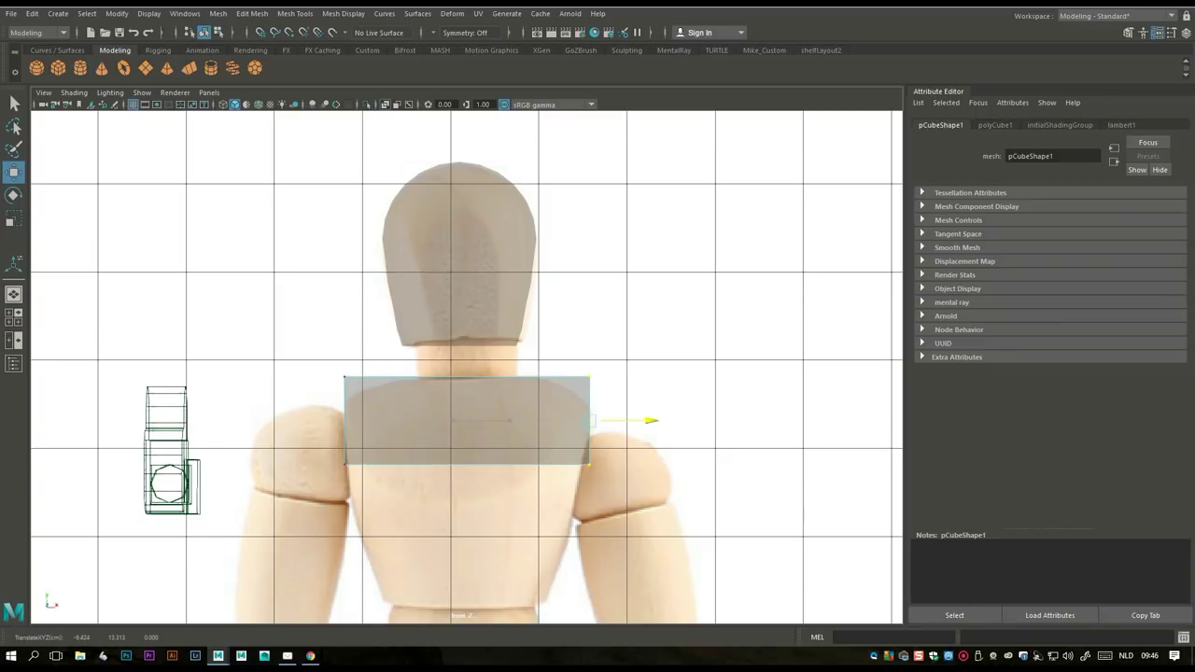
- Lower the chest block's bottom to the waist joint and scale it narrower to follow the reference taper
click(467, 464)
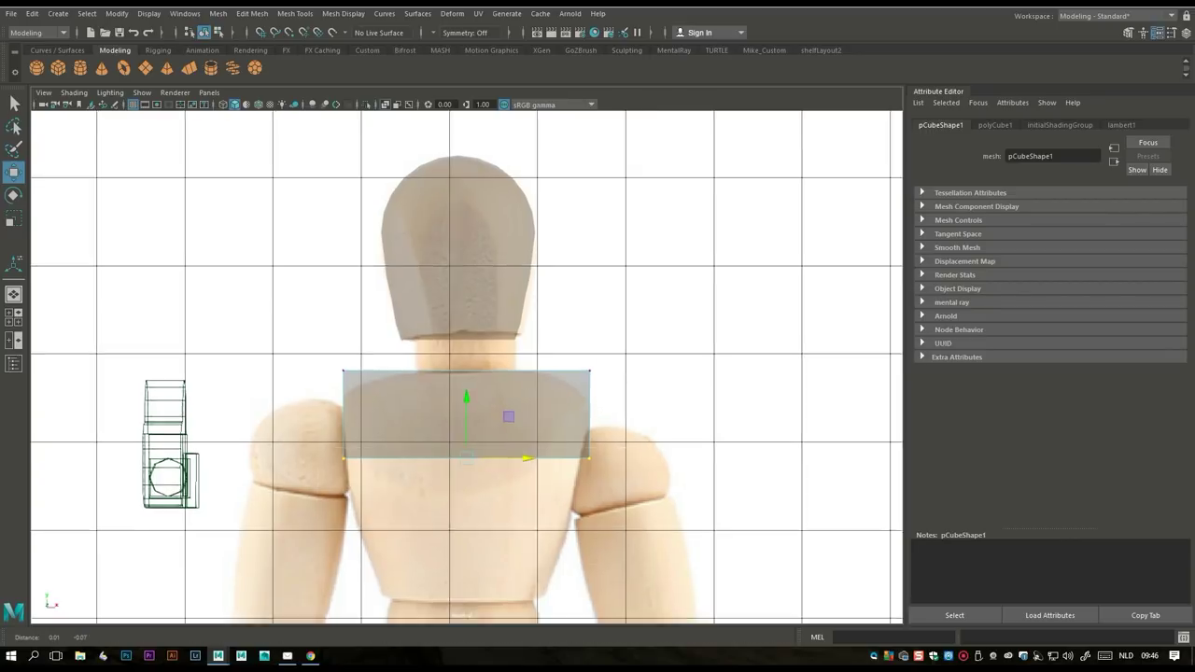
alt+middle_drag(467, 464, 480, 335)
drag(481, 299, 481, 444)
key(r)
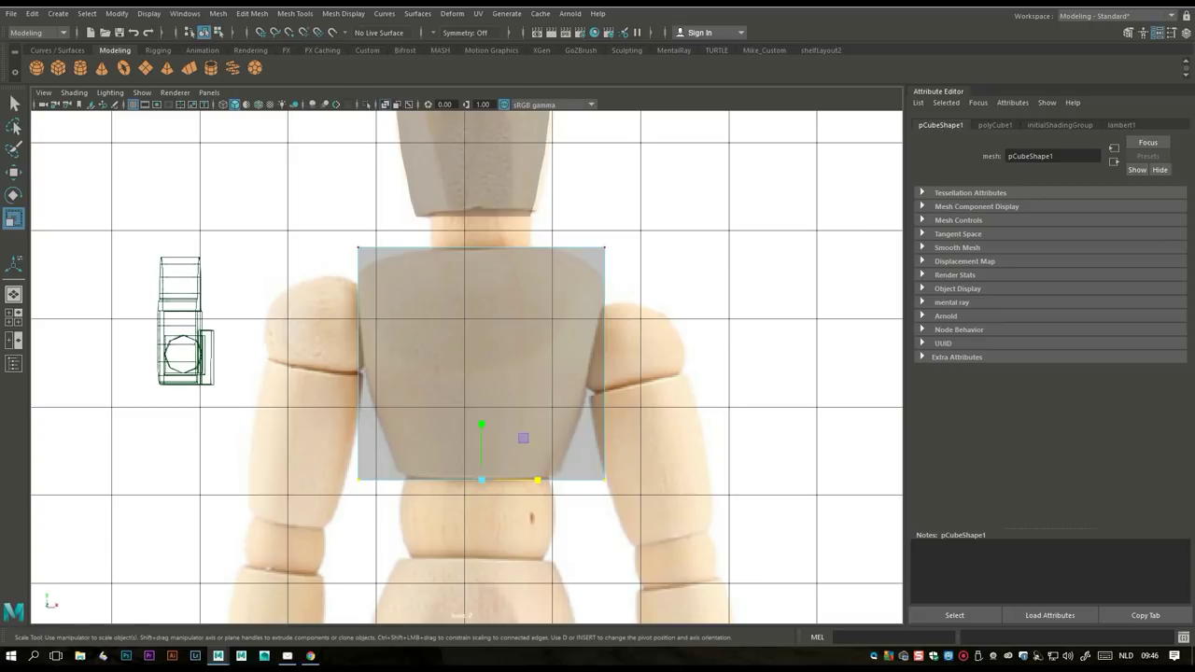
drag(538, 480, 518, 480)
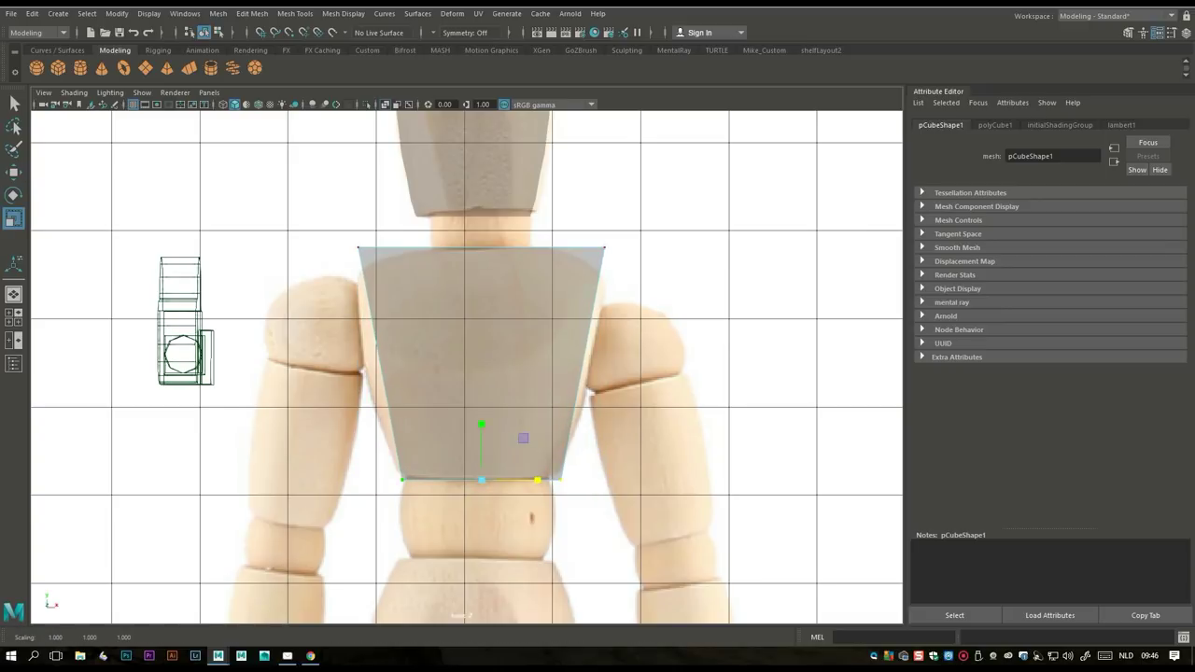
- Insert a horizontal edge loop around the middle of the chest block, using the Equal distance from edge setting
click(252, 13)
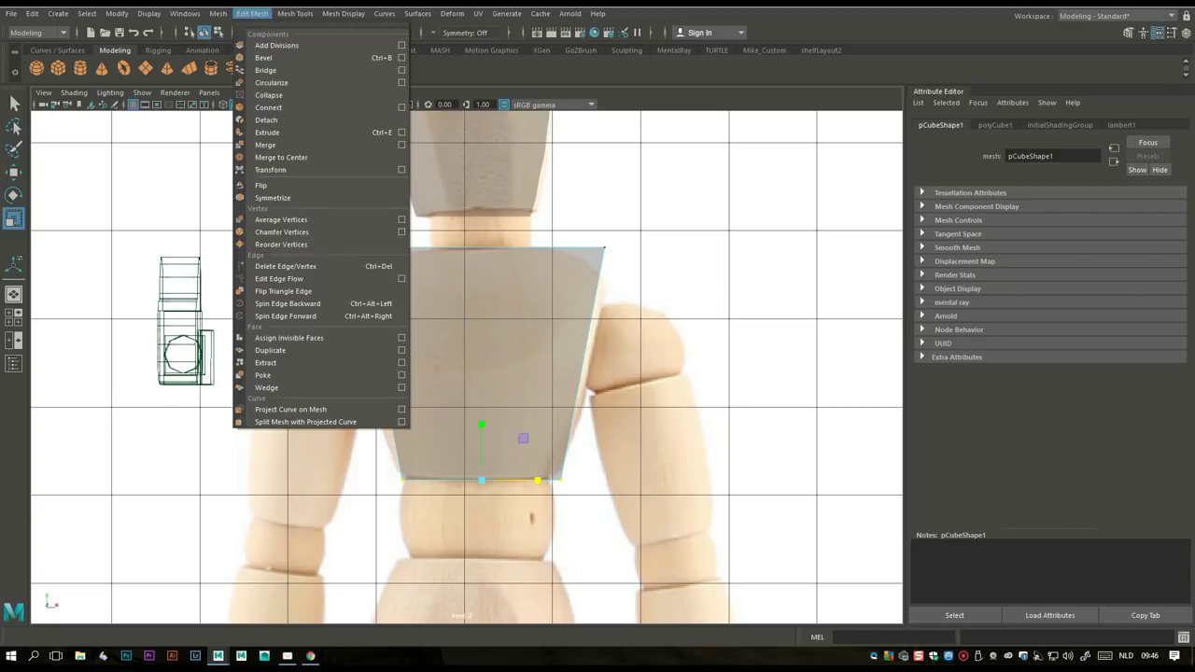
mouse_move(295, 13)
click(412, 107)
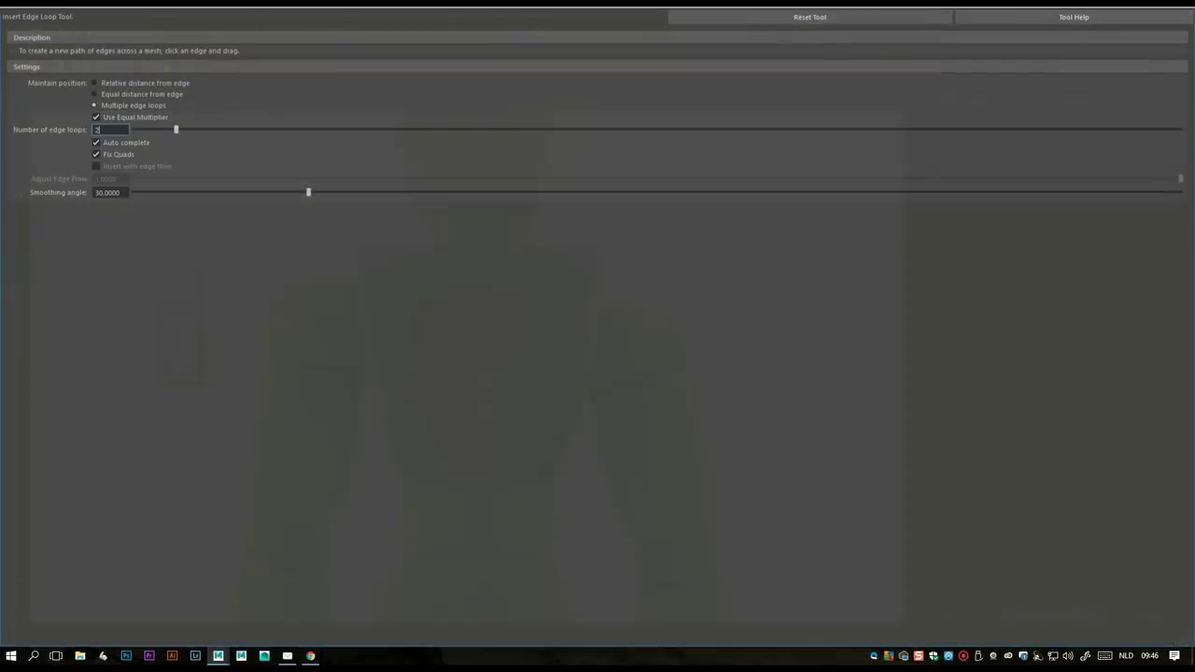
click(94, 93)
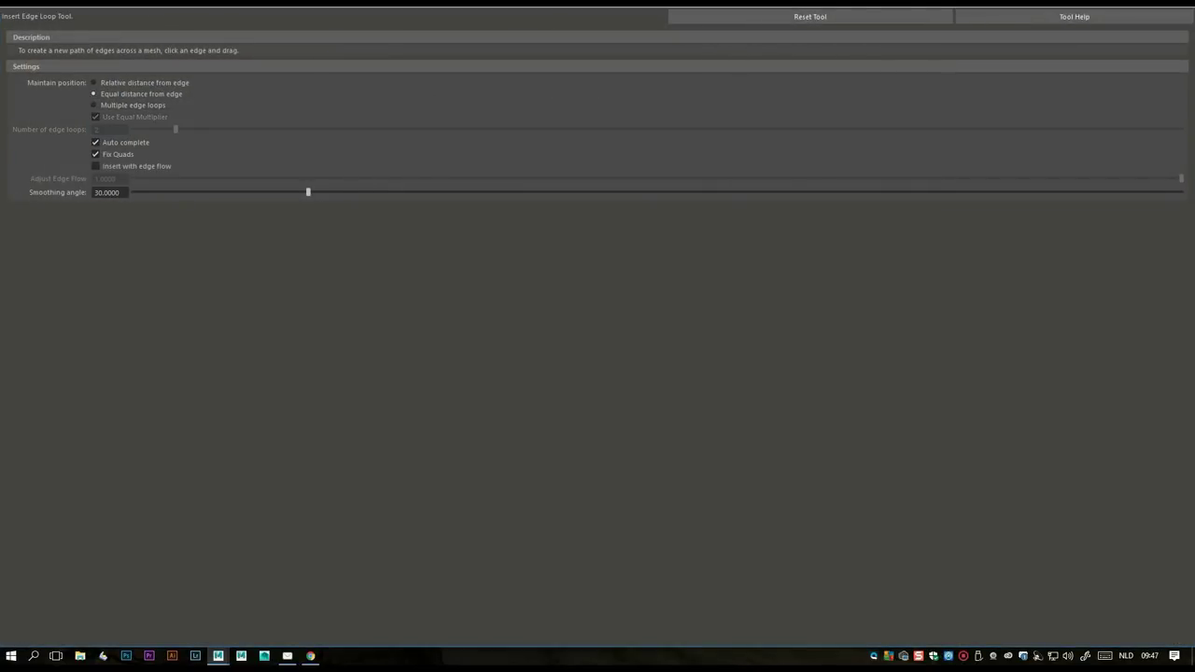
key(alt+F4)
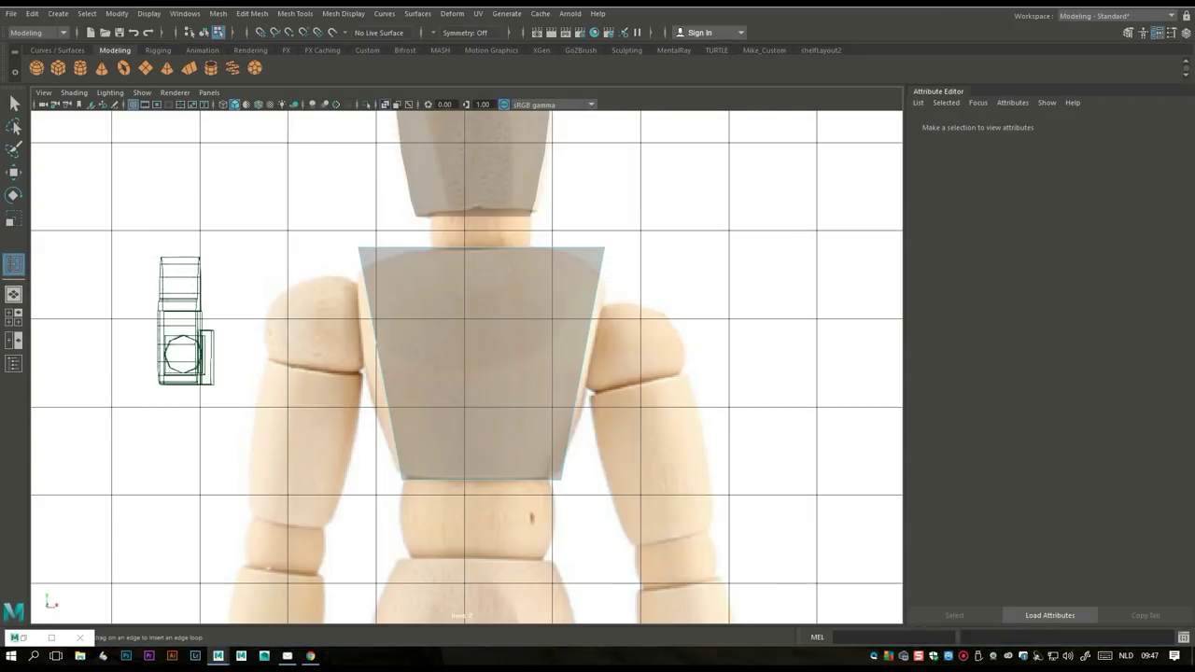
click(383, 370)
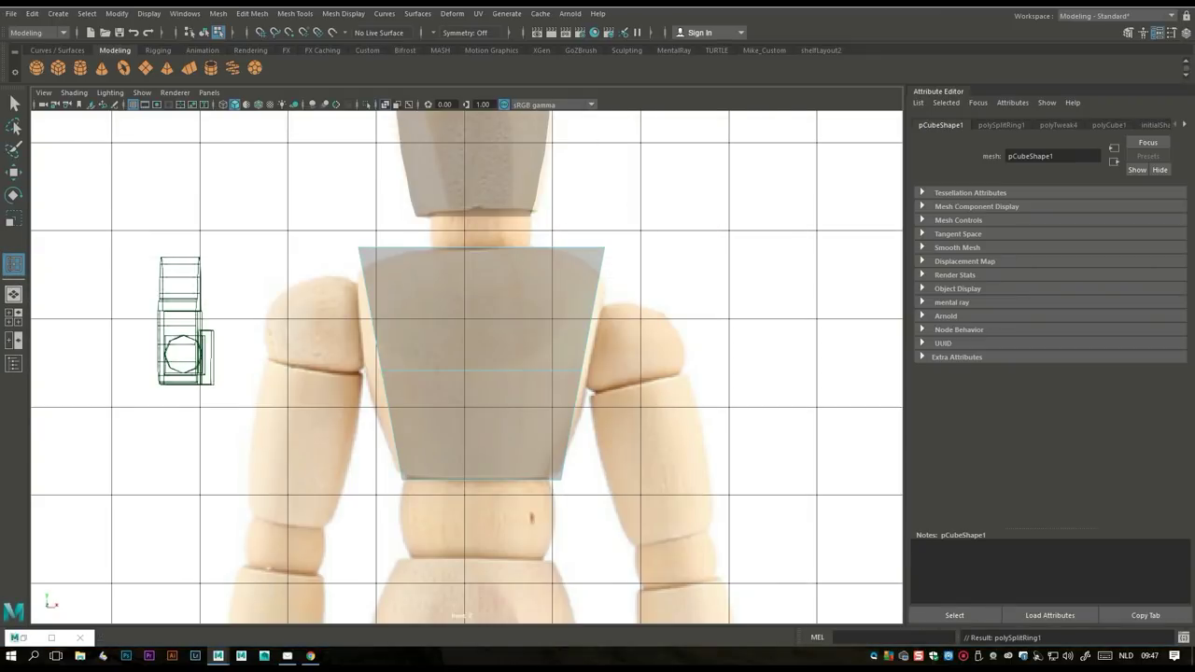
- Scale the upper edges of the chest block slightly inward from front to back in the perspective view
click(13, 318)
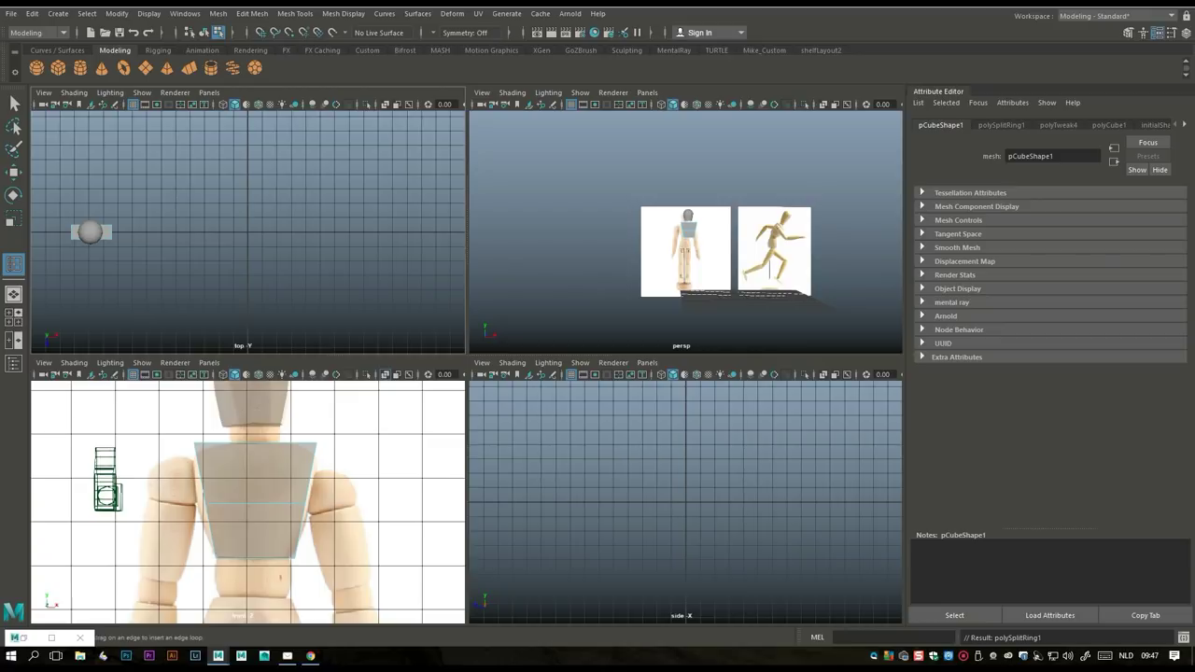
click(13, 294)
scroll(467, 374, up, 5)
alt+drag(467, 374, 560, 378)
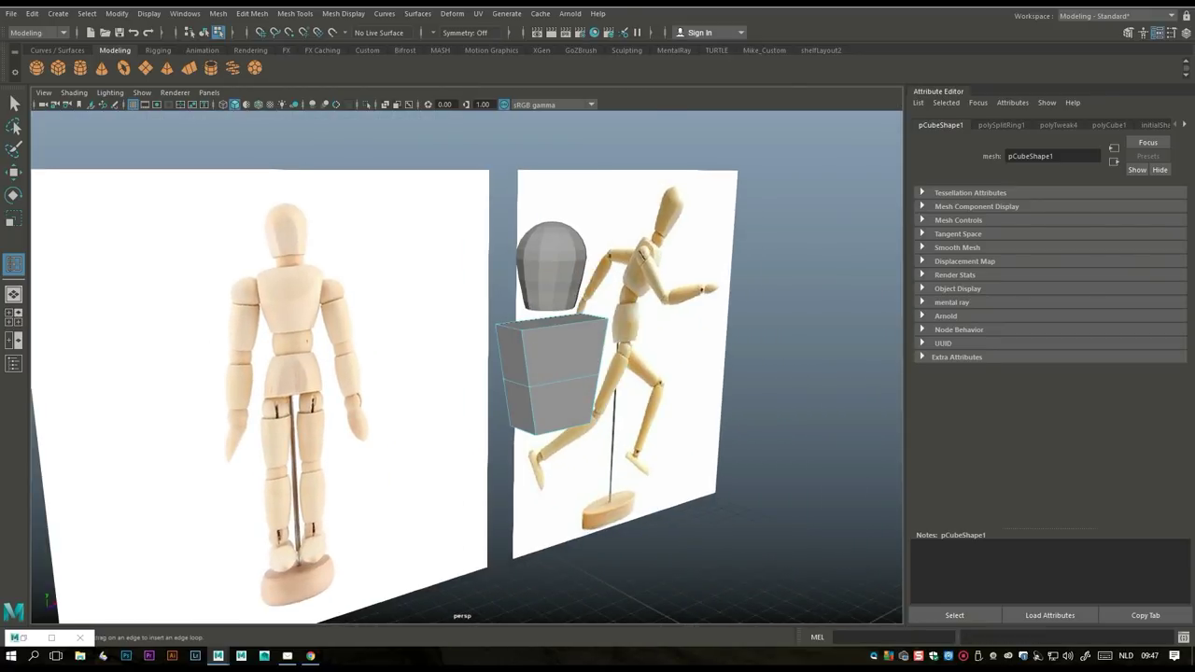
key(q)
alt+drag(467, 373, 532, 373)
right_drag(550, 301, 547, 249)
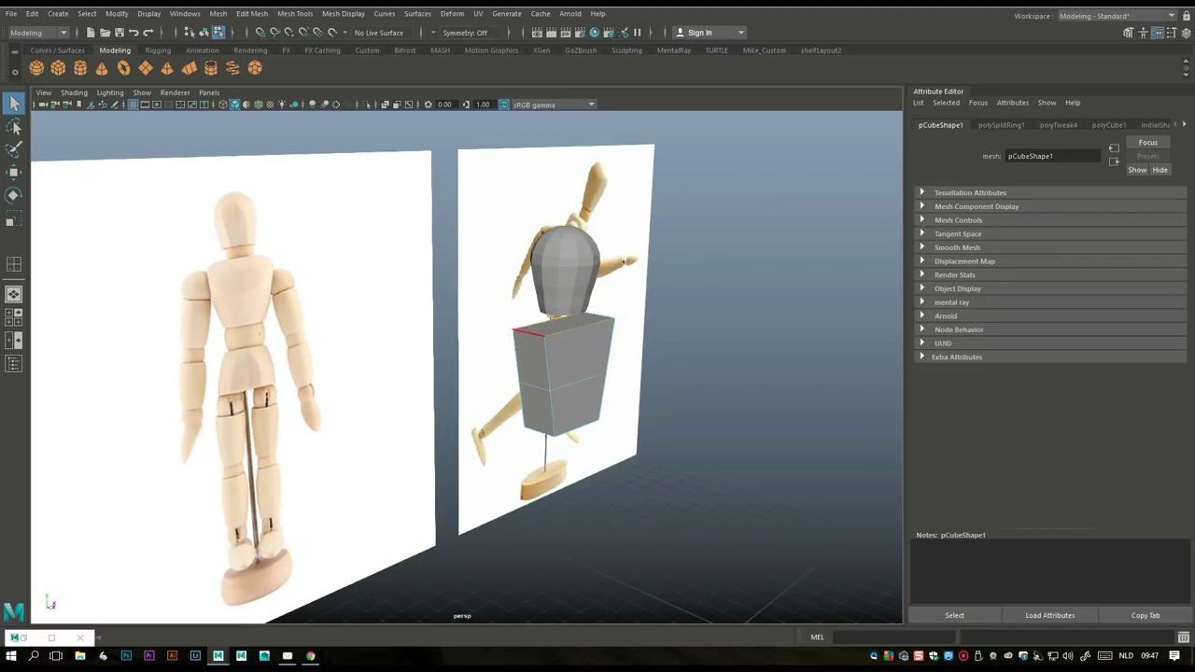
click(602, 316)
key(r)
drag(599, 316, 588, 319)
- Select the horizontal edge loop around the middle of the chest block and scale it deeper from front to back
key(F8)
key(ctrl+1)
click(568, 340)
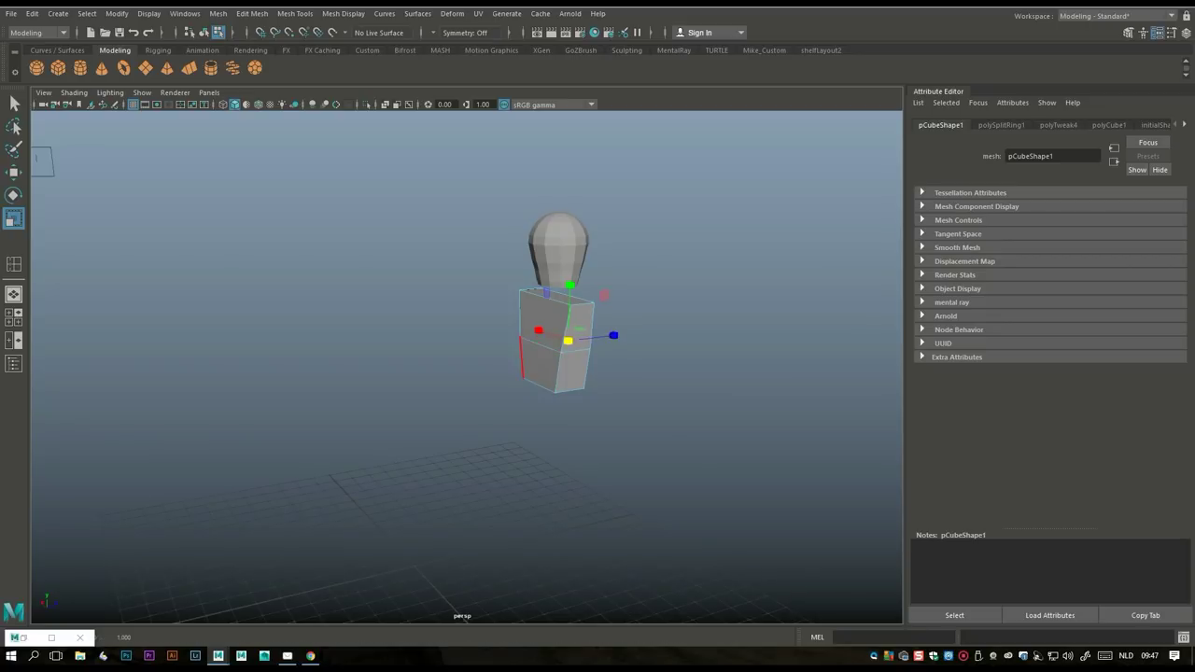
scroll(653, 299, up, 5)
key(ctrl+1)
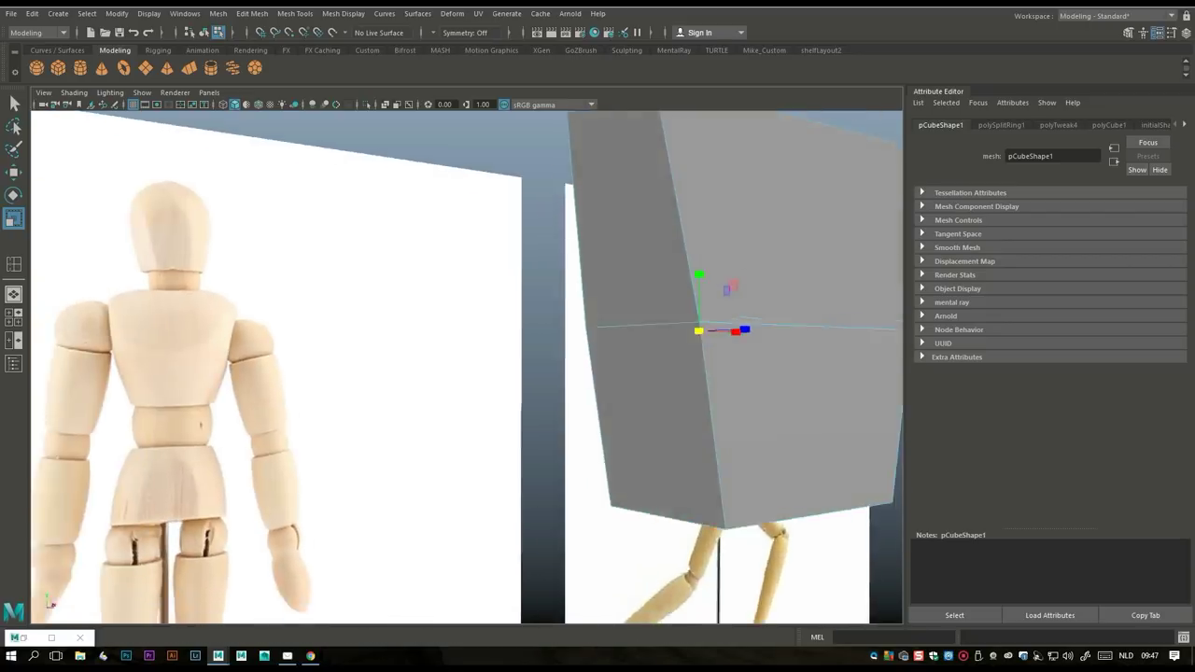
alt+drag(709, 439, 607, 434)
scroll(766, 457, down, 5)
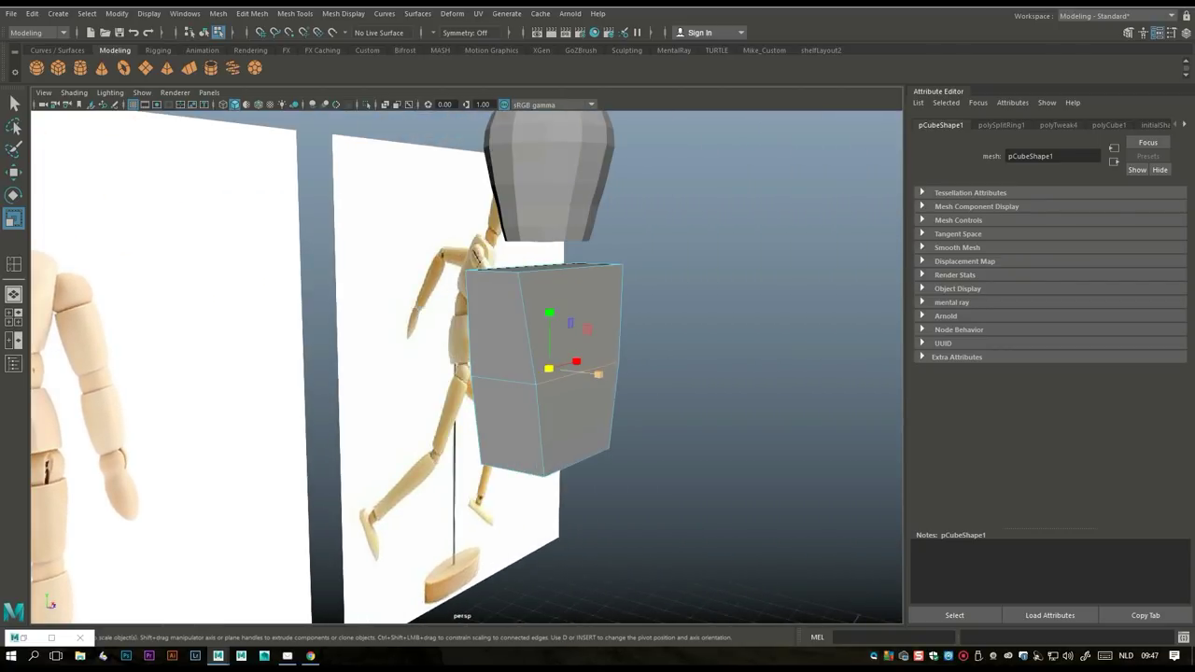
drag(598, 375, 672, 372)
scroll(619, 377, down, 3)
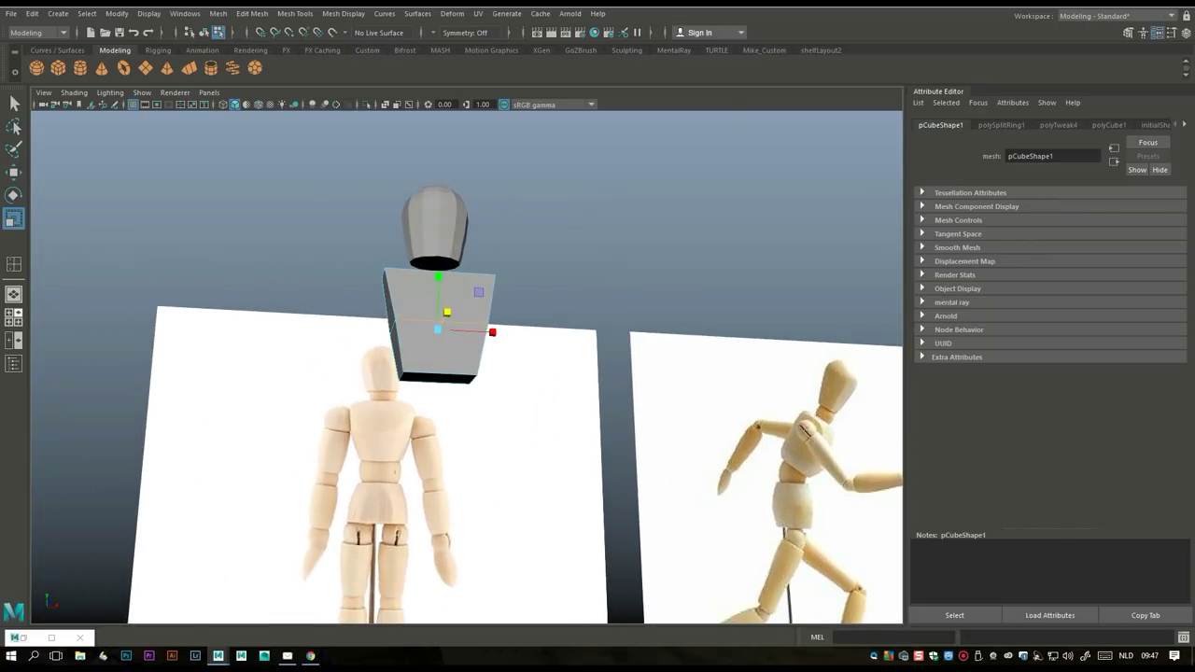
- Insert two vertical edge loops down the front of the chest block with the Multiple edge loops setting and scale them apart sideways
click(14, 317)
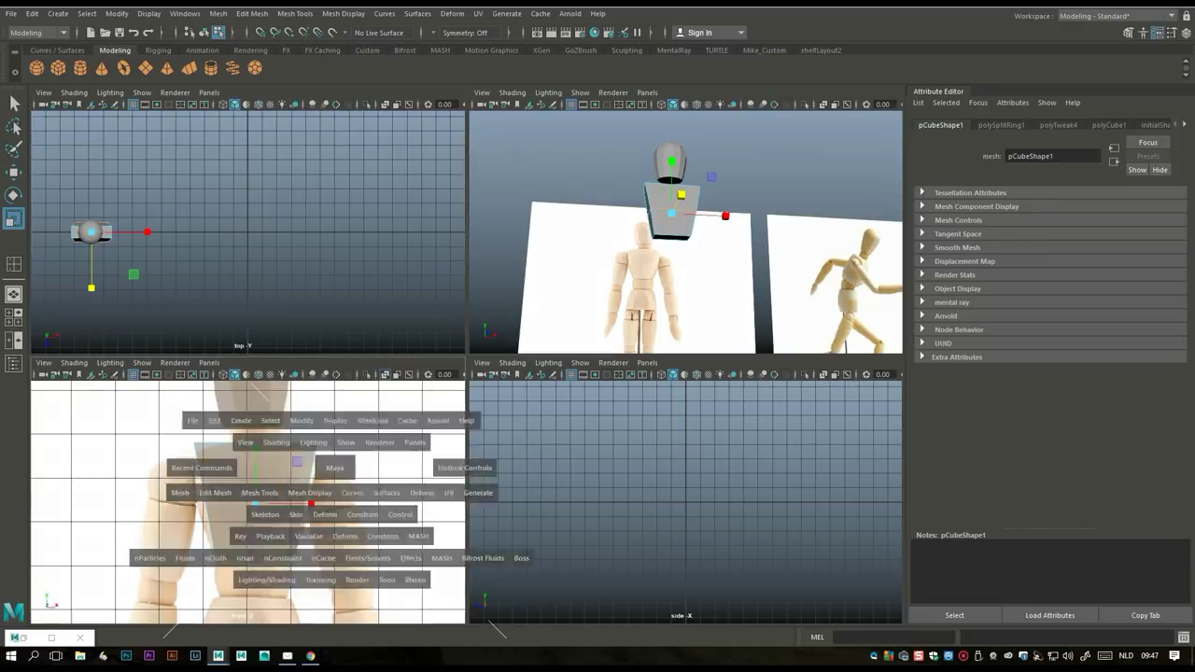
key(space)
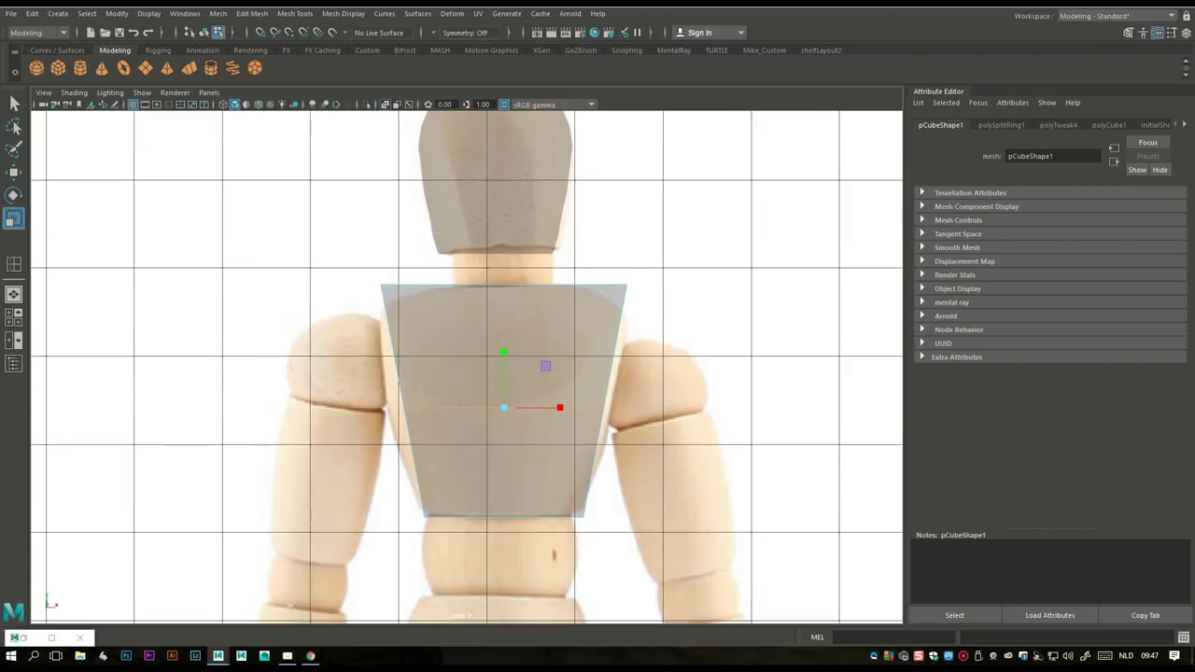
click(13, 318)
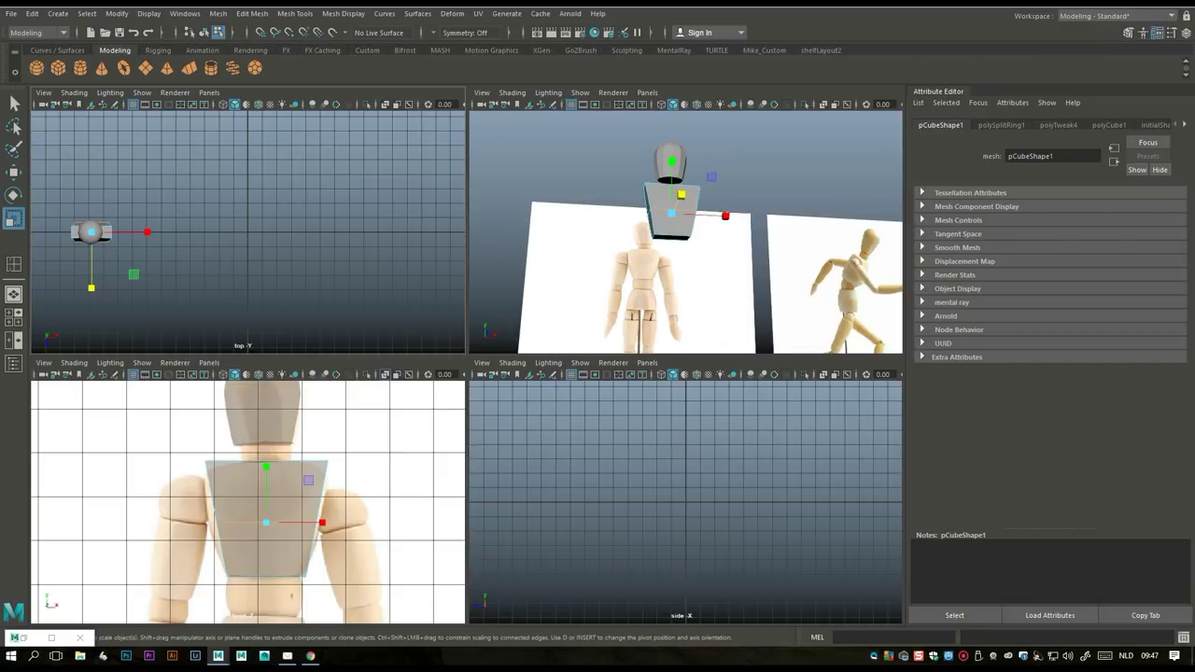
click(13, 294)
alt+drag(467, 374, 504, 411)
click(295, 13)
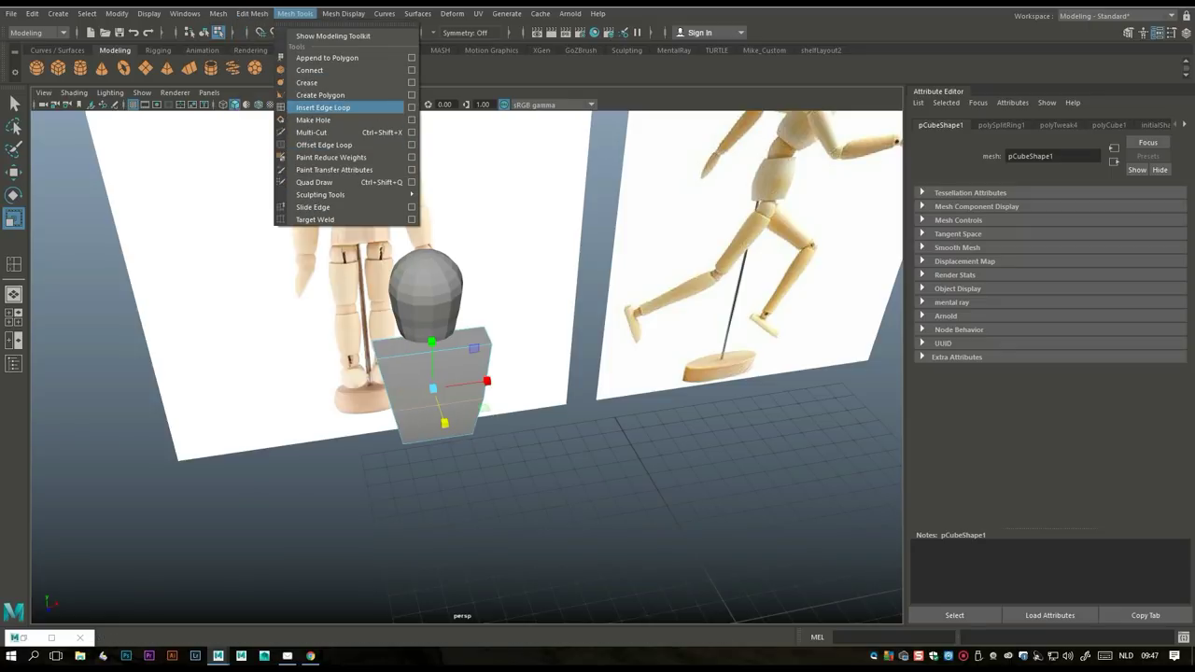
click(323, 108)
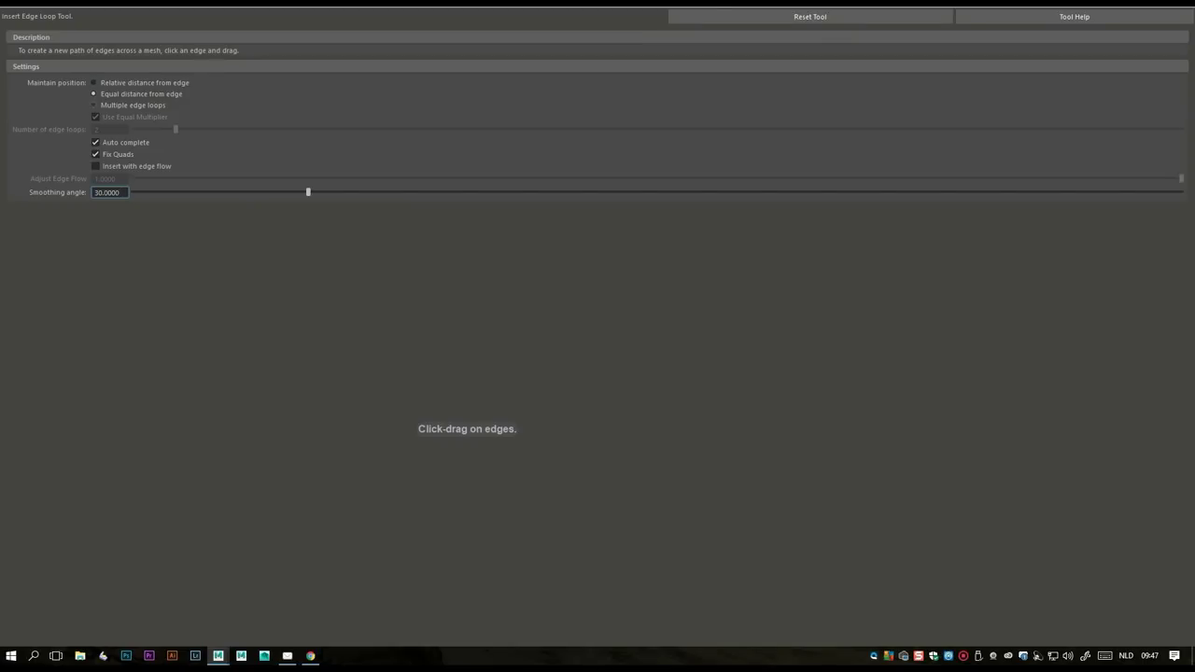
click(94, 105)
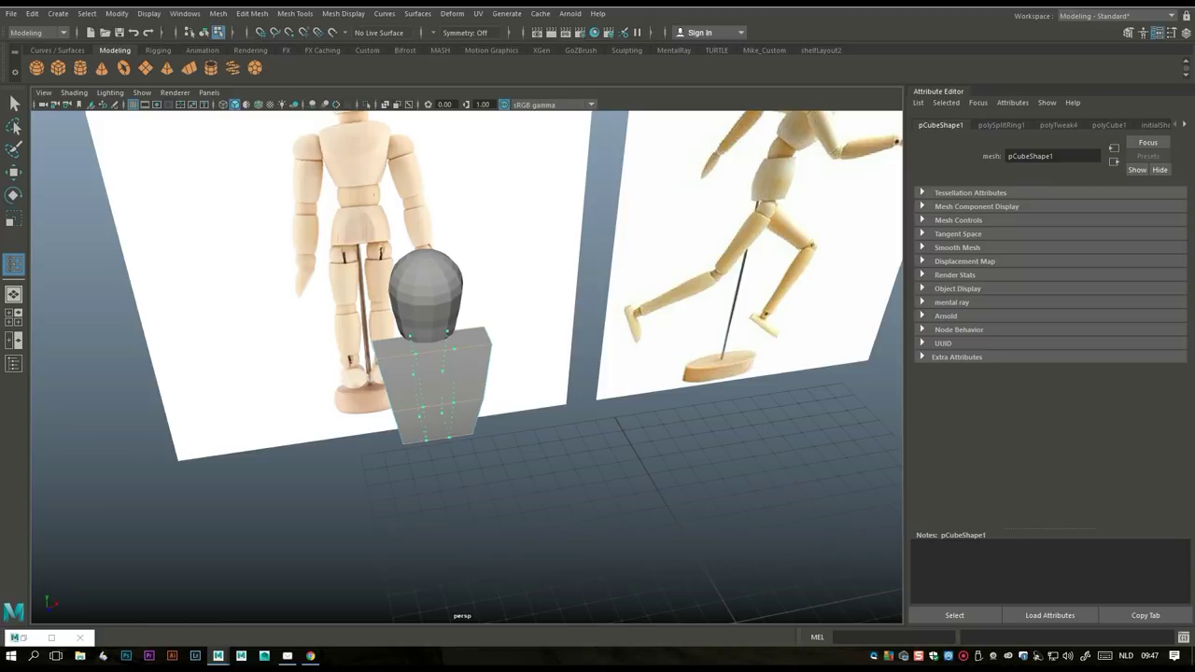
key(r)
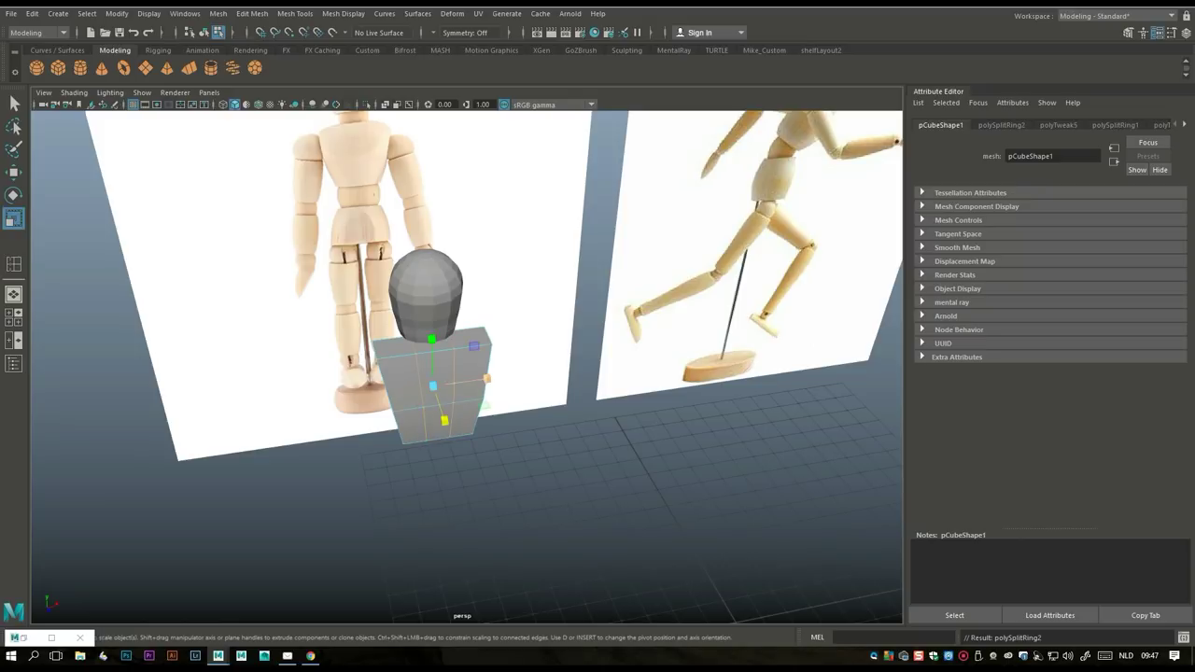
drag(542, 371, 487, 378)
- Select the two outer top edges of the chest block and move them down to slope the shoulders
key(q)
scroll(402, 374, up, 3)
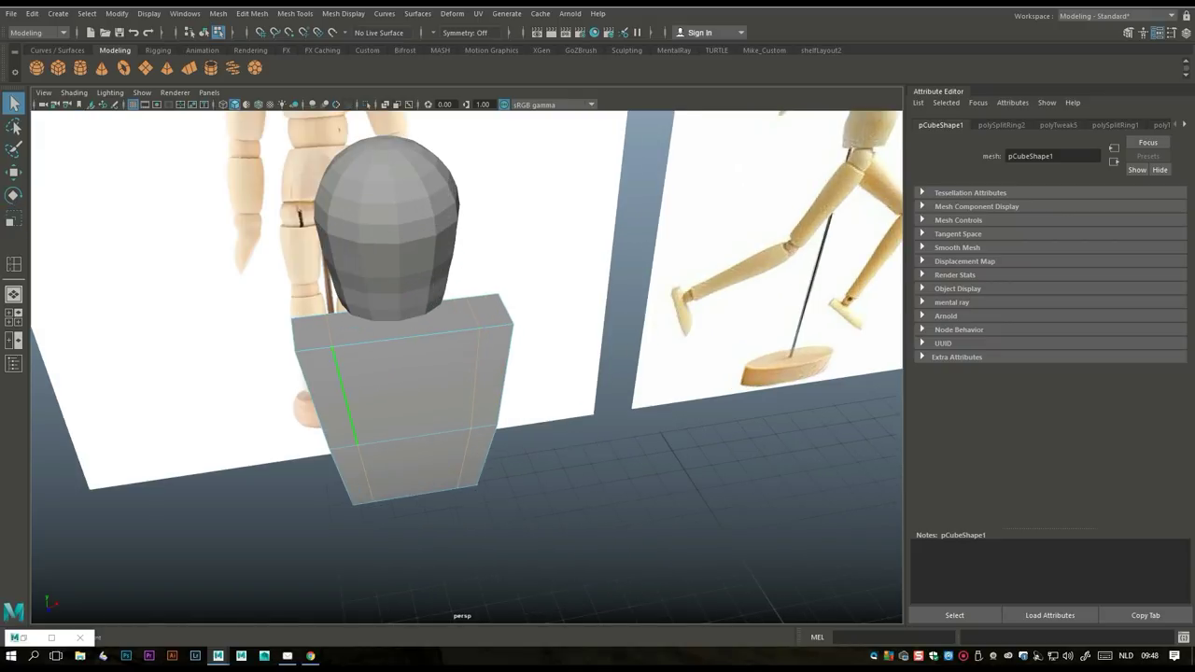
click(506, 310)
key(w)
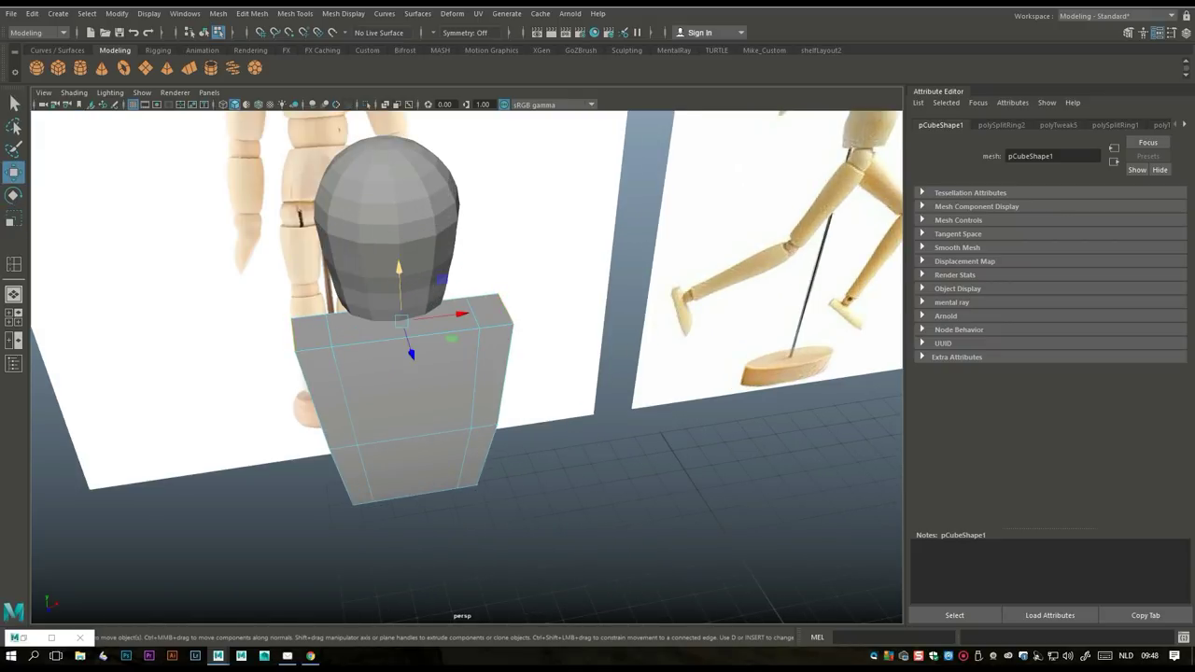
drag(399, 269, 746, 320)
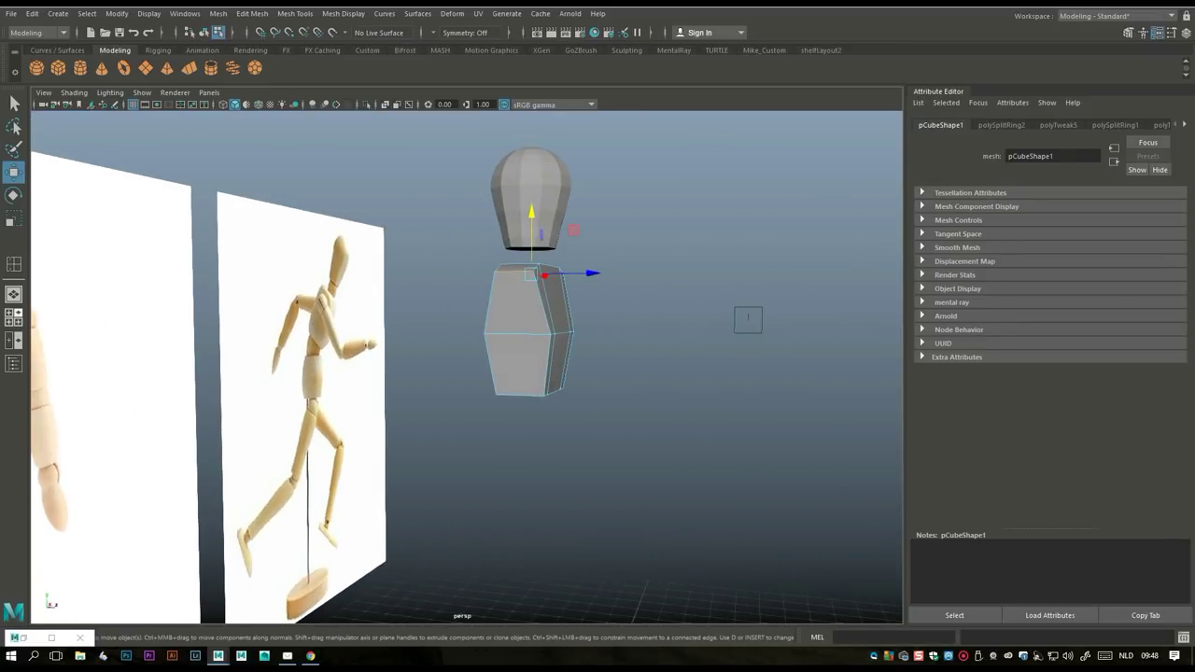
- Select the upper front vertices of the chest block in the side view and move them forward
key(space)
key(f)
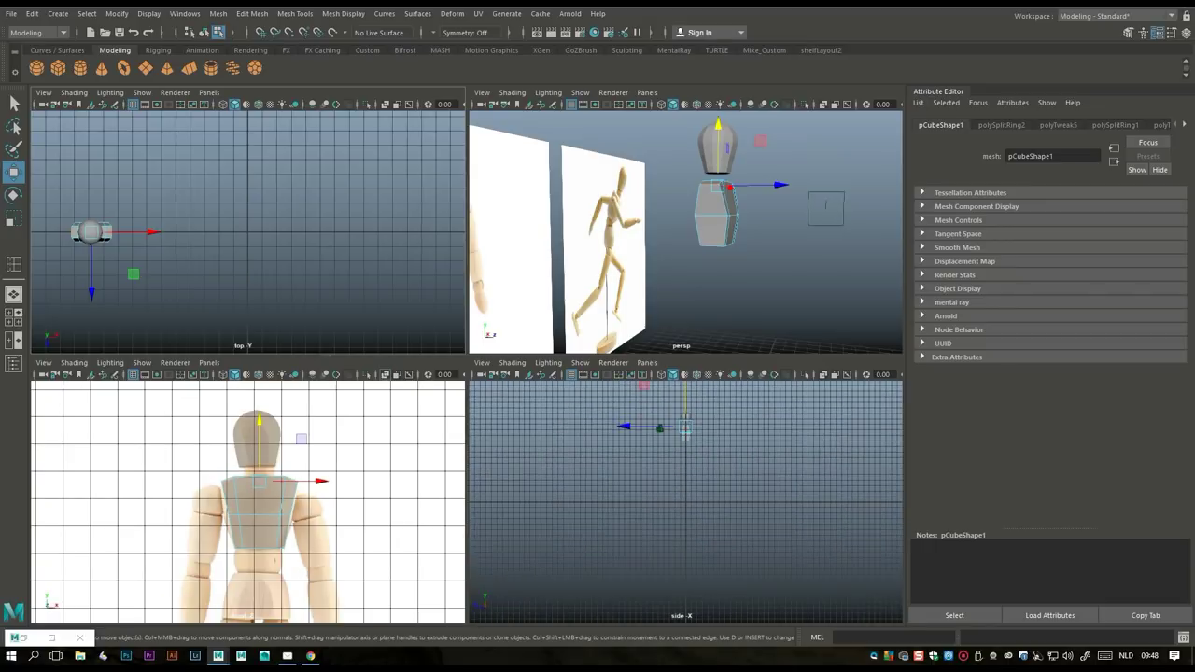
key(space)
alt+middle_drag(467, 150, 493, 400)
scroll(523, 374, up, 5)
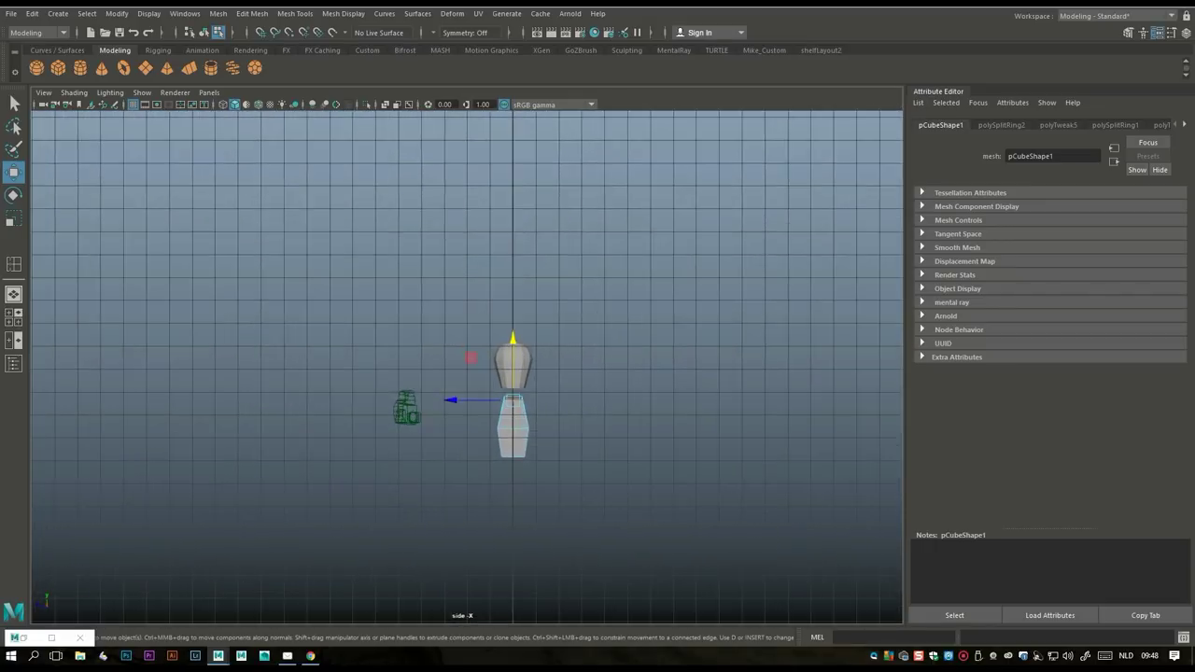
scroll(471, 369, up, 3)
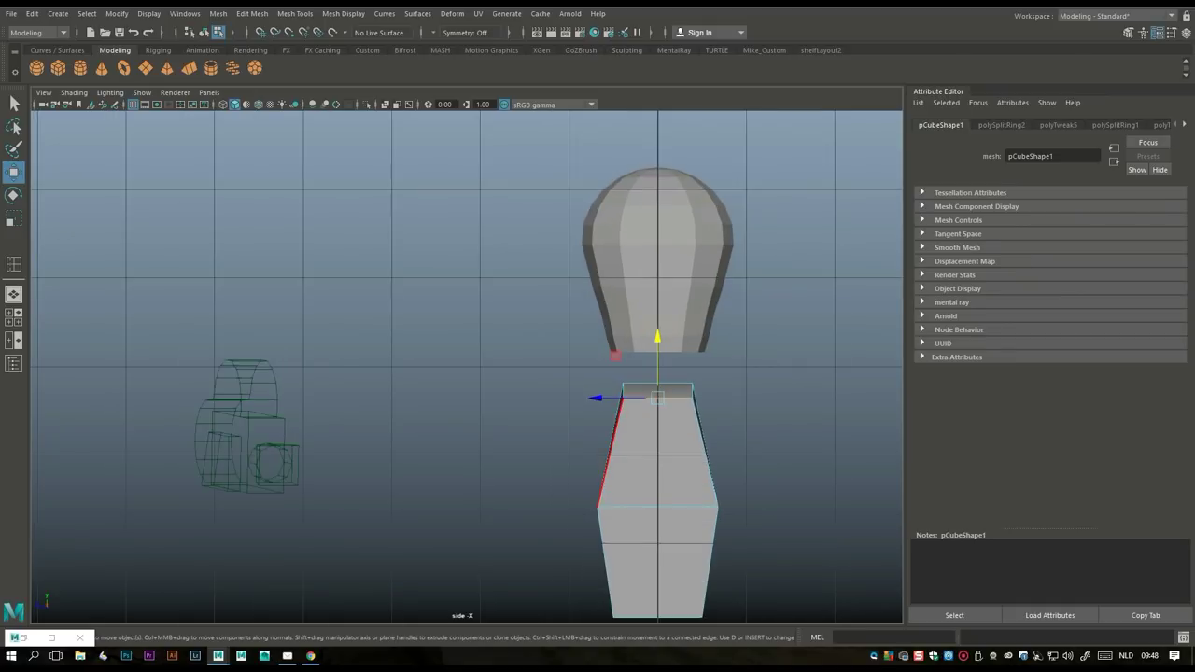
right_drag(626, 283, 569, 281)
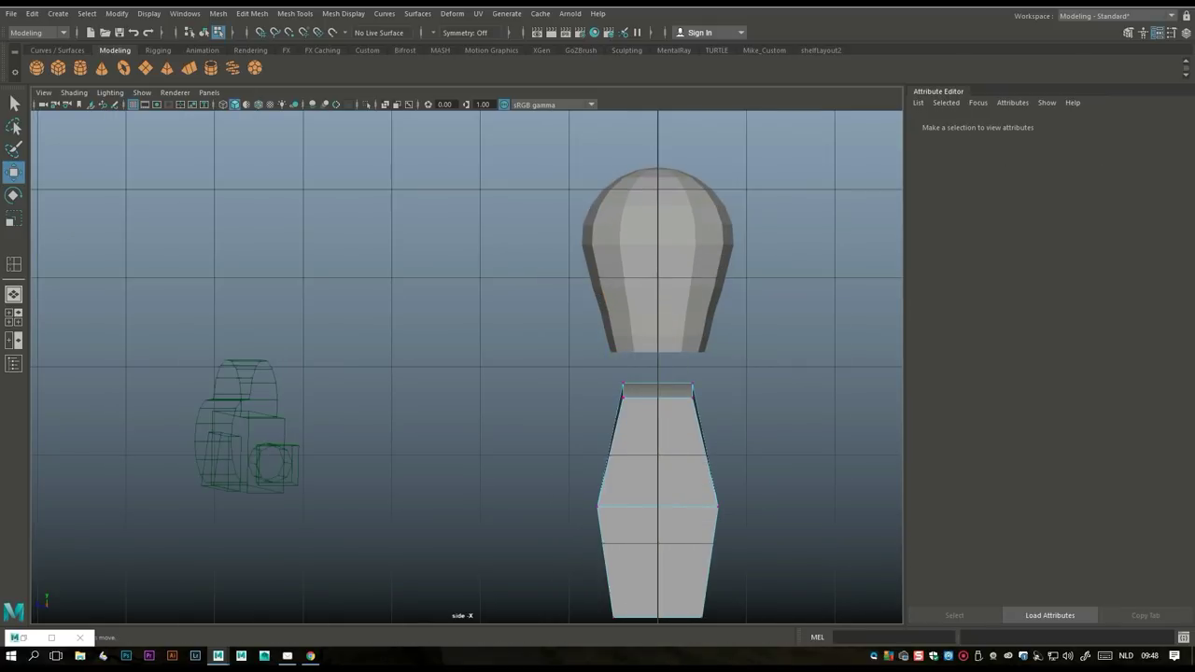
drag(635, 406, 580, 348)
drag(562, 391, 546, 390)
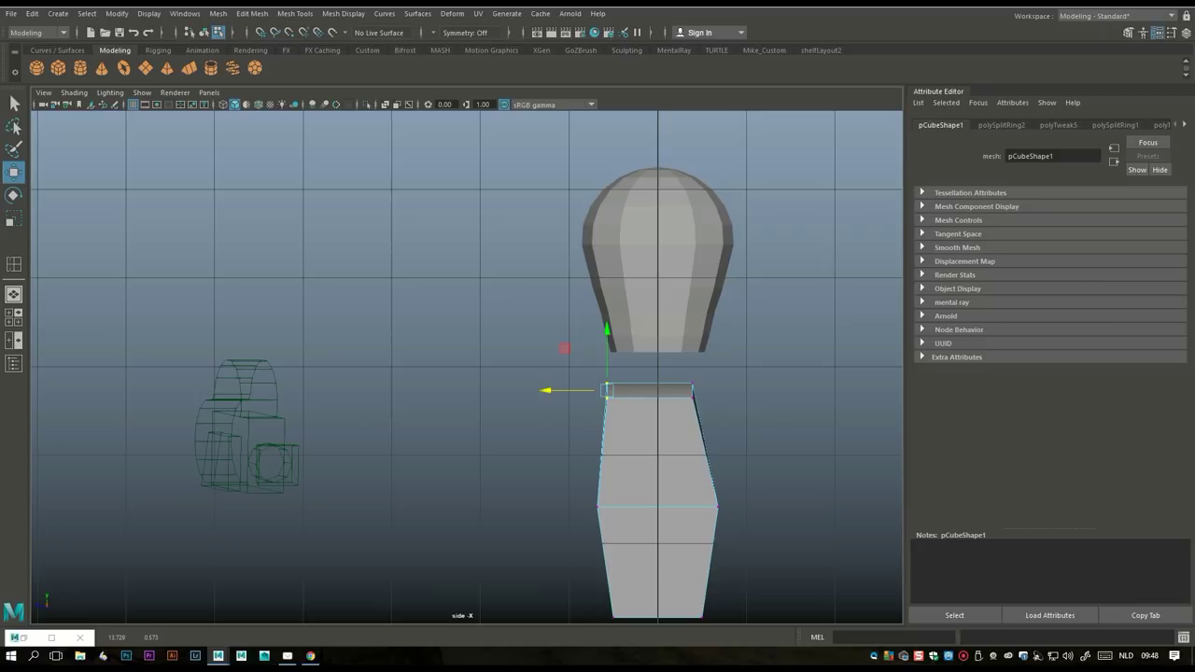
- Preview the chest block smoothed in the perspective view, examine its shape, and return it to the unsmoothed display
key(space)
key(space)
click(750, 308)
alt+drag(750, 307, 560, 308)
right_click(492, 281)
right_drag(492, 281, 523, 271)
key(3)
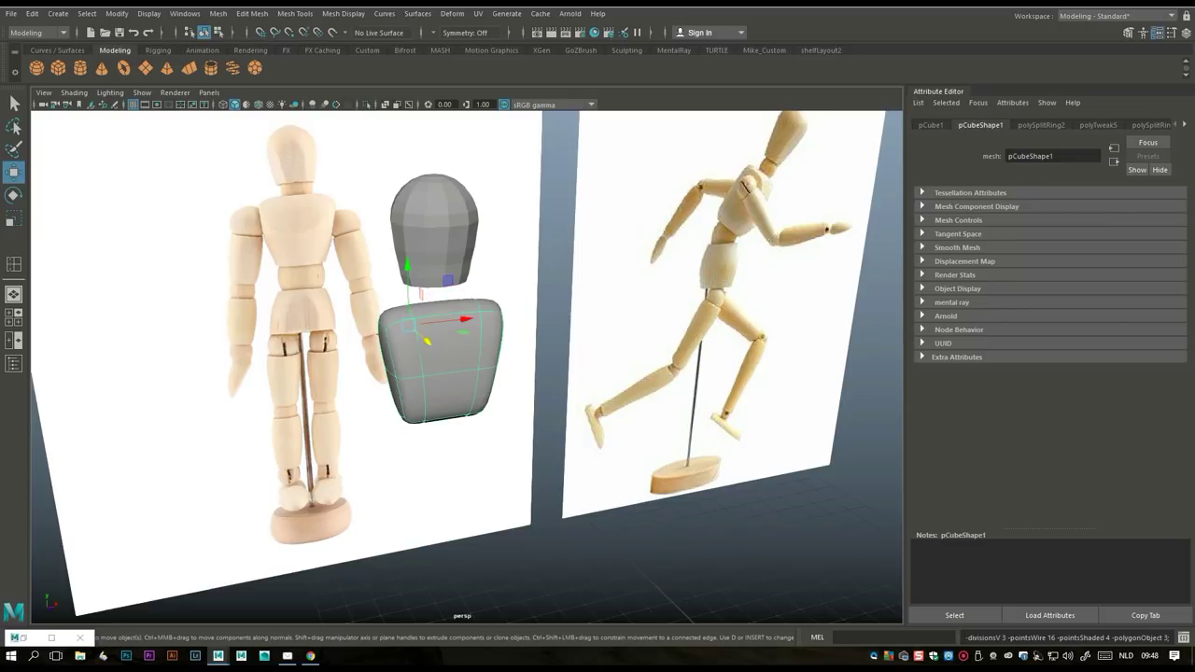
alt+drag(561, 140, 700, 137)
key(1)
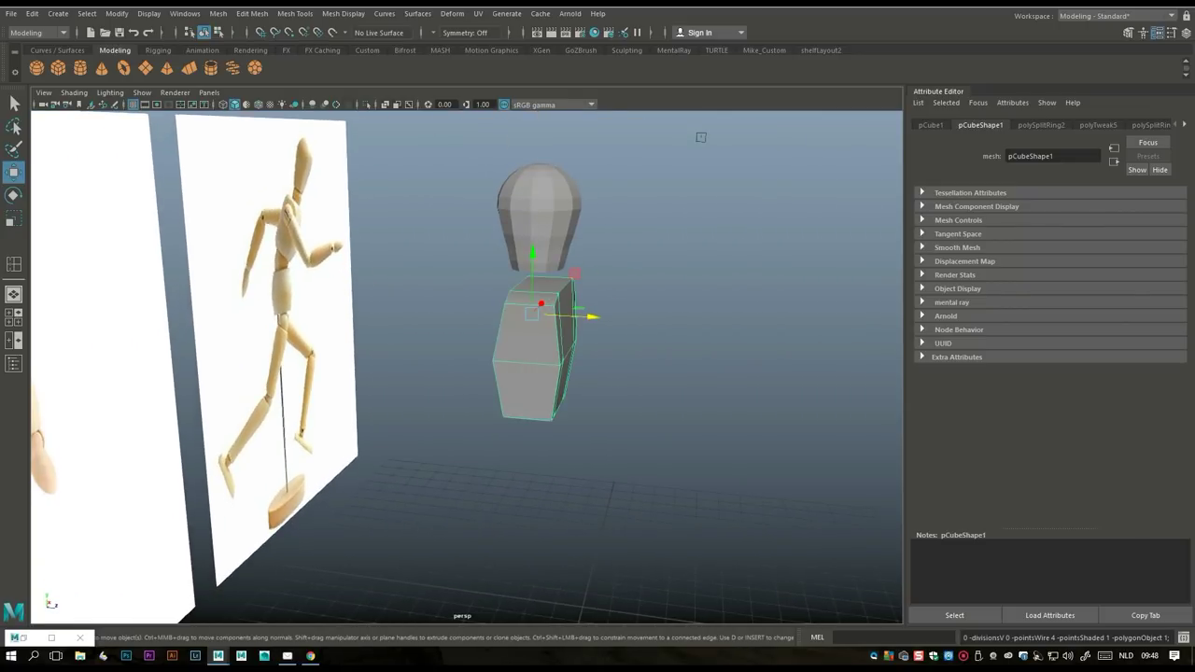
key(1)
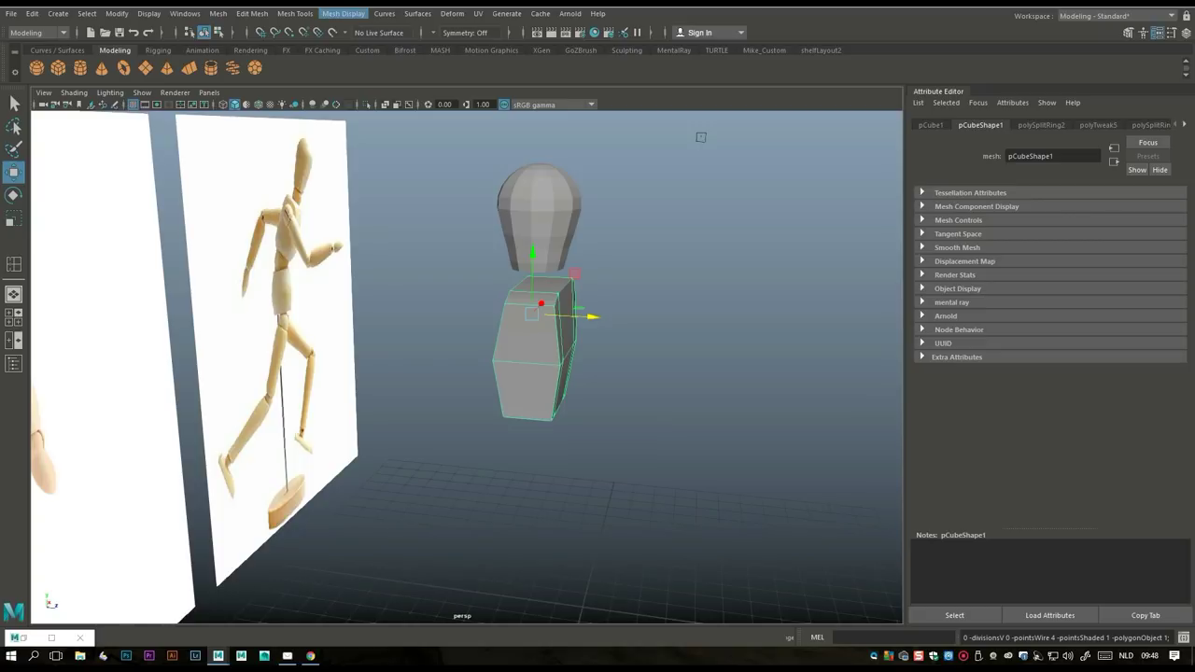
- Insert two vertical edge loops along the sides of the chest block and scale them apart from front to back
click(294, 13)
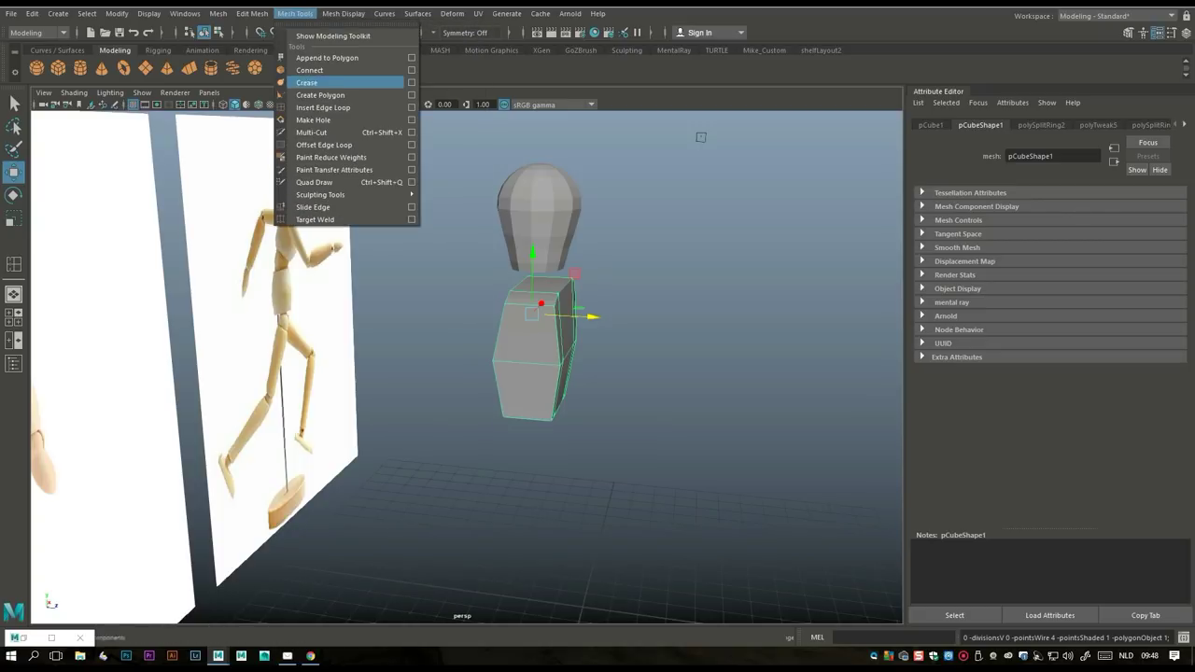
click(323, 107)
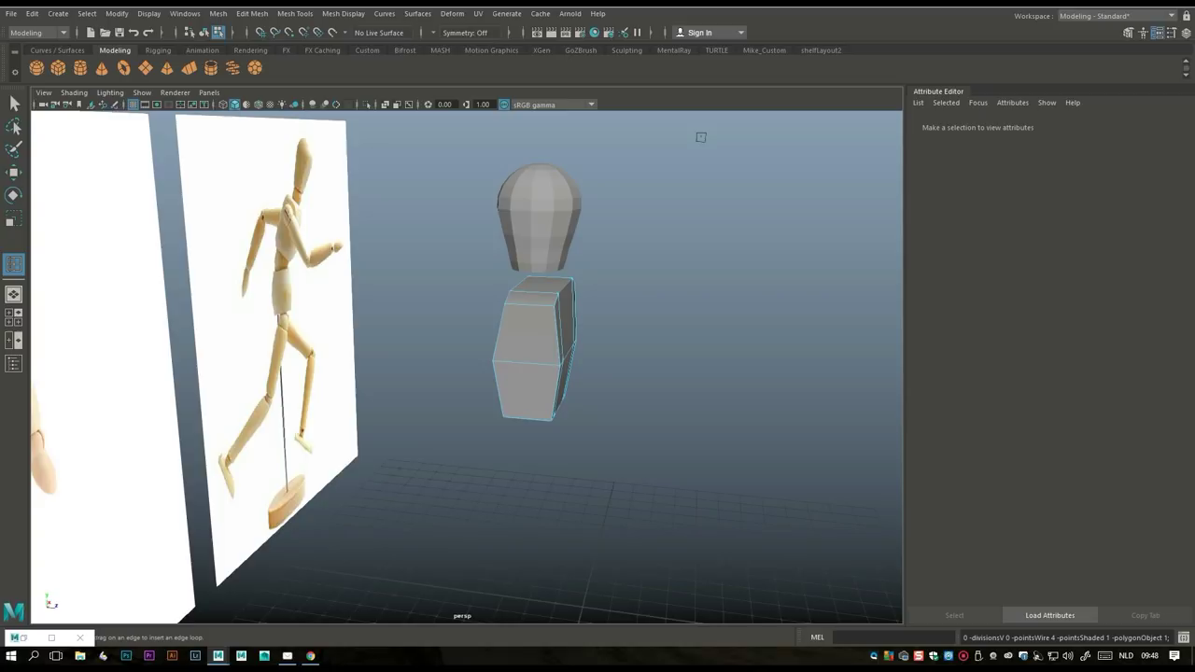
click(535, 348)
key(r)
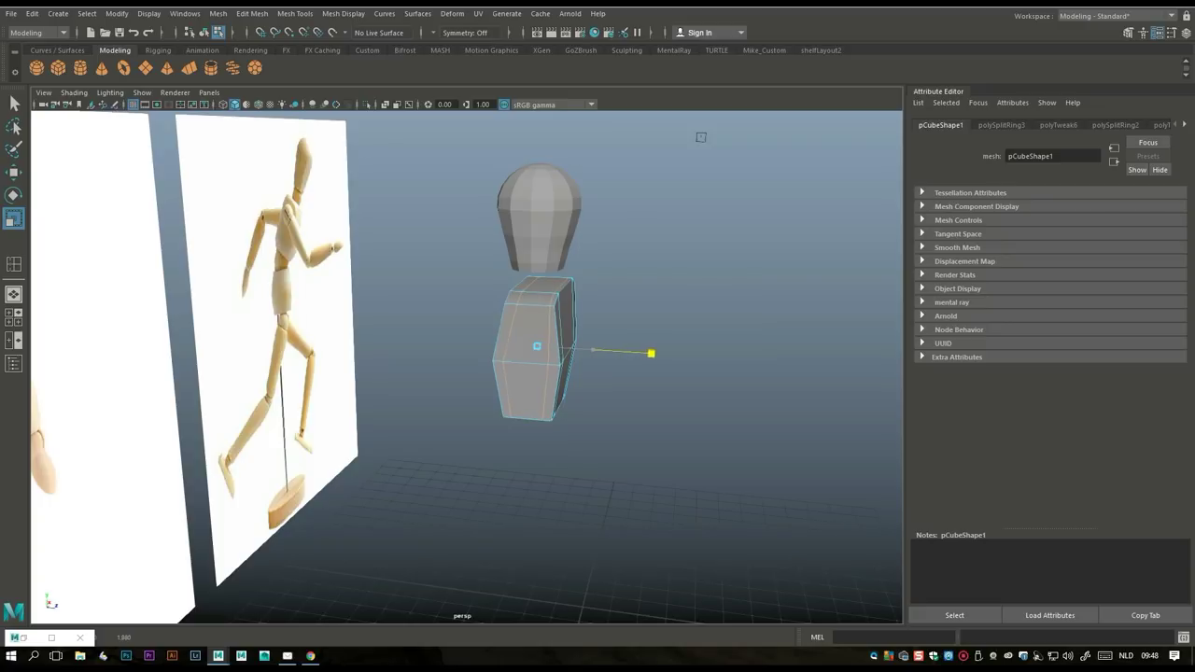
drag(645, 353, 644, 353)
key(q)
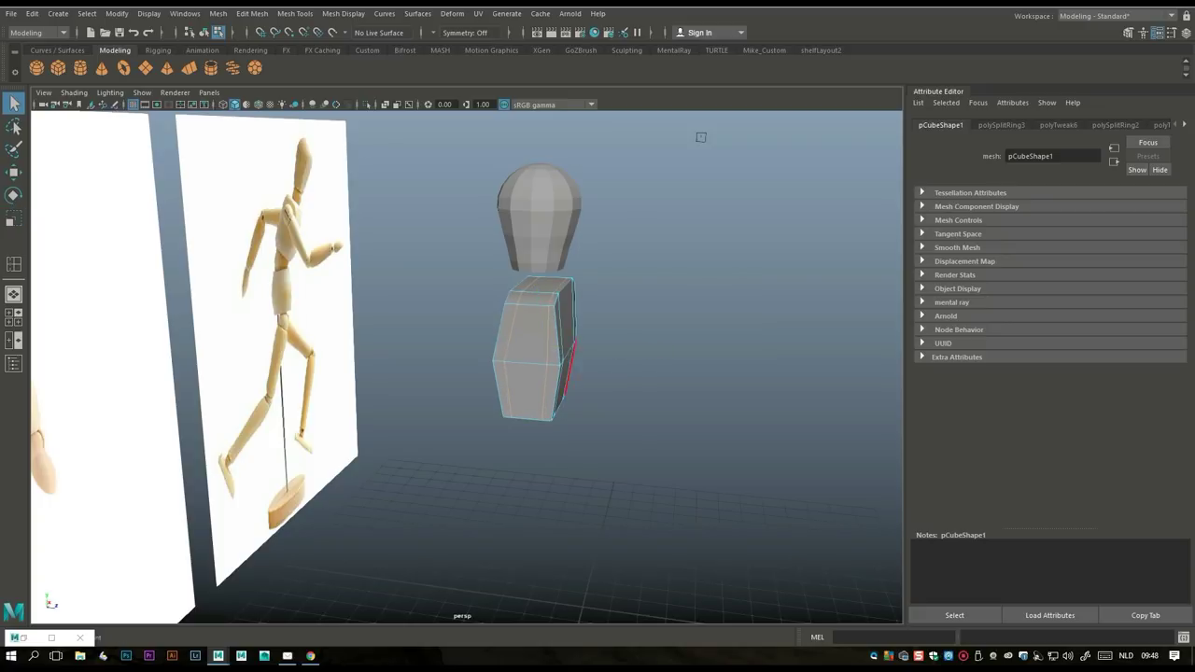
- Select the chest as a whole object and display it with smooth preview
right_drag(560, 277, 560, 243)
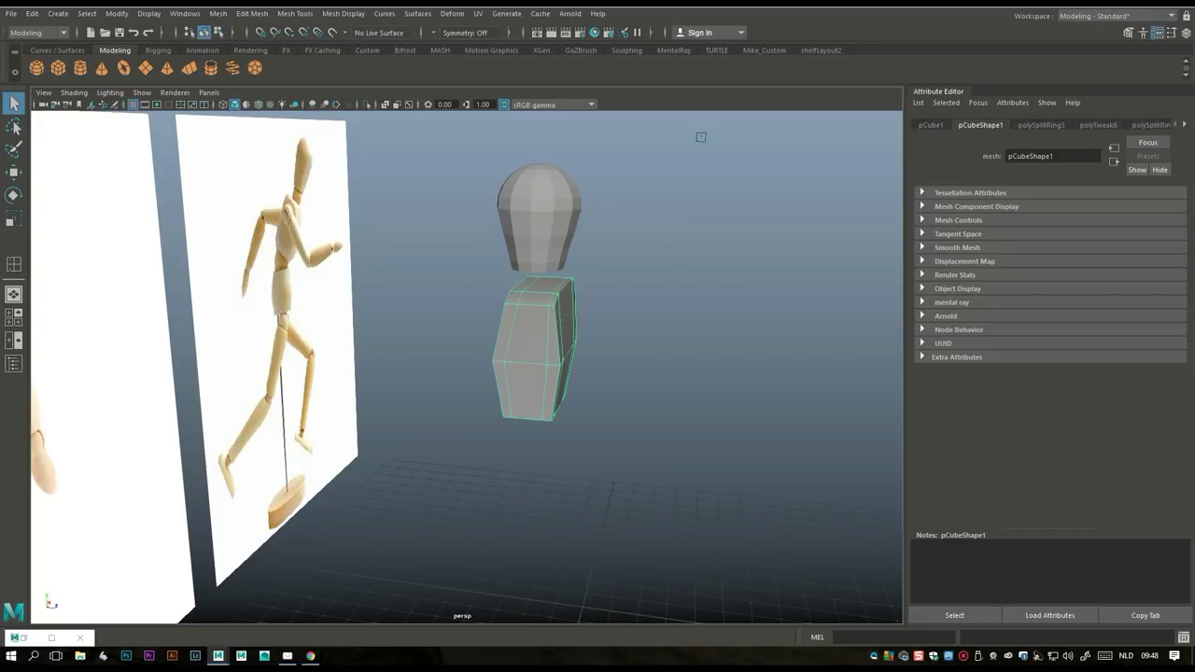
key(3)
alt+drag(700, 138, 560, 147)
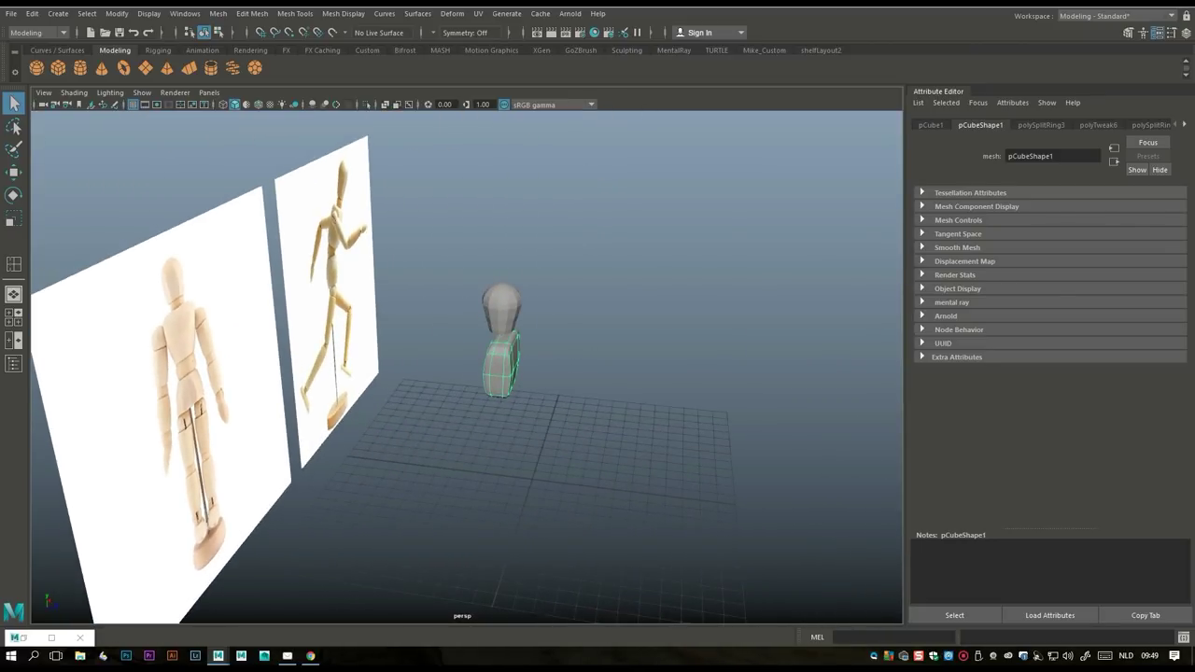
key(e)
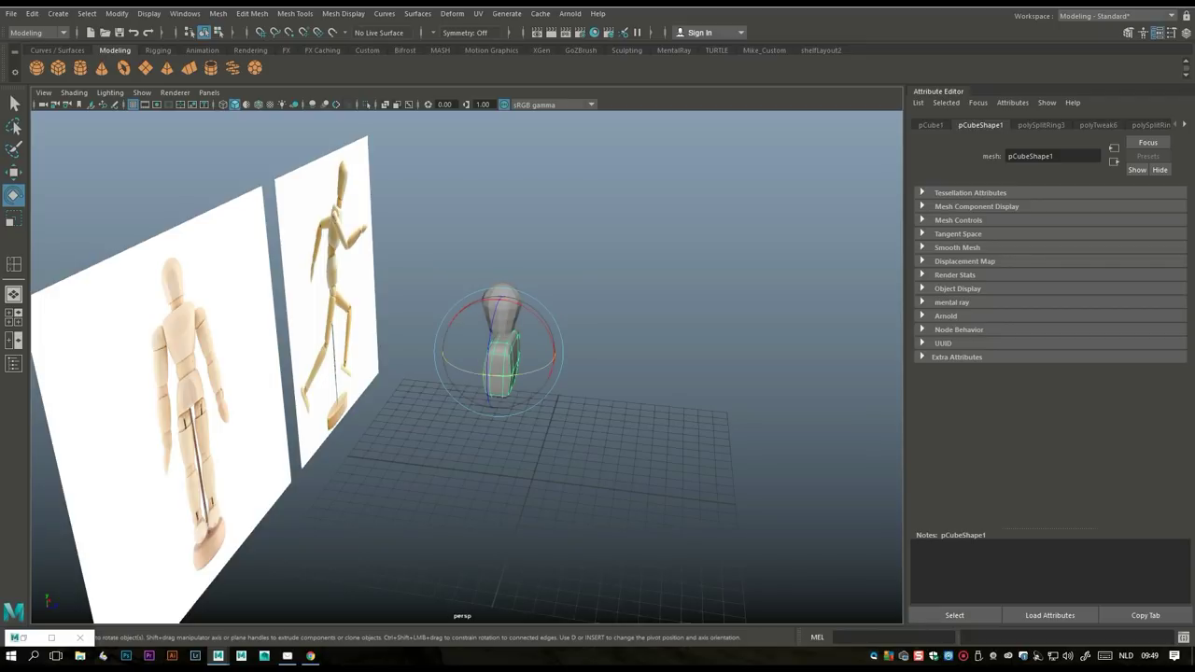
drag(485, 378, 505, 379)
key(ctrl+z)
- Center the pivot of the chest and rotate the chest about its vertical axis
click(117, 13)
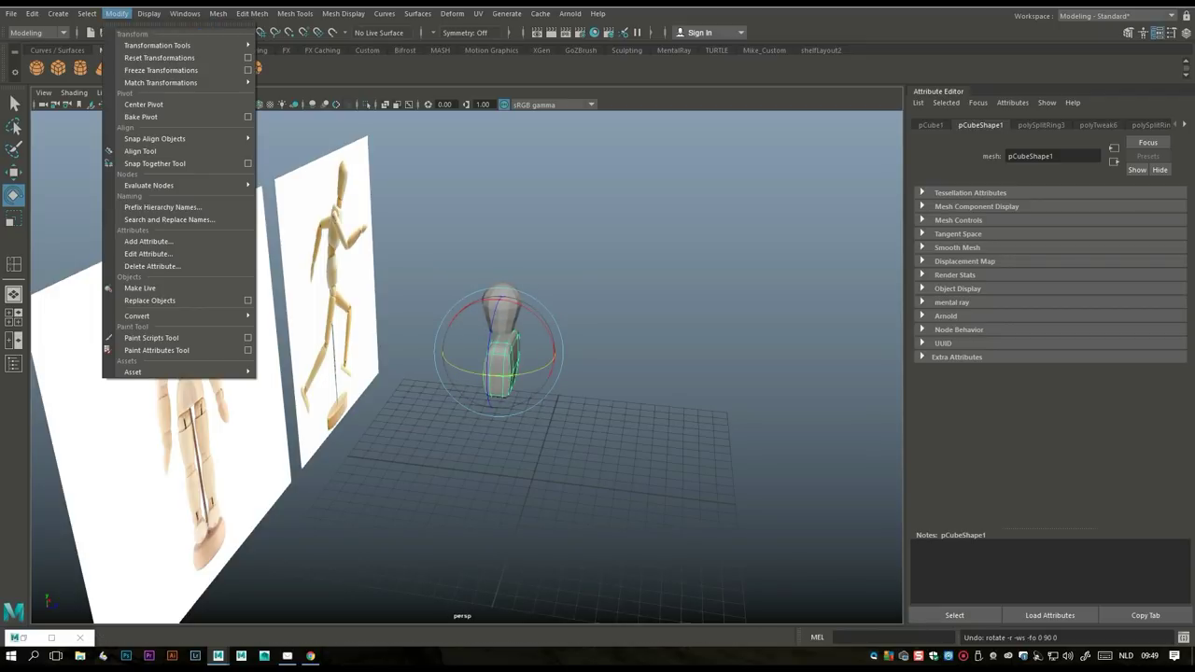
click(143, 104)
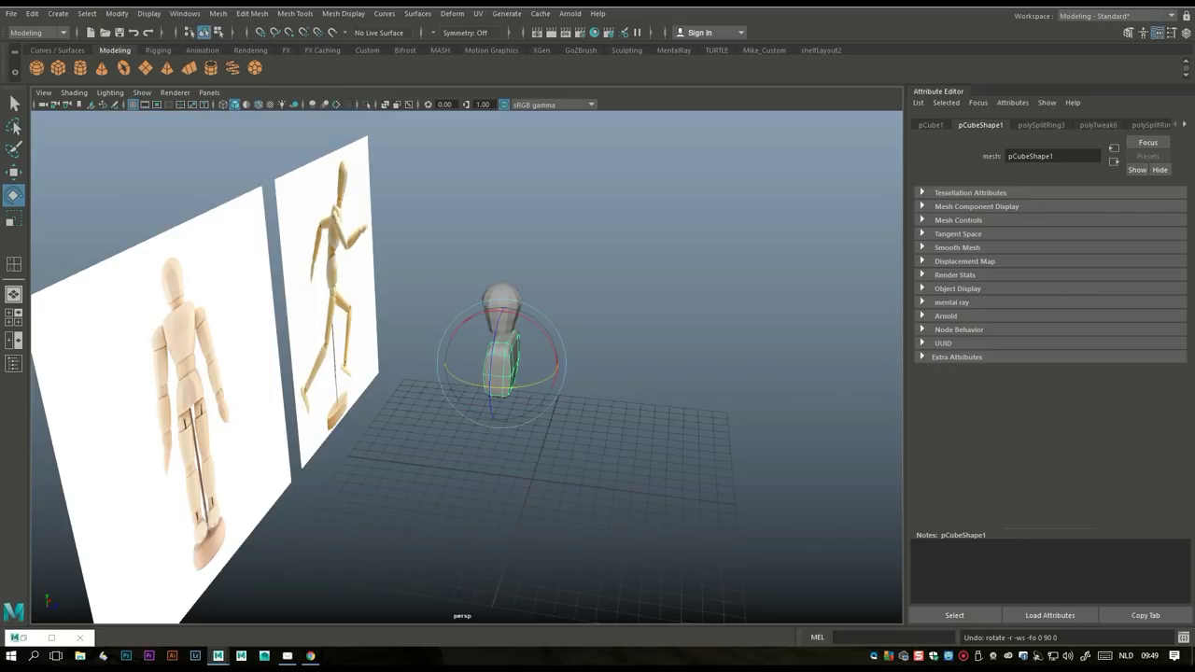
drag(476, 385, 566, 380)
scroll(513, 373, up, 2)
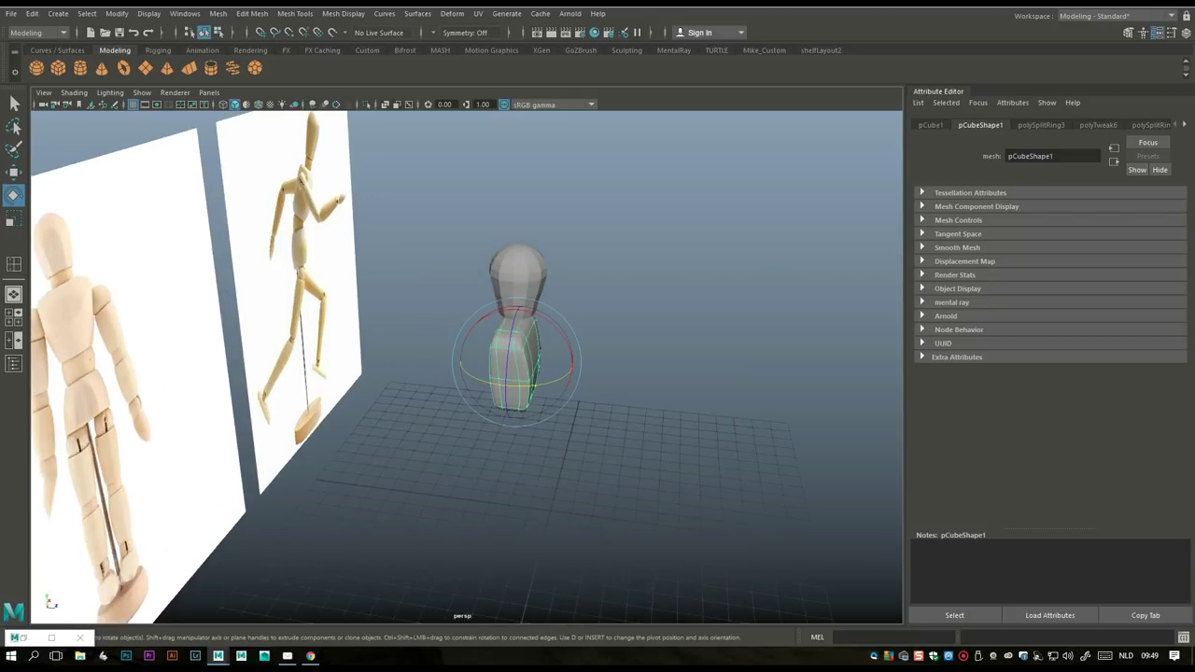
alt+drag(466, 373, 803, 373)
scroll(467, 373, up, 2)
scroll(467, 373, down, 3)
alt+drag(467, 374, 677, 388)
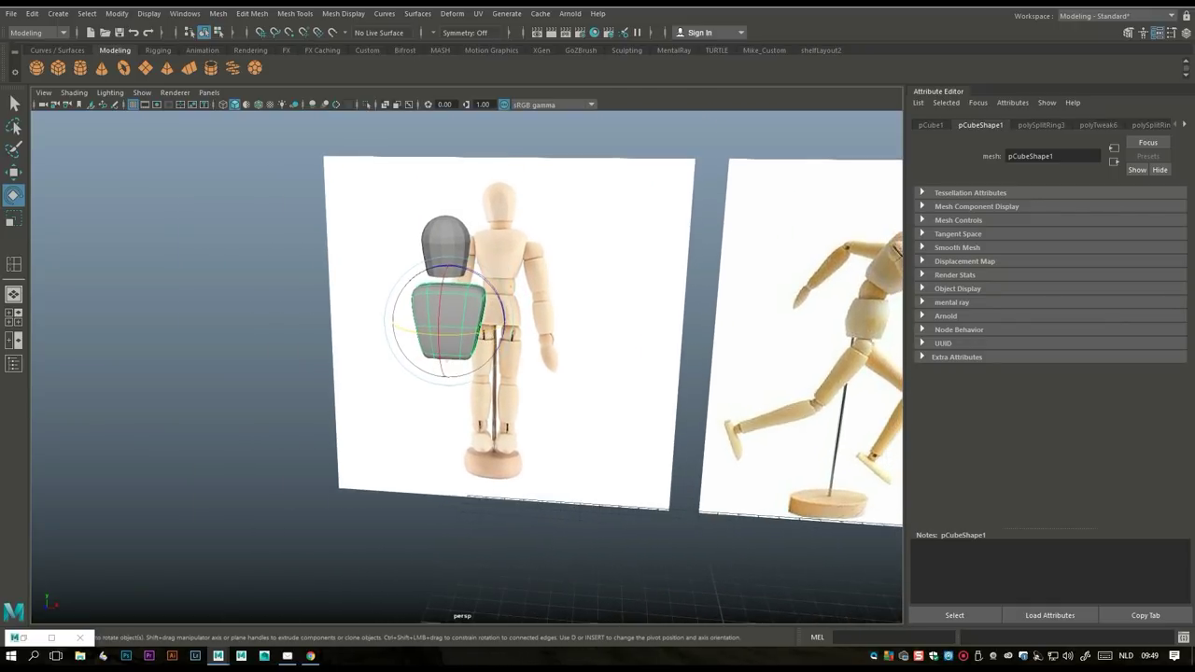
- Apply the Smooth operation to the head mesh
click(446, 245)
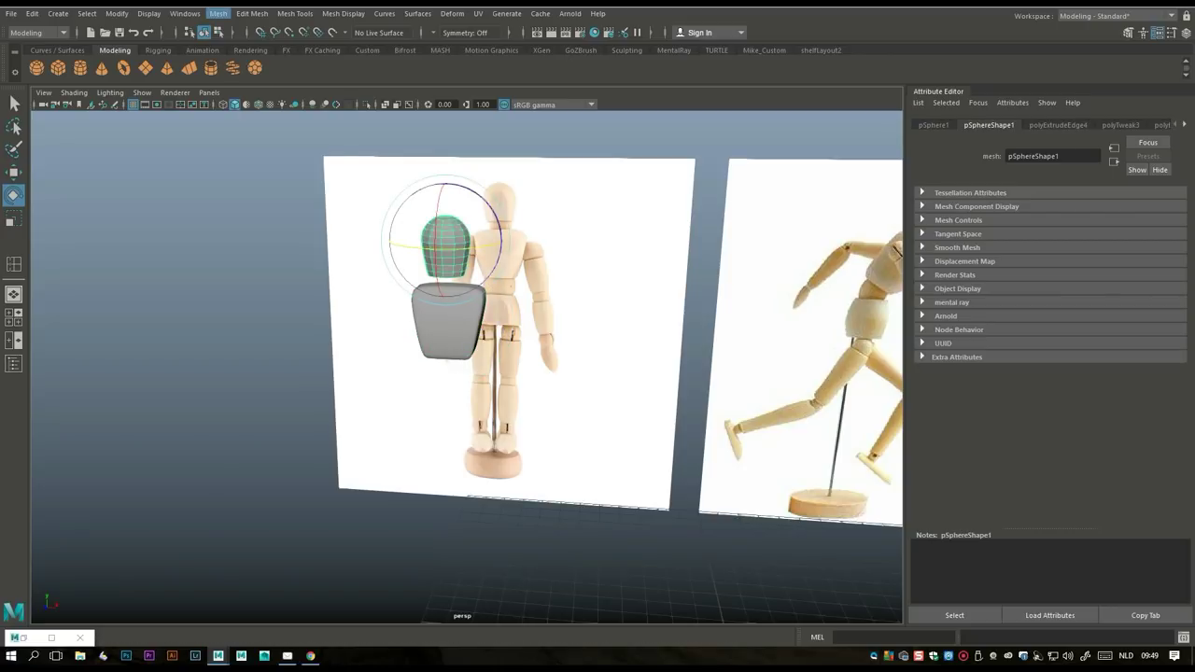
click(217, 13)
click(241, 129)
click(448, 322)
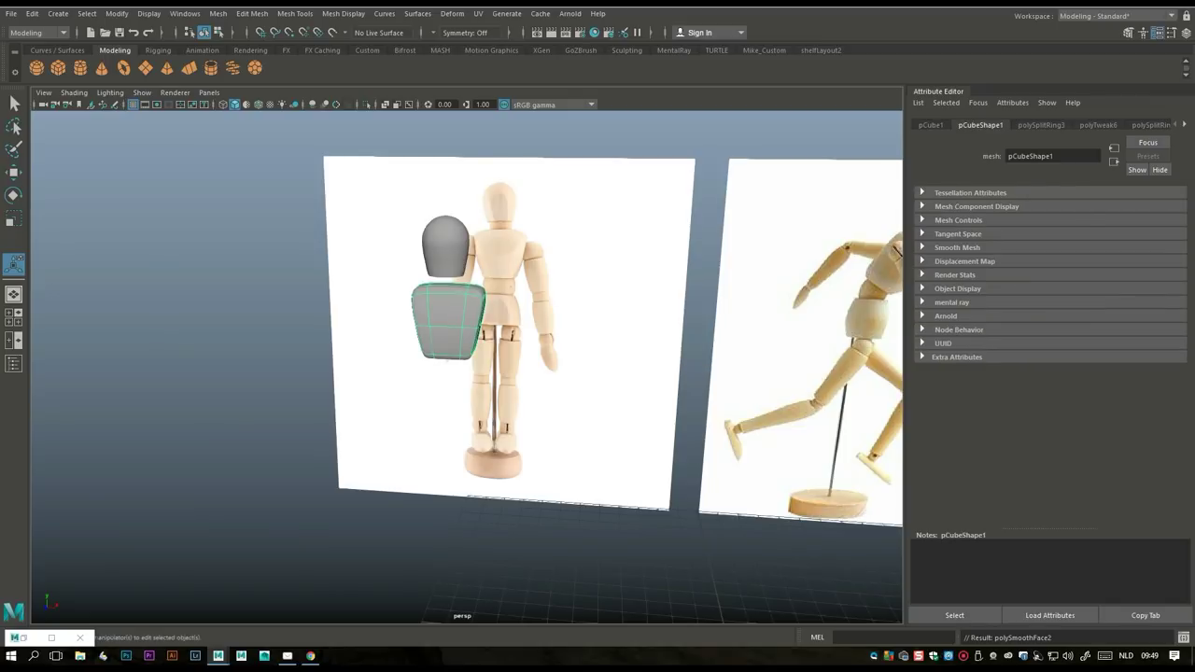
click(678, 374)
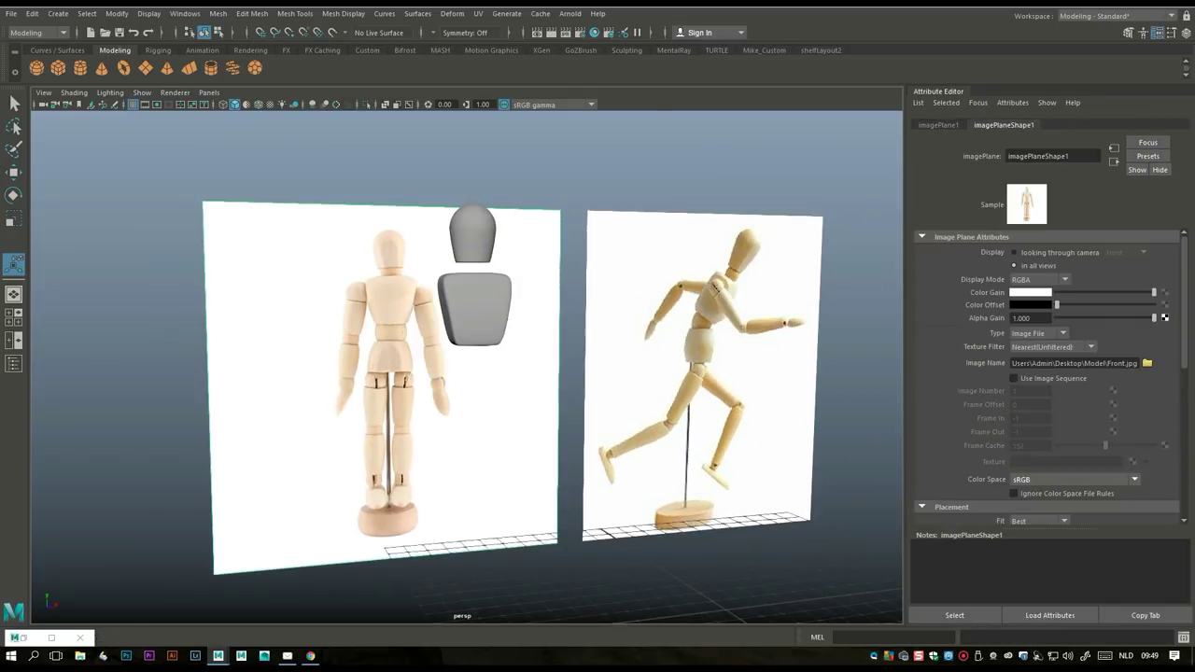
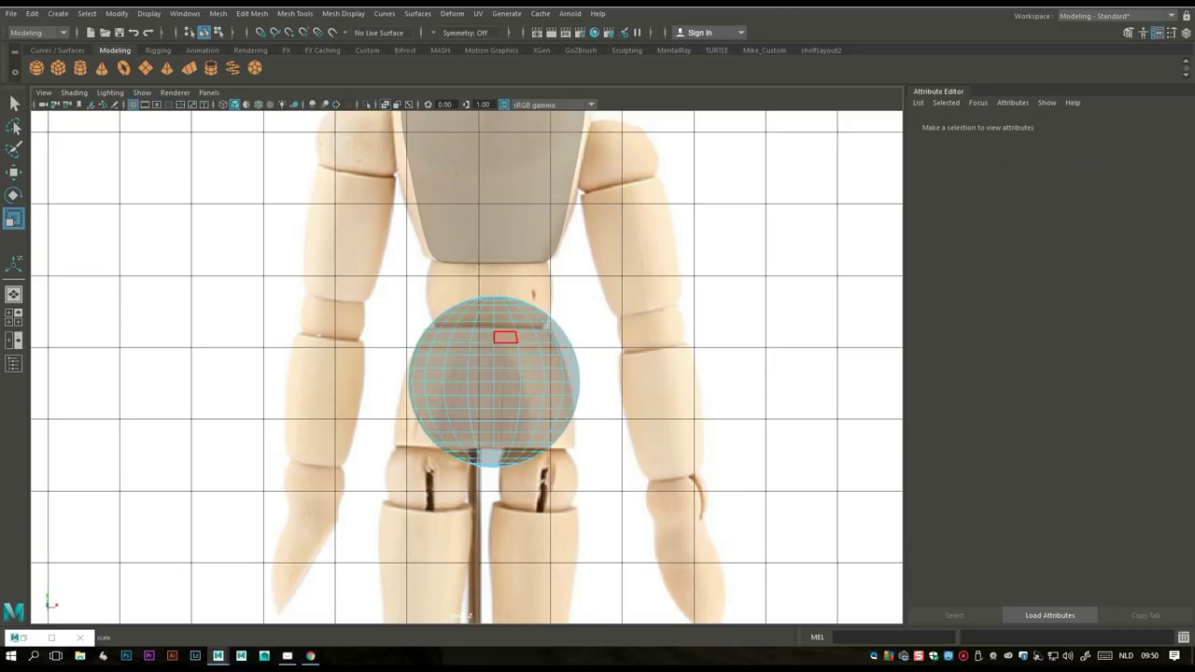
- Delete the faces at the top of the hip sphere down to the joint below the waist in the front view
drag(598, 328, 392, 280)
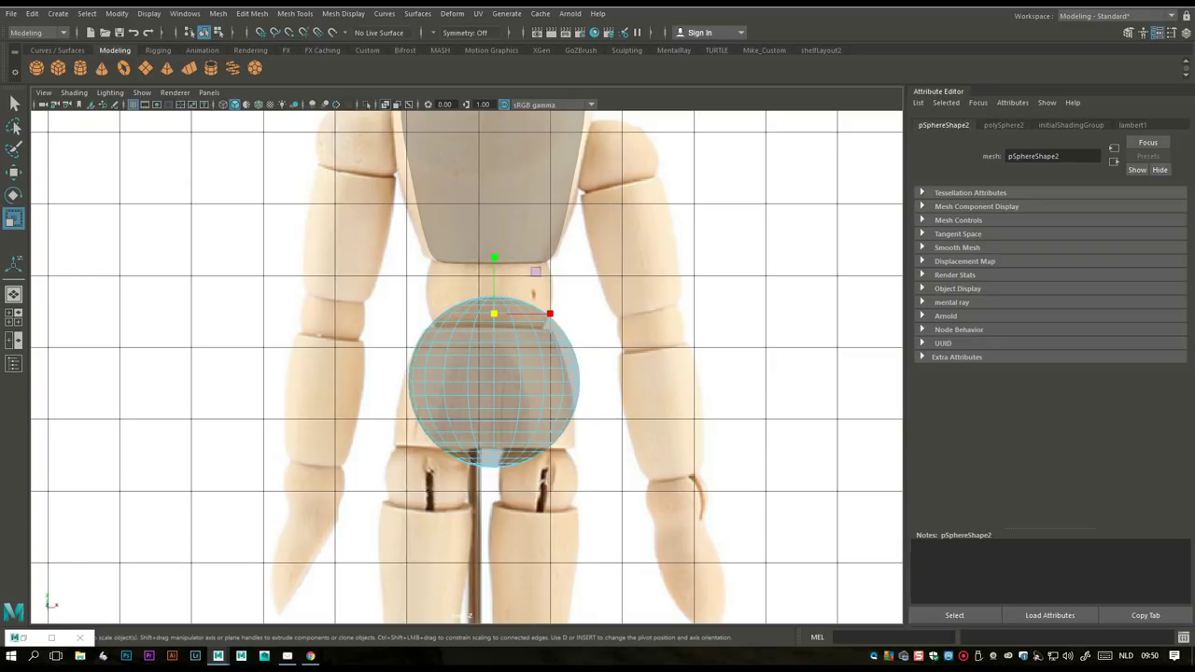
key(Delete)
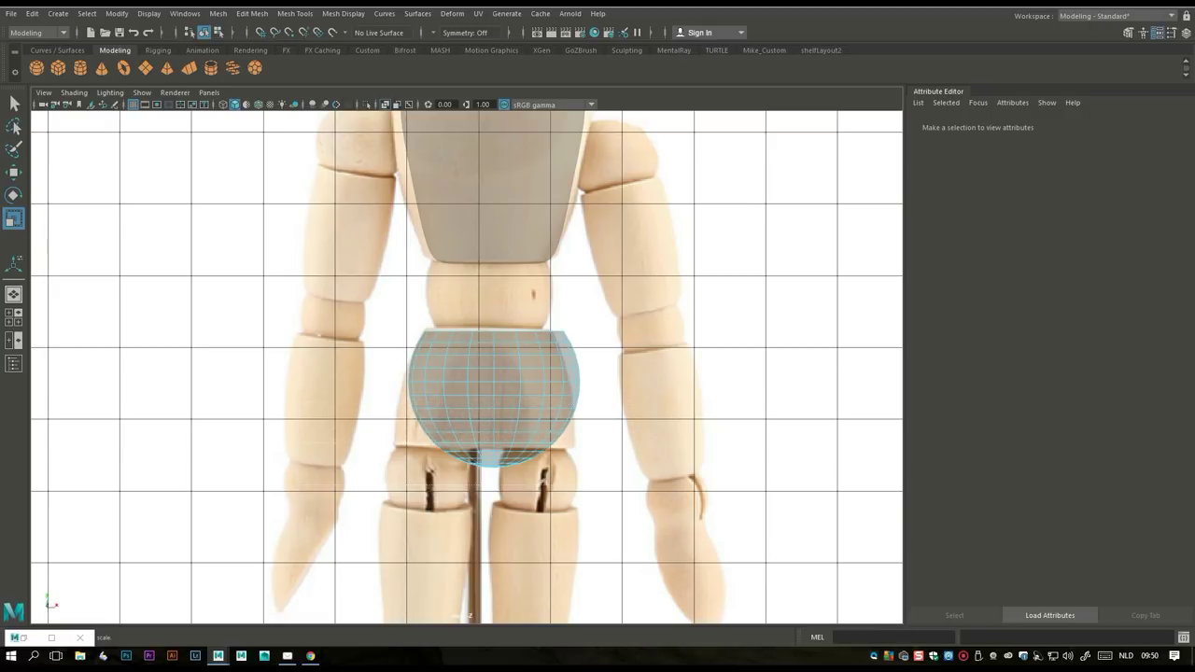
- Delete the faces at the bottom of the hip sphere and widen its middle and lower vertex rows to match the reference hips
key(Delete)
right_drag(483, 281, 425, 283)
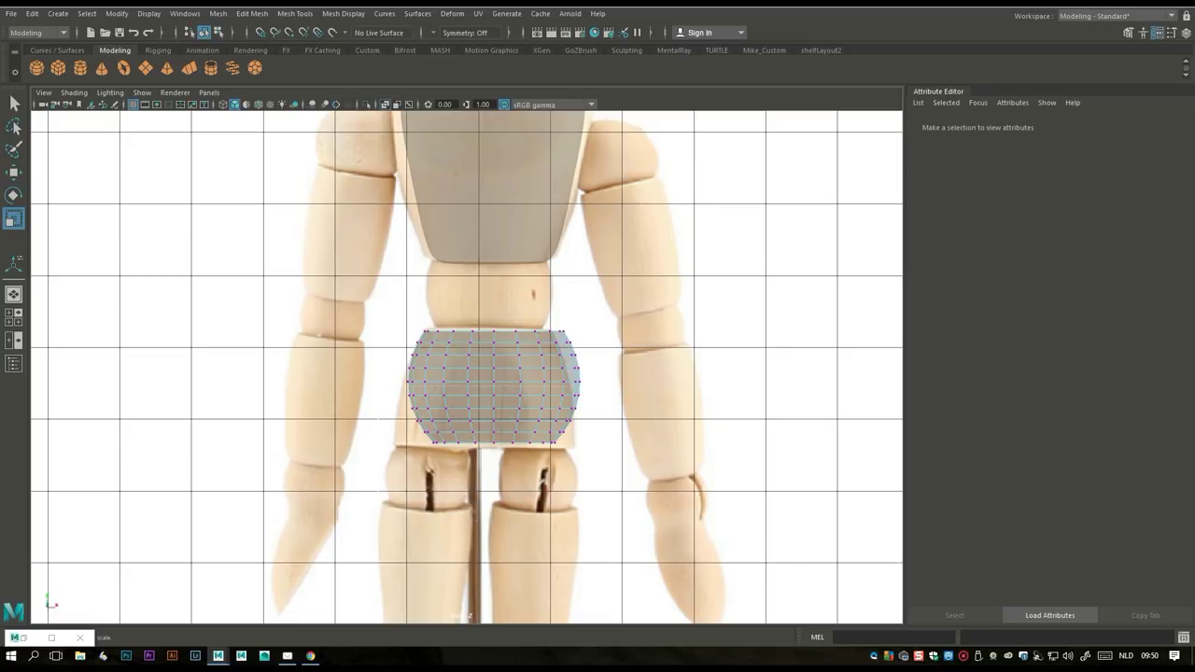
drag(401, 379, 589, 453)
drag(493, 419, 551, 426)
drag(551, 426, 551, 425)
drag(382, 371, 607, 392)
drag(494, 382, 505, 382)
drag(550, 382, 550, 382)
- Extrude the hip piece's upper border edge loop in the perspective view and scale it inward to form a rim
key(space)
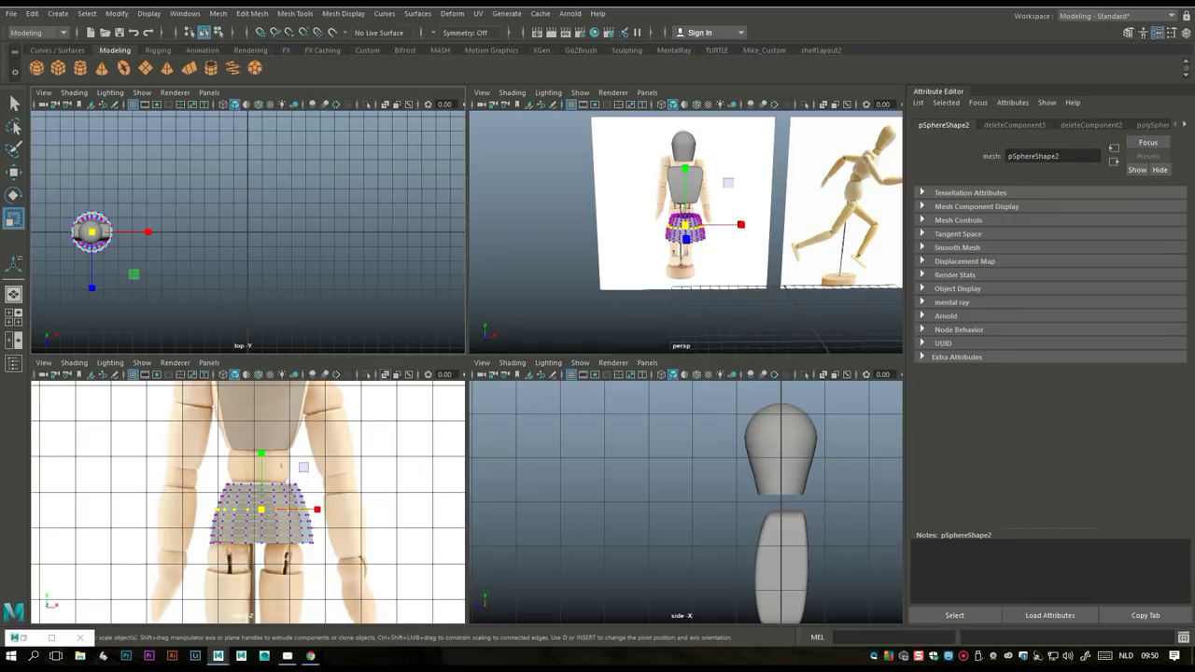
key(space)
alt+drag(467, 374, 550, 245)
scroll(467, 364, up, 5)
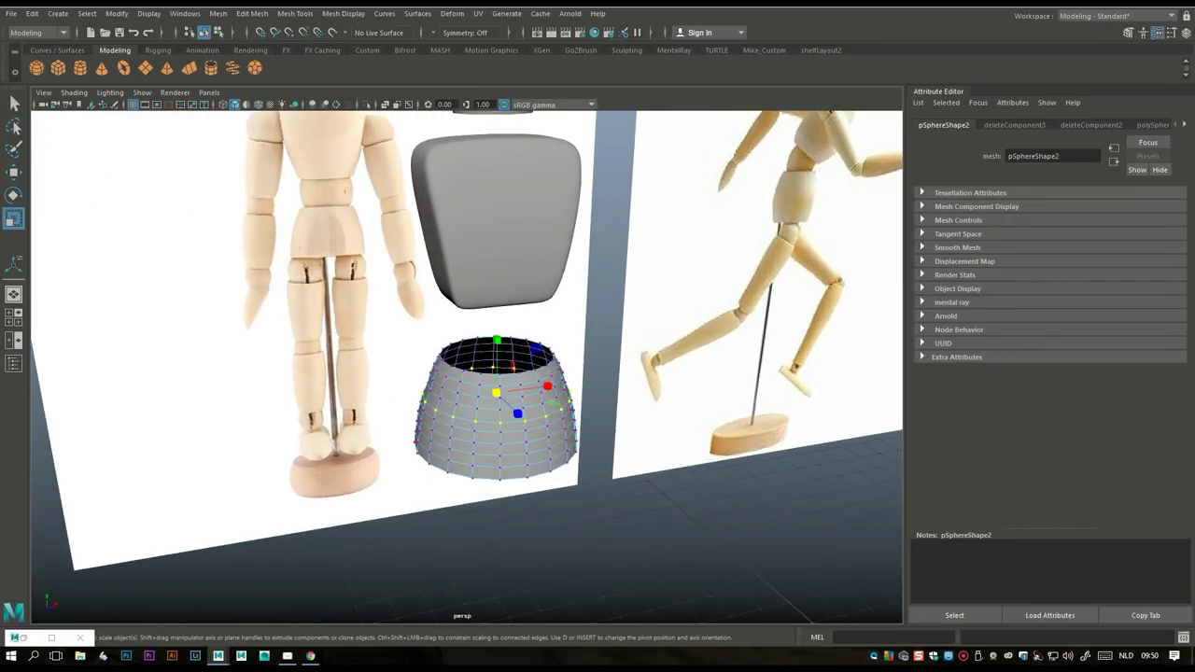
scroll(523, 466, up, 2)
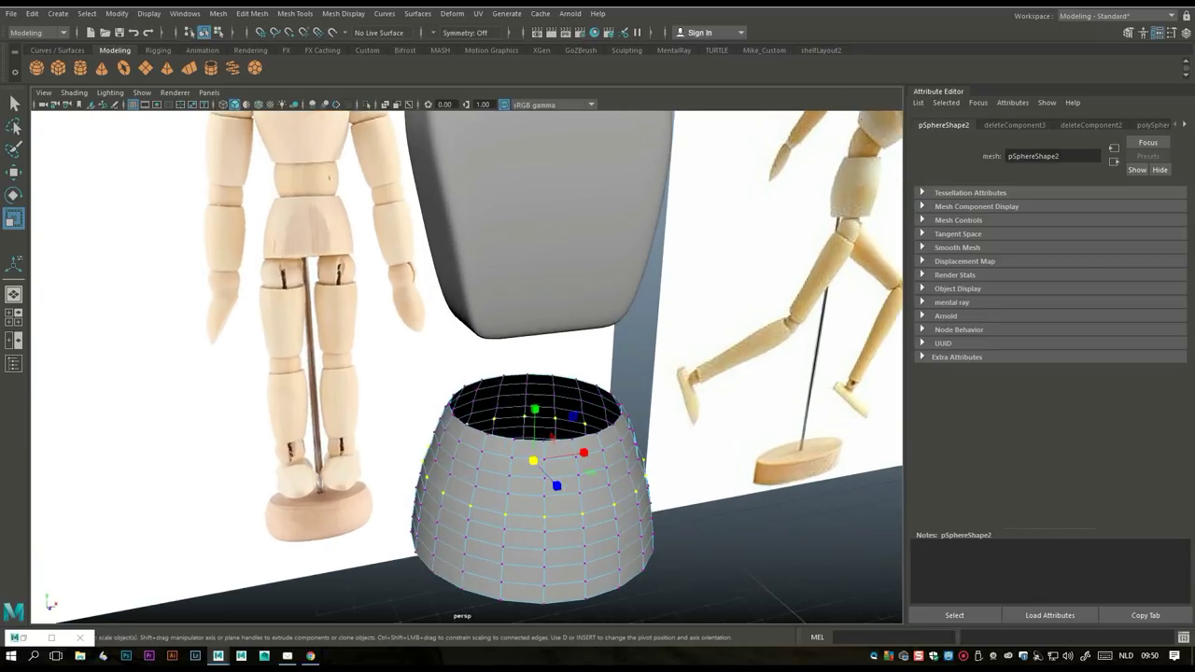
right_drag(555, 326, 607, 261)
double_click(605, 426)
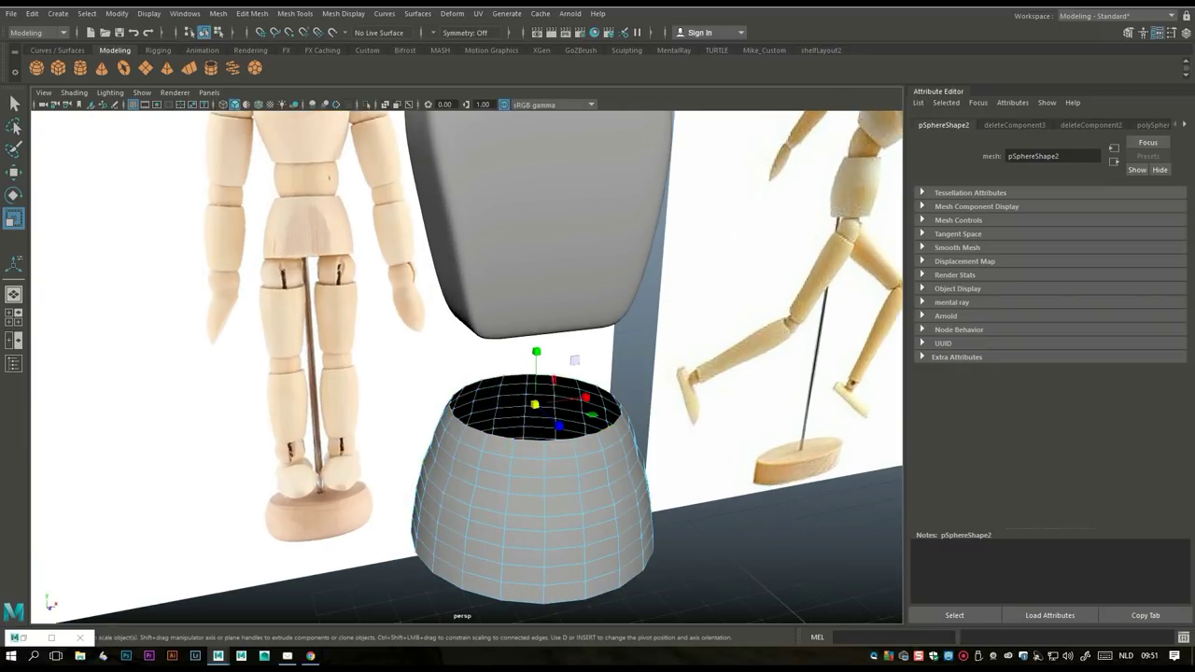
key(ctrl+e)
key(r)
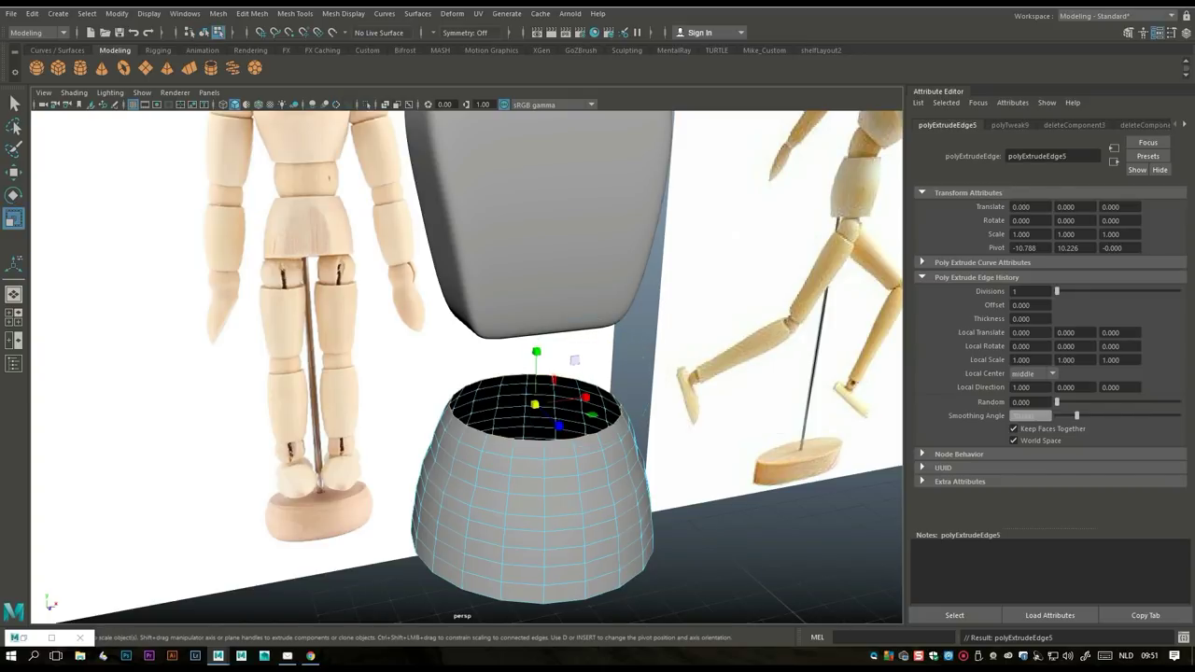
drag(534, 405, 486, 280)
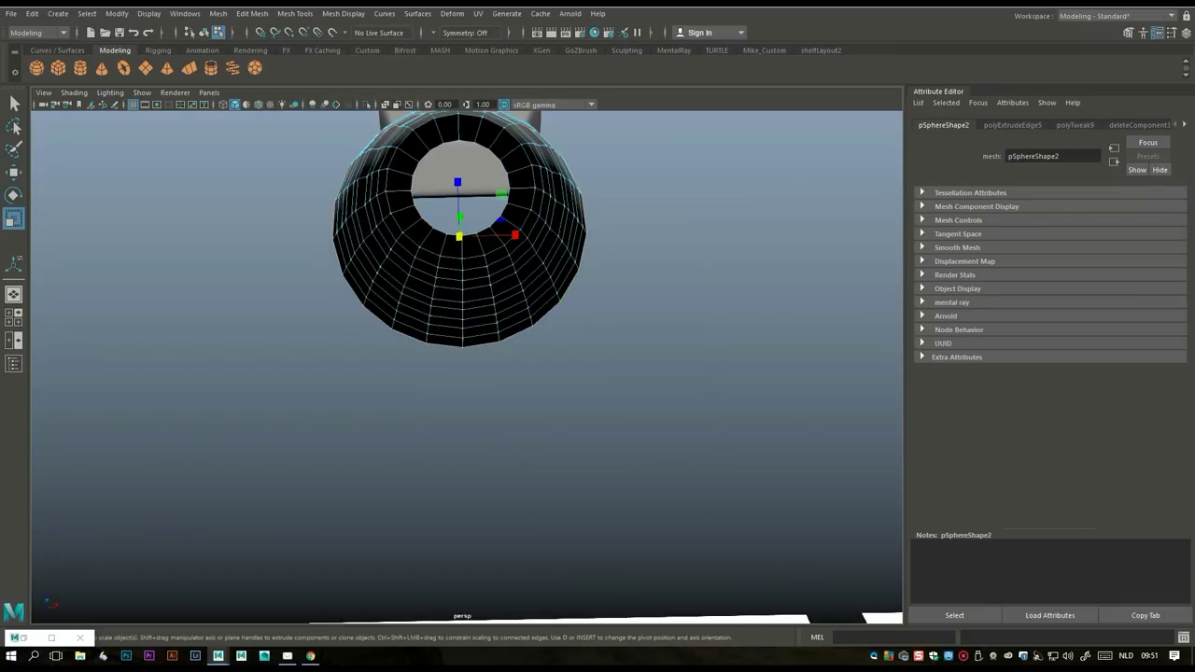
- Extrude the hip piece's lower border edge loop and scale it inward
key(ctrl+e)
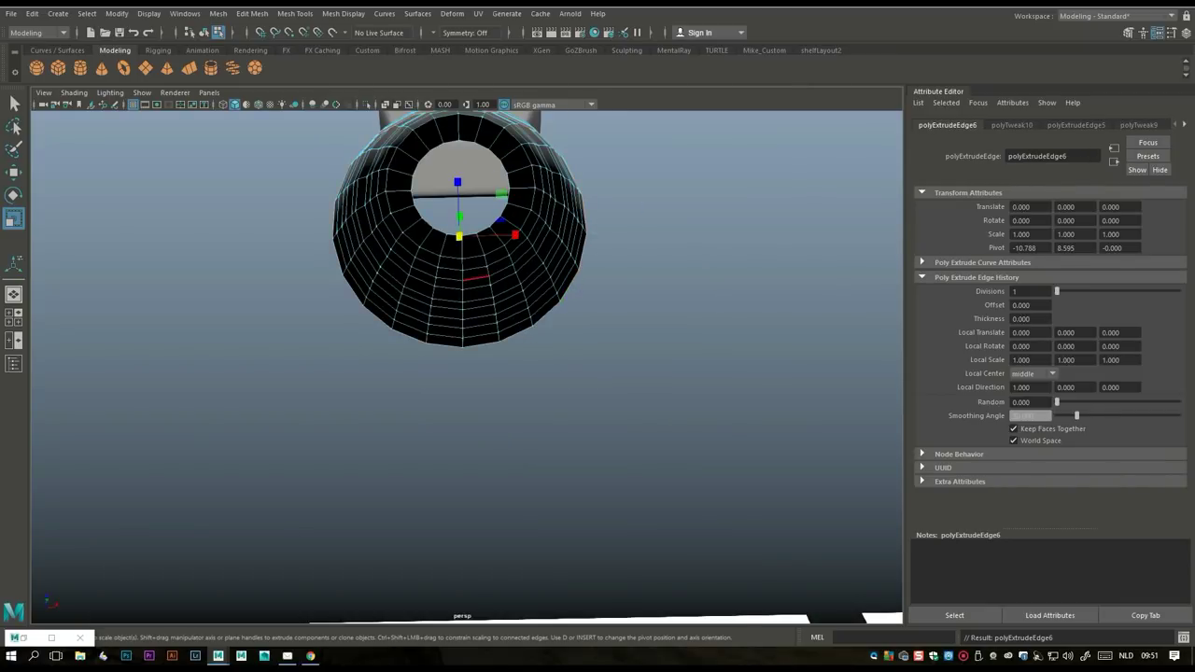
drag(511, 235, 504, 234)
click(653, 421)
alt+drag(653, 420, 590, 294)
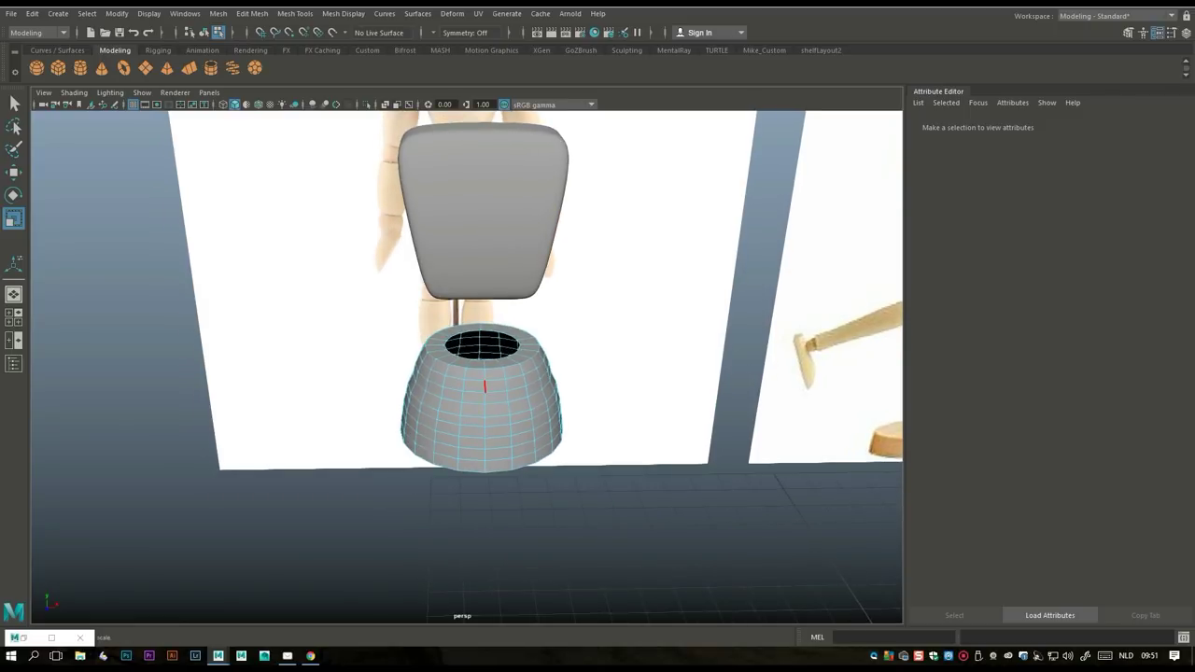
- Reduce the depth of the hip piece slightly by scaling an edge at its front with soft selection
right_drag(480, 280, 480, 248)
click(484, 422)
alt+drag(467, 374, 435, 360)
key(b)
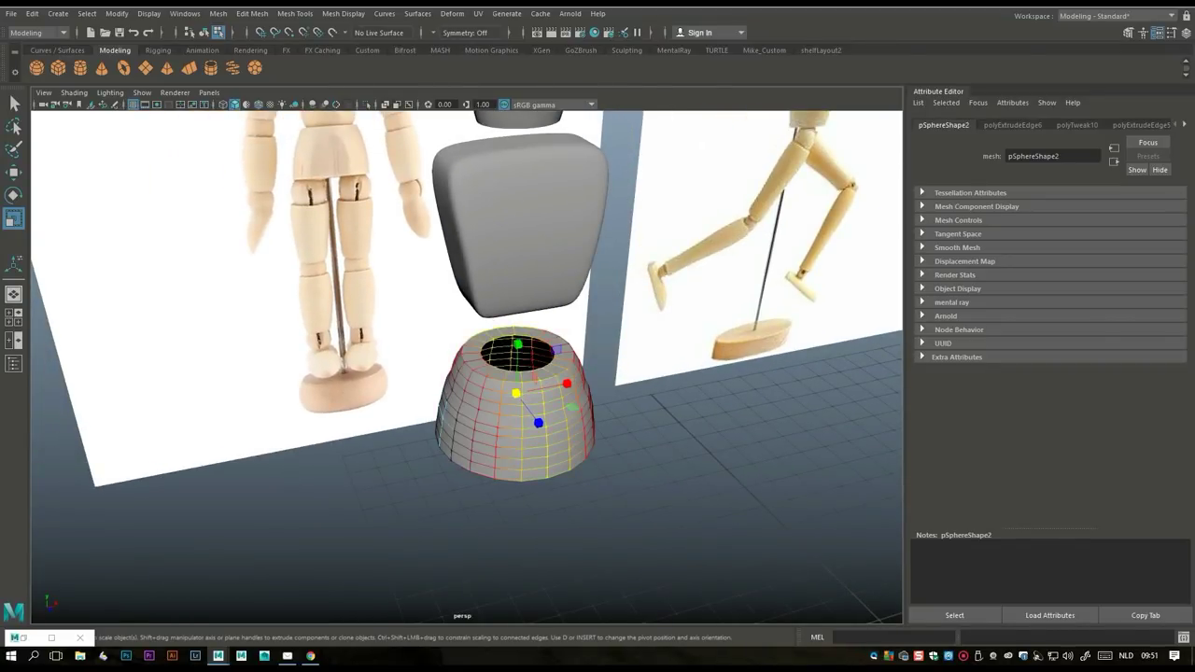
middle_drag(542, 425, 534, 420)
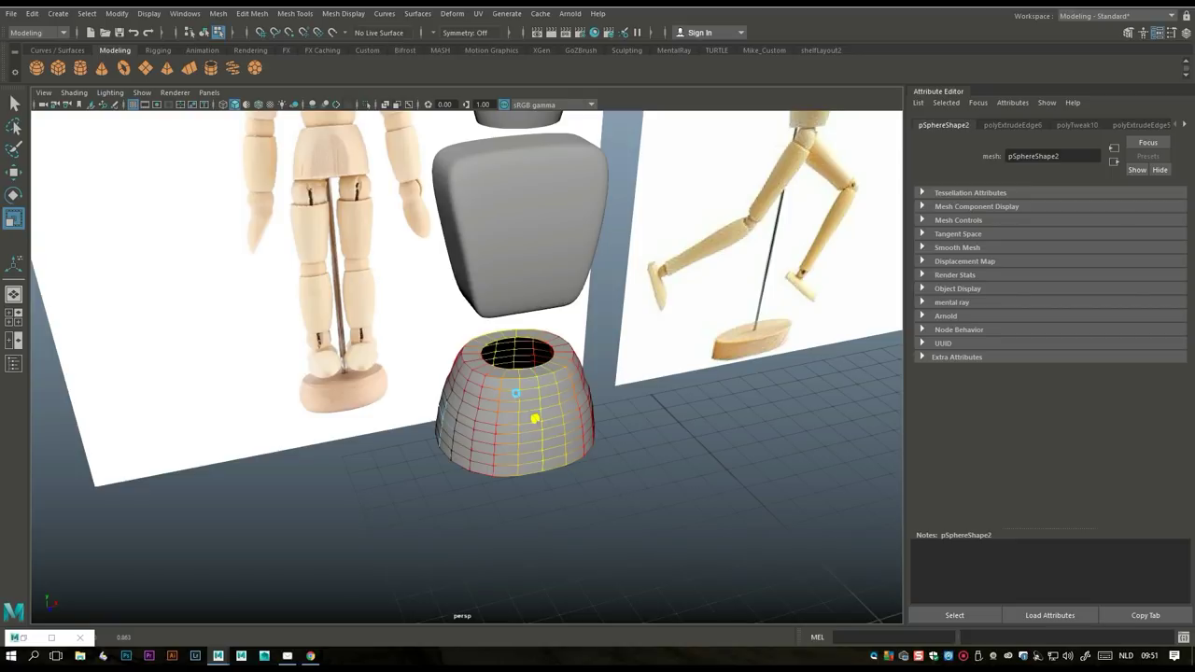
click(560, 504)
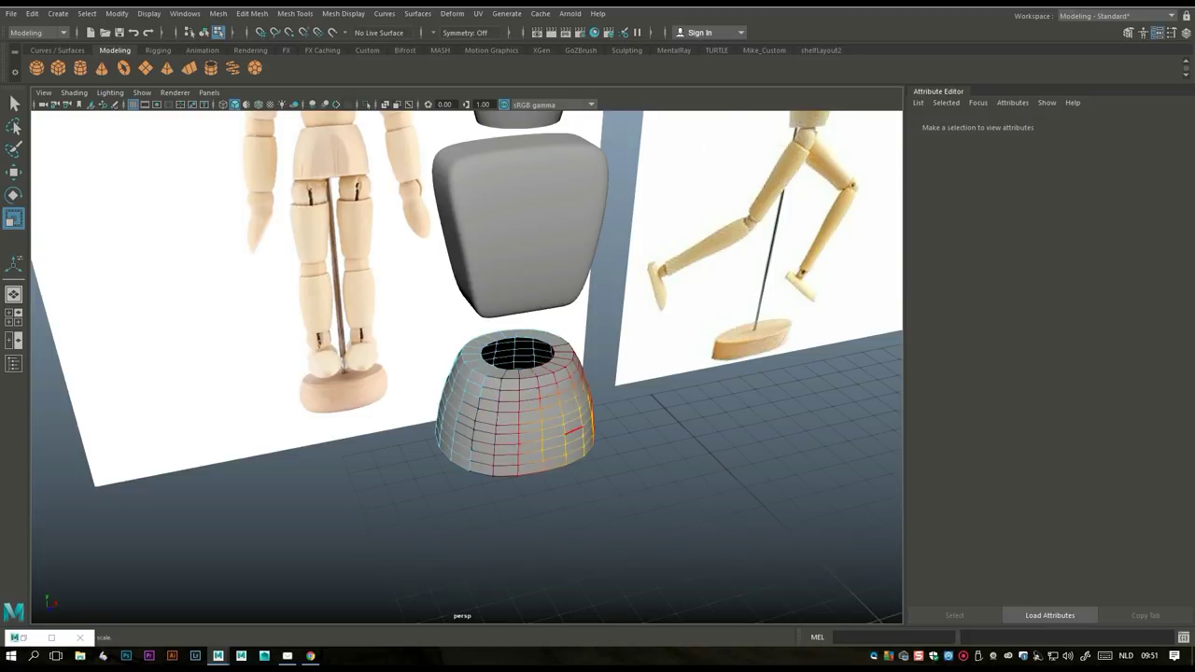
- Create a polygon sphere and move it up beside the top of the hips in the perspective view
scroll(466, 364, down, 3)
mouse_move(467, 364)
alt+mouse_down()
mouse_move(439, 336)
mouse_move(462, 348)
alt+mouse_up()
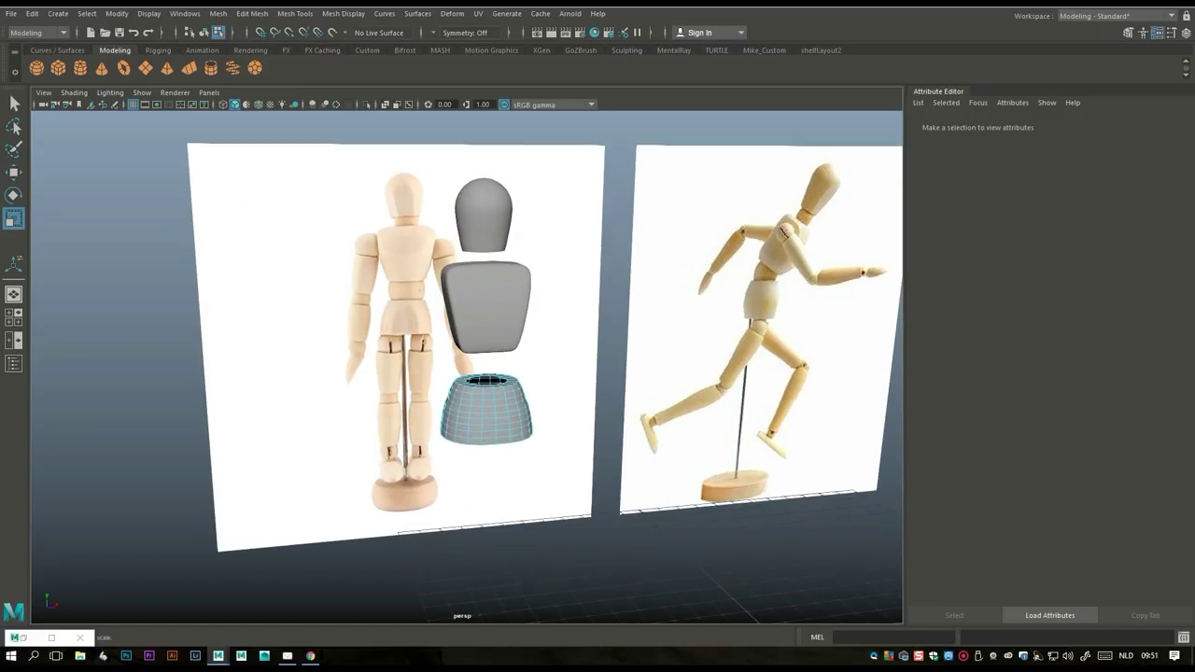
scroll(467, 364, down, 2)
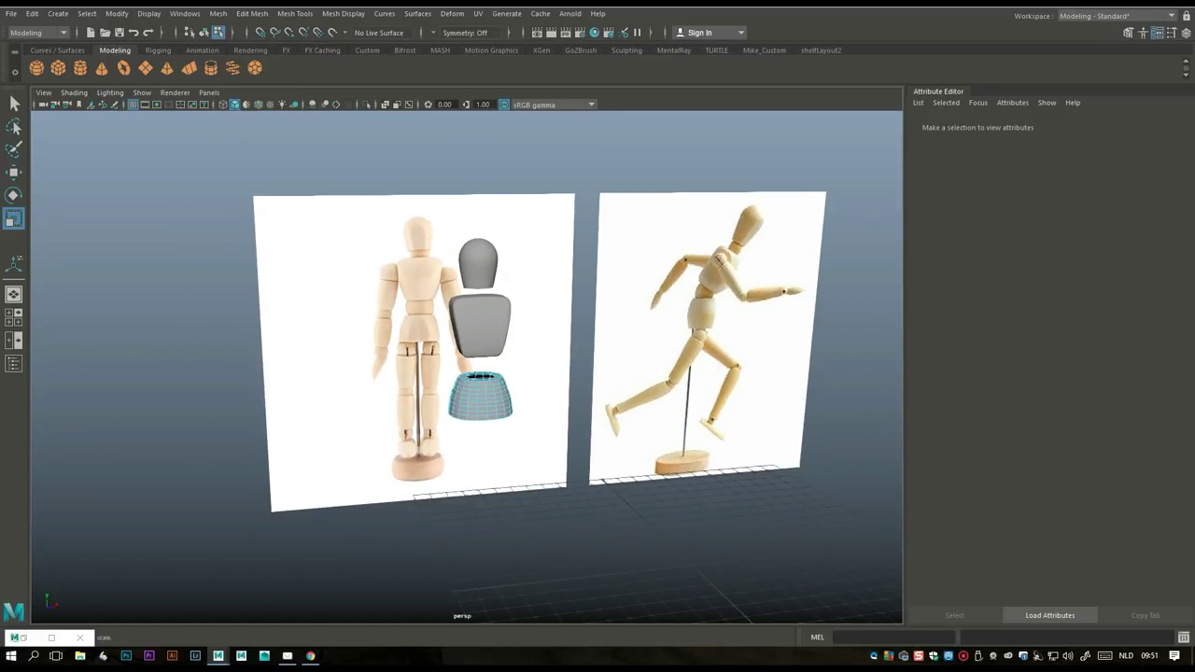
scroll(467, 364, up, 3)
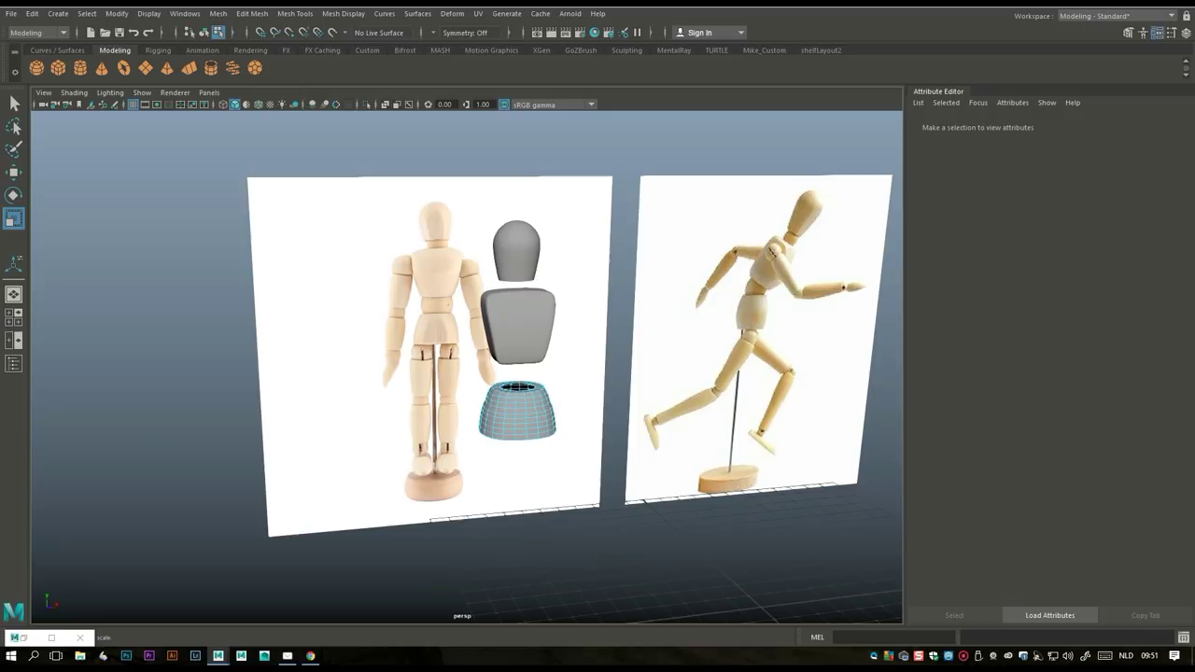
click(36, 67)
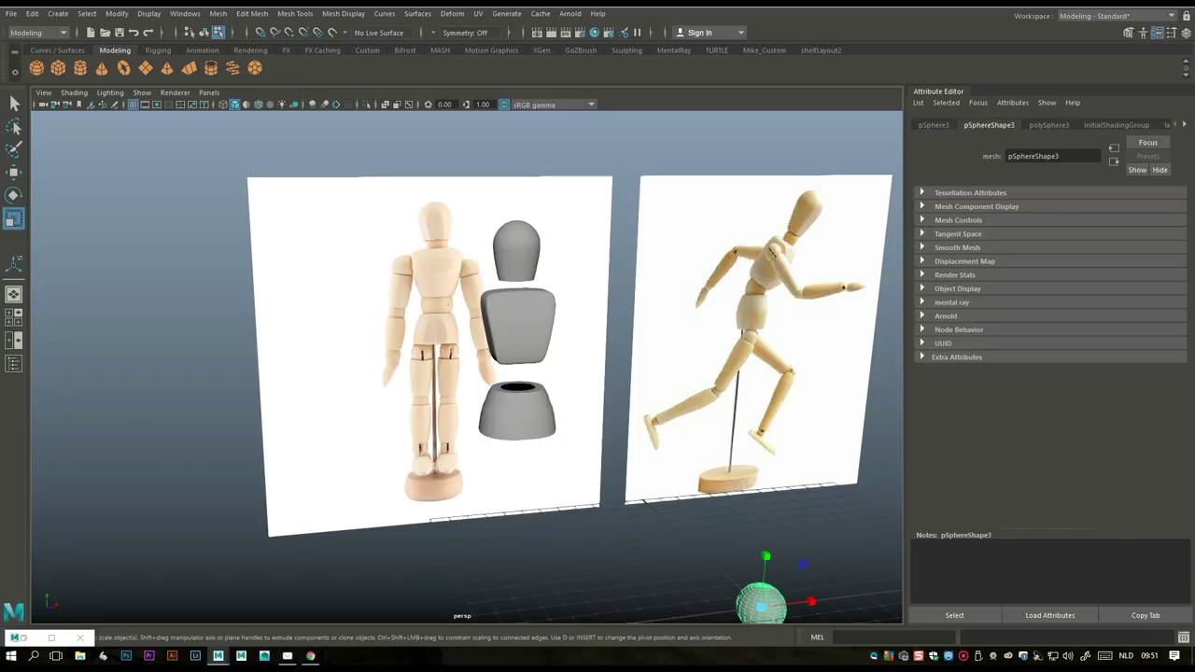
key(w)
drag(764, 599, 590, 383)
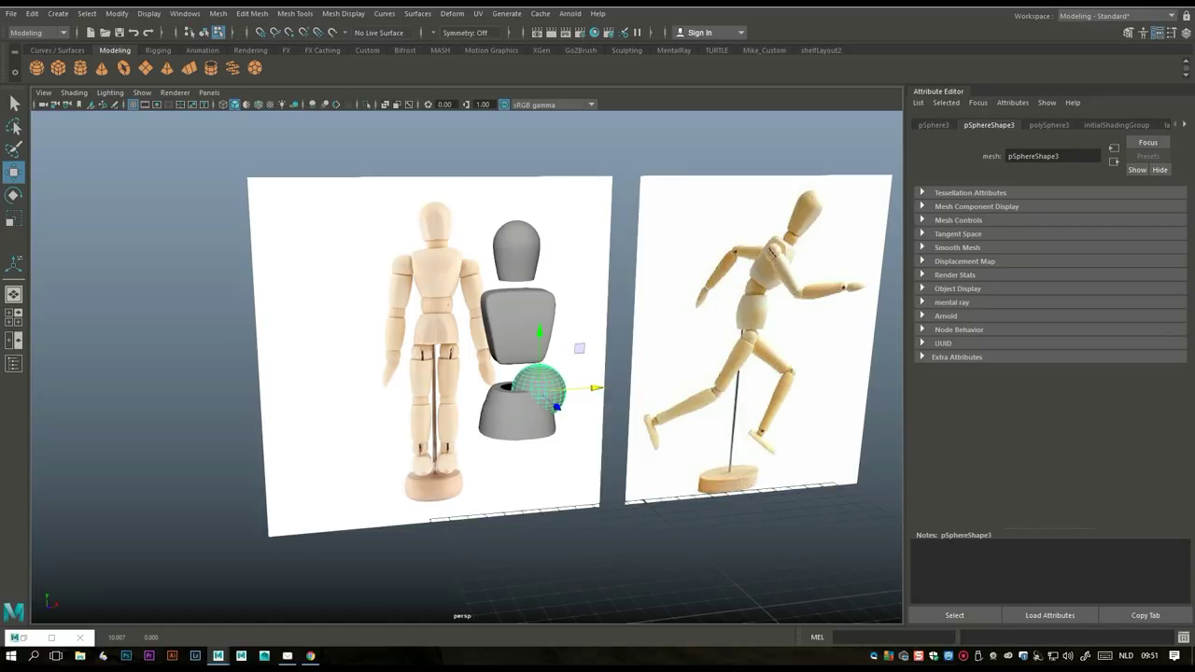
- Center the new sphere over the reference waist, between the chest and the hips, in the front view
click(13, 317)
key(space)
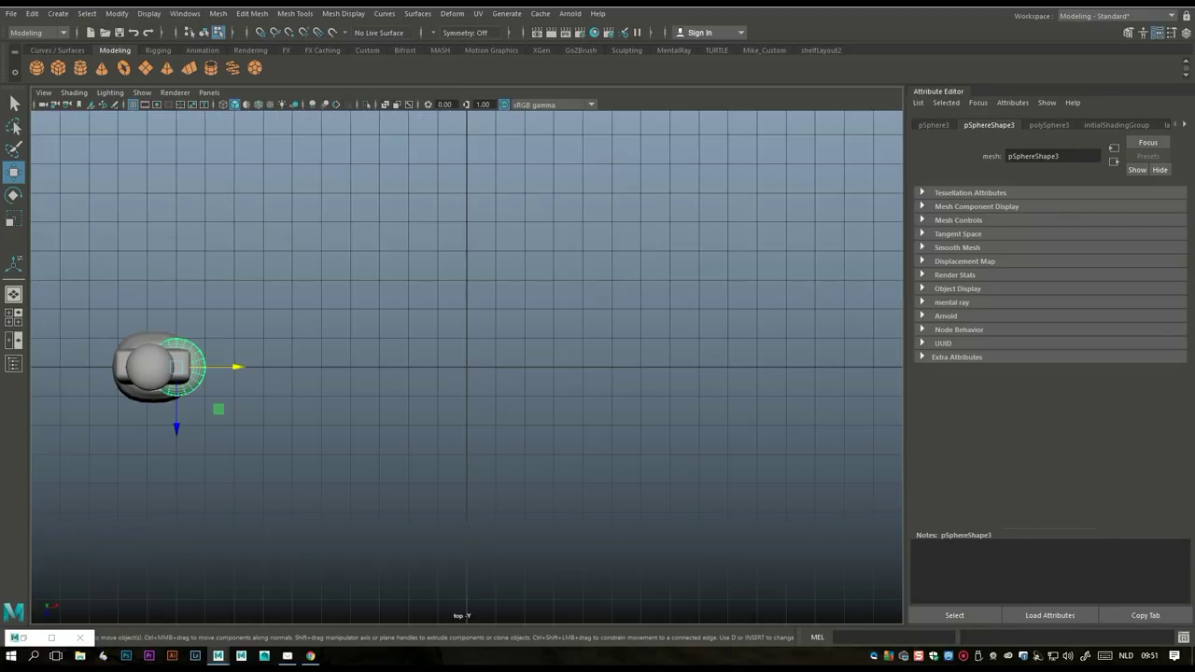
click(13, 317)
key(space)
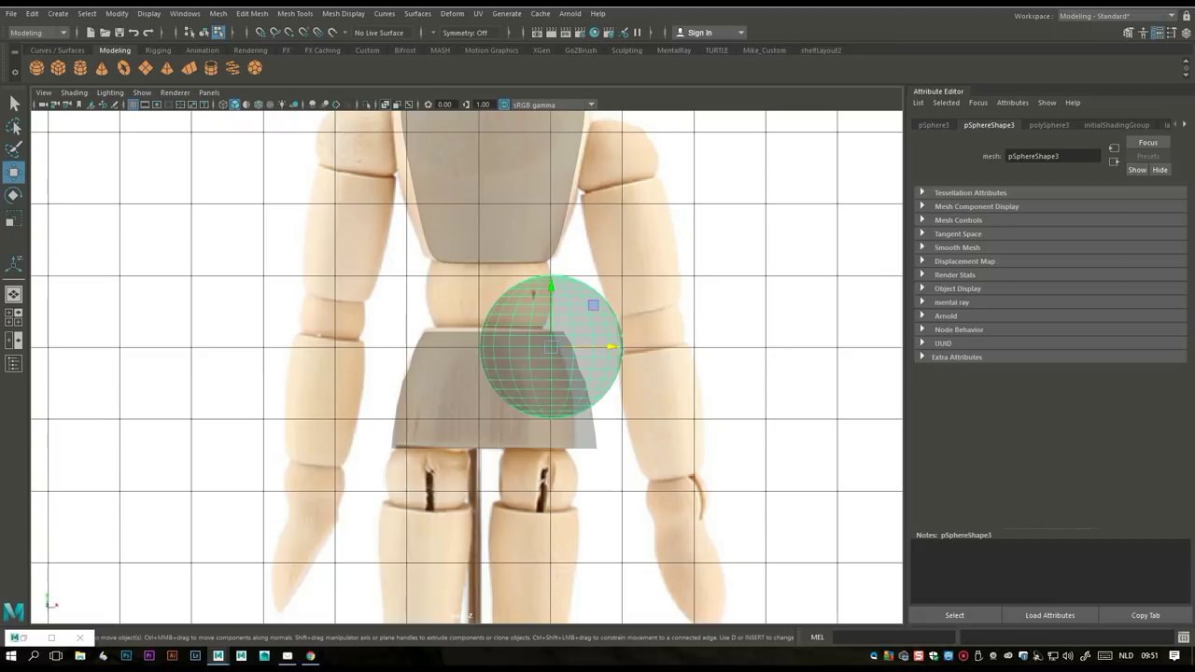
drag(609, 347, 549, 345)
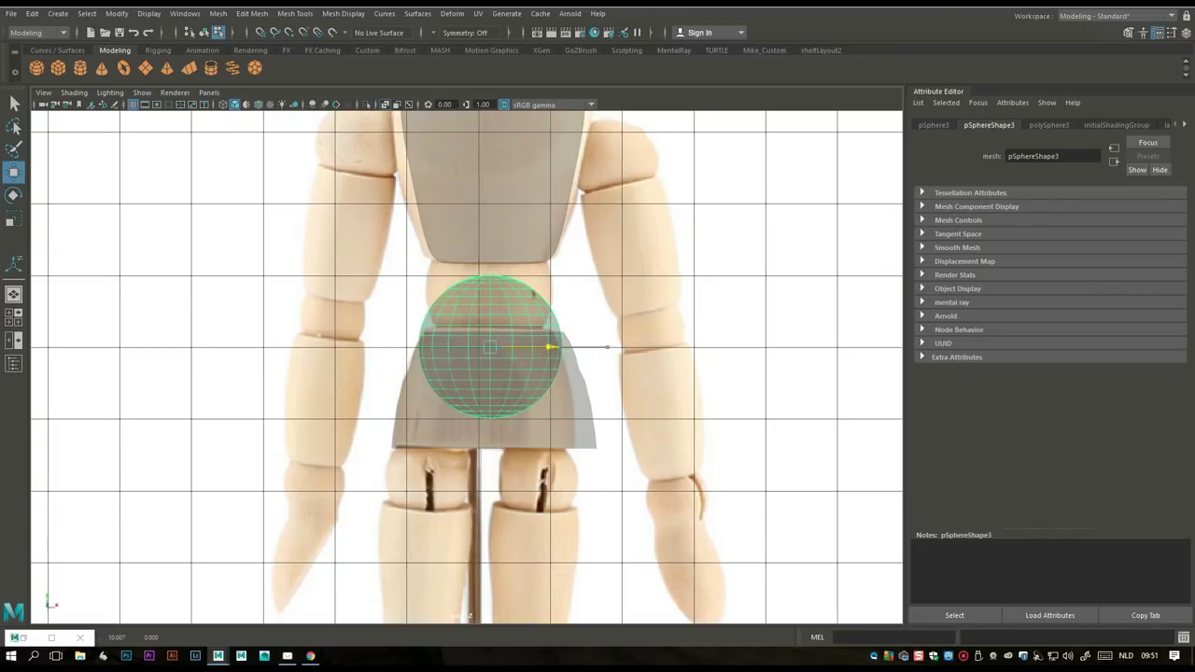
drag(490, 299, 490, 245)
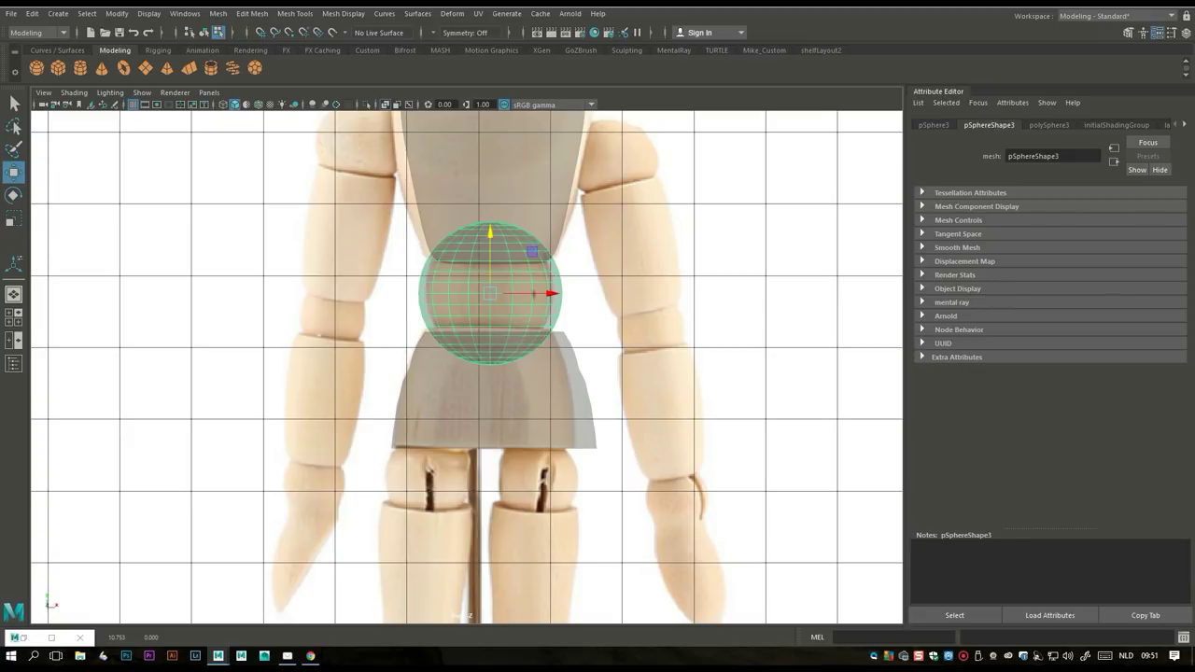
- Delete the cap faces at both the top and the bottom of the waist sphere
scroll(533, 252, up, 3)
alt+middle_drag(467, 364, 448, 472)
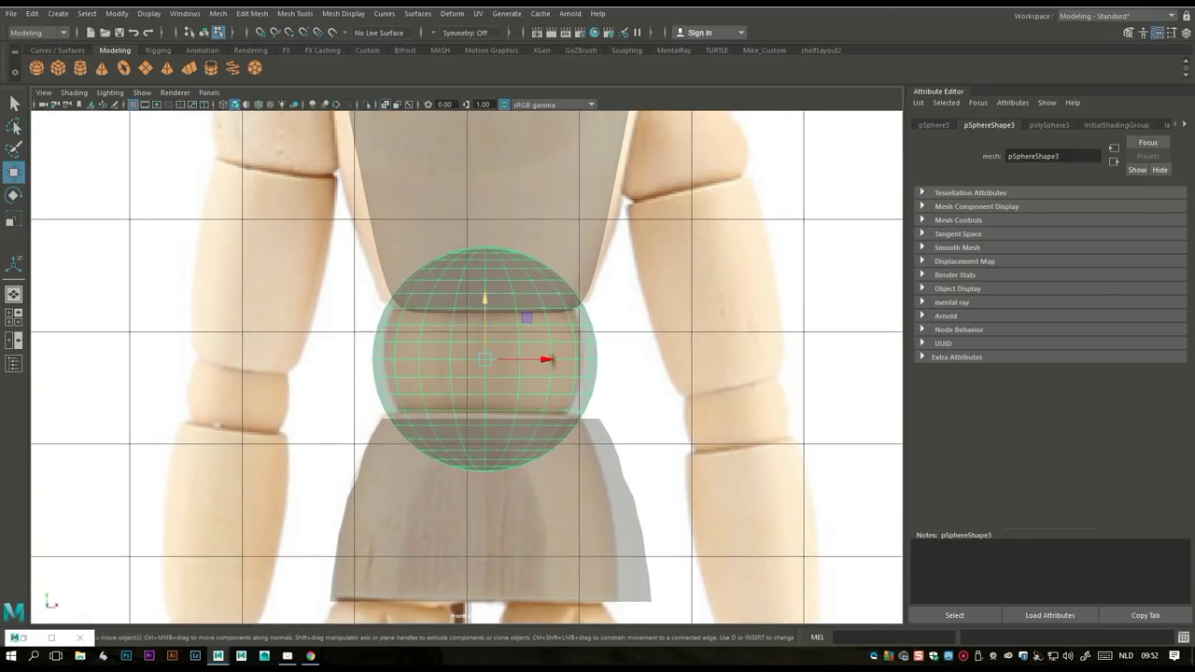
right_drag(487, 261, 494, 297)
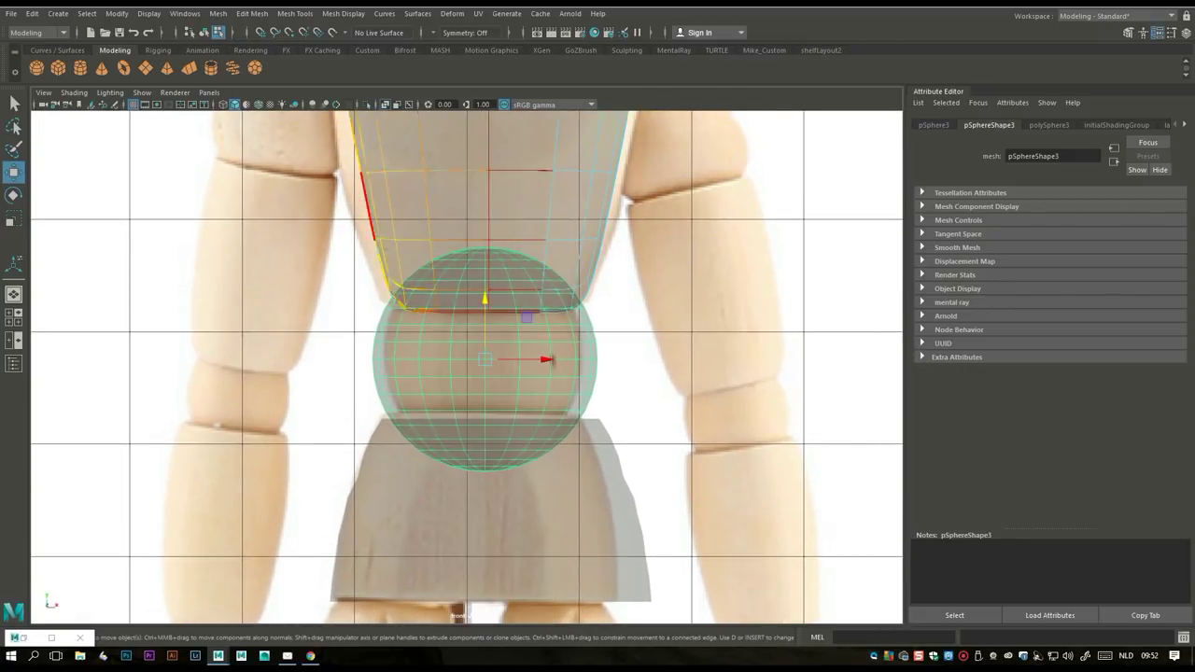
right_drag(569, 289, 643, 277)
right_drag(523, 308, 574, 336)
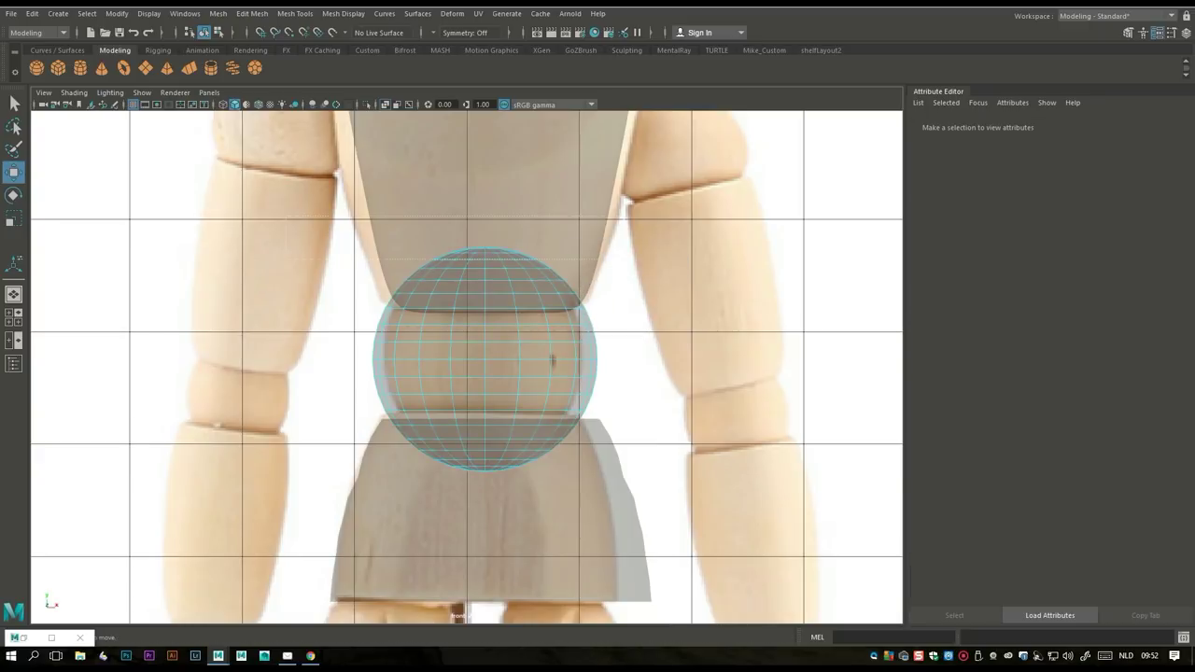
click(485, 263)
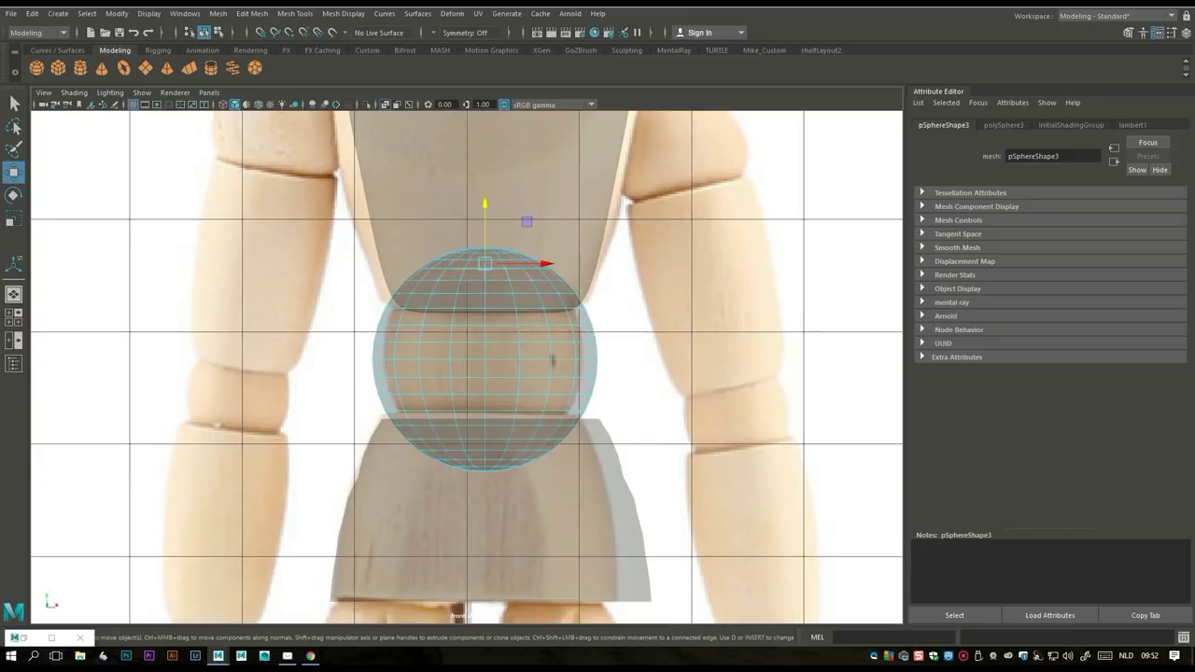
key(Delete)
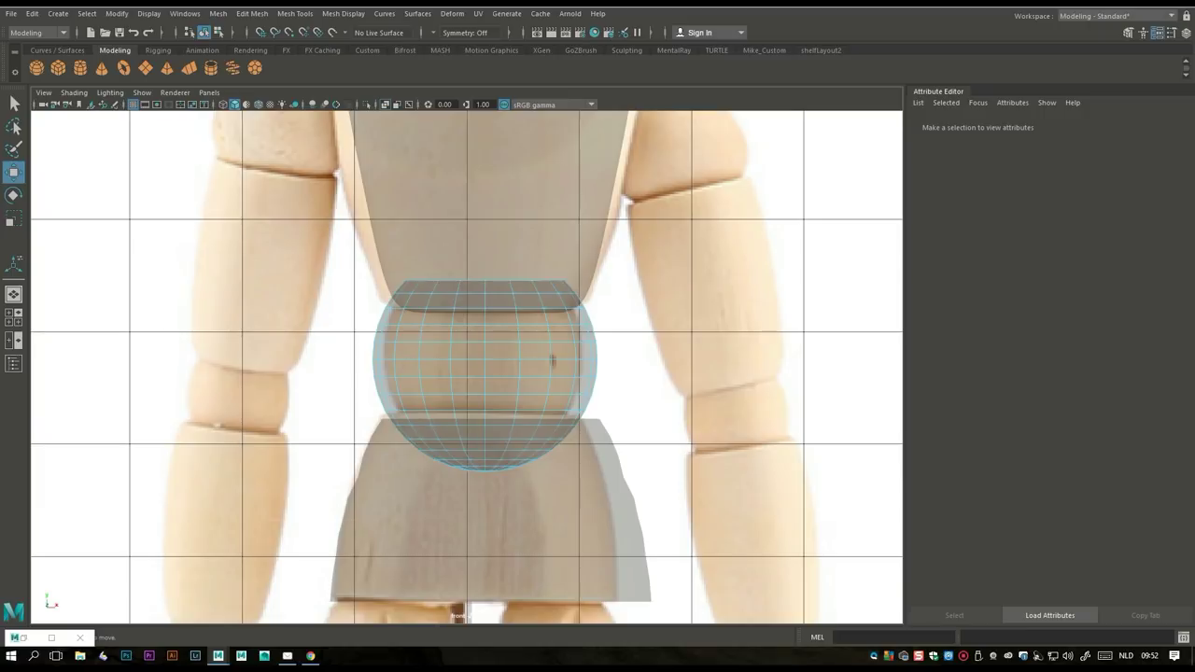
click(484, 455)
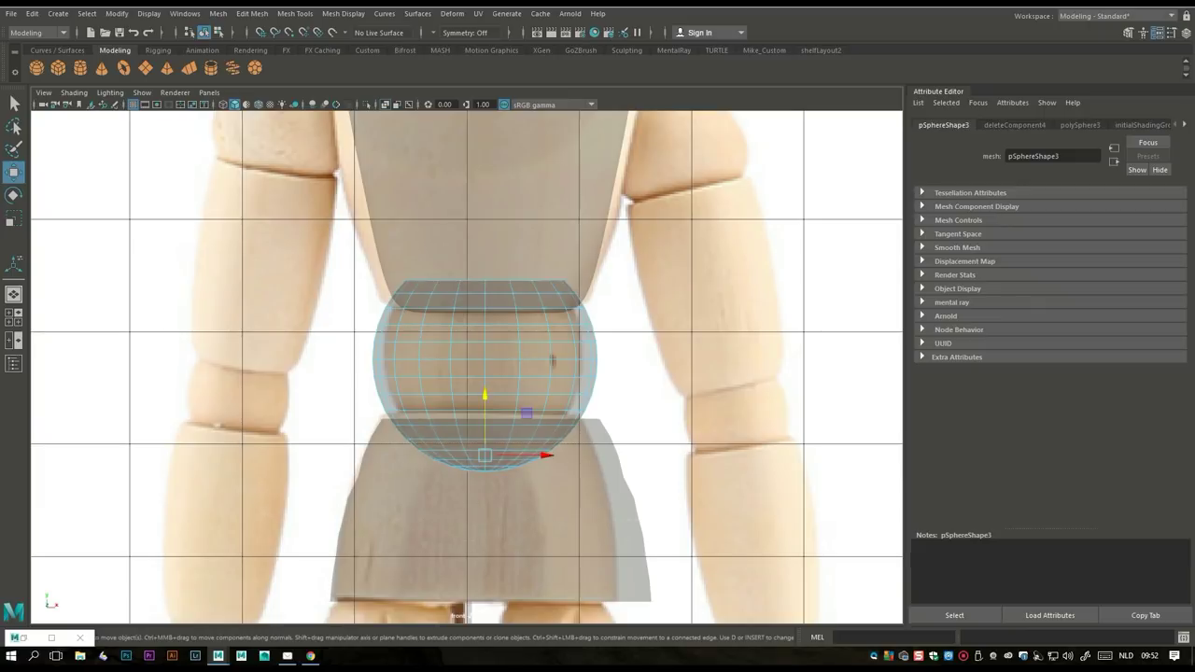
key(Delete)
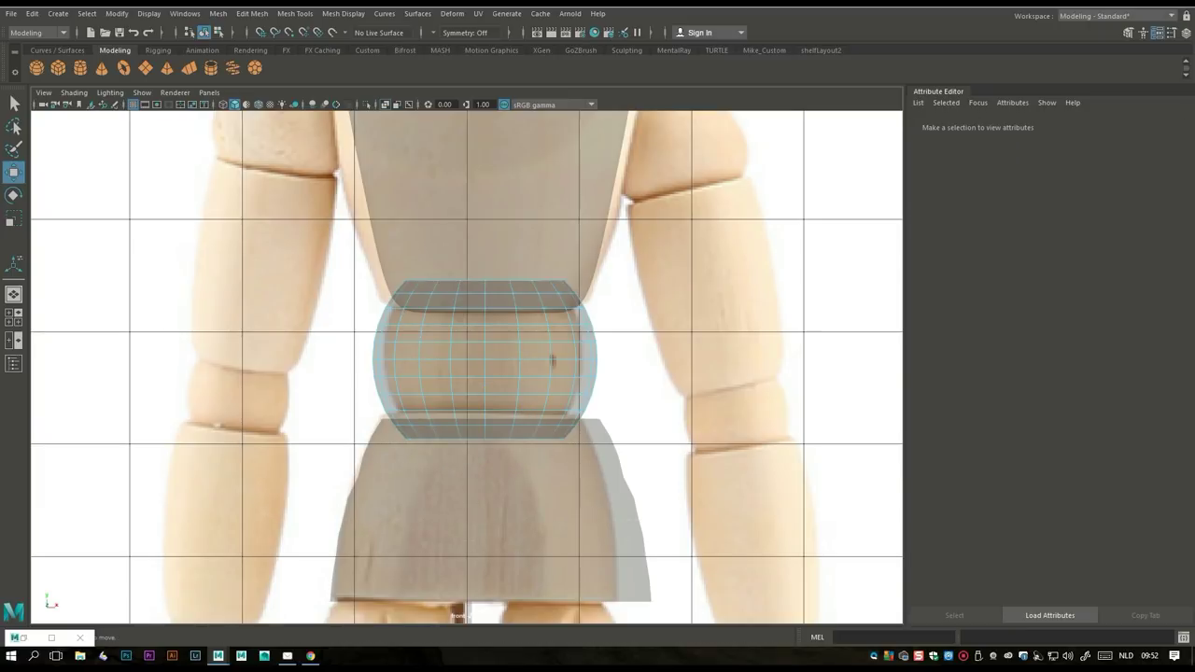
- Select the waist piece as a whole object and scale it down overall and in depth to fit between chest and hips
key(space)
key(space)
mouse_move(598, 373)
alt+mouse_down()
mouse_move(392, 378)
mouse_move(410, 374)
mouse_move(308, 355)
mouse_move(336, 280)
mouse_move(649, 146)
mouse_move(557, 256)
mouse_move(563, 270)
mouse_move(550, 267)
alt+mouse_up()
mouse_move(550, 267)
alt+right_down()
mouse_move(612, 534)
mouse_move(597, 392)
alt+right_up()
alt+drag(597, 392, 629, 224)
right_click(601, 281)
click(661, 263)
key(r)
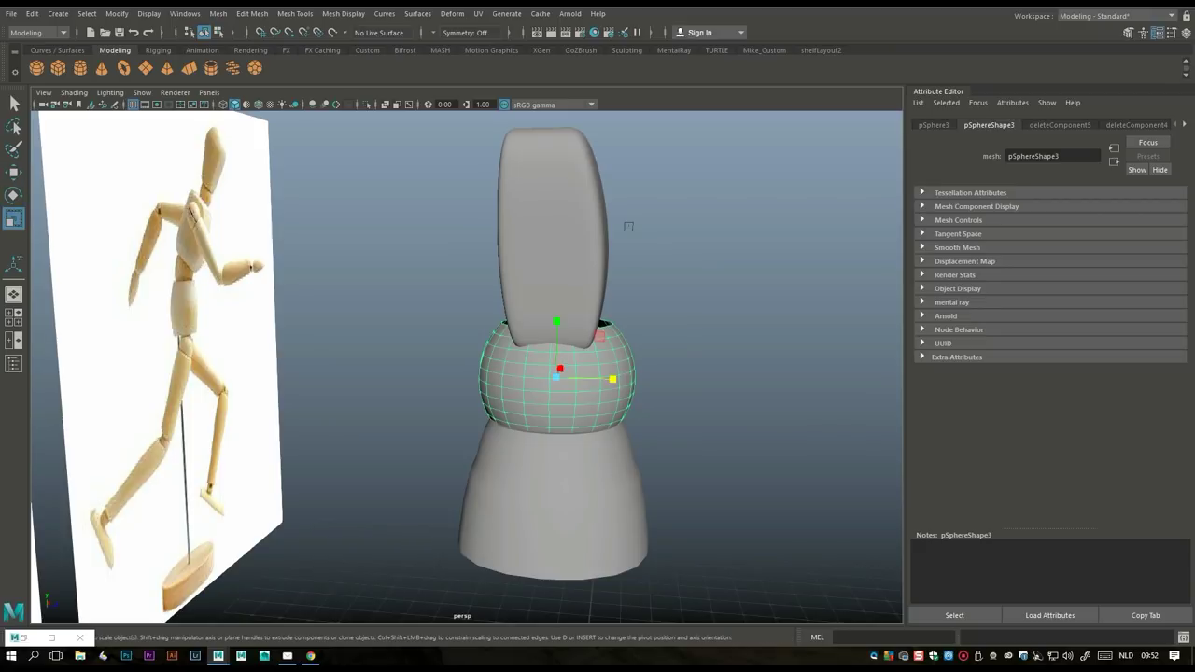
drag(555, 377, 526, 377)
drag(613, 379, 607, 380)
- Scale the chest in depth and reposition it so it sits centered above the waist piece
alt+drag(629, 226, 570, 232)
alt+right_drag(570, 232, 616, 232)
click(616, 231)
alt+drag(617, 231, 560, 236)
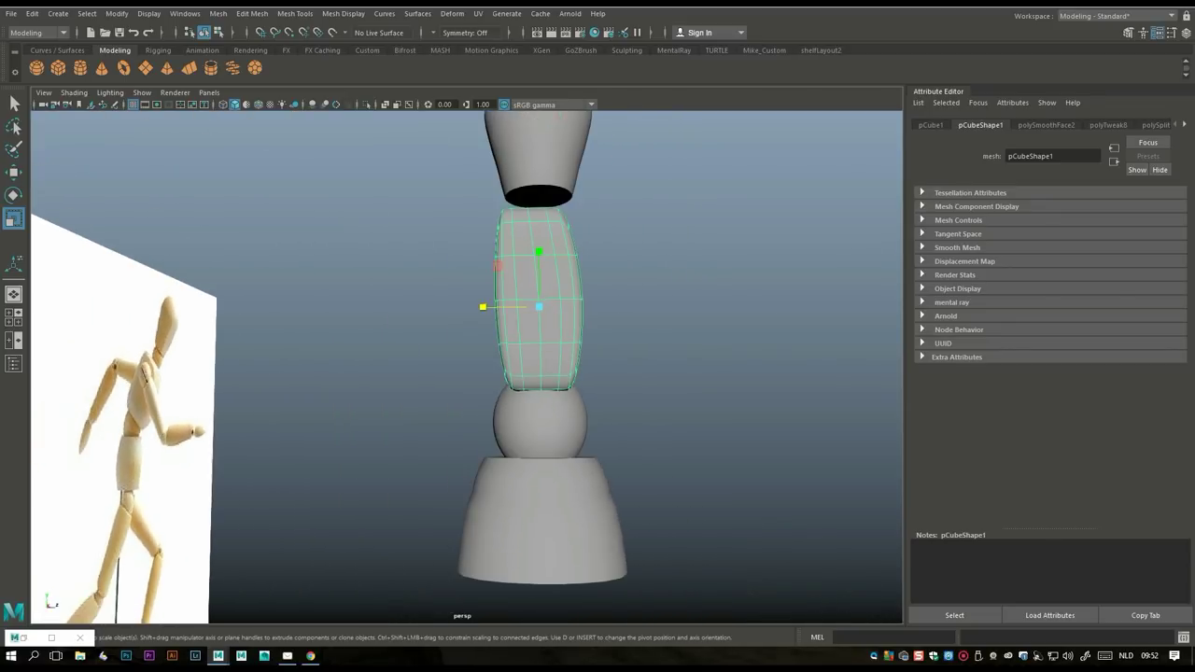
drag(483, 307, 515, 310)
scroll(551, 308, up, 3)
key(w)
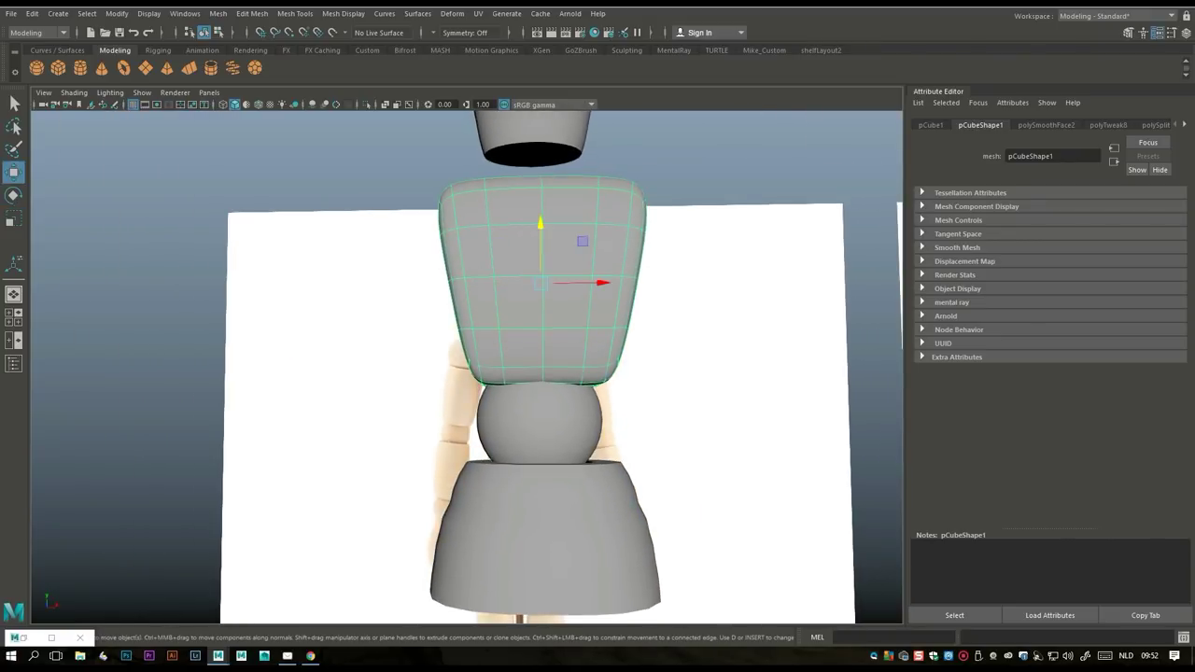
drag(598, 283, 553, 280)
- Move the head along the depth axis to line it up with the chest
scroll(598, 282, down, 3)
click(509, 213)
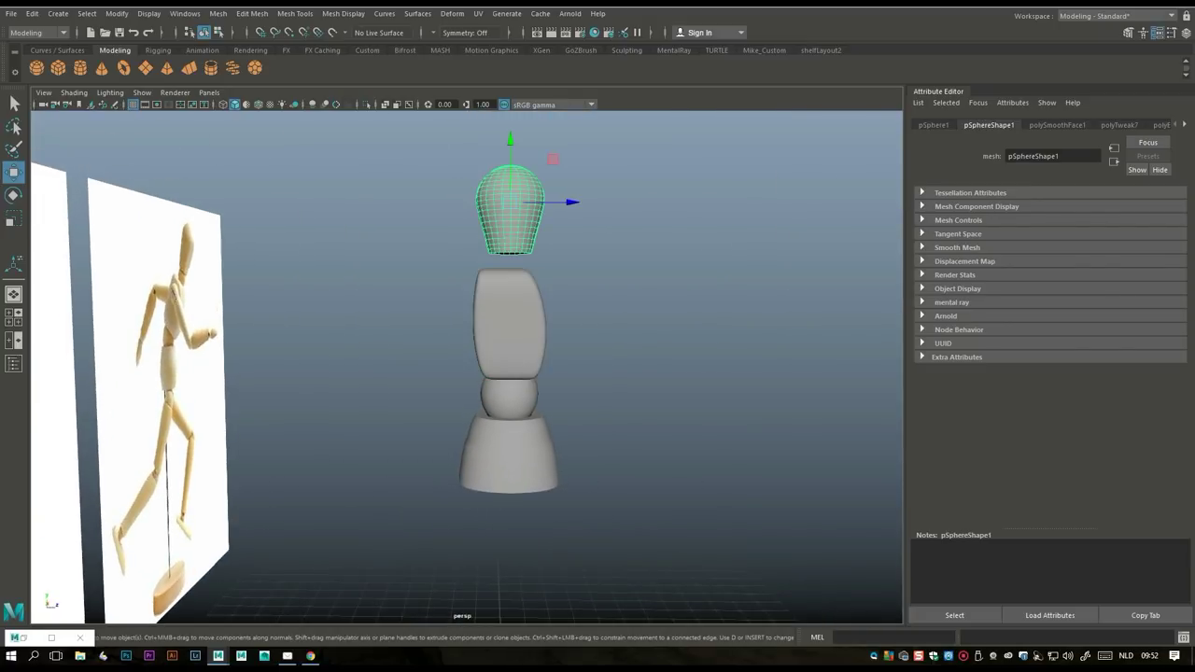
drag(569, 201, 481, 207)
- Scale the hip piece uniformly, then nudge it upward and sideways to fit under the waist piece
scroll(466, 355, up, 3)
click(504, 504)
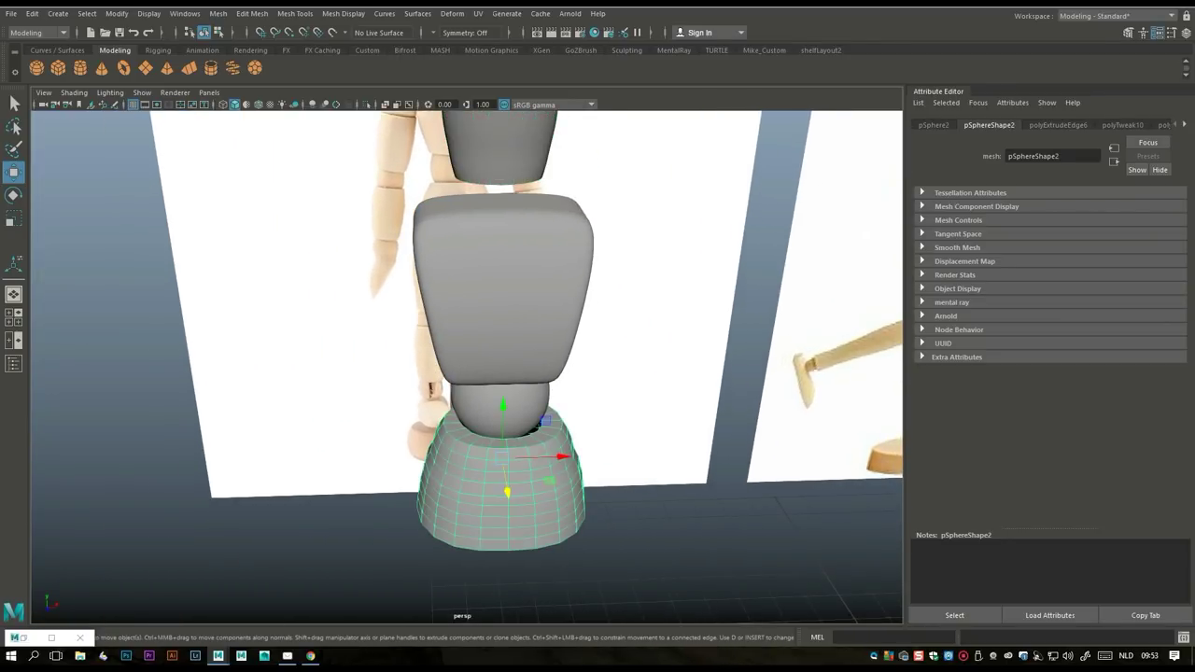
key(r)
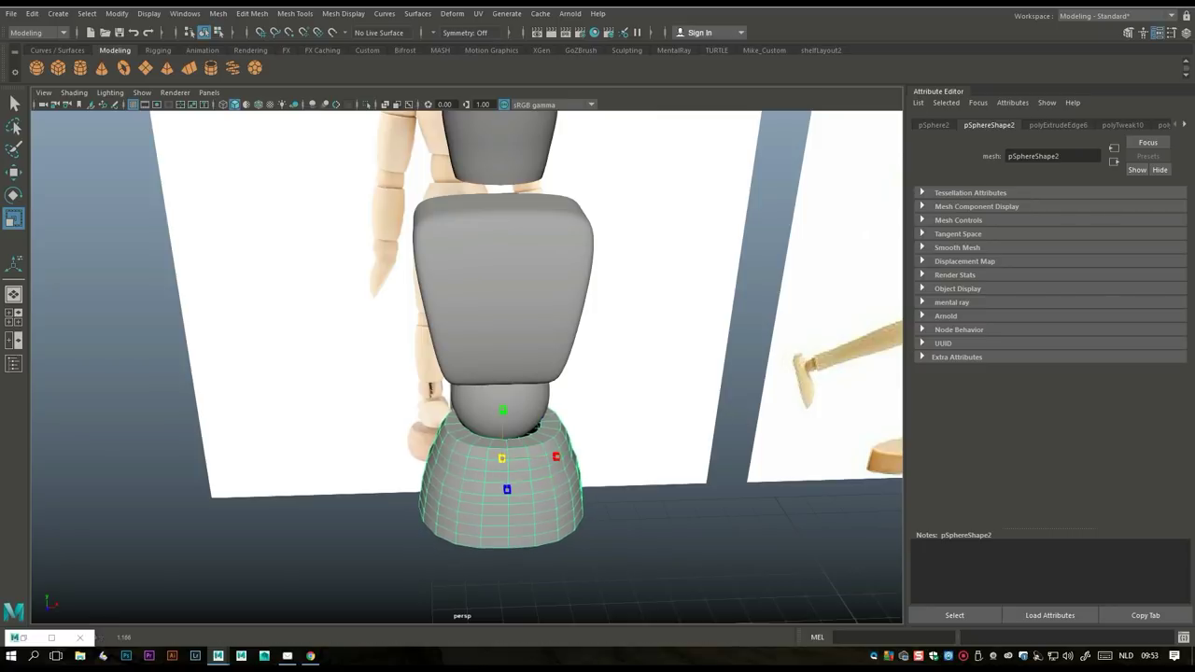
key(w)
drag(502, 411, 502, 406)
drag(558, 454, 555, 454)
scroll(501, 366, down, 5)
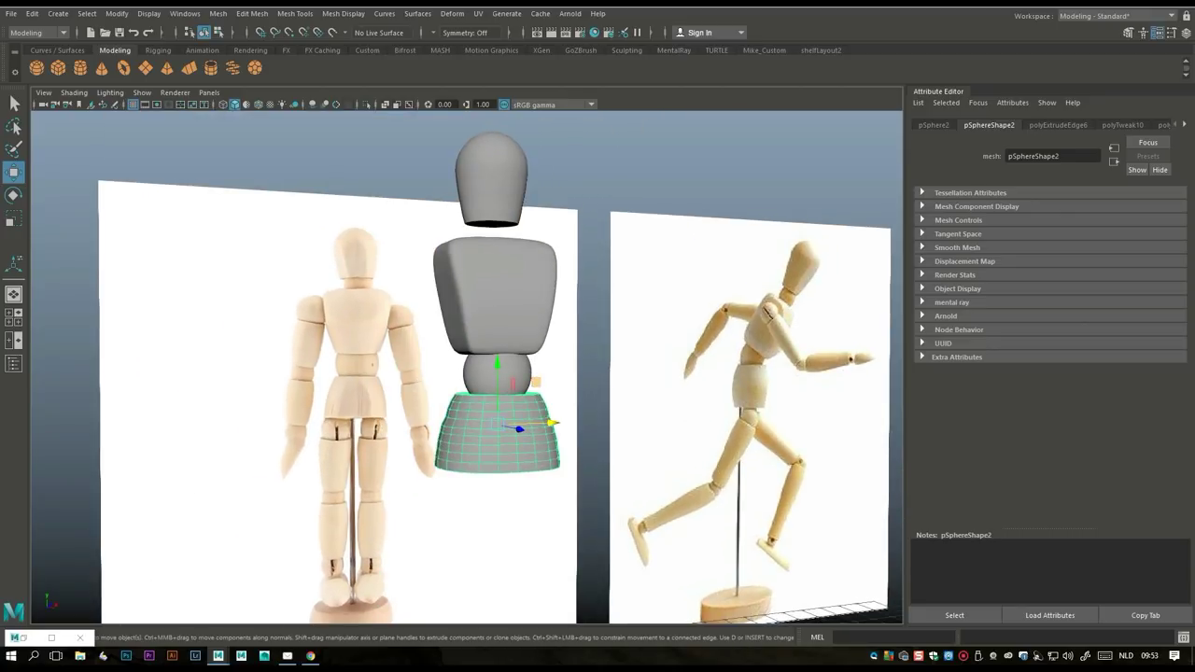
- Duplicate the waist piece and raise the copy above the chest to serve as the neck
click(498, 374)
scroll(448, 345, up, 2)
key(ctrl+d)
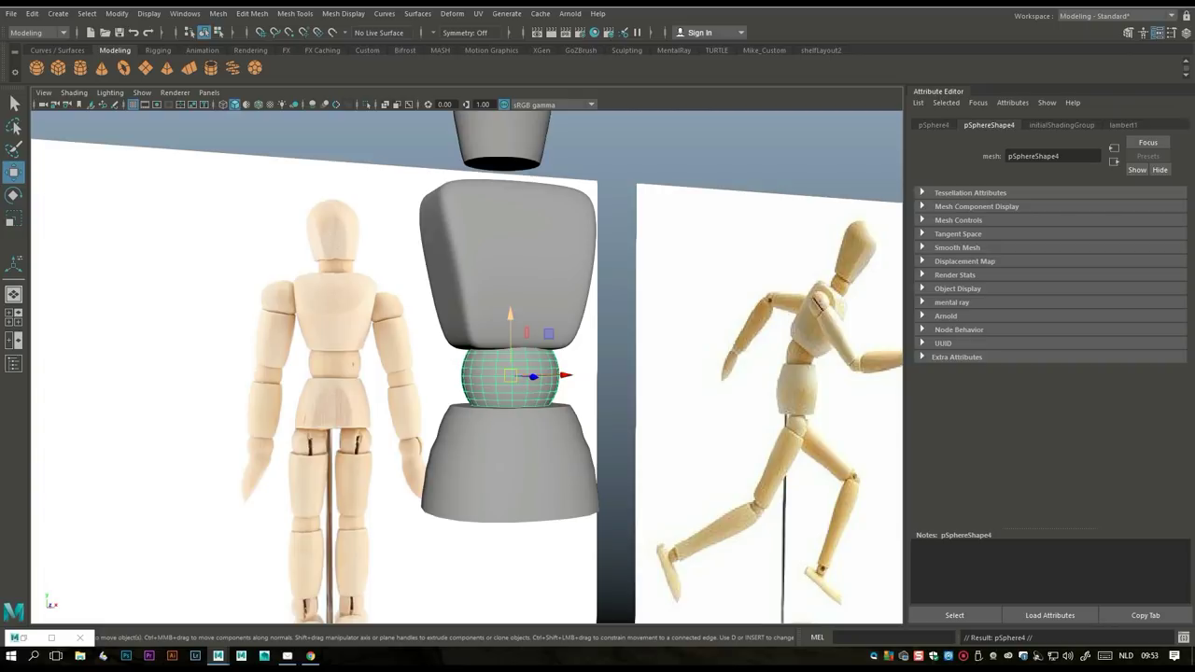
drag(510, 317, 513, 116)
- In the front view, scale the neck copy down uniformly and lower it to sit between the head and chest
click(13, 316)
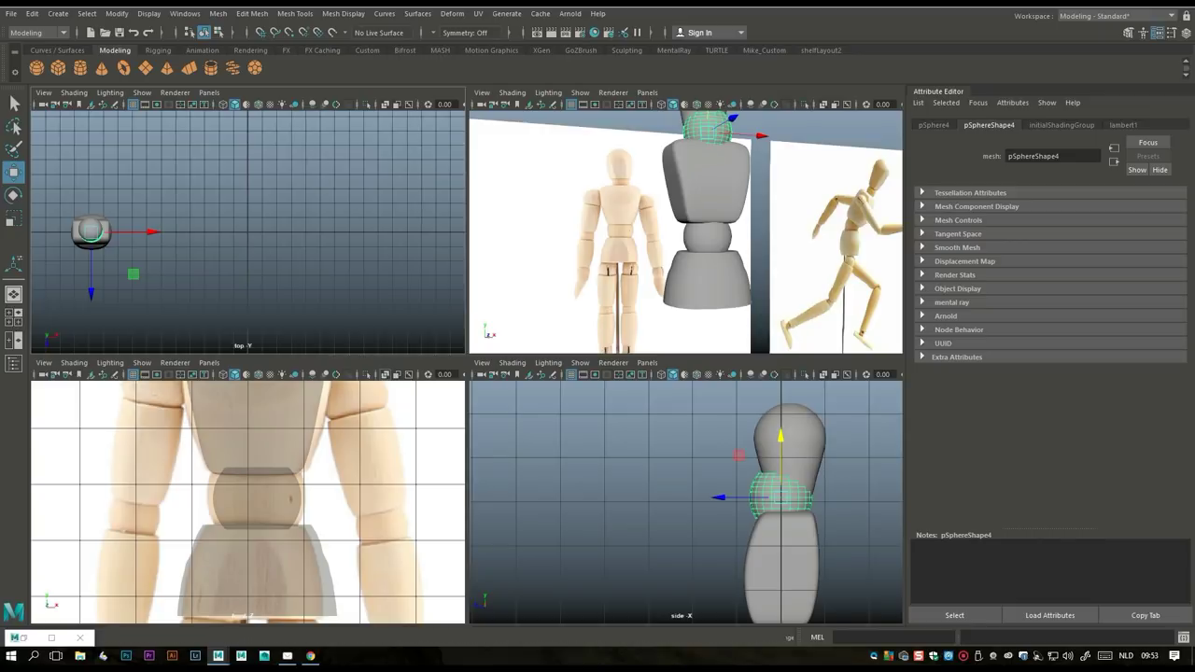
key(space)
key(f)
scroll(289, 458, down, 5)
scroll(289, 458, up, 5)
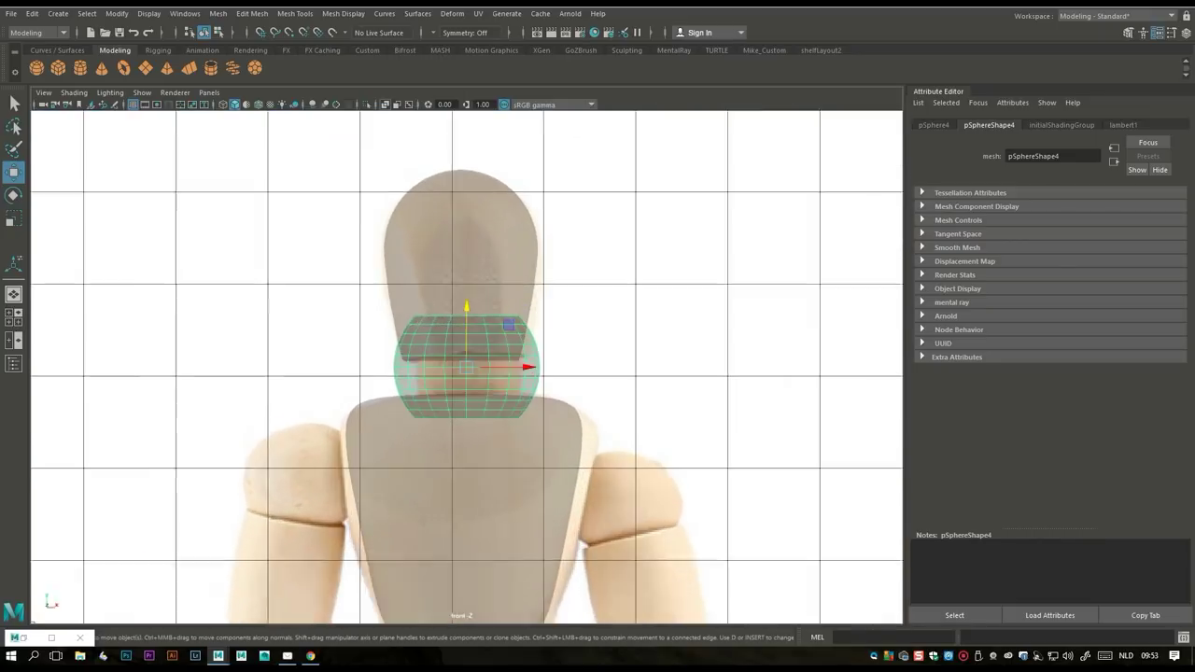
key(r)
drag(466, 367, 439, 367)
key(w)
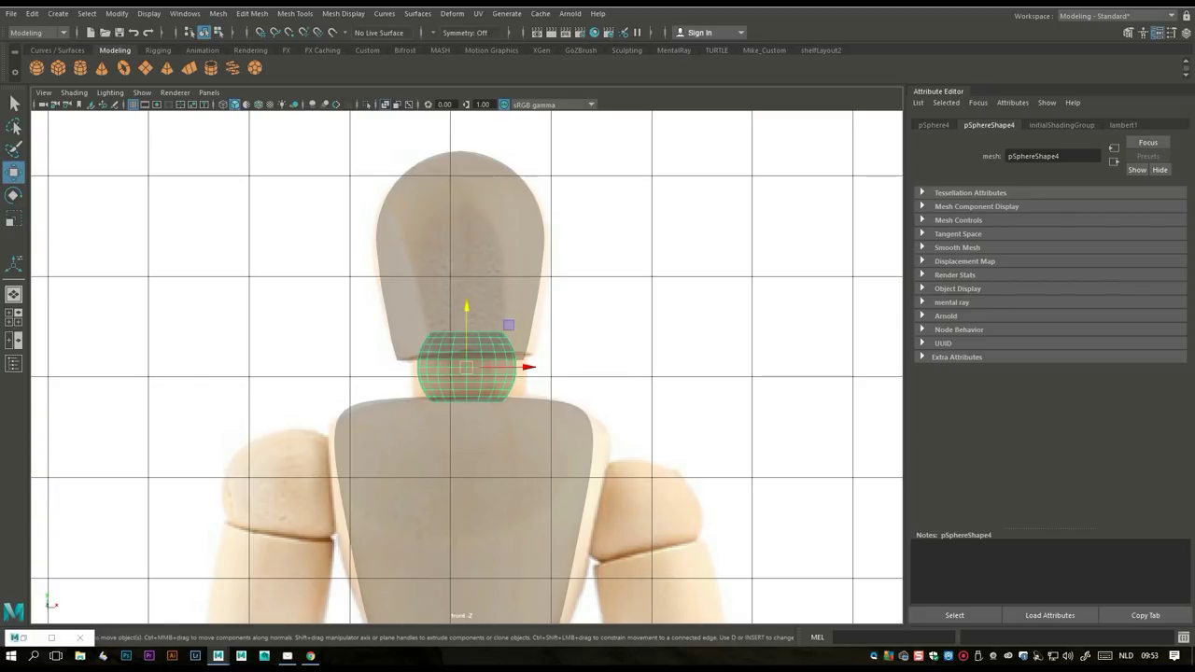
drag(466, 366, 466, 378)
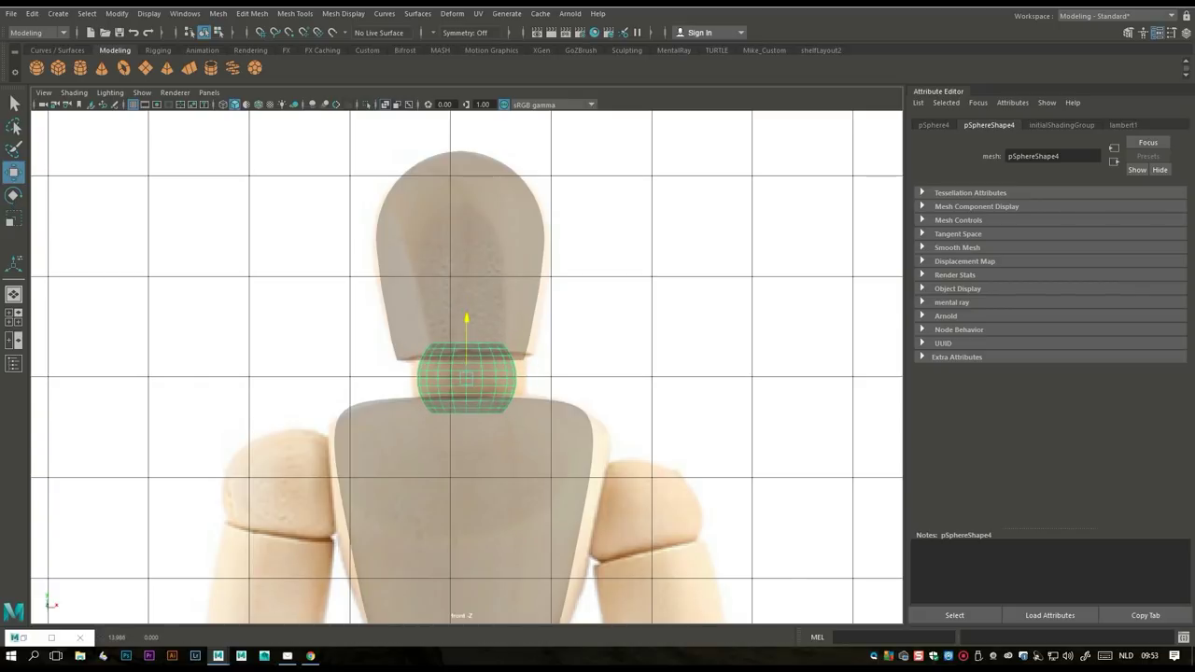
- Shift both reference image planes sideways so the front-view mannequin is centered on the vertical world axis
scroll(467, 367, down, 3)
scroll(467, 368, down, 3)
scroll(336, 224, down, 8)
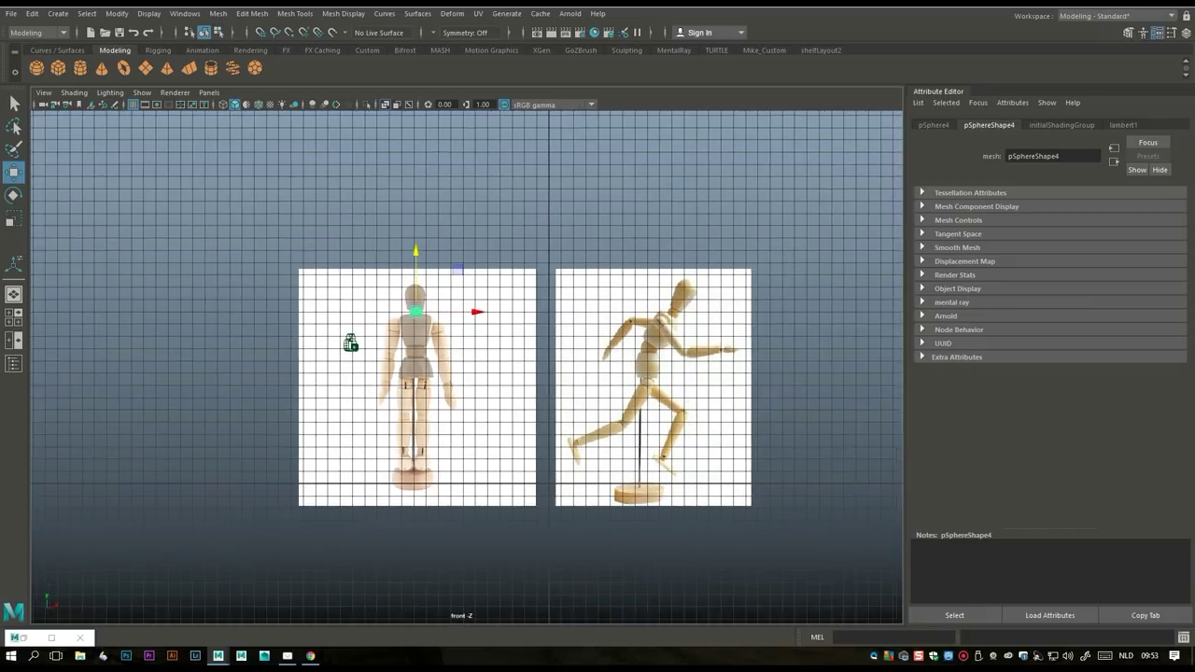
alt+middle_drag(336, 224, 333, 229)
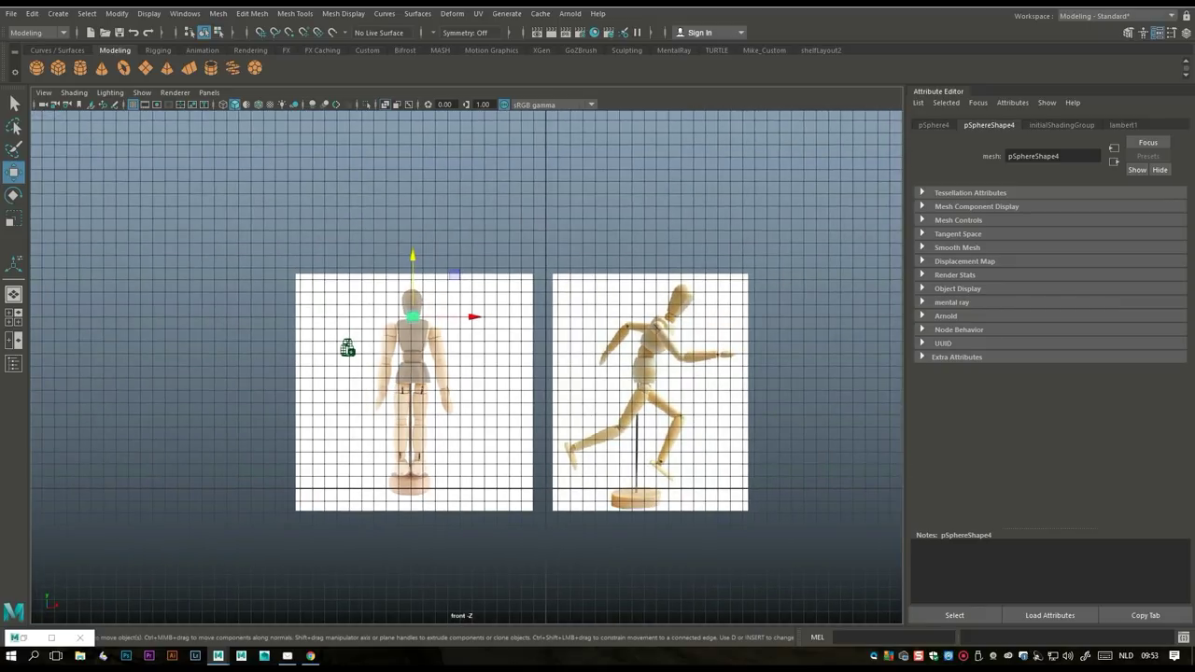
click(348, 347)
drag(471, 392, 607, 392)
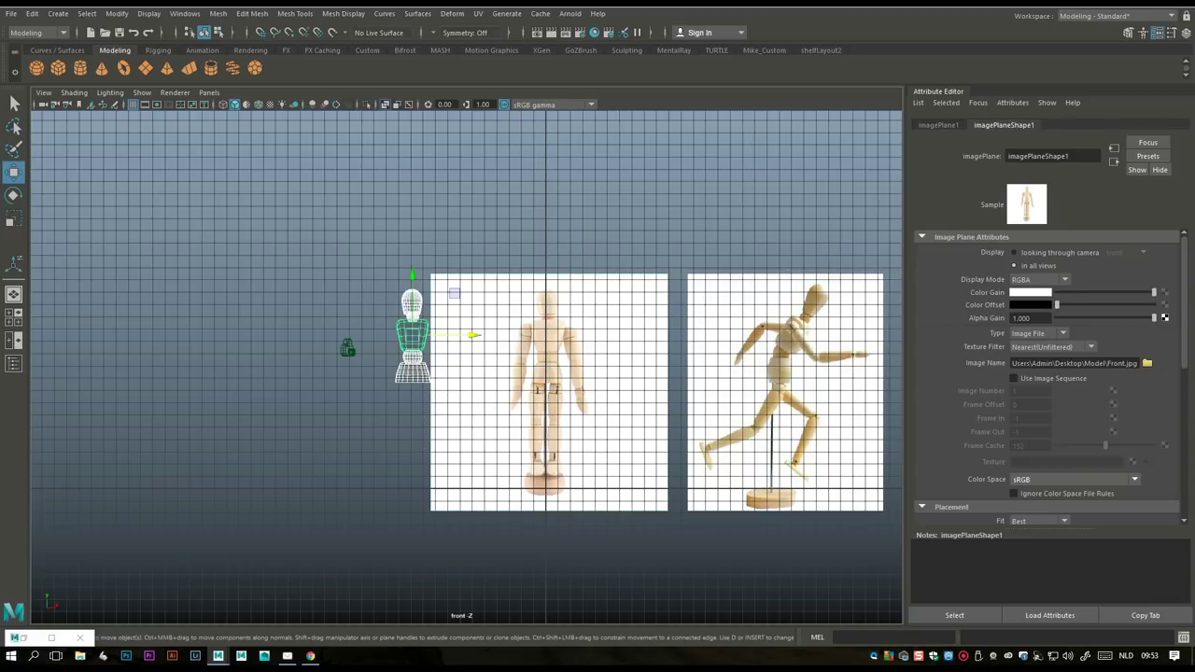
- Move all the body parts sideways together so they overlay the front reference mannequin
click(412, 359)
drag(457, 334, 594, 335)
scroll(467, 367, up, 10)
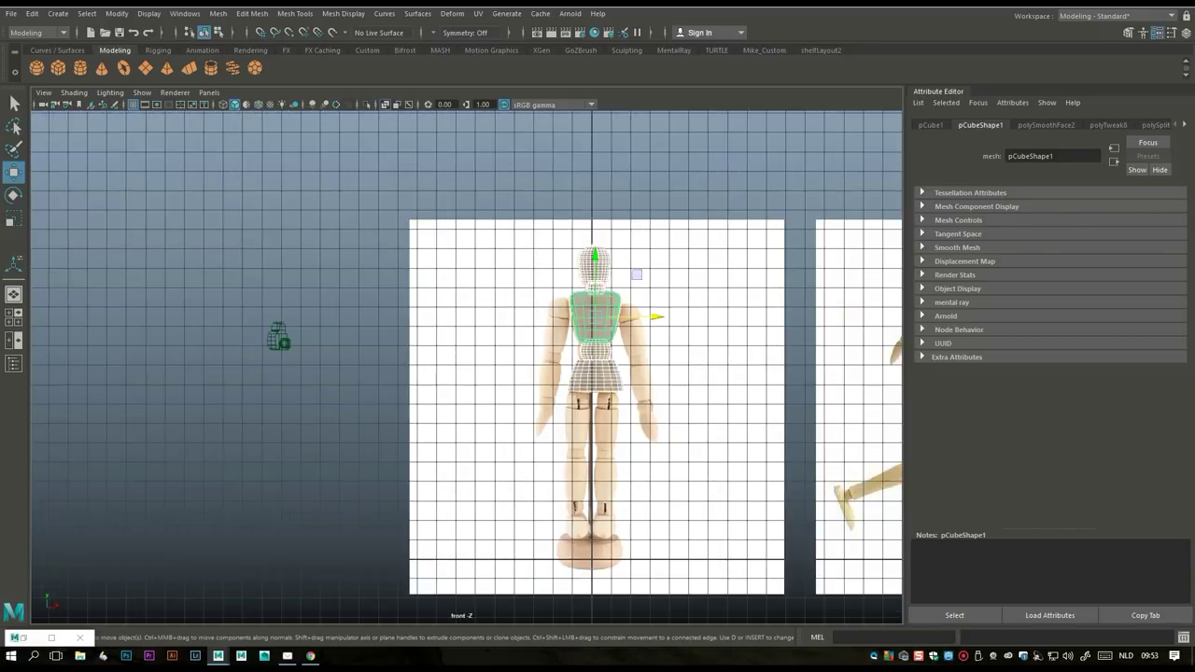
- Shift the chest sideways to center it on the vertical world axis
key(f)
scroll(467, 367, up, 8)
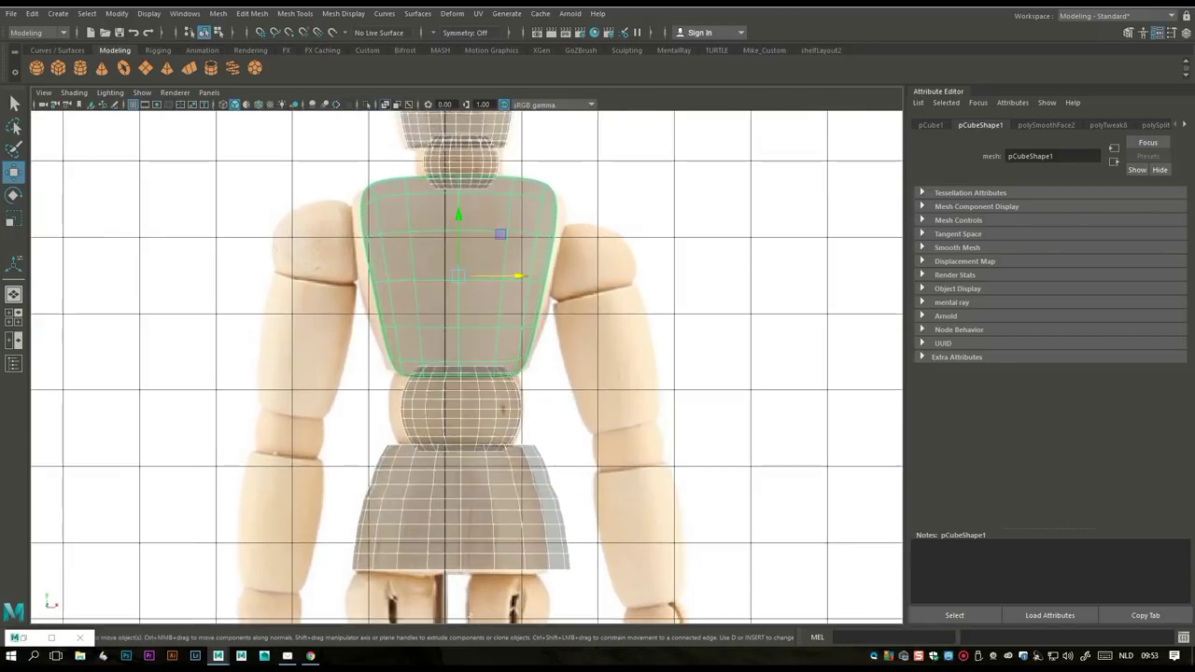
key(a)
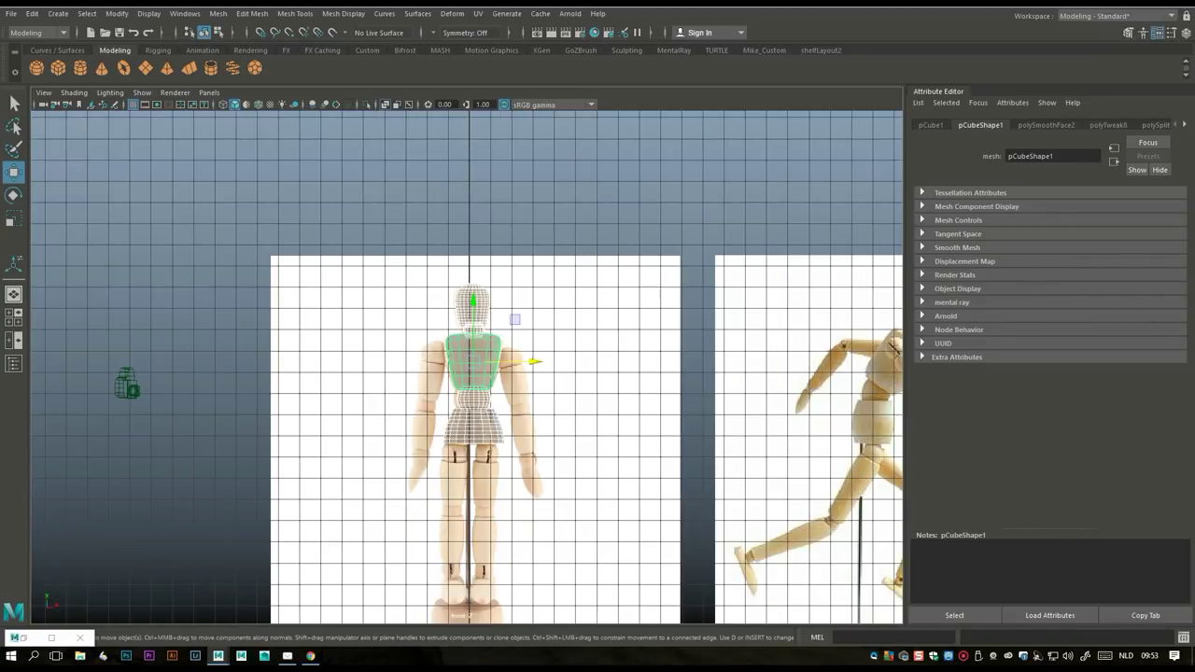
key(f)
scroll(467, 367, up, 3)
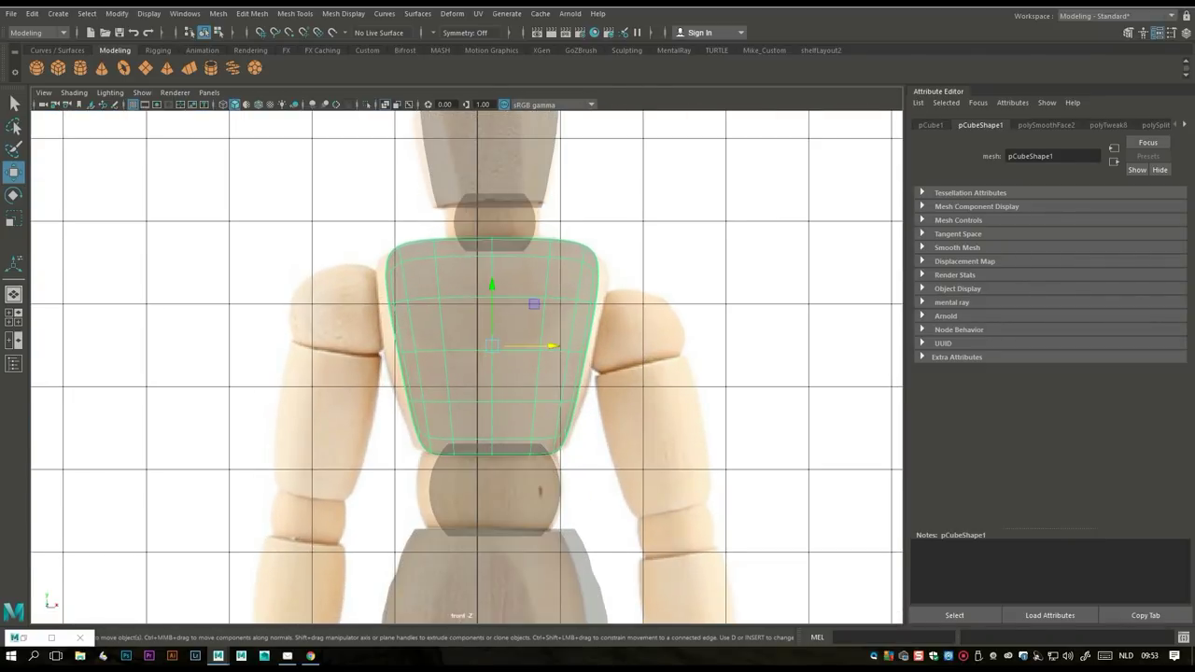
mouse_move(549, 346)
mouse_down()
mouse_move(617, 346)
mouse_move(534, 346)
mouse_up()
- Move the head and then the neck sideways to center them on the vertical axis
click(490, 163)
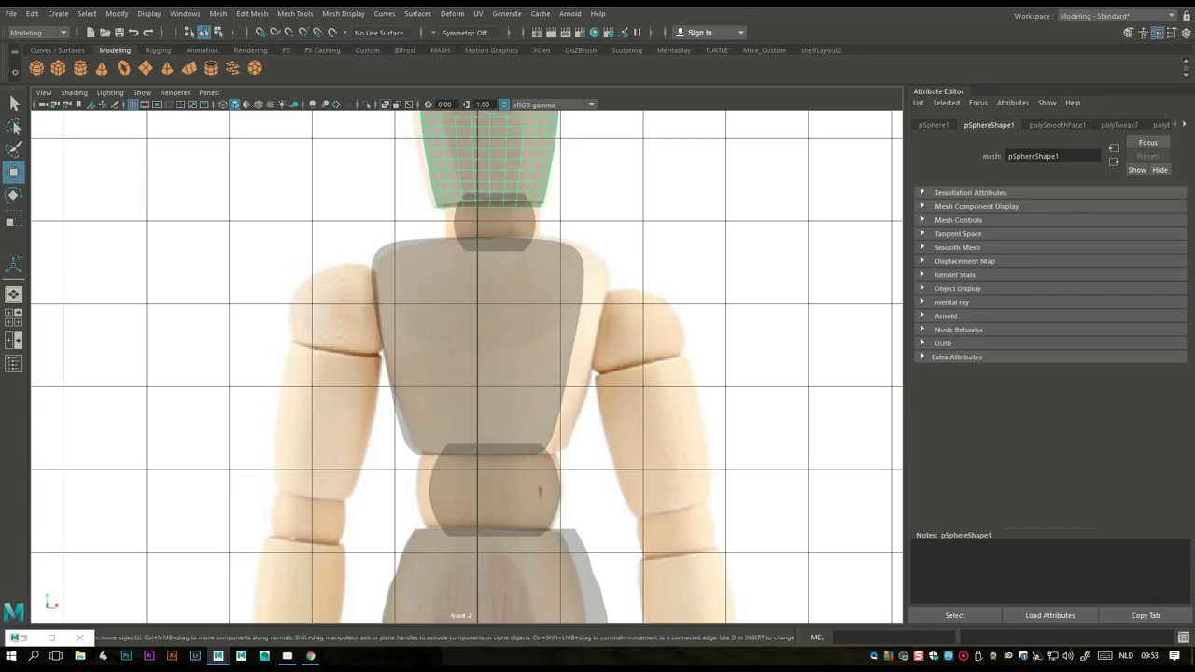
key(a)
mouse_move(472, 264)
mouse_down()
mouse_move(538, 264)
mouse_move(467, 265)
mouse_up()
click(472, 310)
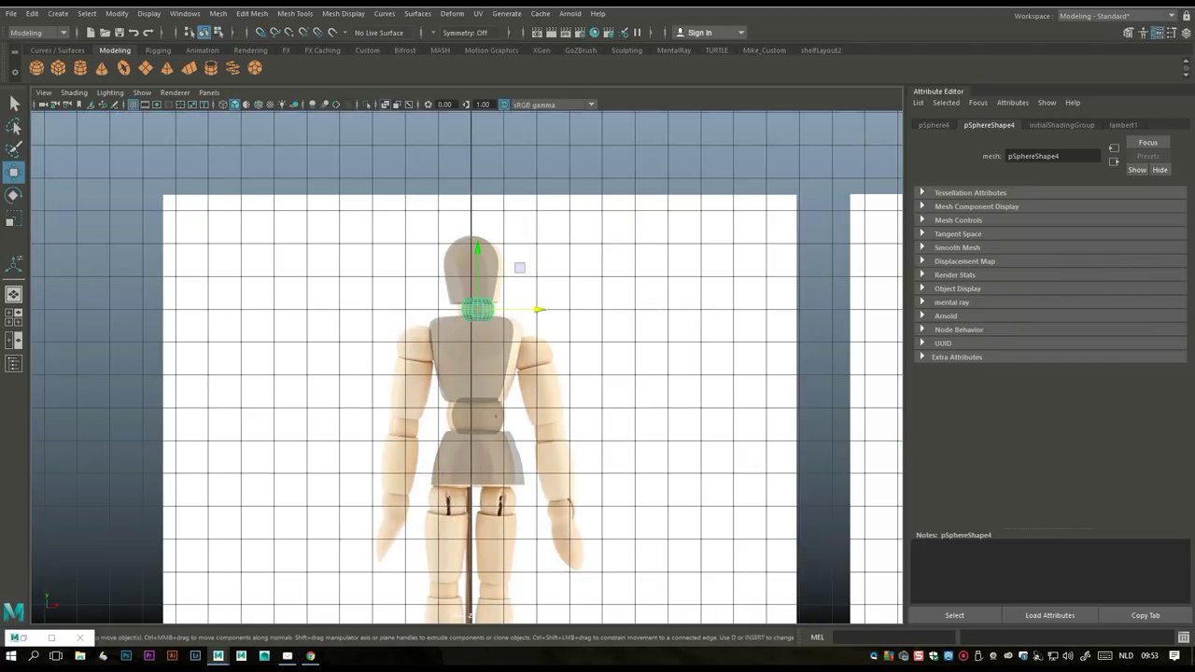
mouse_move(472, 310)
mouse_down()
mouse_move(507, 310)
mouse_move(471, 310)
mouse_up()
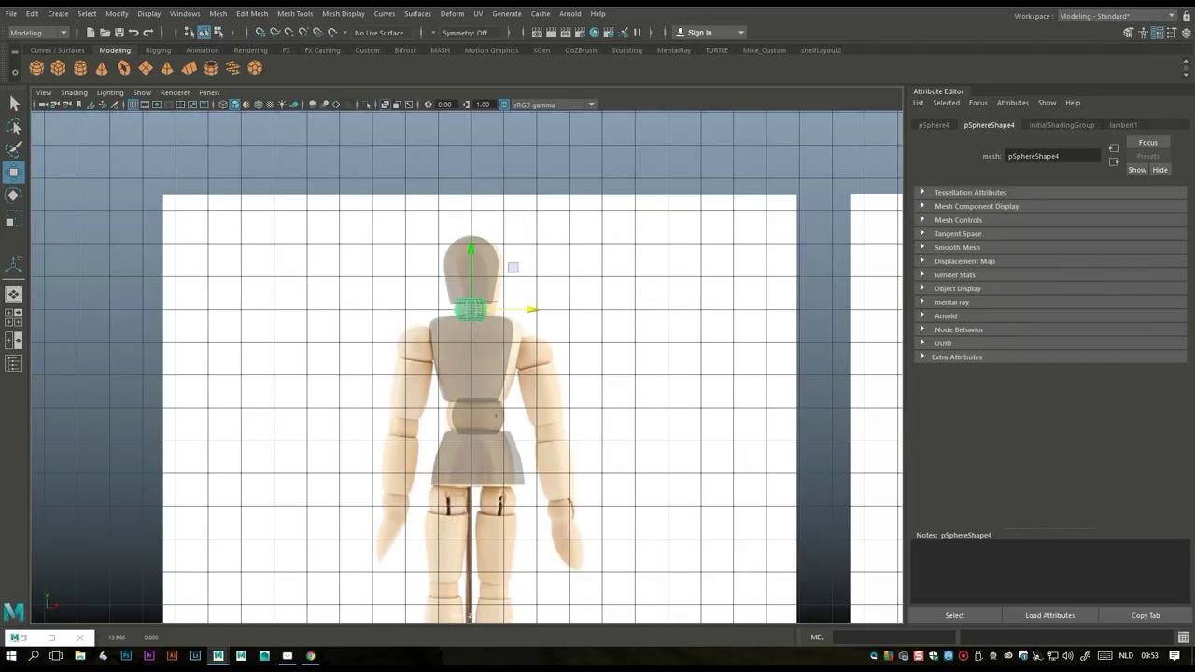
- Move the waist and hip pieces sideways to center them on the vertical axis
scroll(472, 355, up, 3)
click(483, 435)
mouse_move(482, 435)
mouse_down()
mouse_move(560, 435)
mouse_move(473, 435)
mouse_up()
click(473, 500)
mouse_move(525, 492)
mouse_down()
mouse_move(621, 492)
mouse_move(532, 492)
mouse_up()
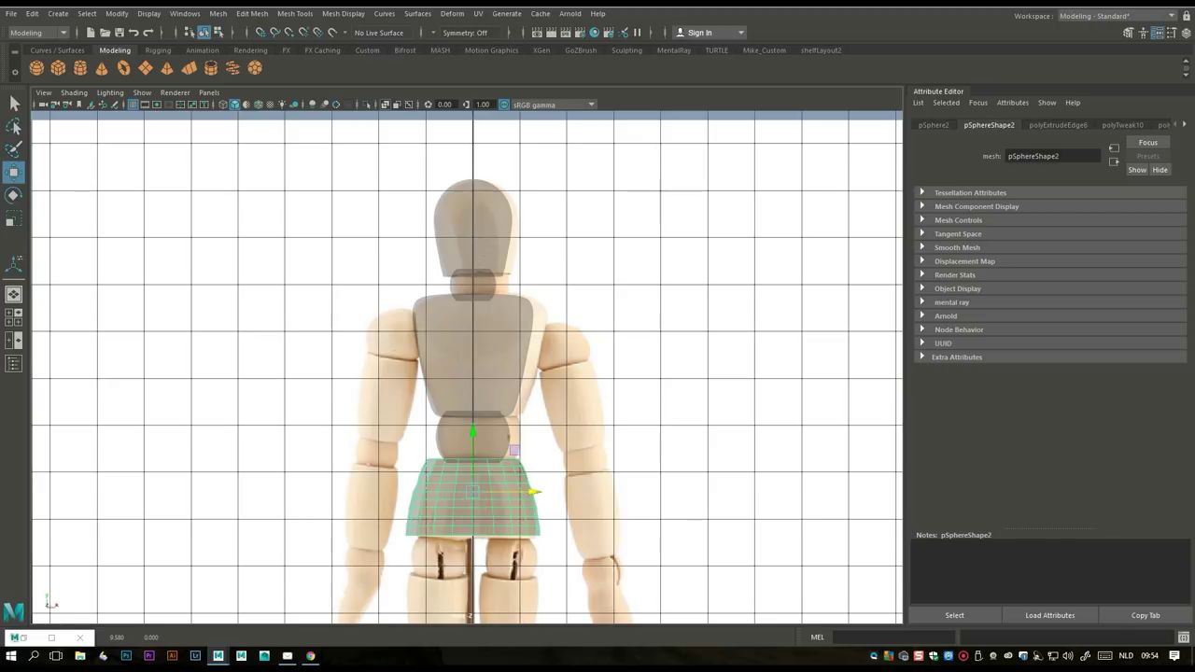
- Center the pivot of the neck, then repeat Center Pivot on the head, chest, waist and hips
click(473, 285)
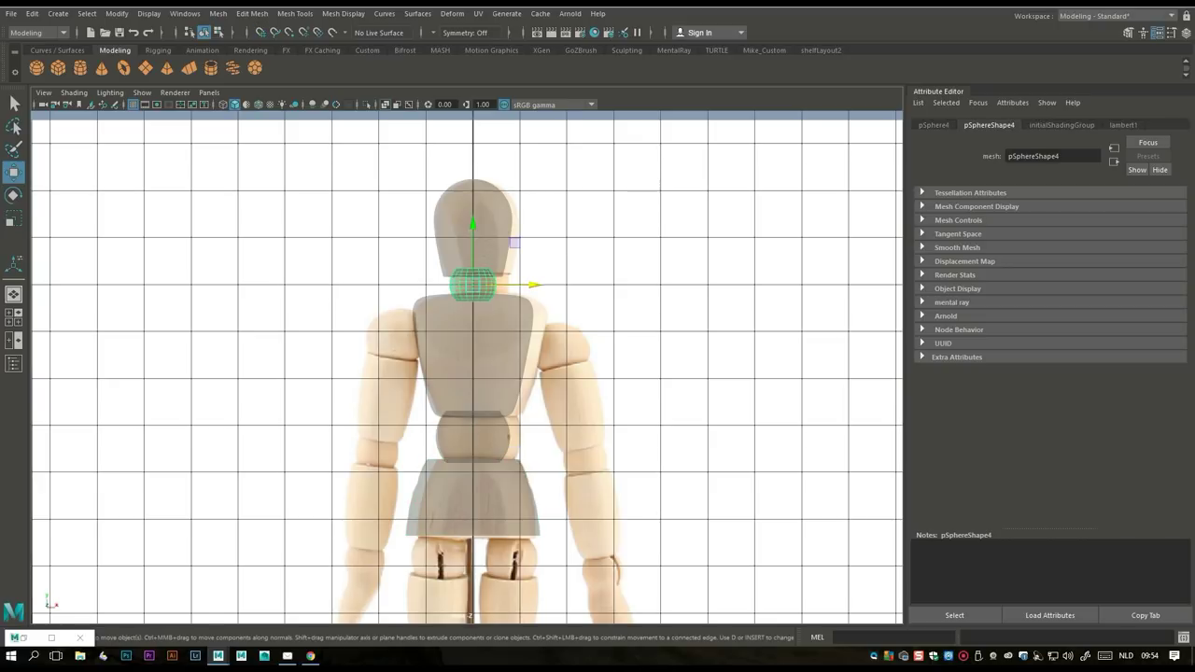
mouse_move(473, 284)
mouse_down()
mouse_move(520, 286)
mouse_move(474, 285)
mouse_up()
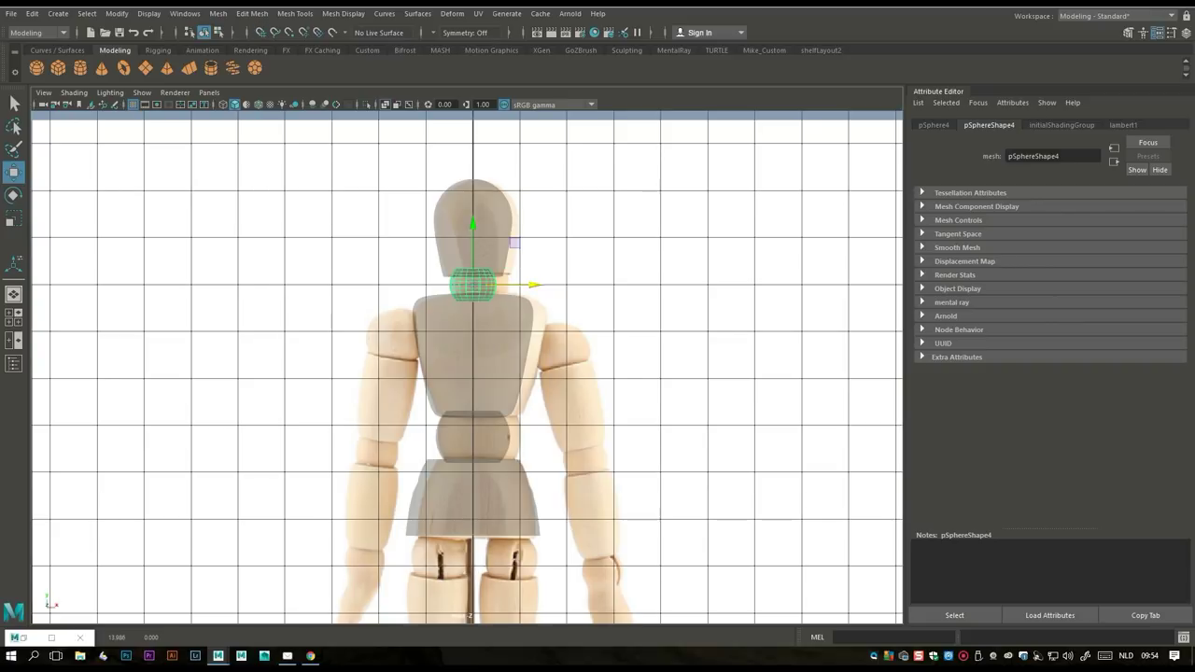
click(117, 13)
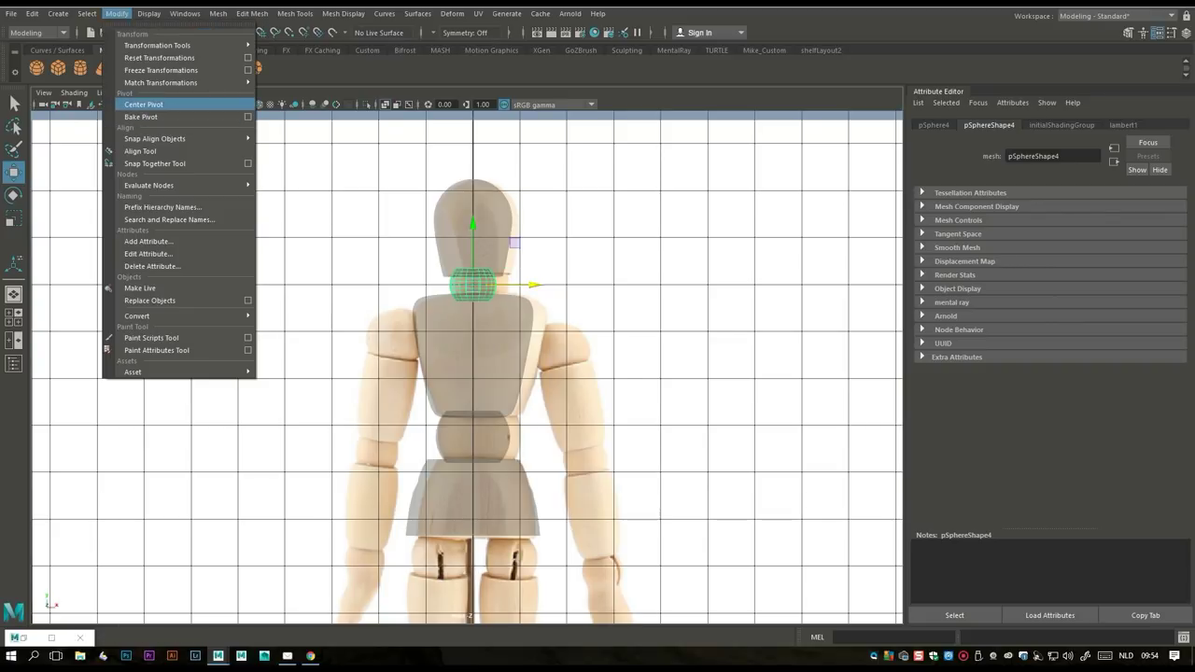
click(142, 103)
click(472, 224)
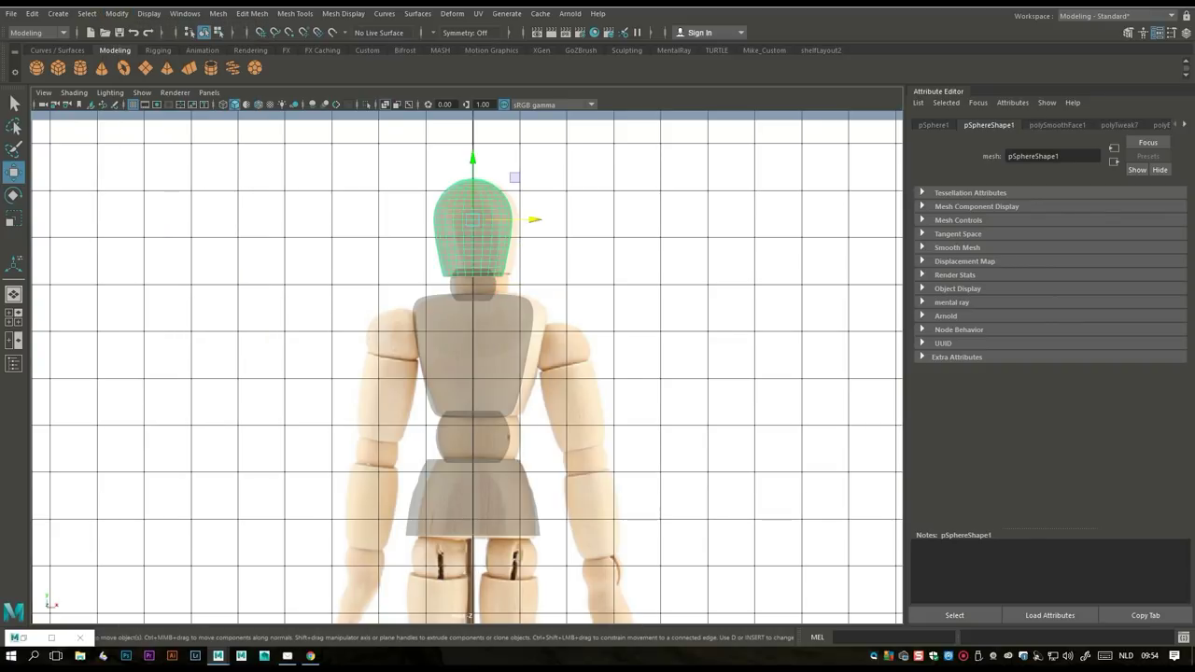
key(g)
click(472, 355)
click(472, 437)
click(473, 494)
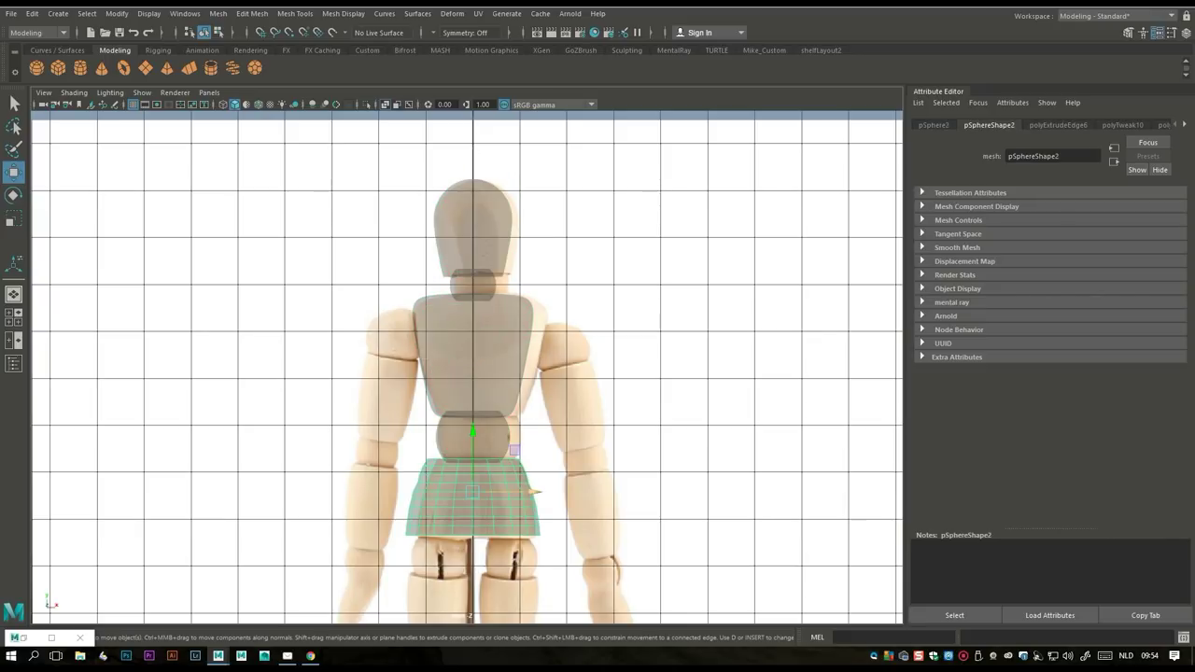
- Grid-snap the hips, waist, chest, head and neck sideways onto the central vertical axis
mouse_move(533, 497)
mouse_down()
mouse_move(584, 497)
mouse_move(534, 497)
mouse_up()
click(472, 437)
mouse_move(533, 436)
mouse_down()
mouse_move(582, 436)
mouse_move(533, 436)
mouse_up()
click(509, 369)
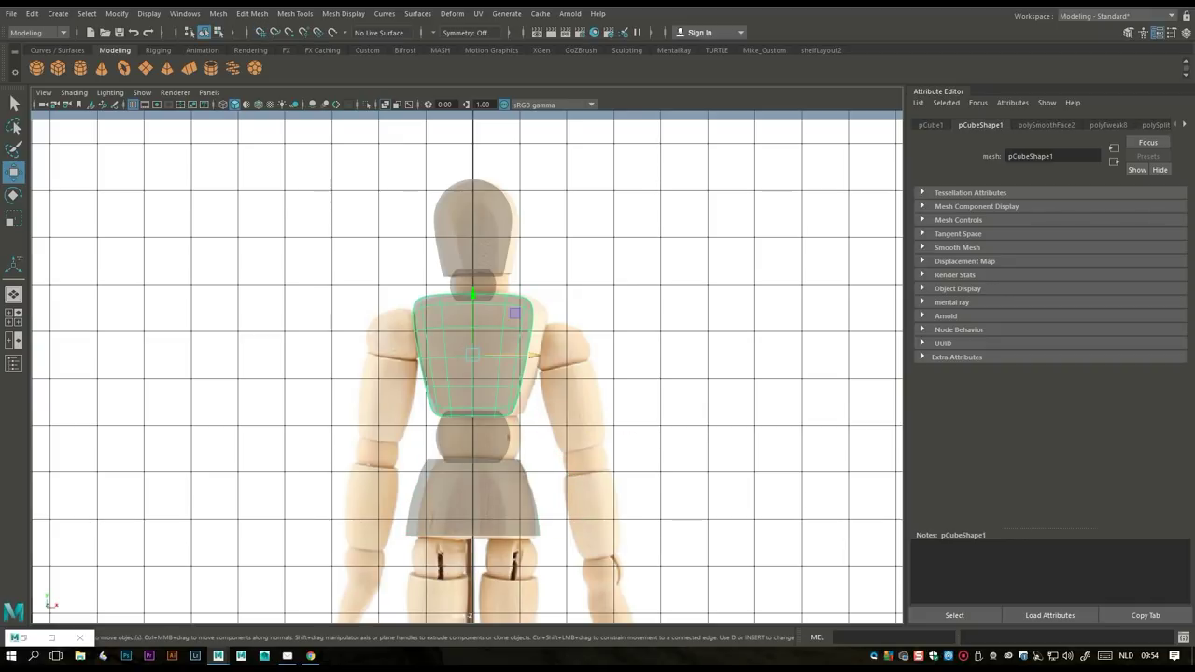
mouse_move(530, 355)
mouse_down()
mouse_move(627, 355)
mouse_move(532, 356)
mouse_up()
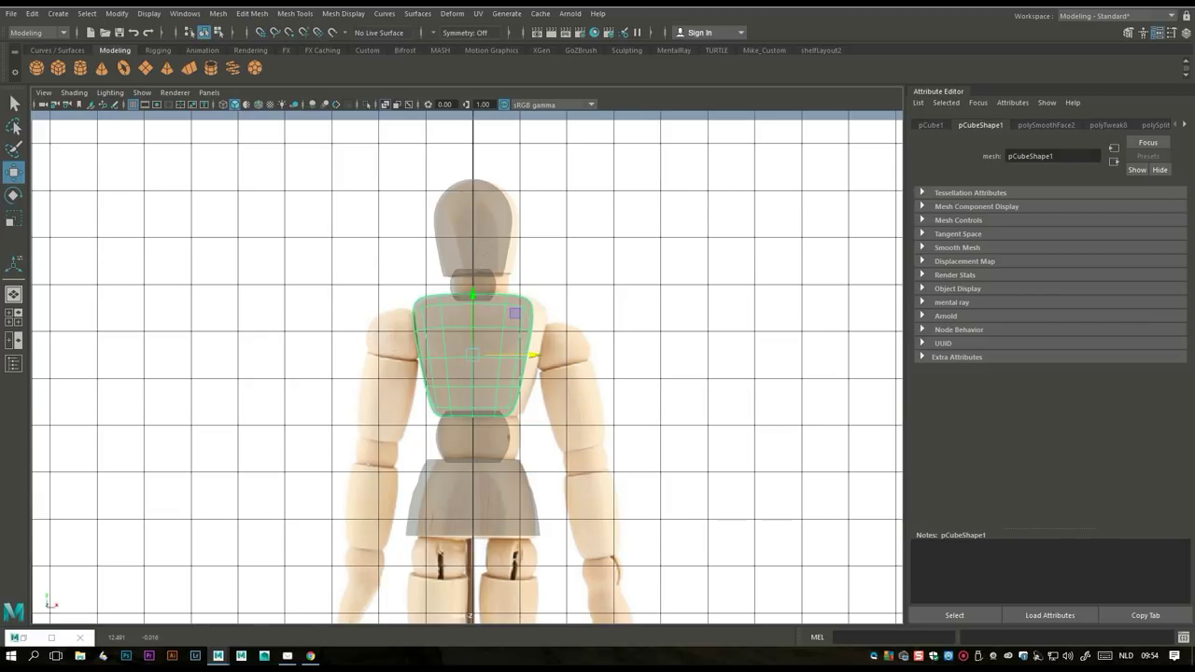
click(504, 228)
mouse_move(533, 227)
mouse_down()
mouse_move(579, 227)
mouse_move(534, 227)
mouse_up()
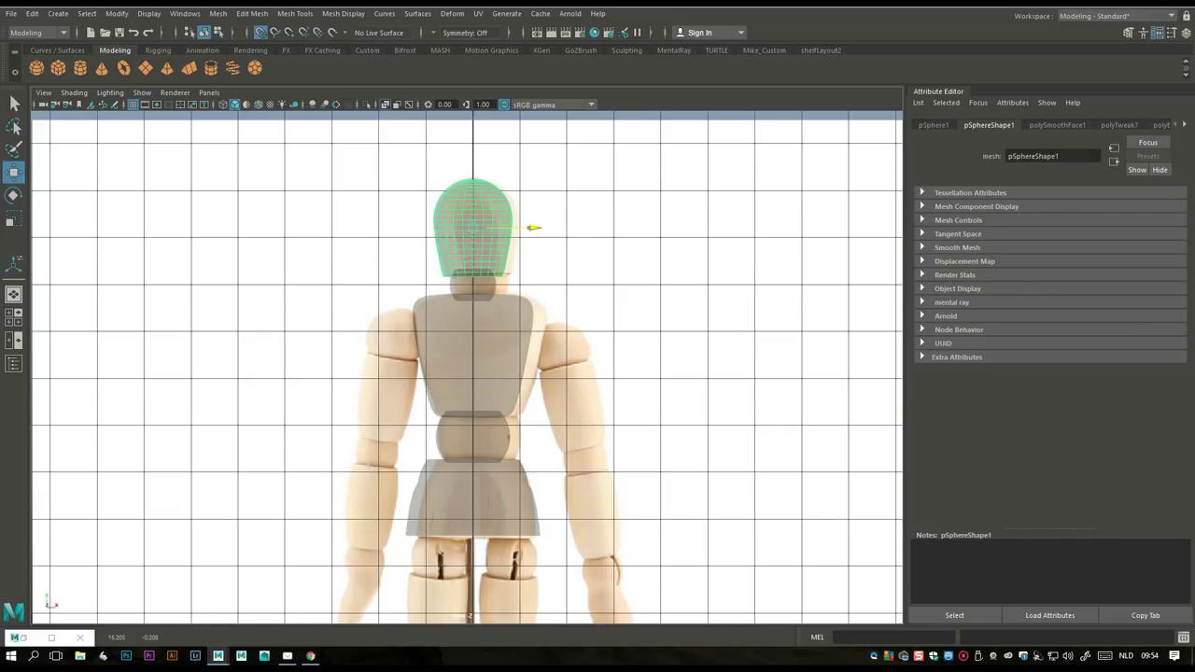
click(472, 285)
mouse_move(534, 285)
mouse_down()
mouse_move(581, 285)
mouse_move(534, 285)
mouse_up()
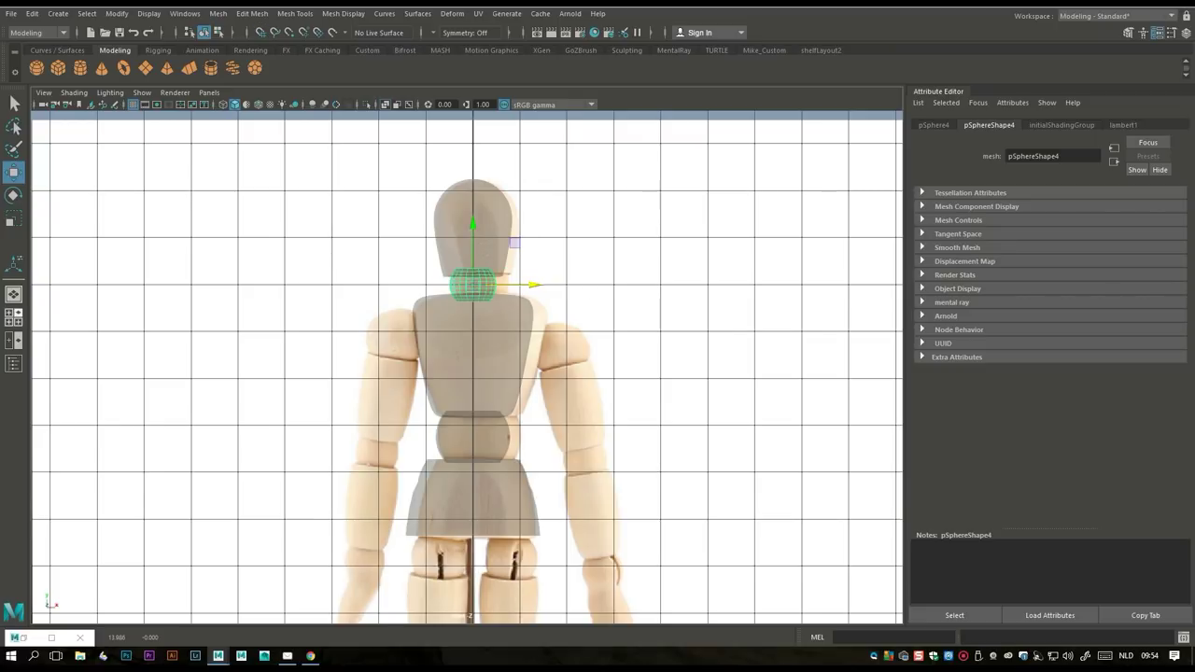
- In the perspective view, move the head along the depth axis to line it up with the neck
key(space)
key(space)
scroll(561, 374, down, 2)
scroll(467, 364, down, 3)
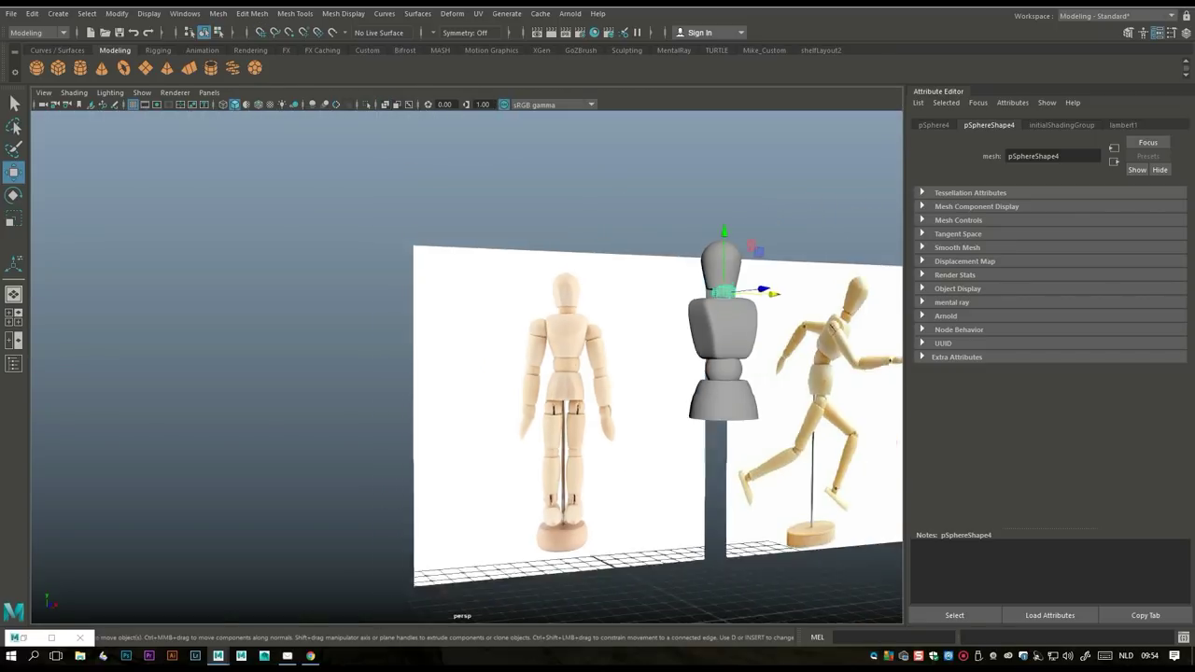
alt+drag(467, 365, 710, 364)
scroll(402, 374, up, 3)
alt+drag(402, 373, 430, 355)
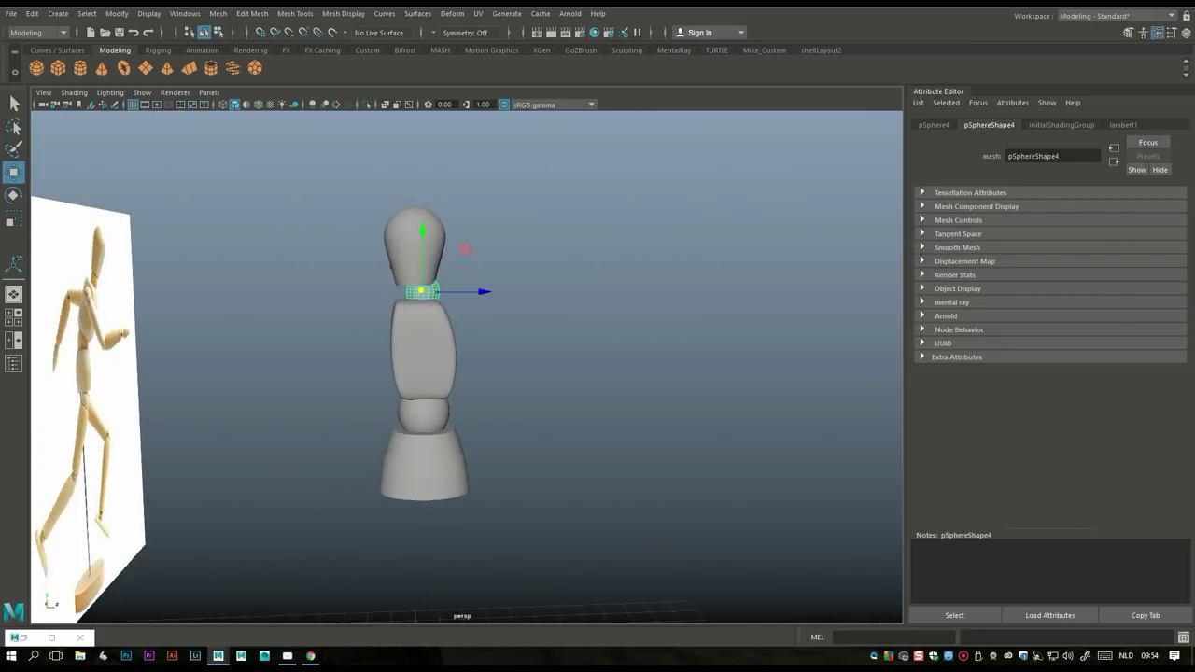
click(415, 245)
scroll(415, 244, up, 2)
alt+drag(416, 245, 471, 205)
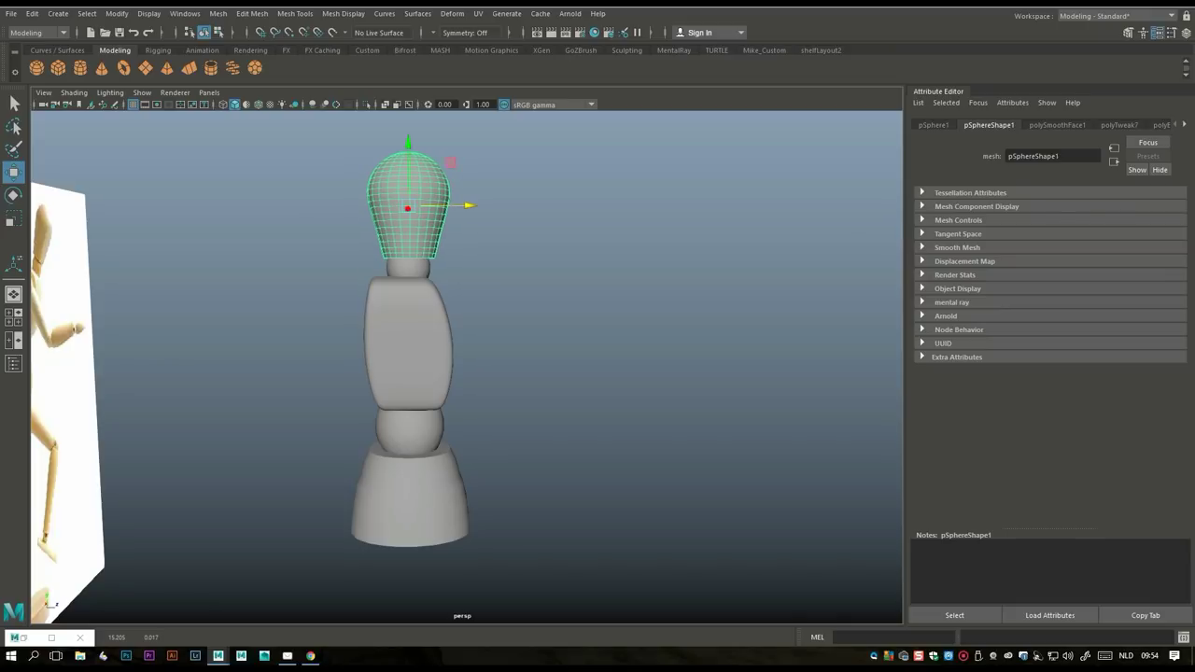
- Extrude the open border edge loop at the bottom of the head and scale it inward toward the neck
scroll(467, 205, up, 3)
alt+middle_drag(439, 128, 439, 417)
scroll(448, 374, up, 6)
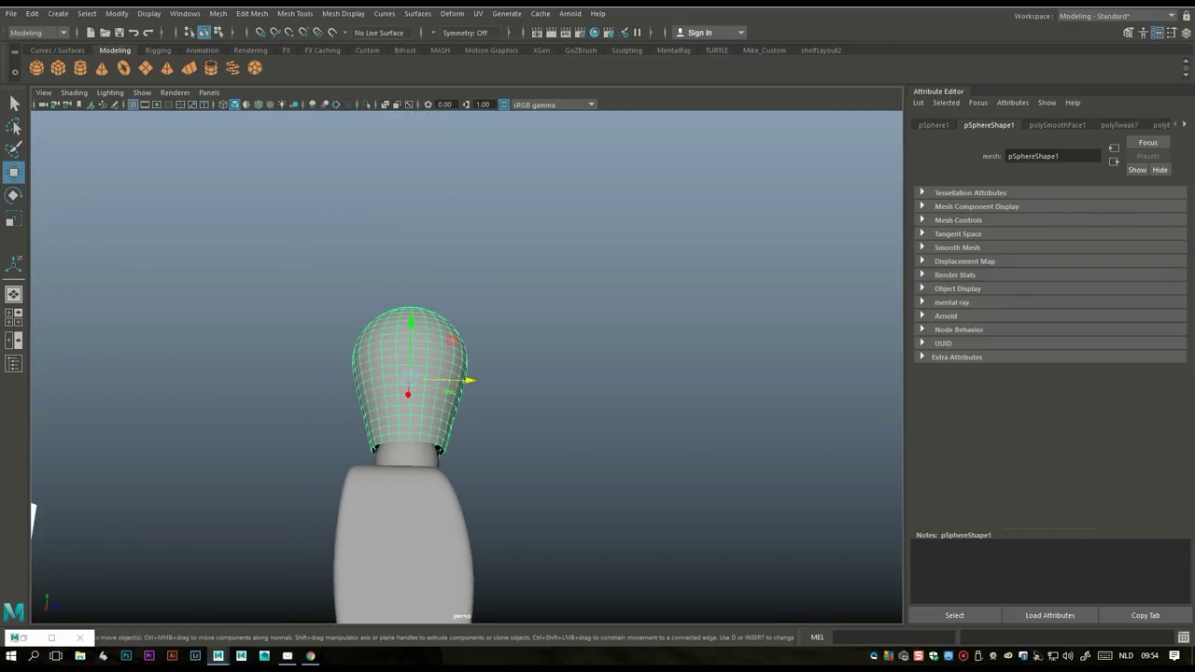
alt+middle_drag(448, 373, 483, 311)
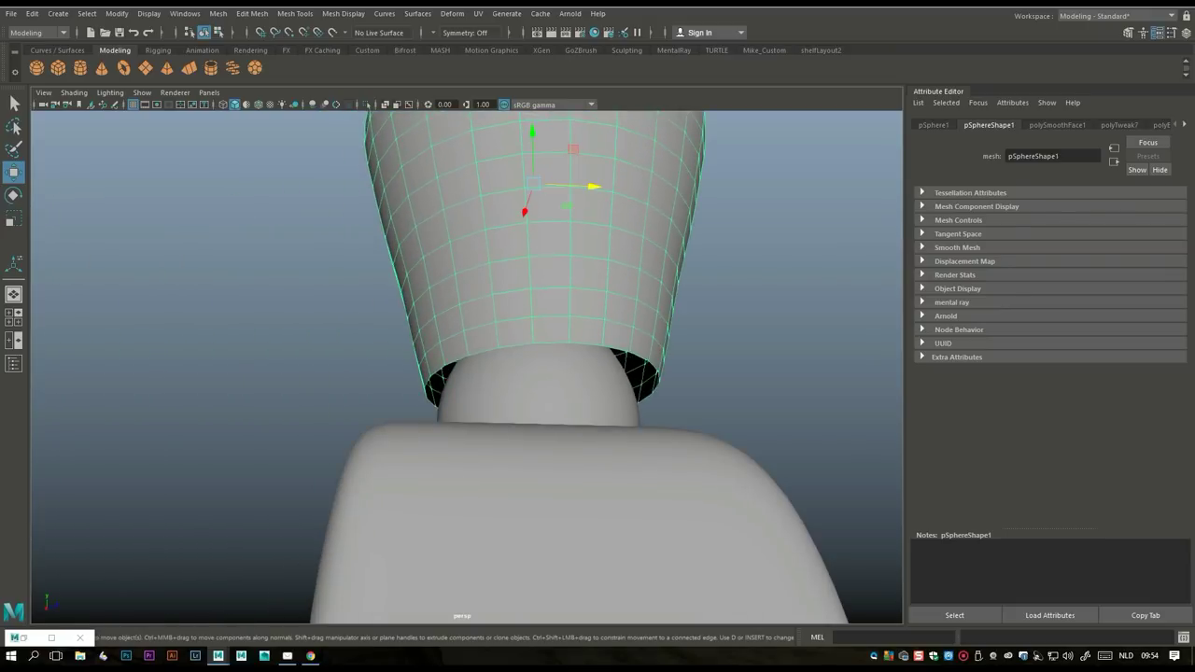
right_drag(515, 266, 515, 248)
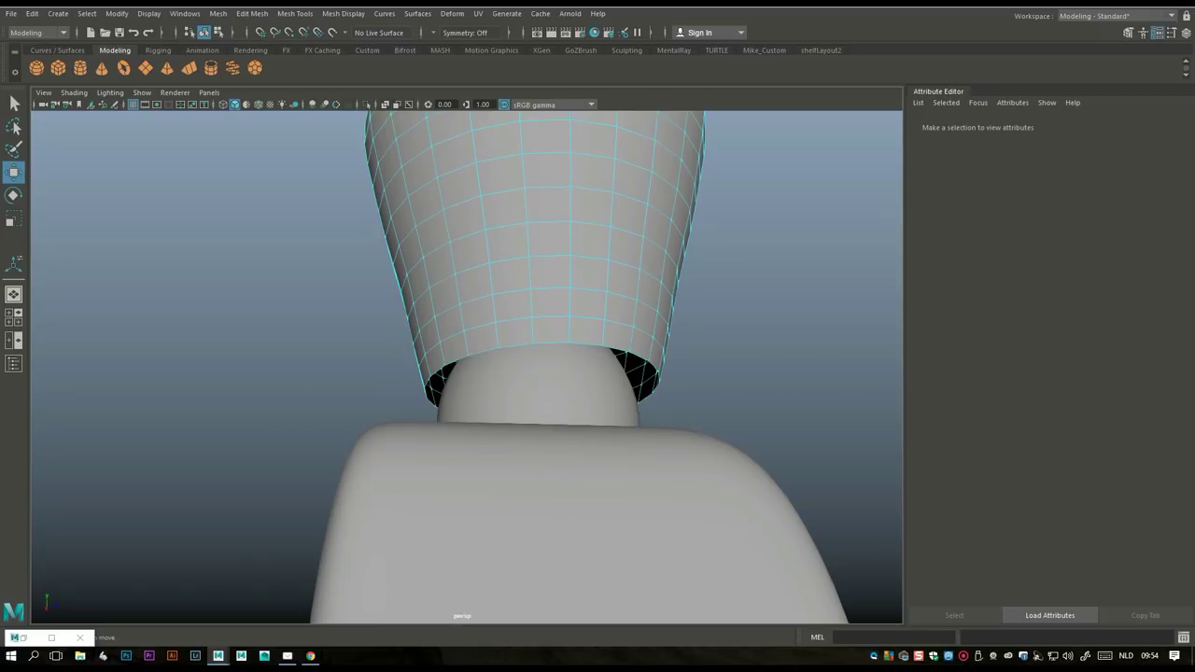
click(515, 346)
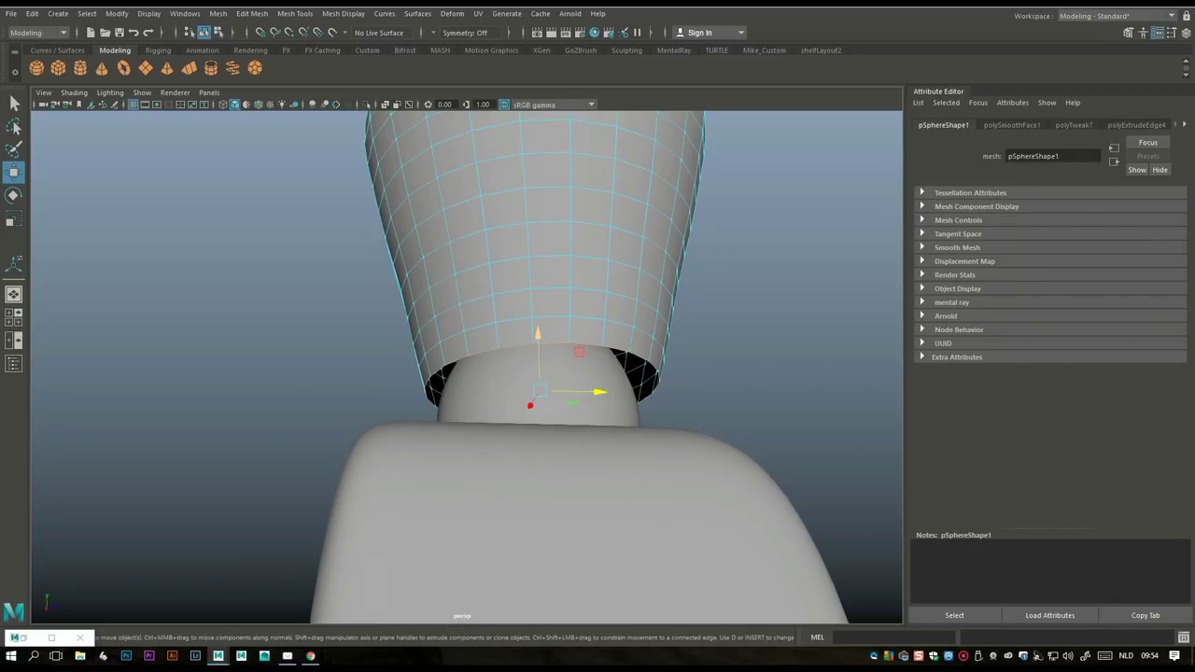
key(ctrl+e)
drag(484, 388, 501, 389)
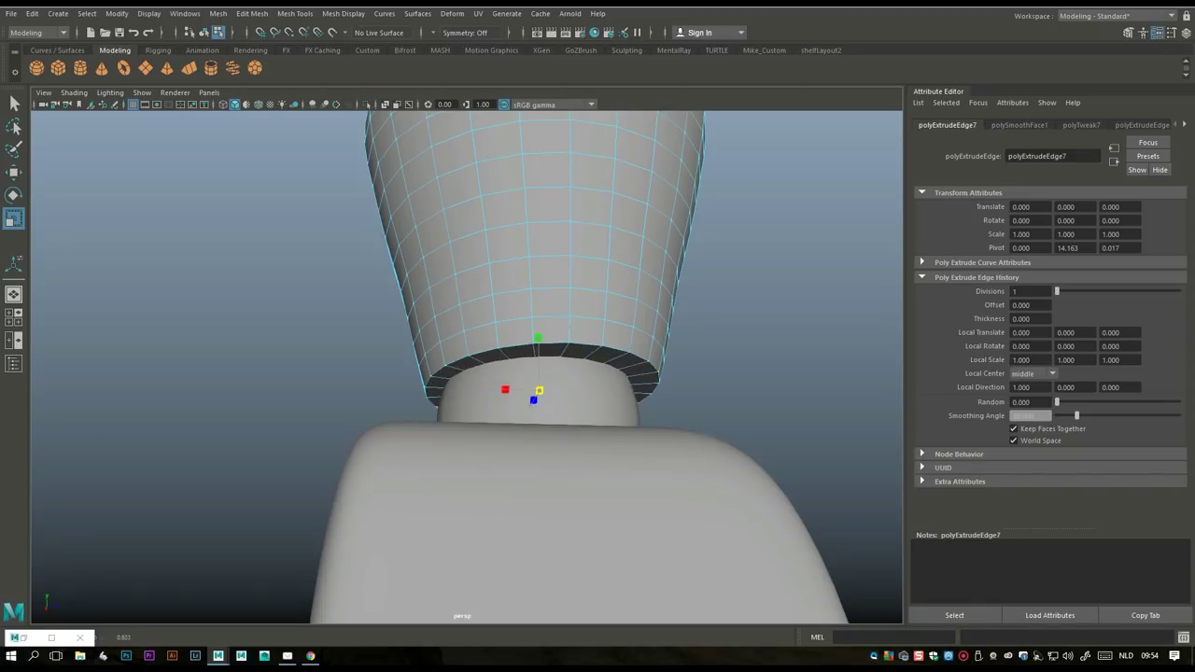
click(234, 280)
scroll(477, 373, down, 10)
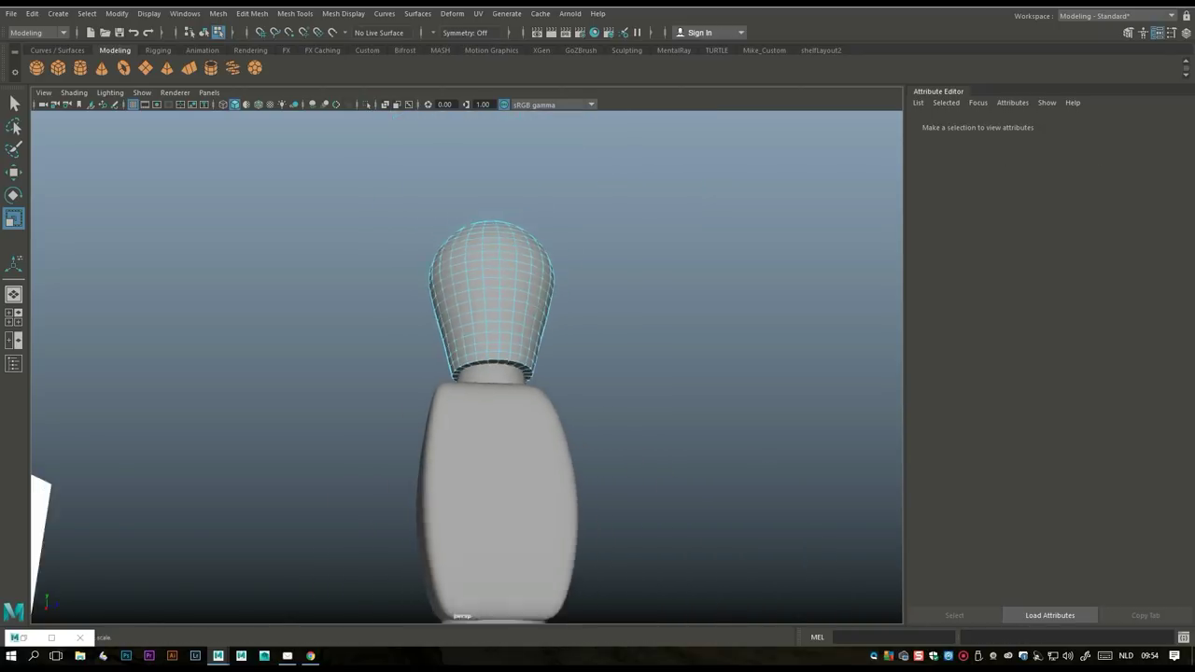
mouse_move(477, 373)
alt+mouse_down()
mouse_move(673, 373)
mouse_move(495, 374)
alt+mouse_up()
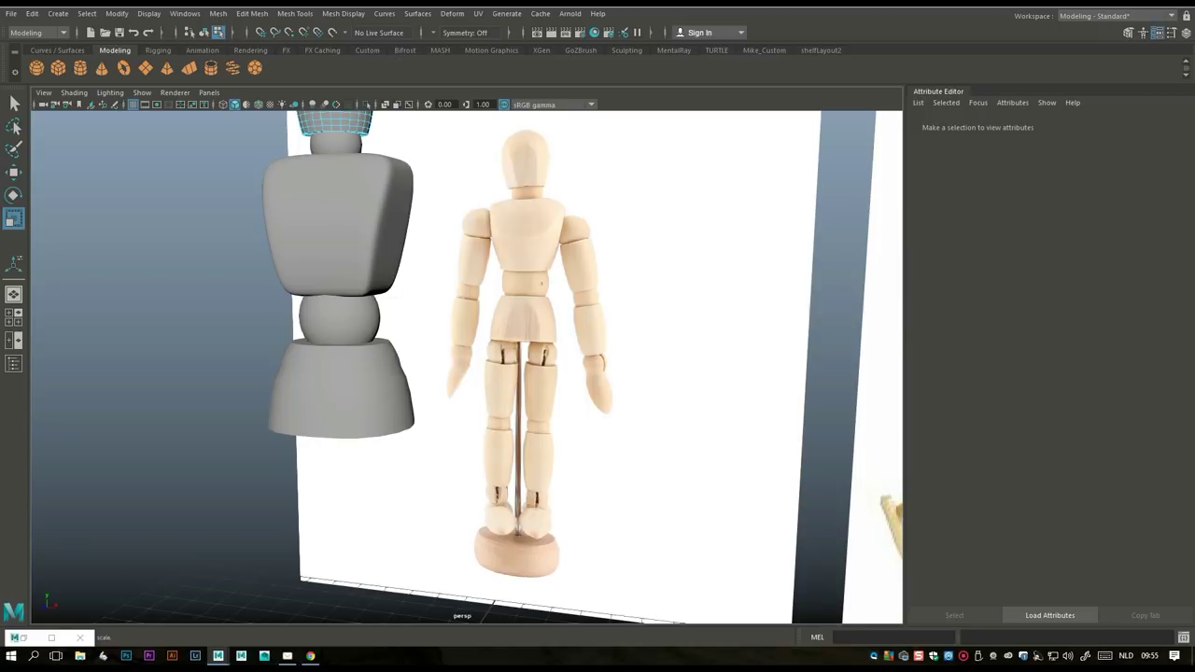
- Return the head to object selection and create a new polygon sphere for the shoulder joint, shown in the front view
alt+drag(495, 373, 467, 373)
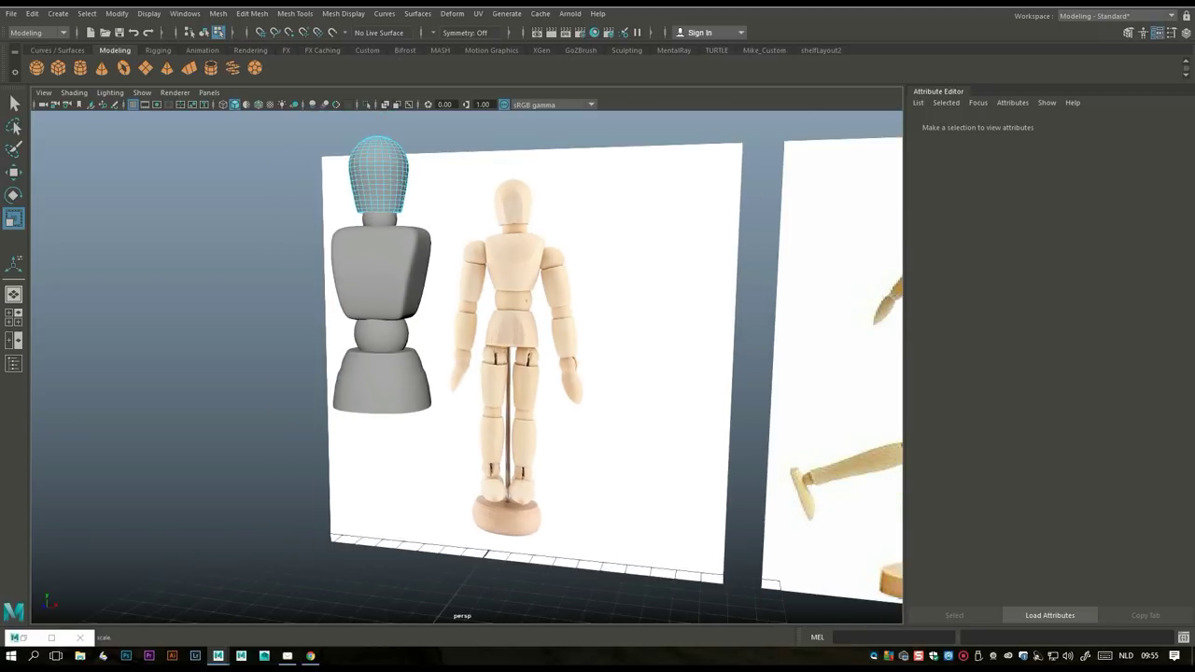
click(378, 173)
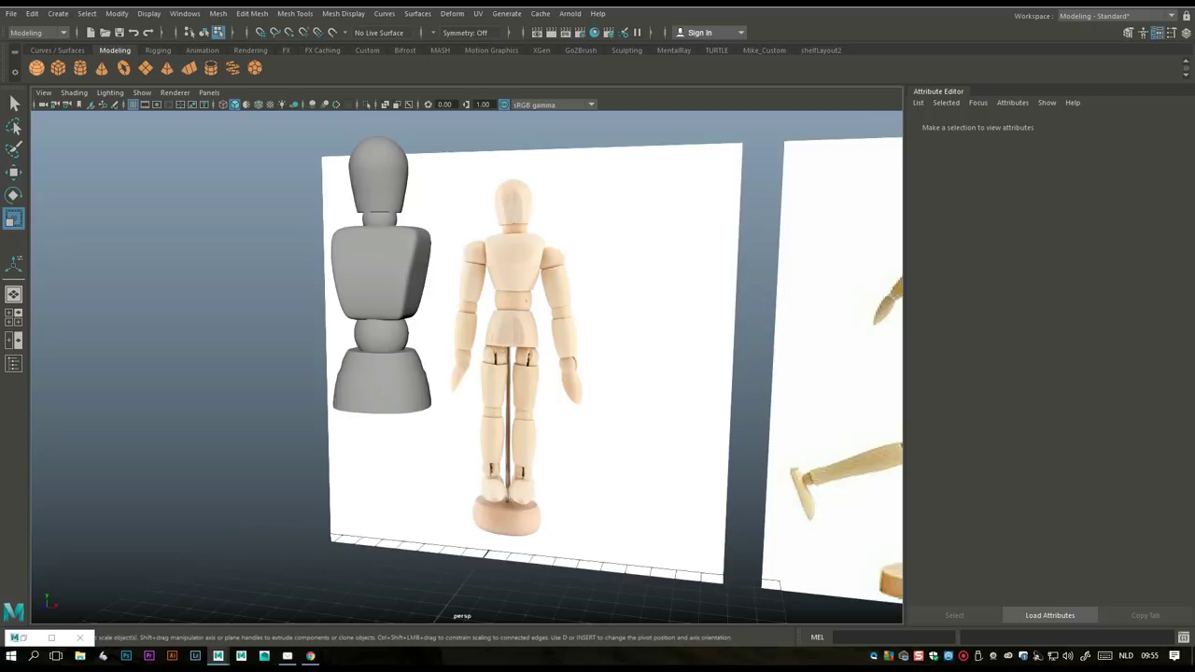
key(space)
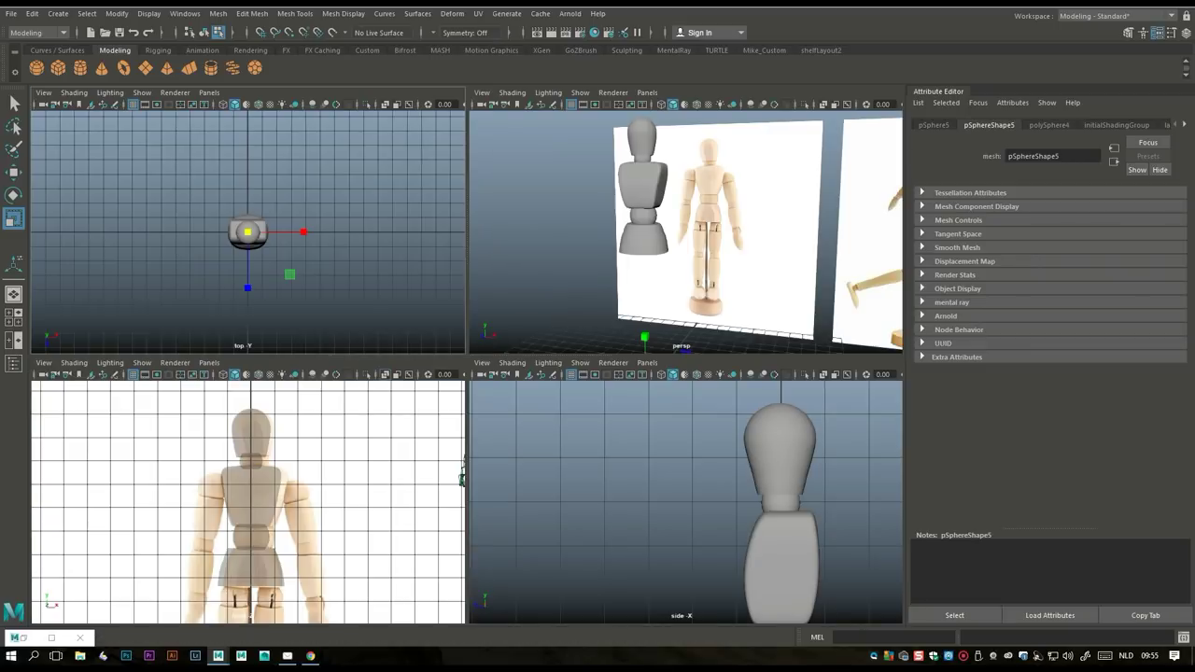
key(space)
scroll(467, 364, down, 5)
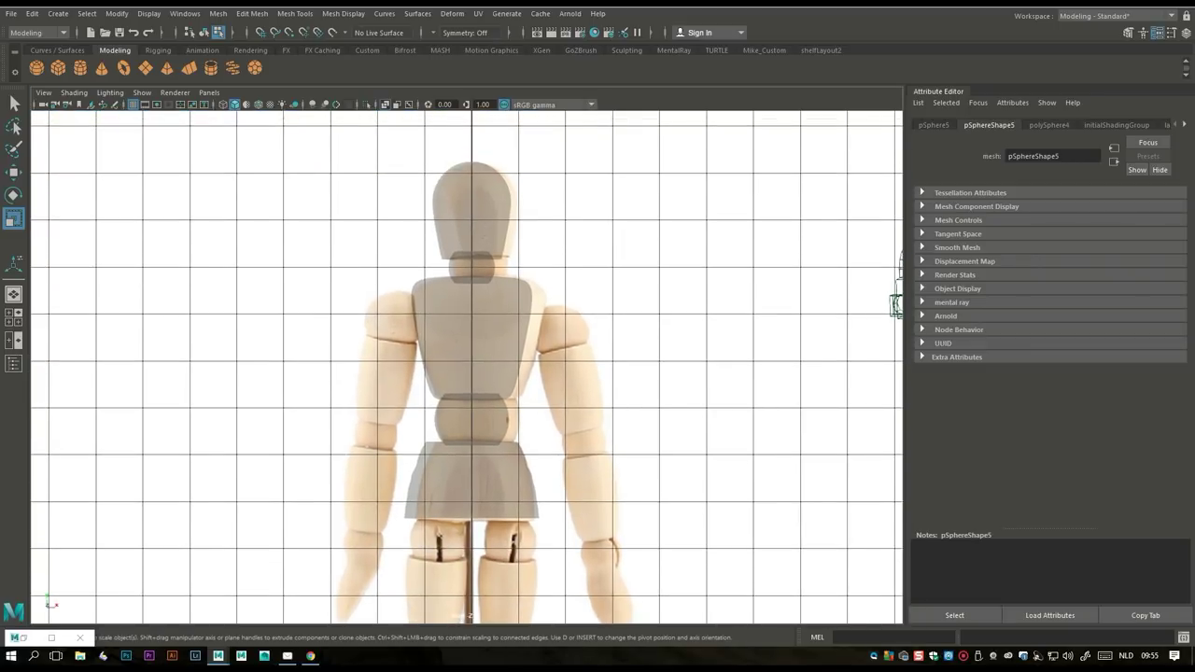
- Move the new sphere up from the origin, scale it to about half size and place it at the chest's upper corner as the shoulder joint
key(w)
scroll(467, 364, down, 8)
drag(468, 537, 526, 321)
scroll(466, 364, up, 3)
scroll(468, 349, up, 3)
key(r)
key(e)
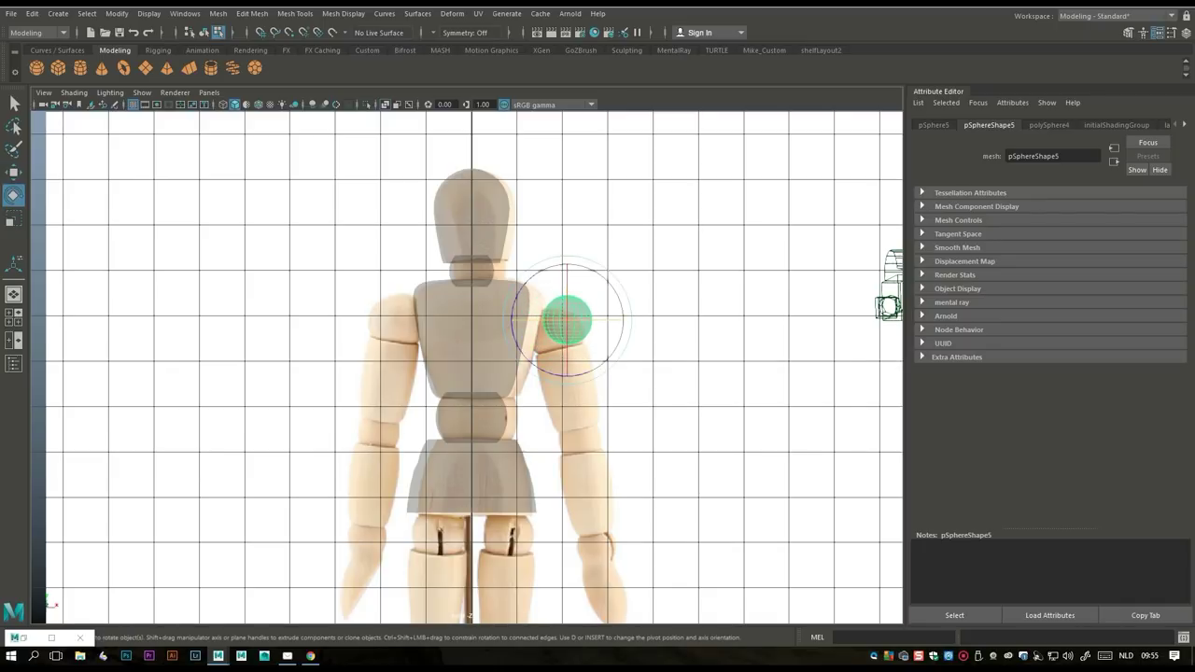
key(w)
drag(567, 320, 534, 319)
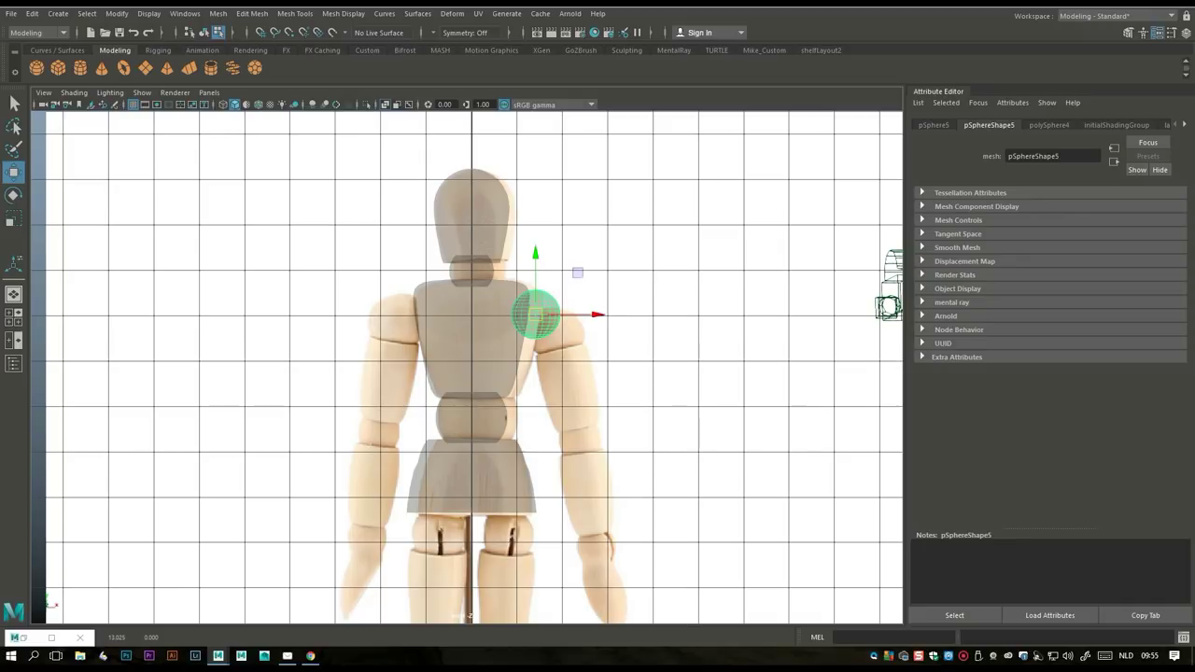
- Duplicate the shoulder sphere to the elbow, duplicate it again to the wrist, and scale the wrist copy down
key(ctrl+d)
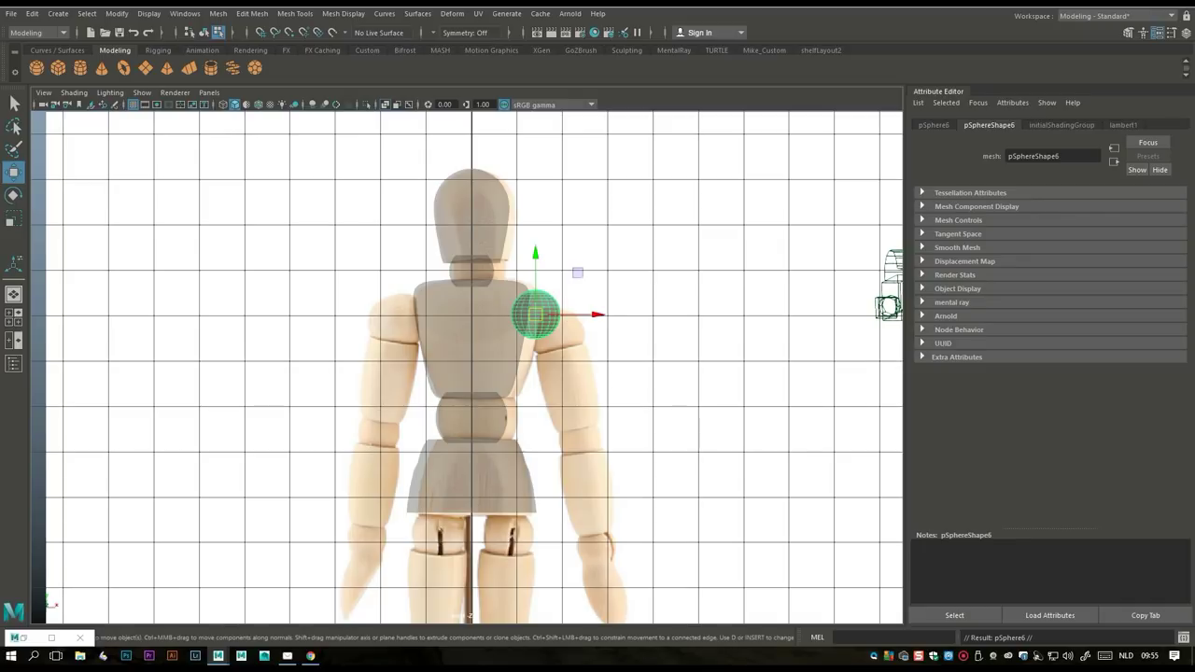
drag(535, 315, 581, 439)
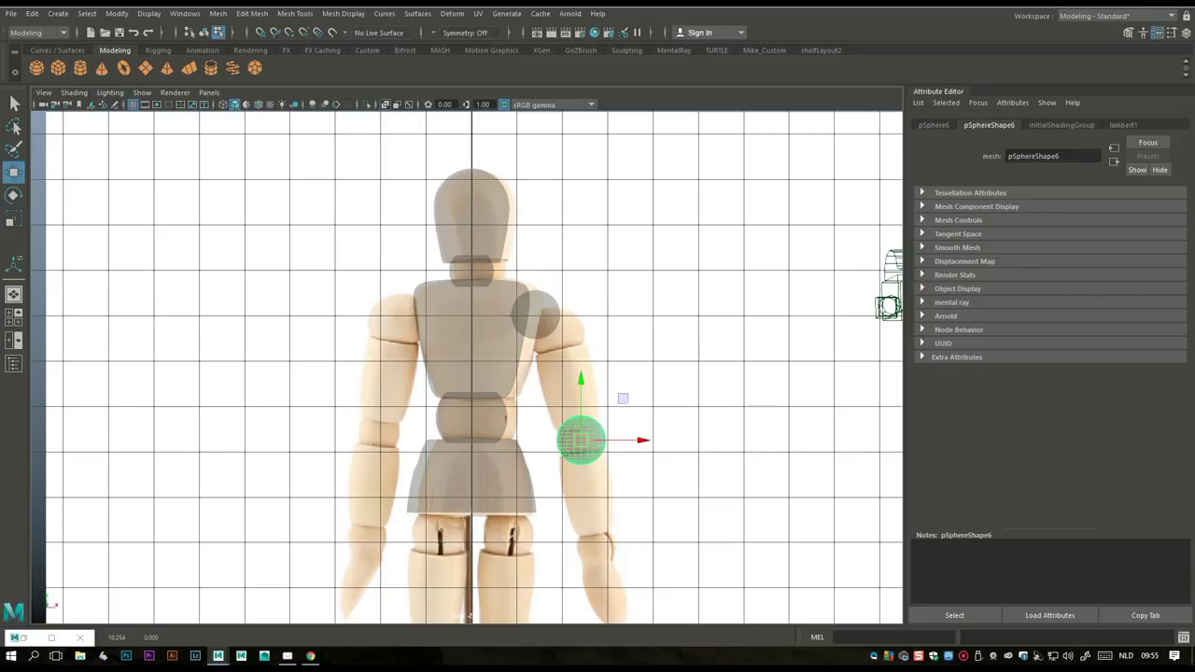
key(ctrl+d)
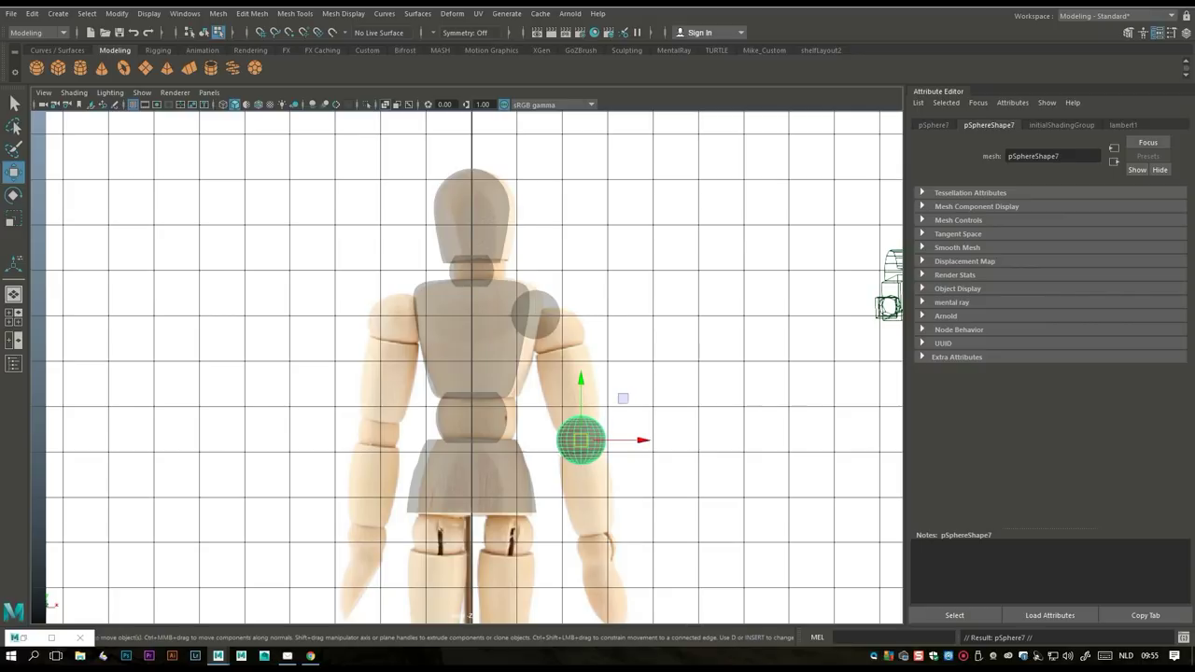
drag(581, 439, 569, 549)
key(r)
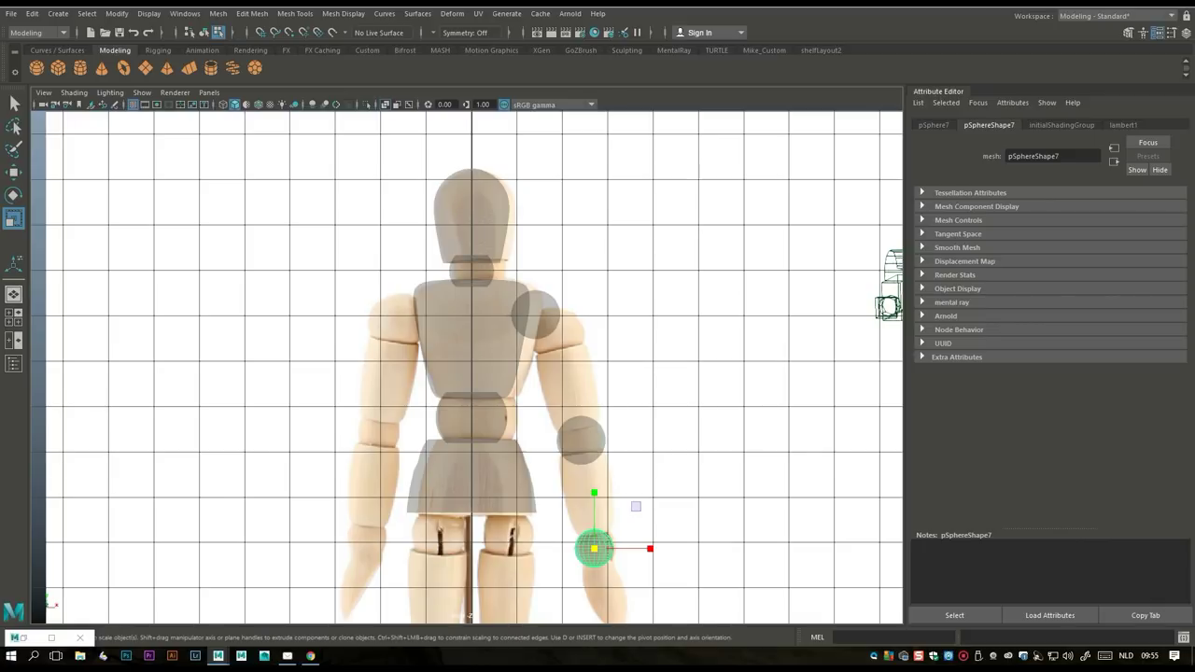
- In the perspective view, create a polygon cylinder and raise it to the height of the chest
click(14, 317)
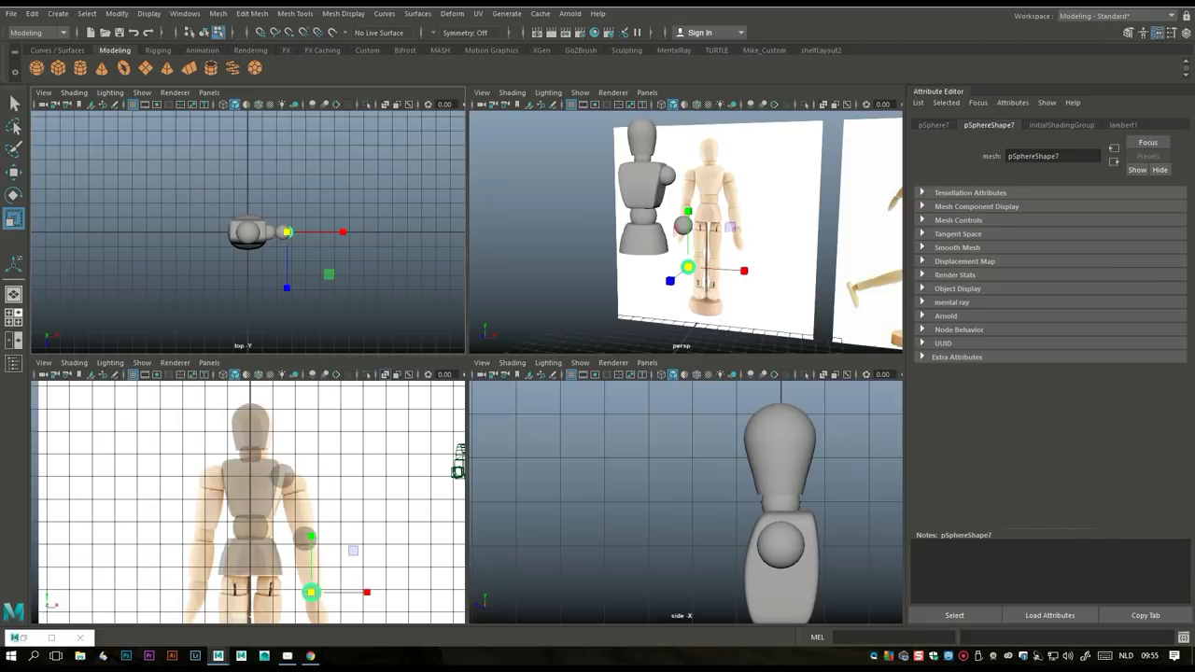
click(15, 294)
scroll(448, 280, up, 3)
scroll(467, 364, down, 10)
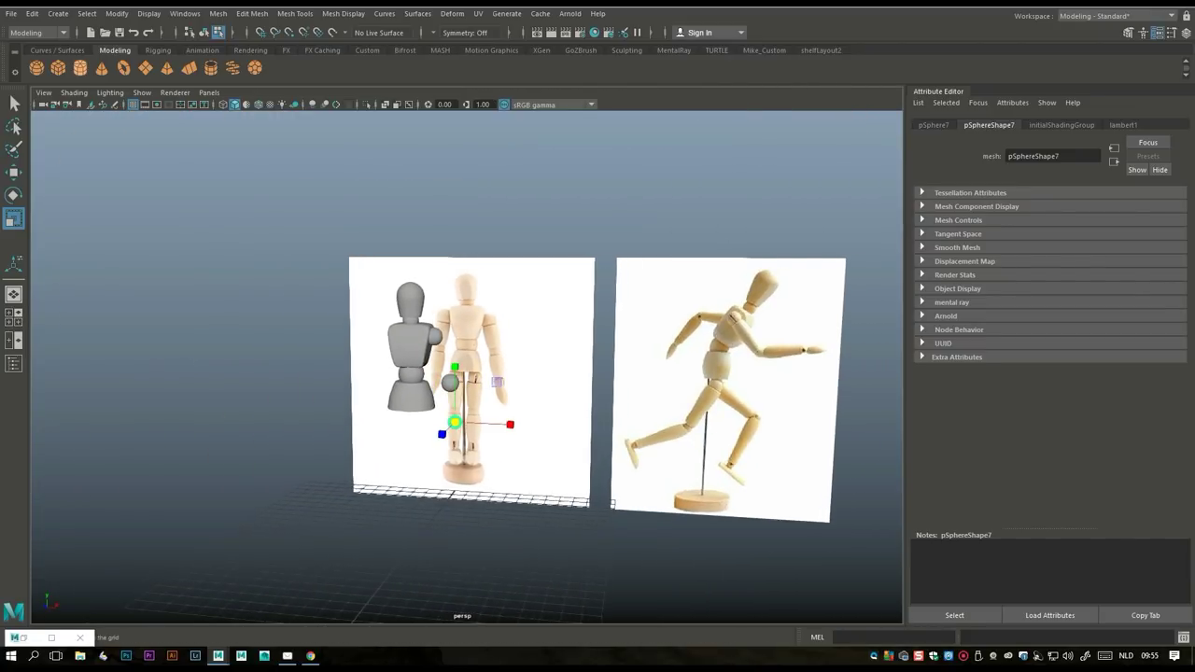
click(79, 67)
key(w)
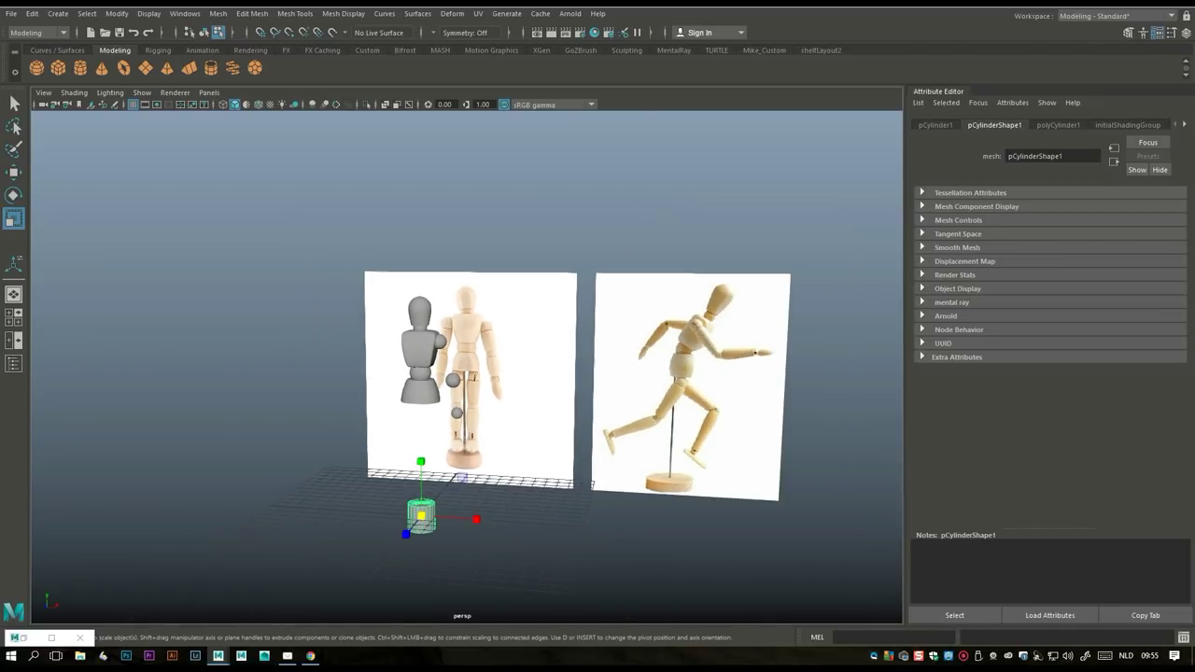
drag(421, 466, 420, 310)
- In the front view, scale the cylinder down, tilt it about 21 degrees and place it over the upper arm of the reference
click(13, 317)
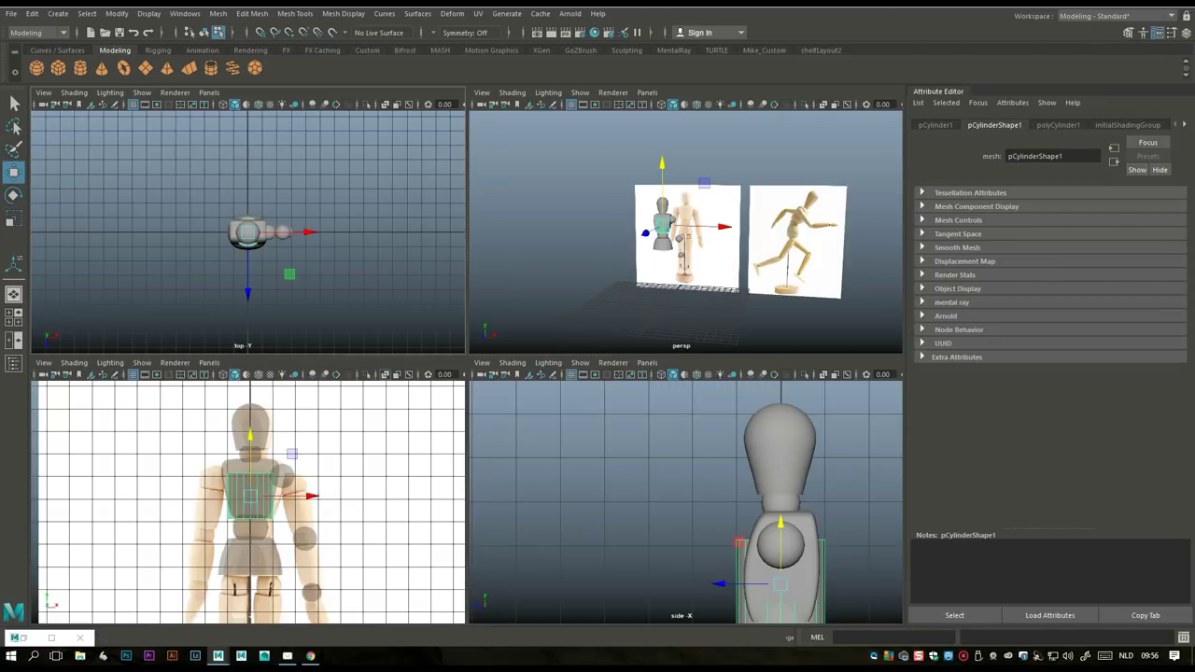
key(space)
mouse_move(527, 355)
mouse_down()
mouse_move(643, 355)
mouse_move(541, 354)
mouse_up()
key(r)
key(e)
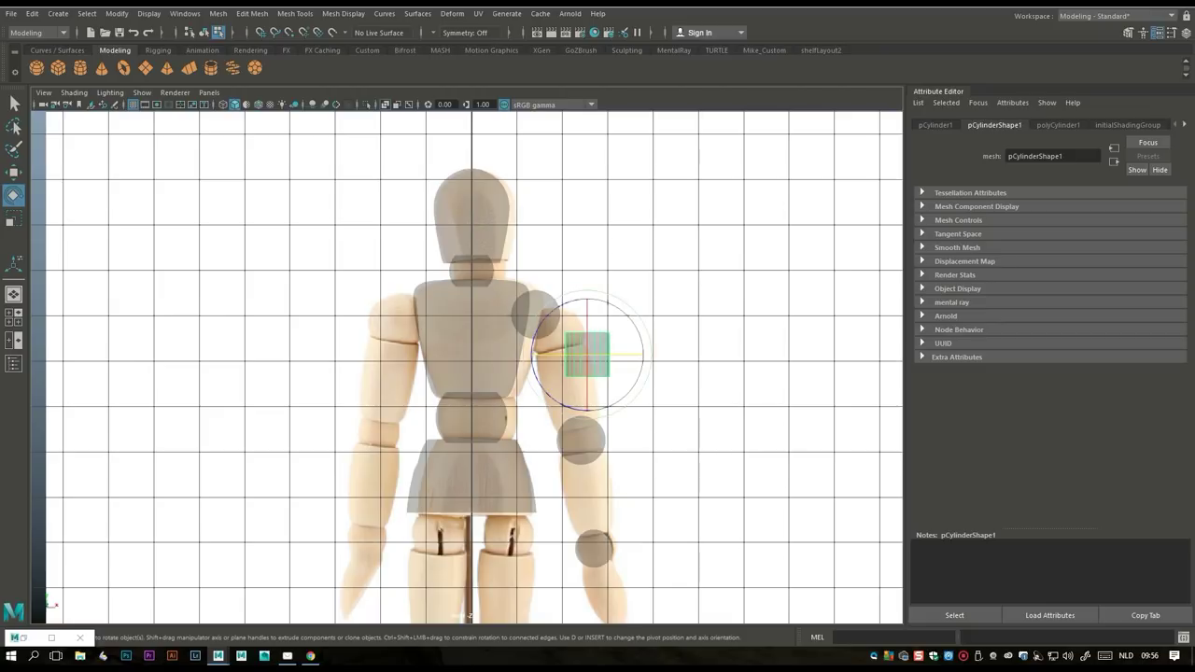
drag(642, 321, 628, 305)
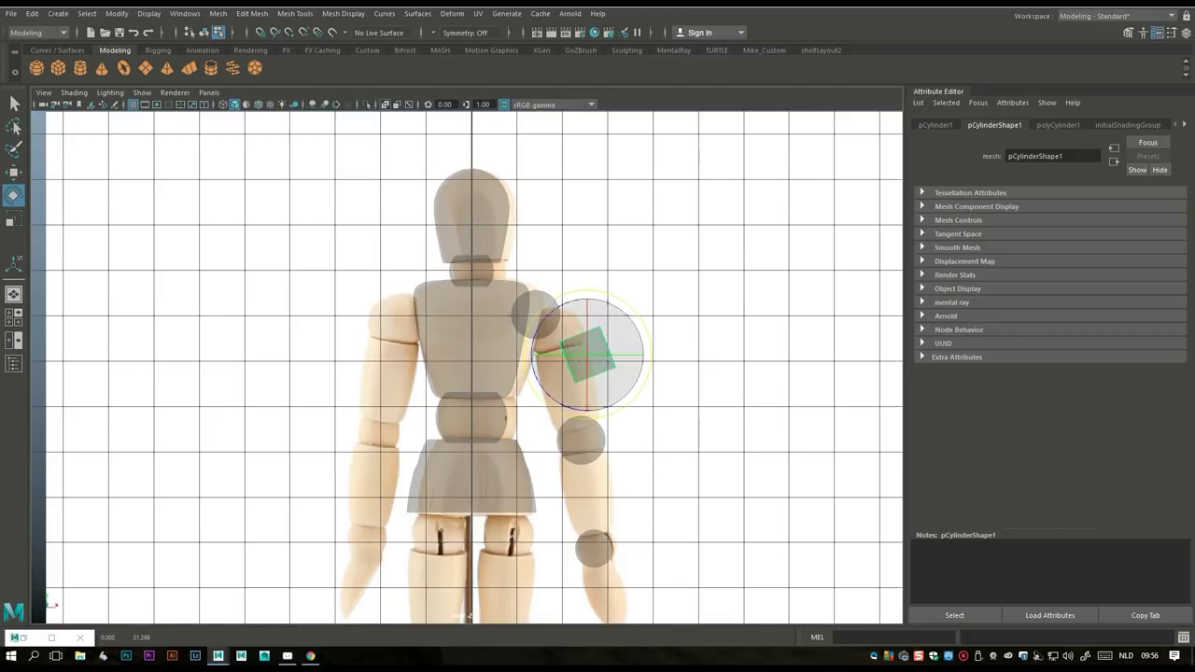
key(w)
drag(587, 355, 571, 370)
scroll(571, 370, up, 5)
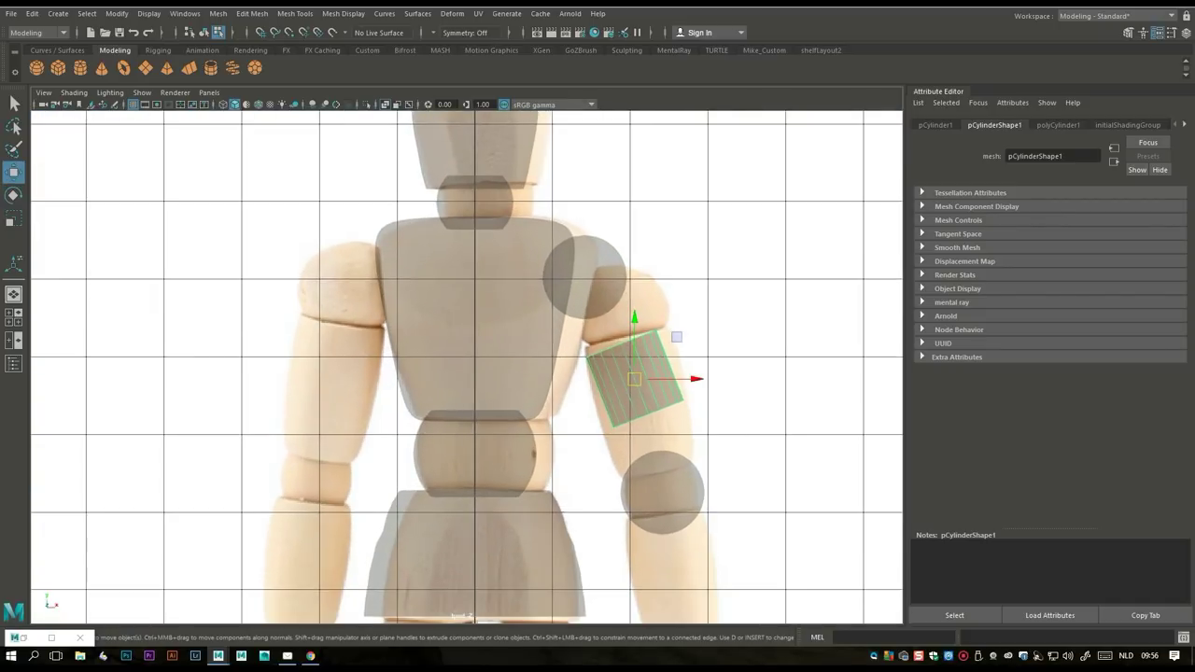
- Move the cylinder's end vertices so the upper arm stretches from the shoulder sphere to the elbow sphere
right_click(646, 281)
click(586, 281)
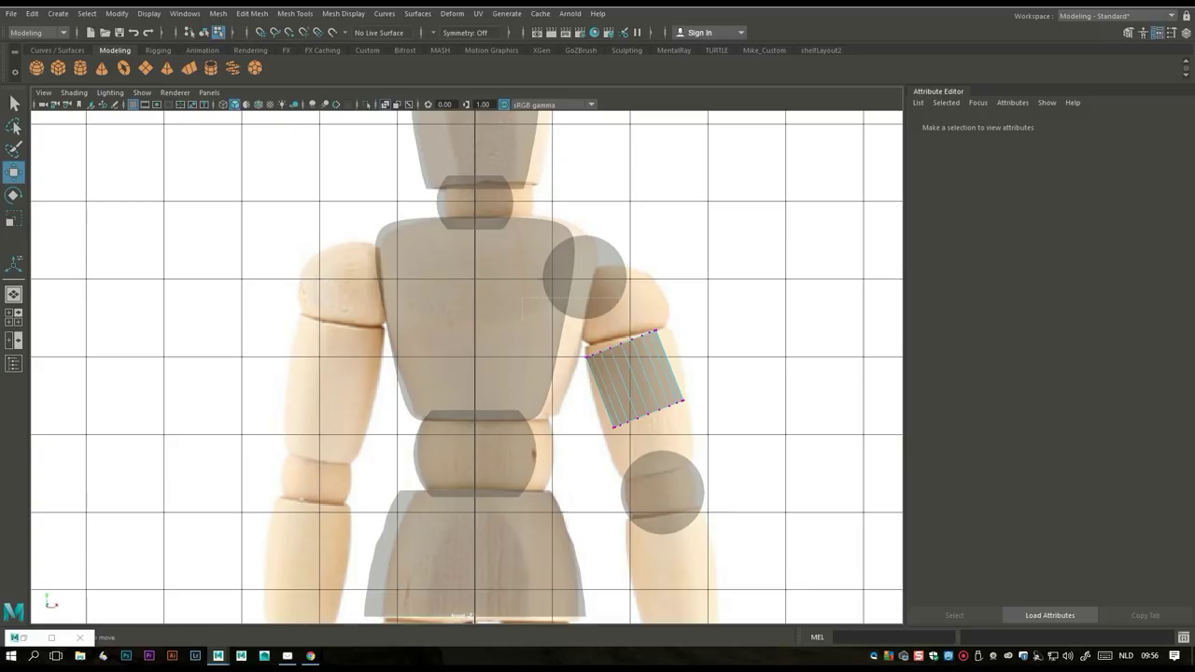
drag(665, 308, 601, 306)
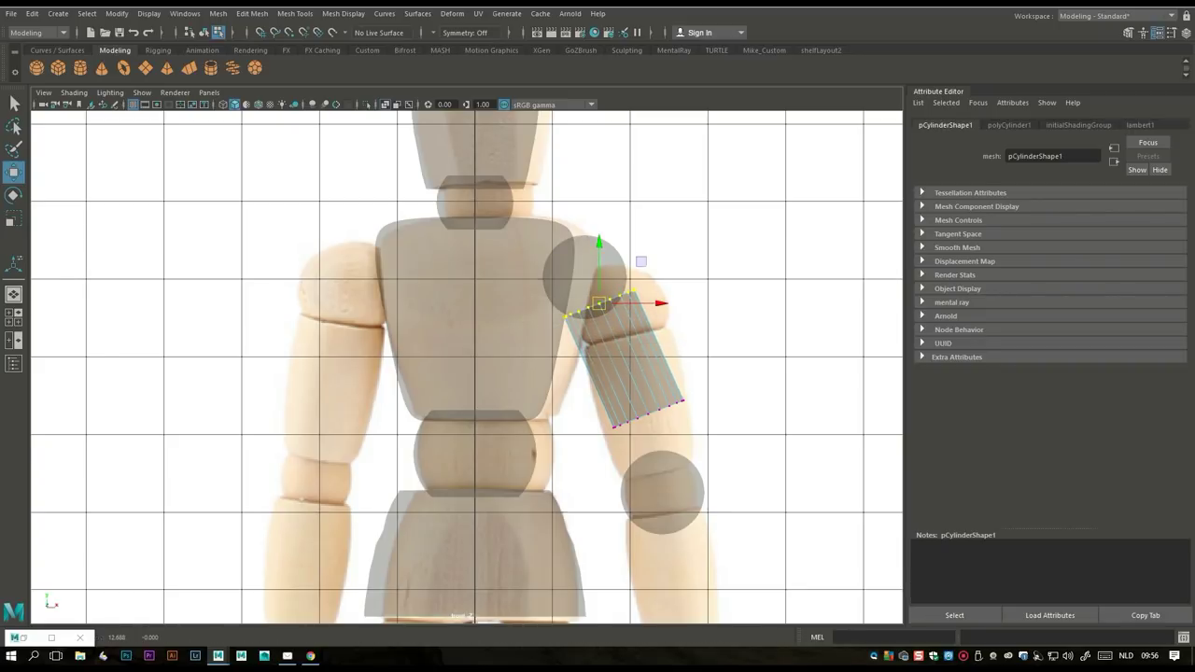
drag(700, 391, 657, 477)
drag(553, 278, 654, 303)
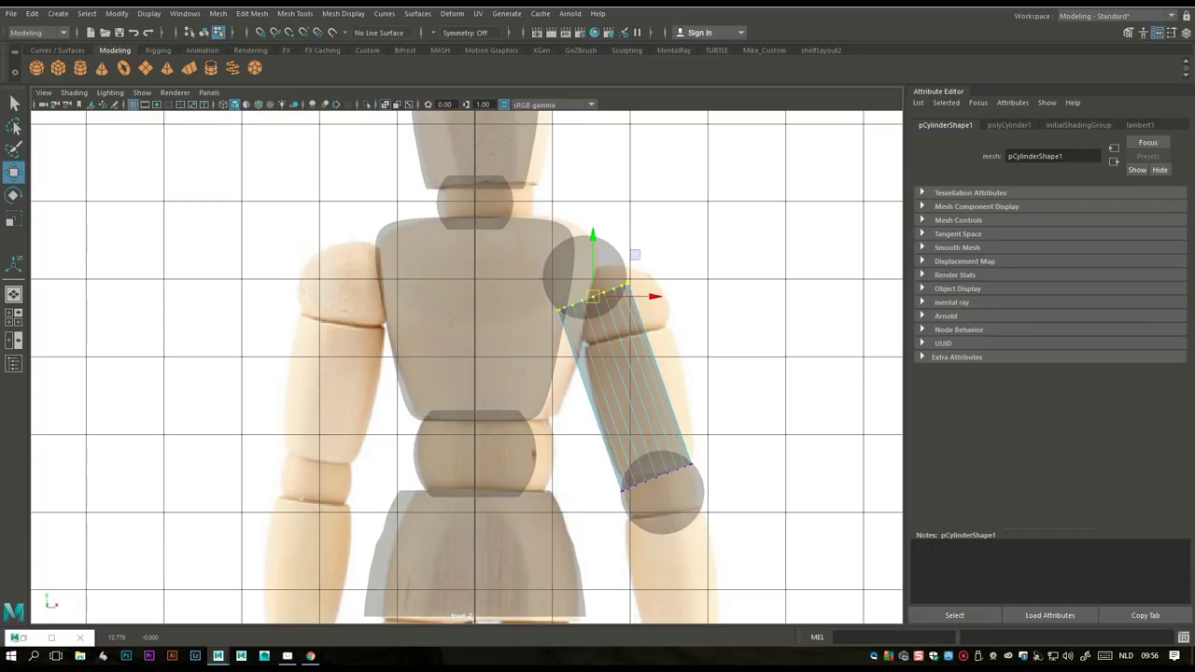
- Scale the vertices at the upper arm's lower end slightly inward so the cylinder tapers toward the elbow
drag(611, 449, 702, 497)
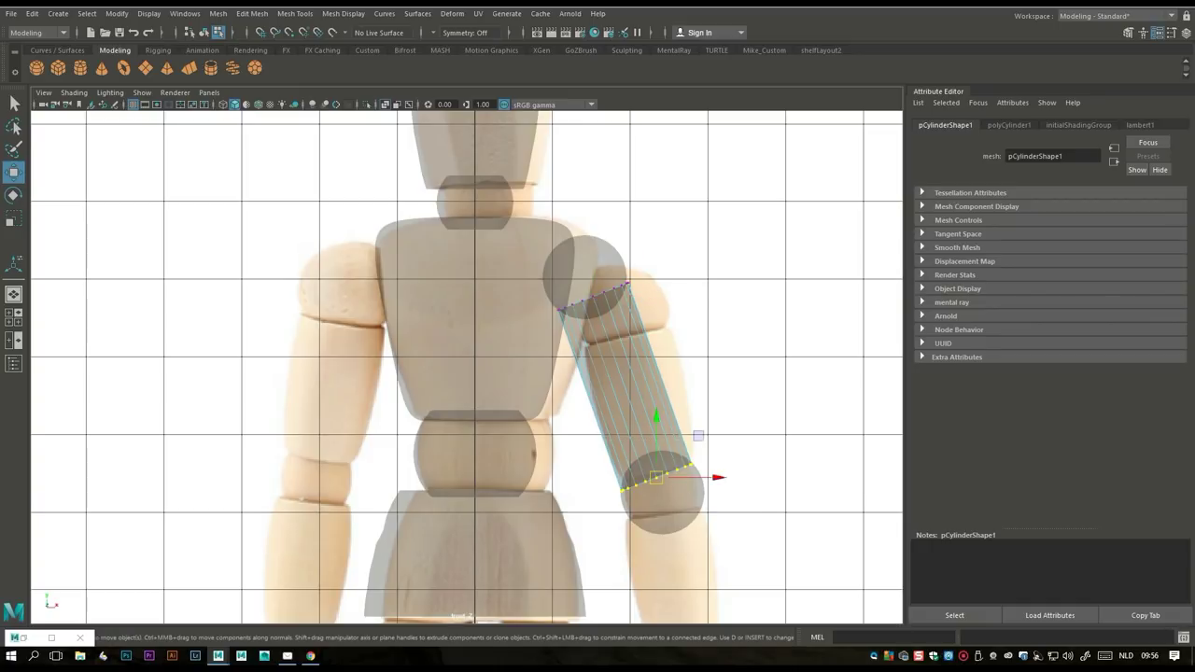
key(r)
mouse_move(707, 458)
mouse_down()
mouse_move(695, 459)
mouse_move(708, 458)
mouse_up()
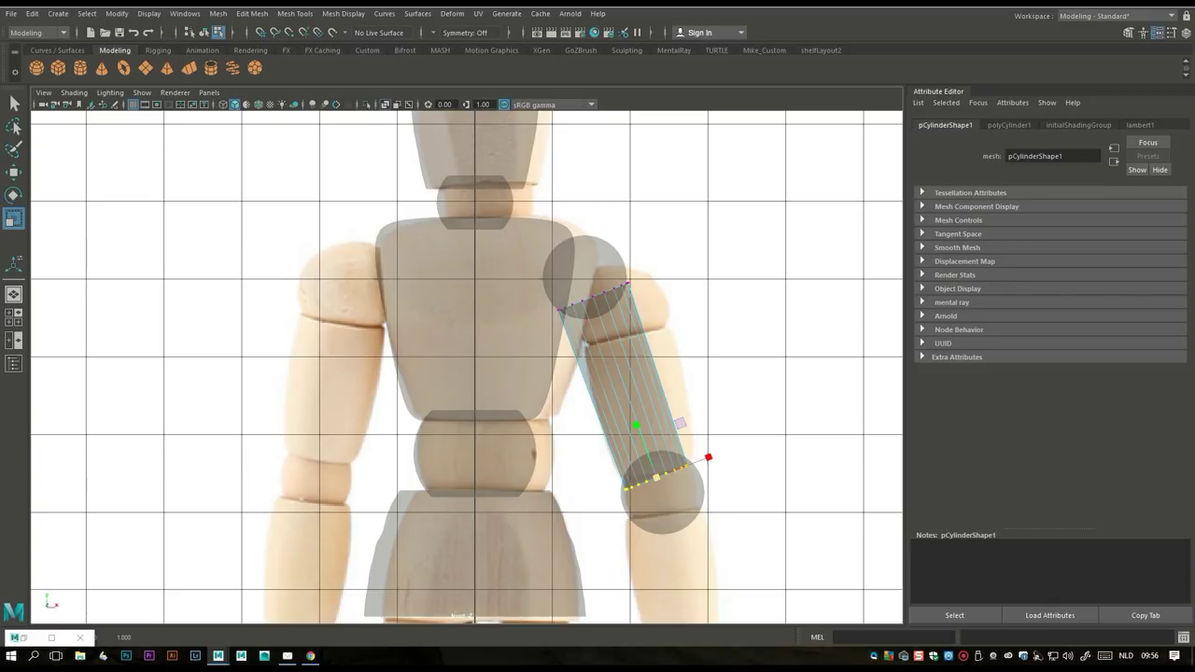
key(w)
- Select the elbow sphere as an object and scale it down slightly to fit the end of the upper arm
click(665, 488)
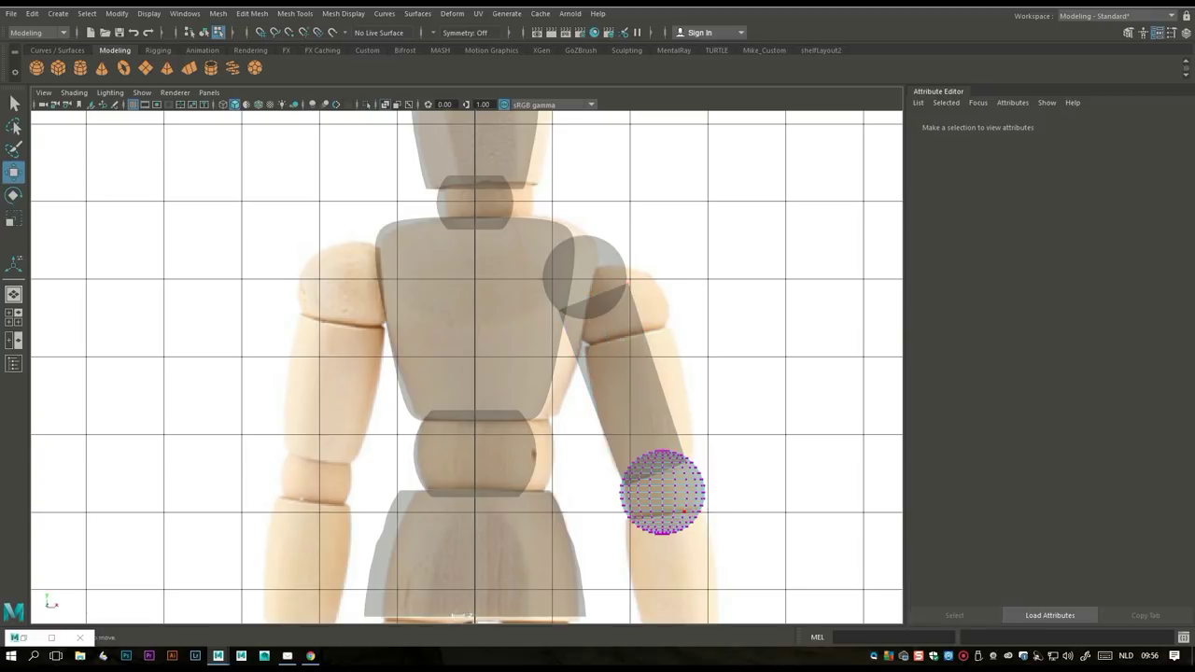
right_drag(667, 283, 727, 278)
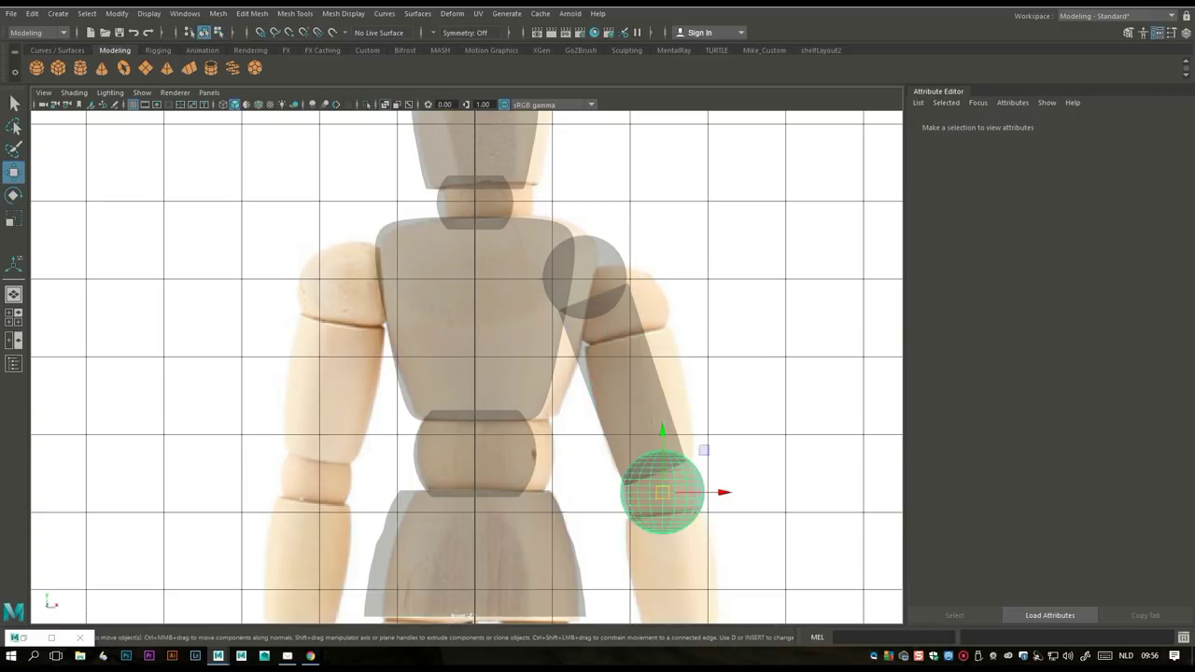
key(r)
drag(662, 492, 644, 493)
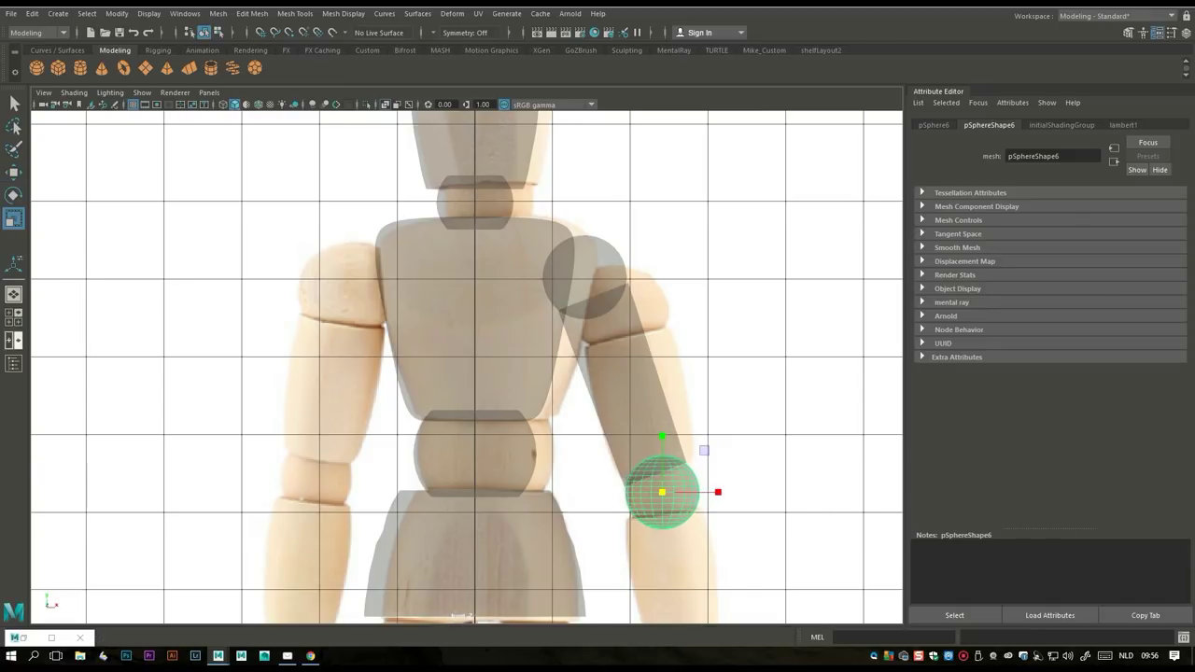
- In the perspective view, insert multiple evenly spaced edge loops along the upper arm cylinder
key(space)
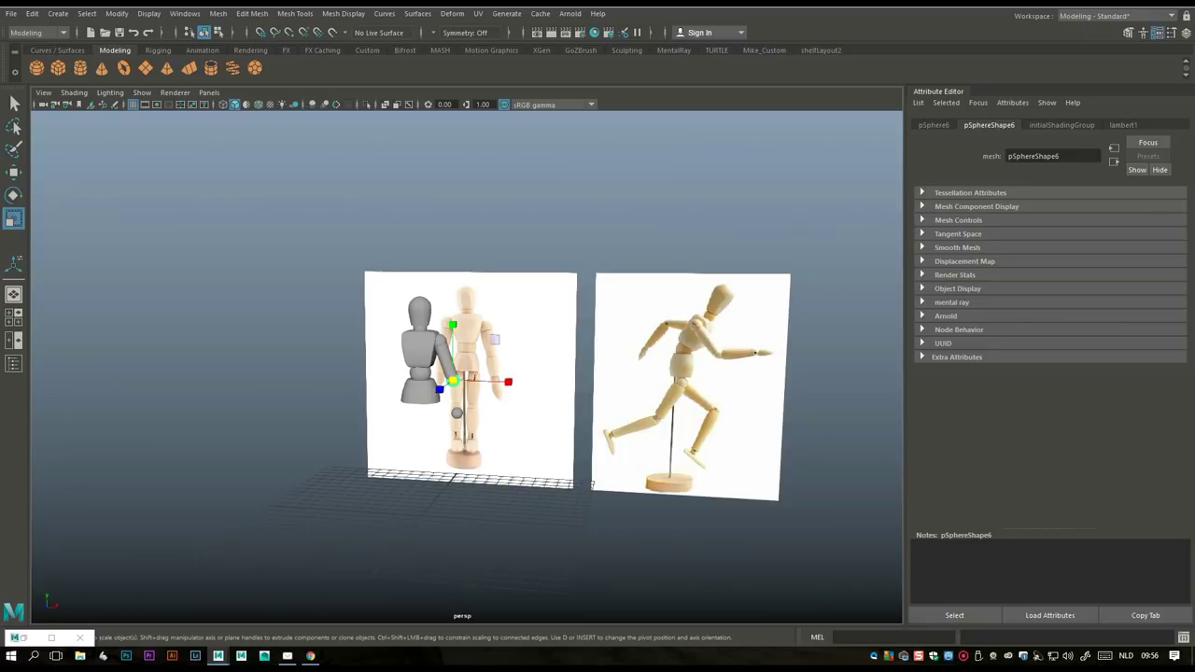
scroll(467, 364, up, 10)
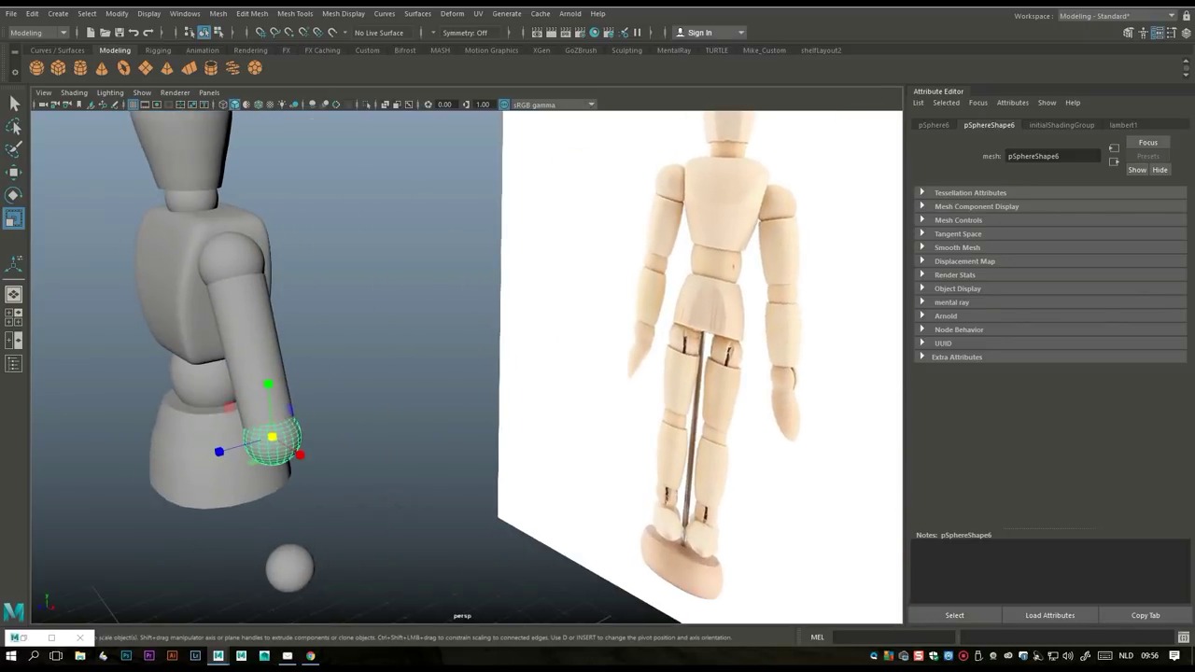
alt+drag(467, 364, 644, 371)
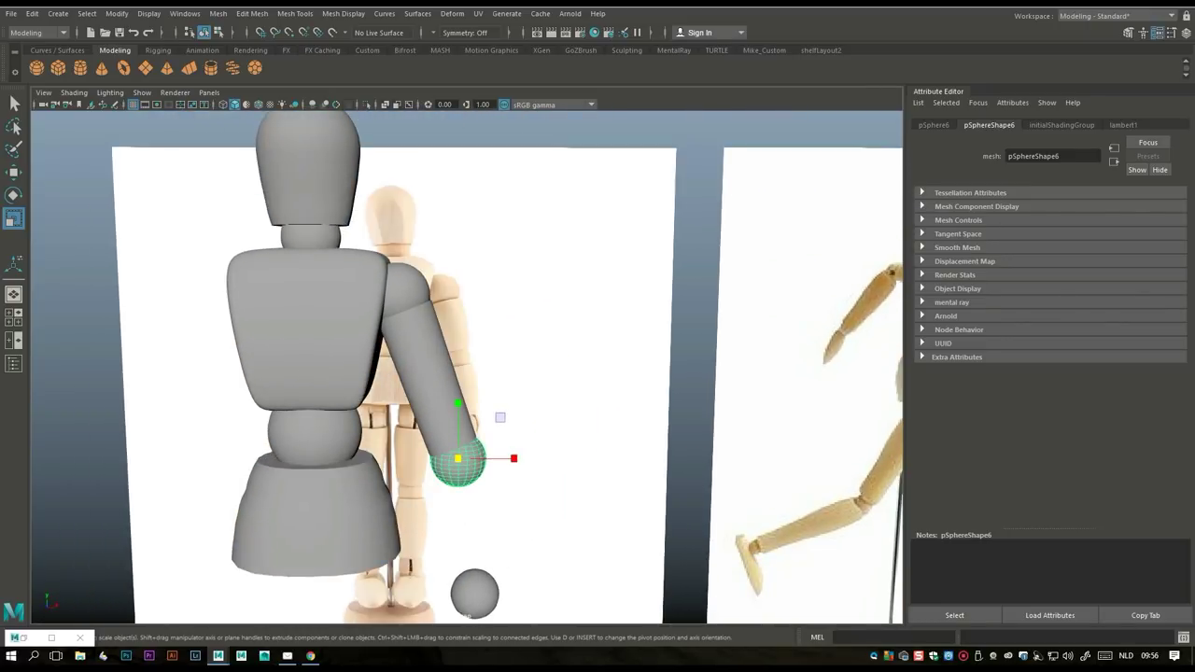
click(422, 374)
click(295, 13)
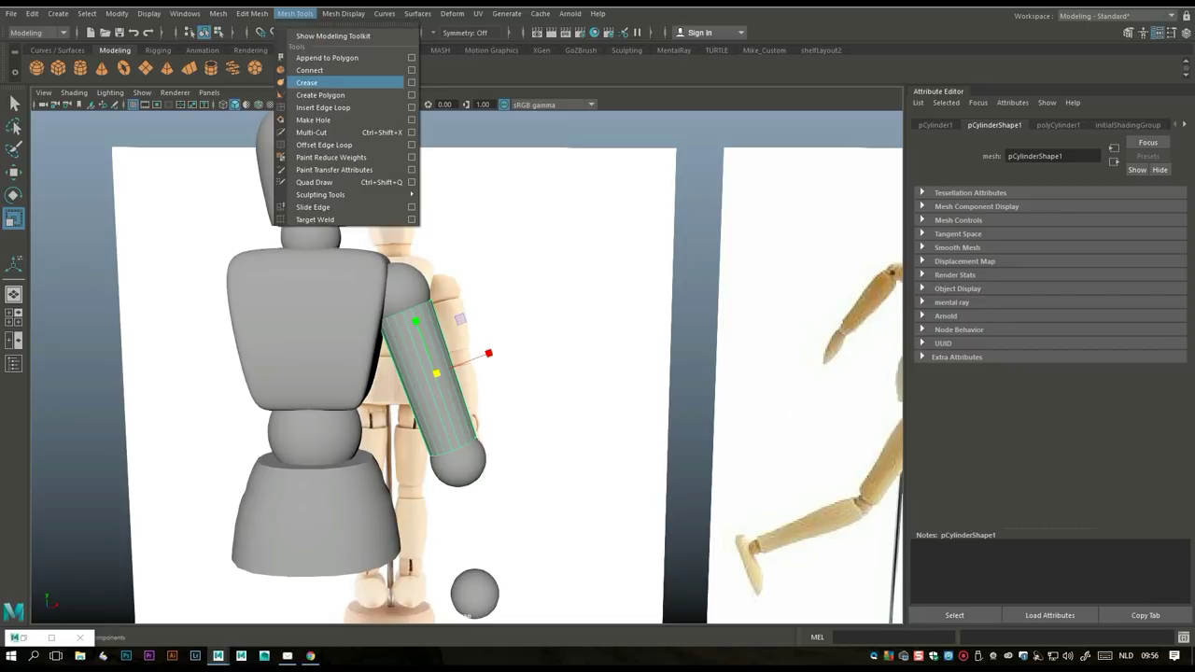
click(323, 108)
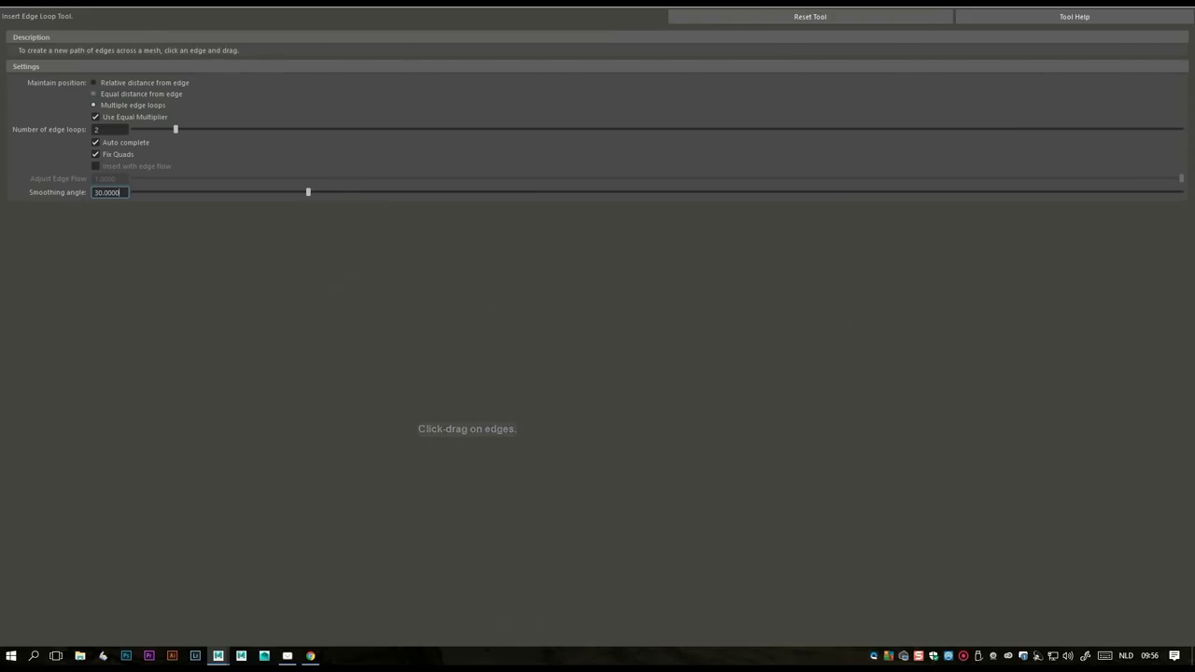
click(108, 129)
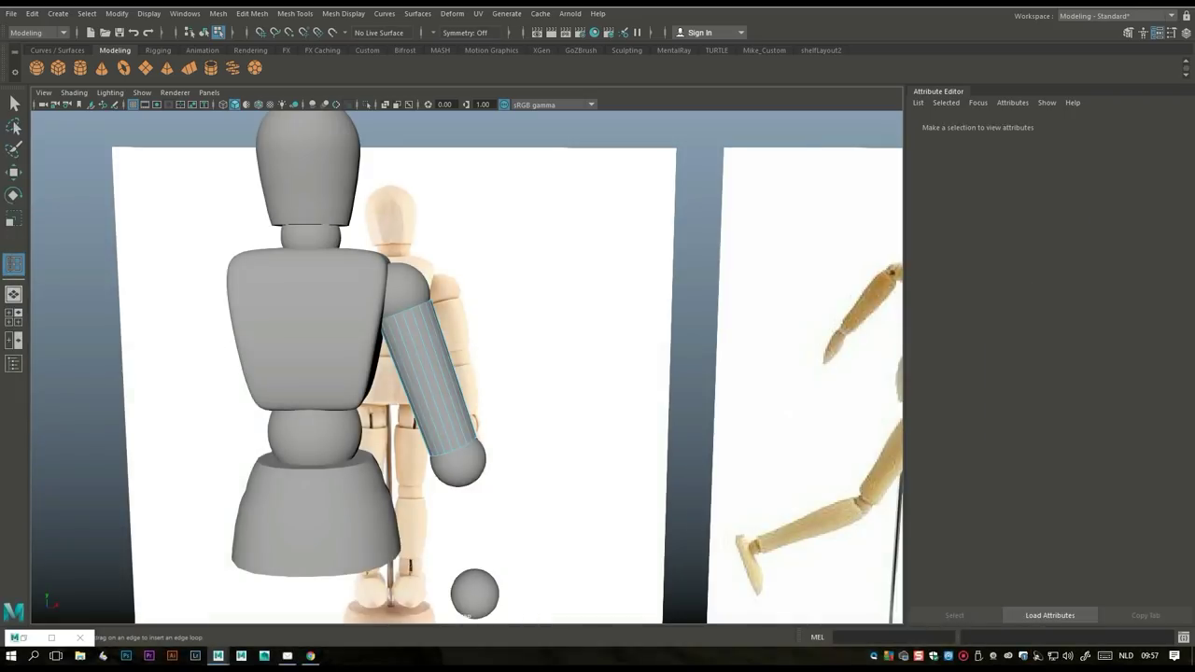
click(432, 326)
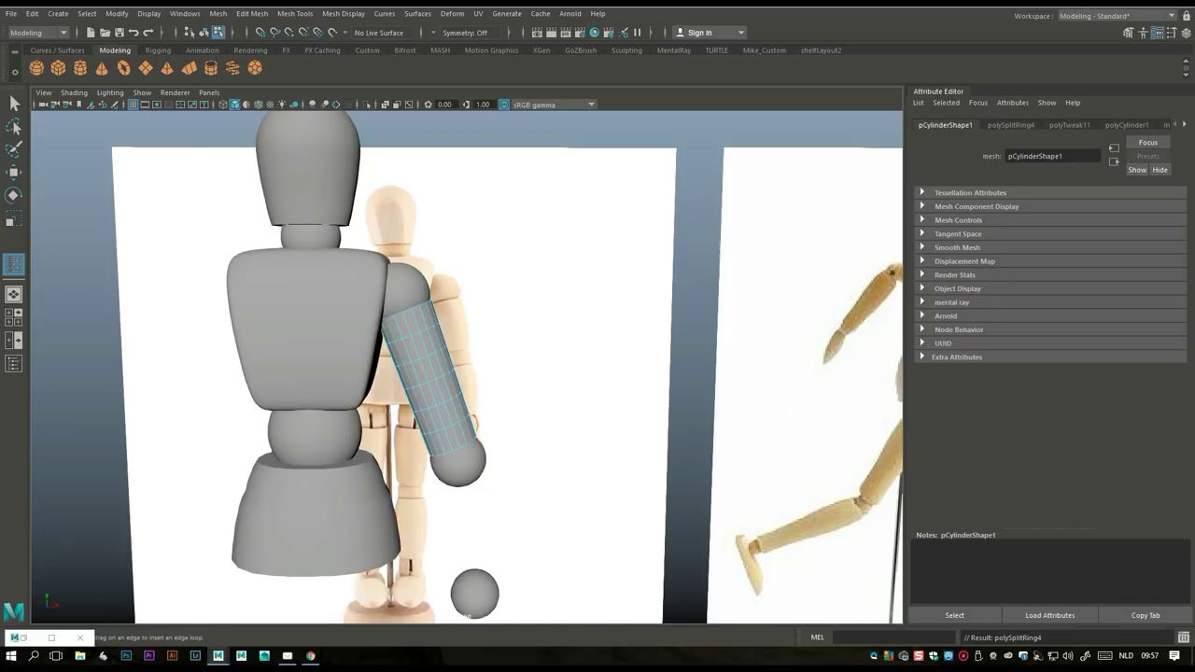
- Scale the upper arm cylinder's edge loops one after another to give the arm a gently rounded contour
key(q)
right_drag(422, 280, 427, 316)
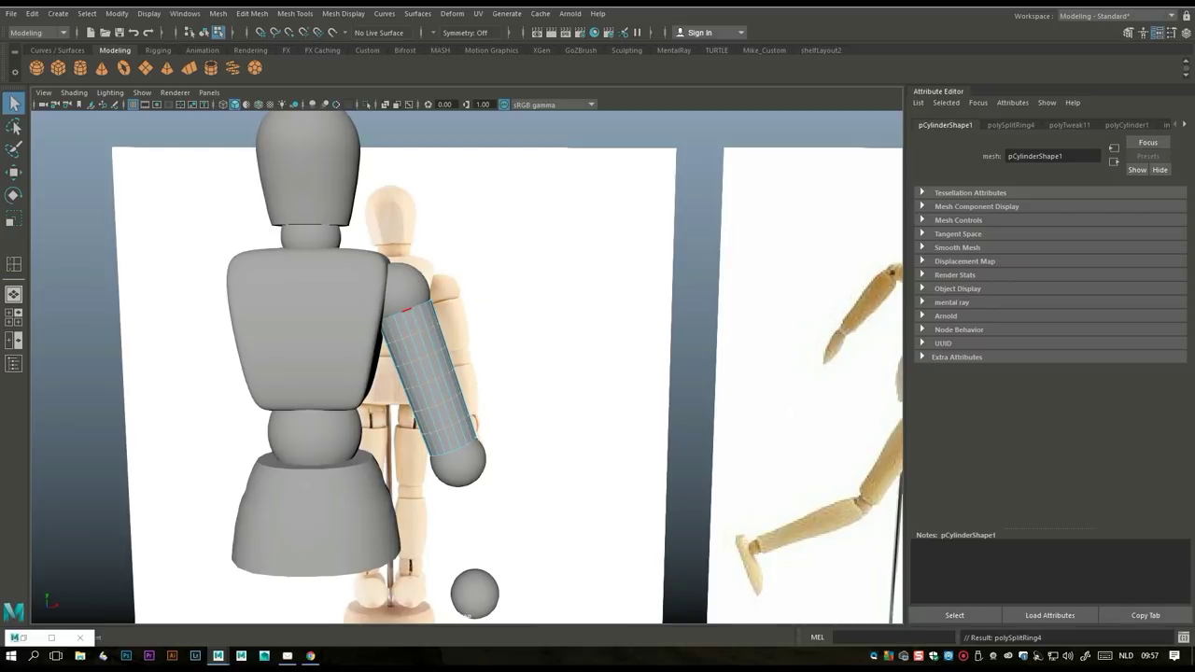
key(r)
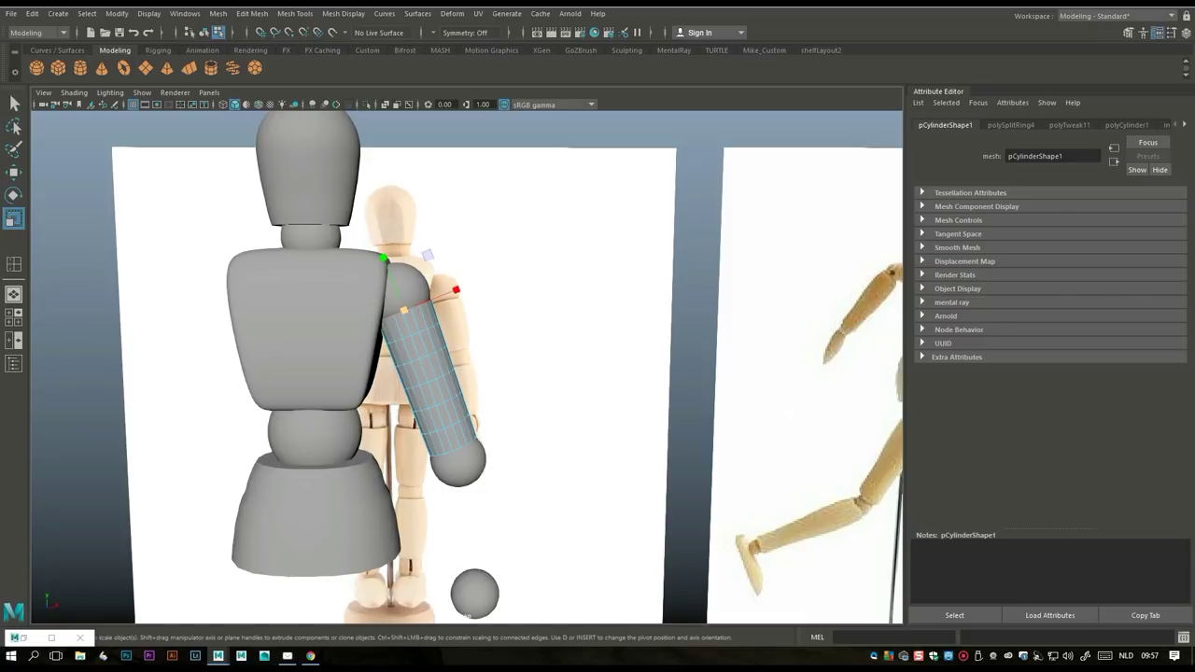
drag(404, 310, 403, 310)
click(412, 332)
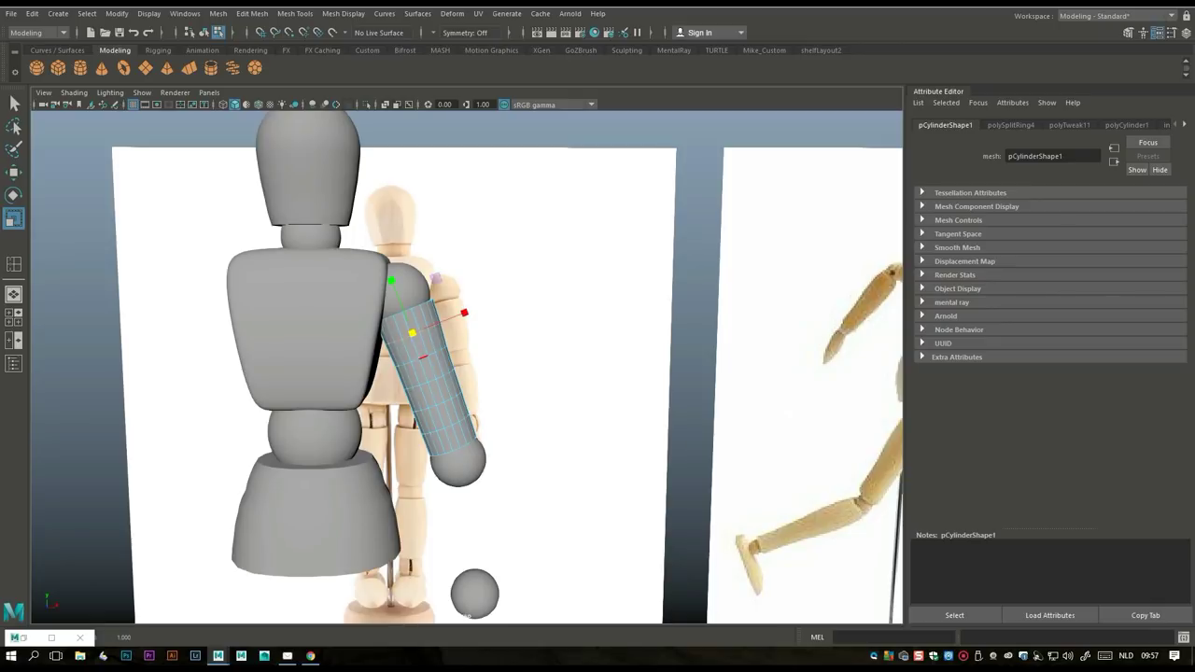
click(418, 353)
drag(420, 354, 420, 356)
click(427, 378)
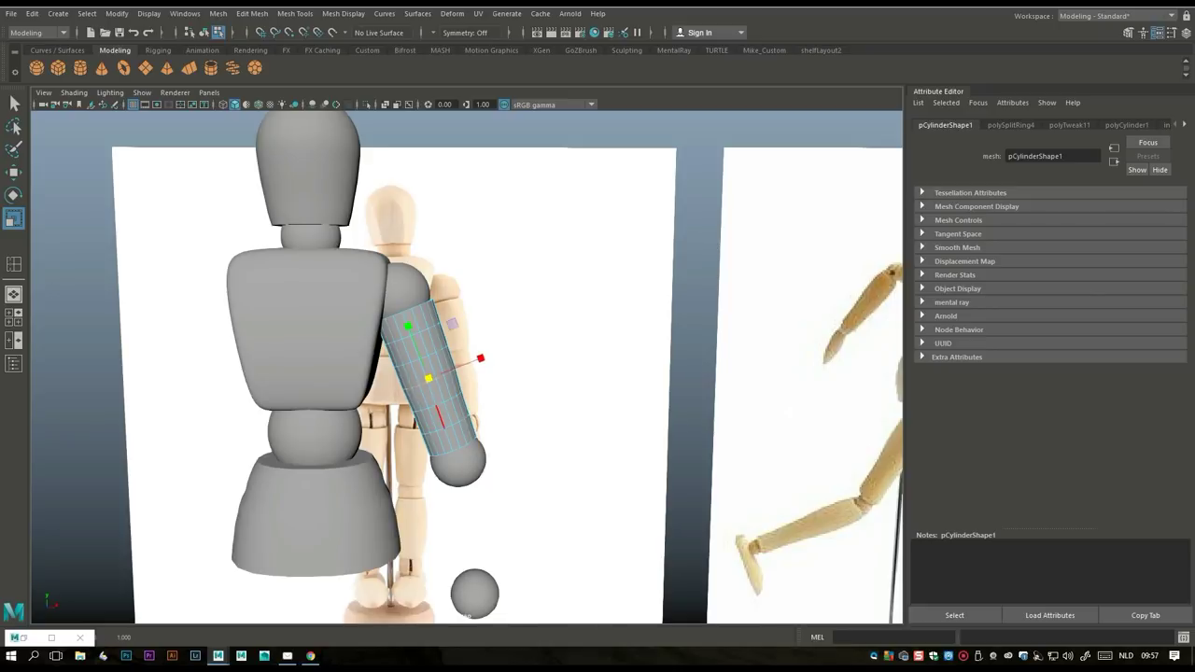
click(436, 402)
click(436, 401)
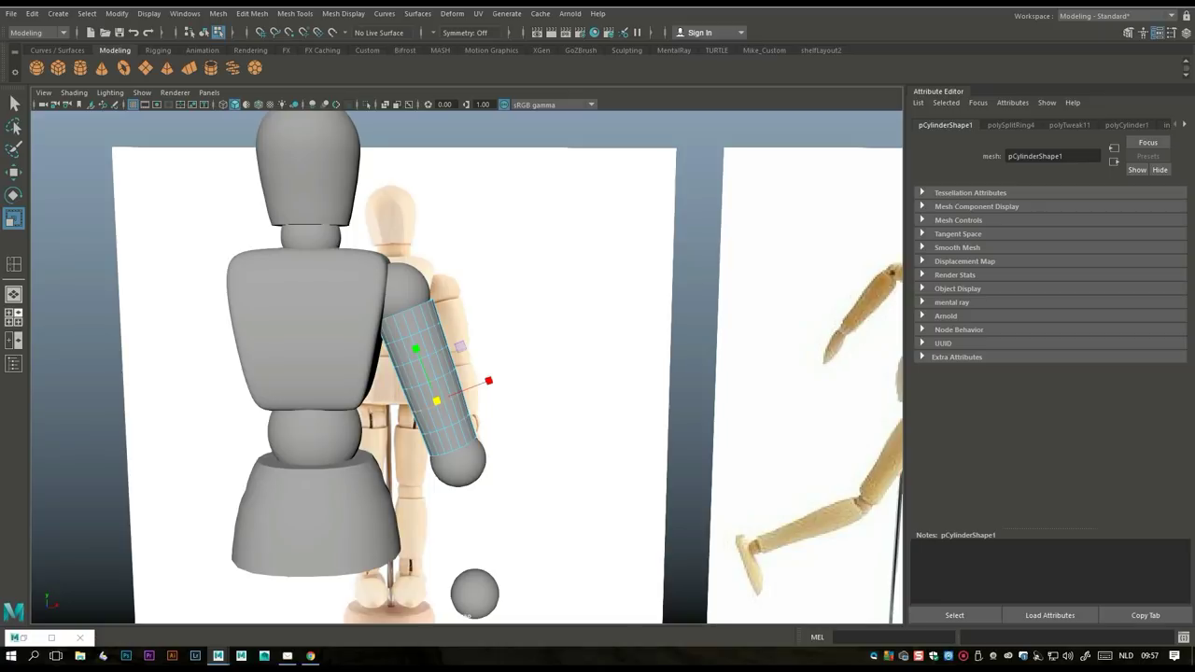
- Duplicate the upper arm cylinder as an object and move the copy down below the elbow for the forearm
key(f)
alt+drag(467, 374, 584, 322)
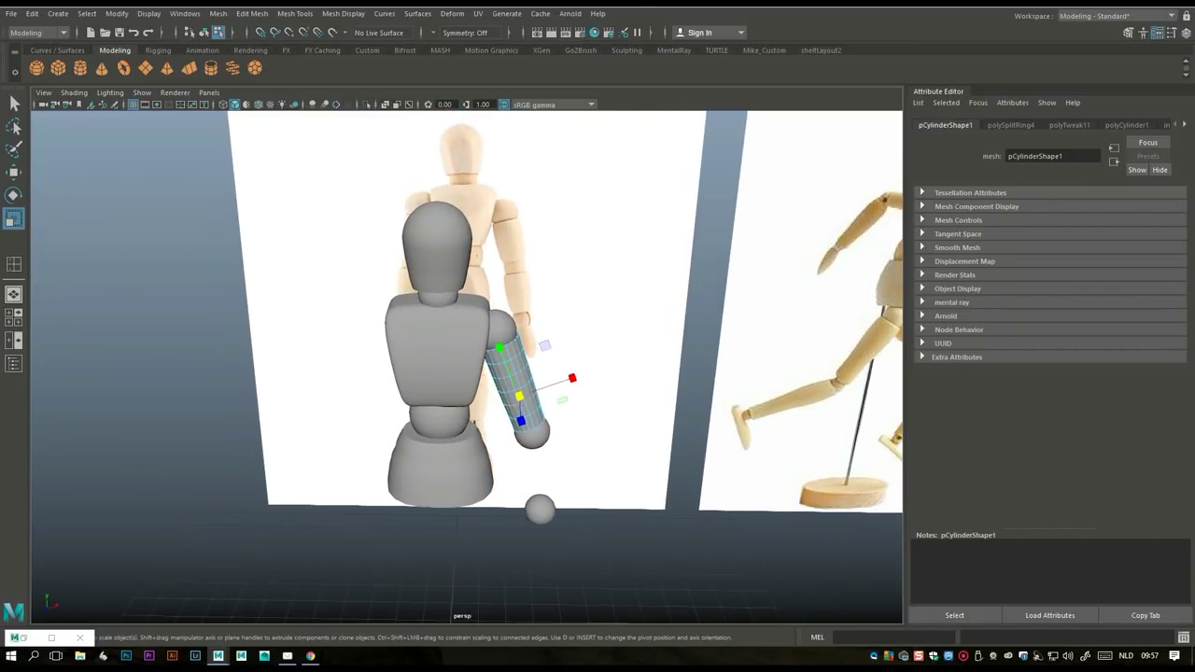
scroll(499, 392, down, 4)
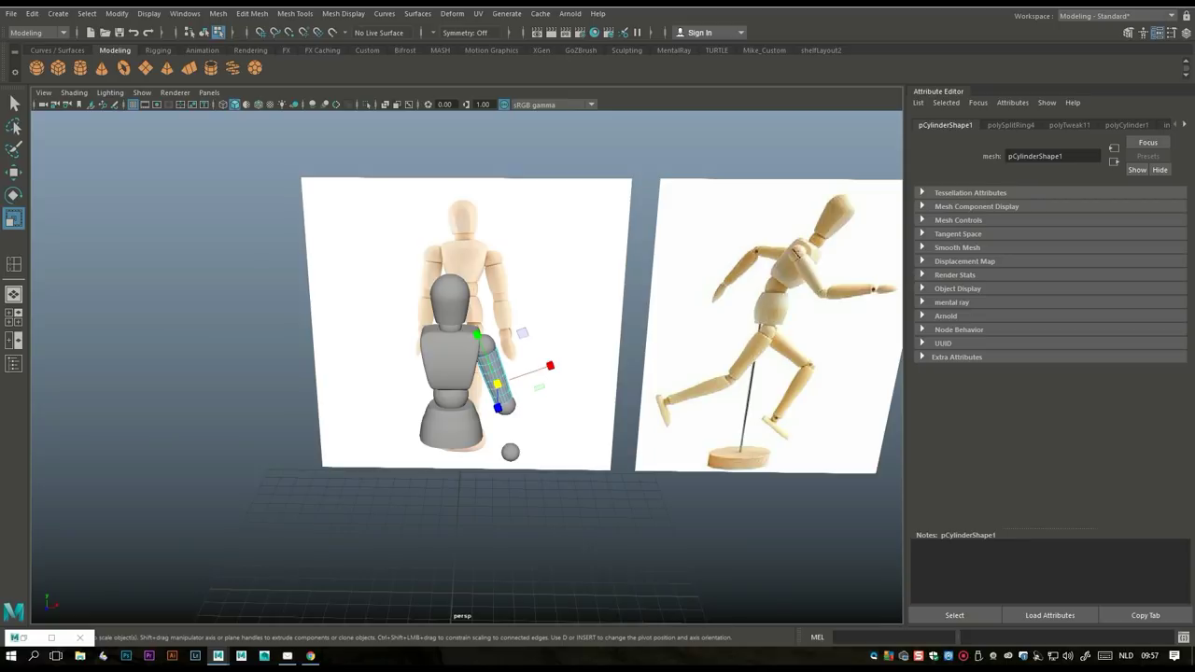
scroll(500, 392, up, 4)
alt+drag(583, 323, 532, 303)
right_drag(478, 304, 546, 279)
key(ctrl+d)
key(w)
drag(475, 322, 475, 432)
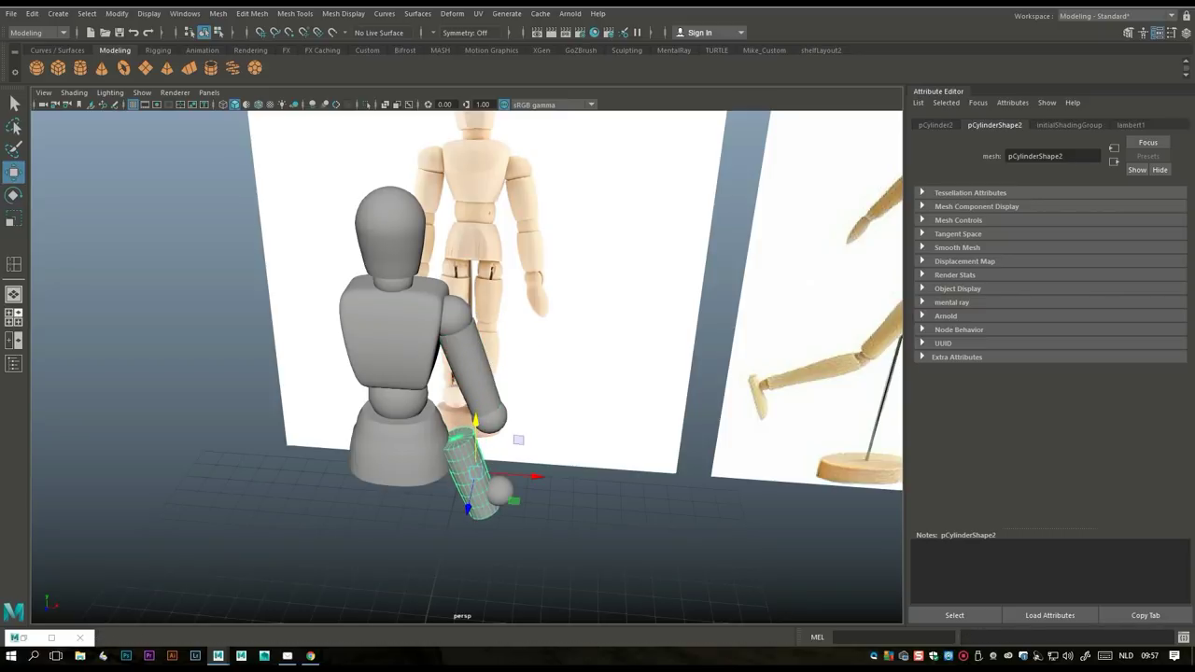
- In the front view, move and rotate the copied cylinder so it follows the reference forearm between the elbow and wrist spheres
click(14, 317)
key(space)
alt+middle_drag(560, 467, 480, 327)
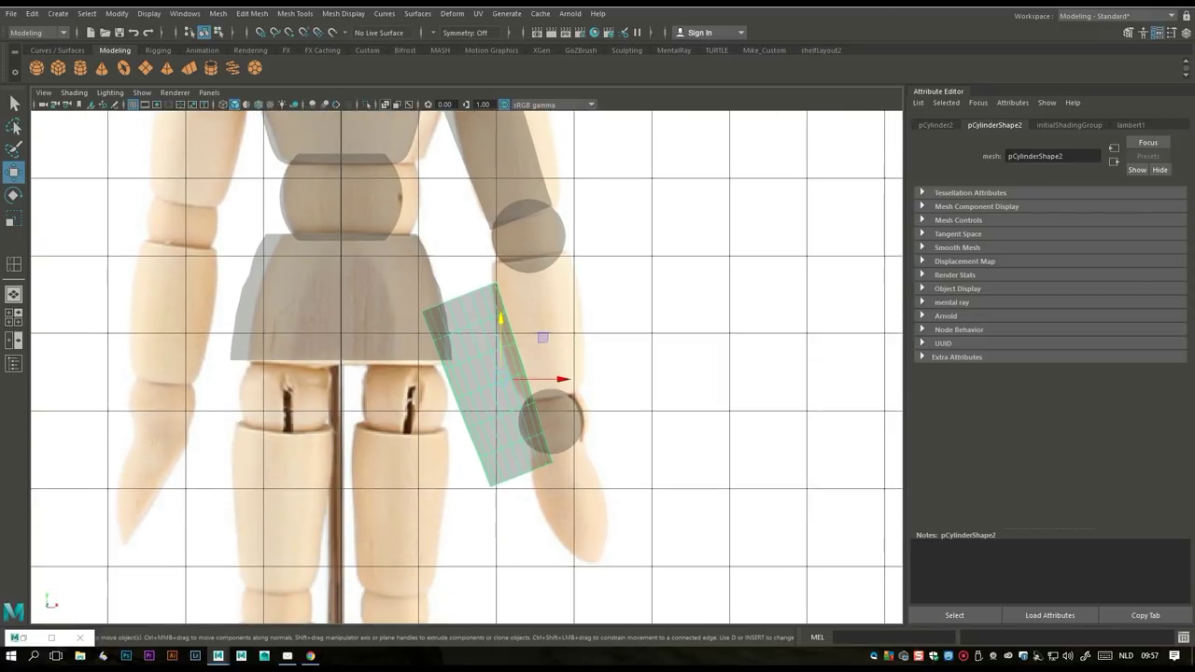
mouse_move(513, 388)
mouse_down()
mouse_move(571, 333)
mouse_move(629, 356)
mouse_move(627, 372)
mouse_up()
key(e)
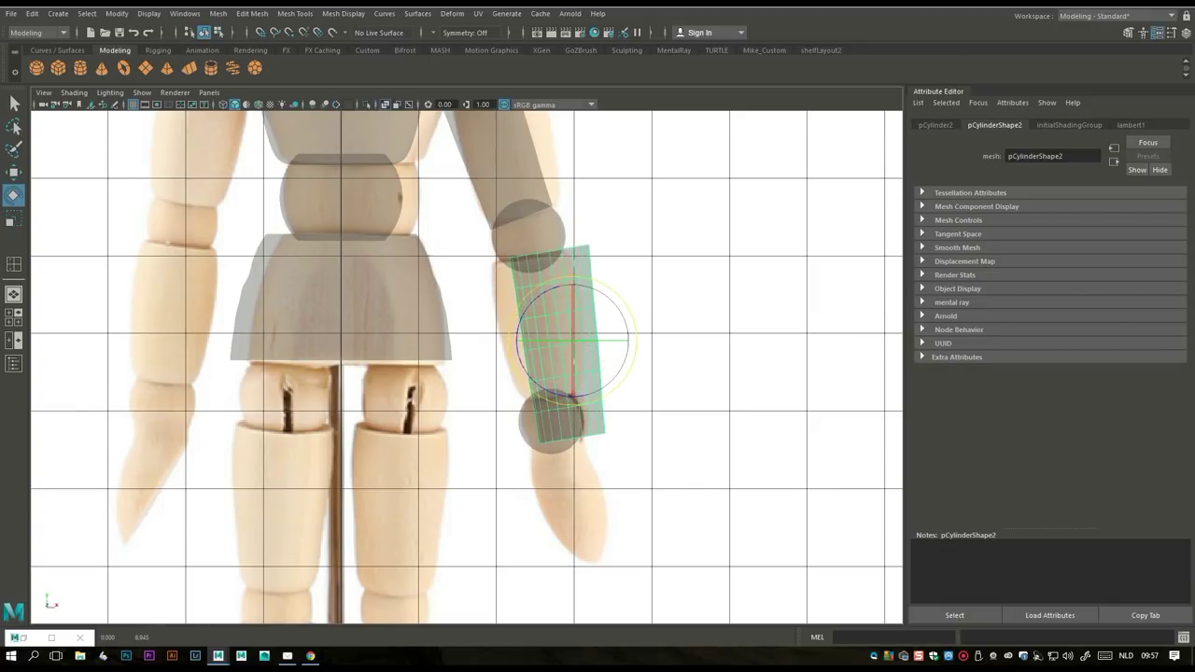
key(w)
drag(571, 339, 609, 337)
- Scale the forearm cylinder narrower and shorter and nudge it up so it fits between the elbow and wrist spheres
key(r)
key(w)
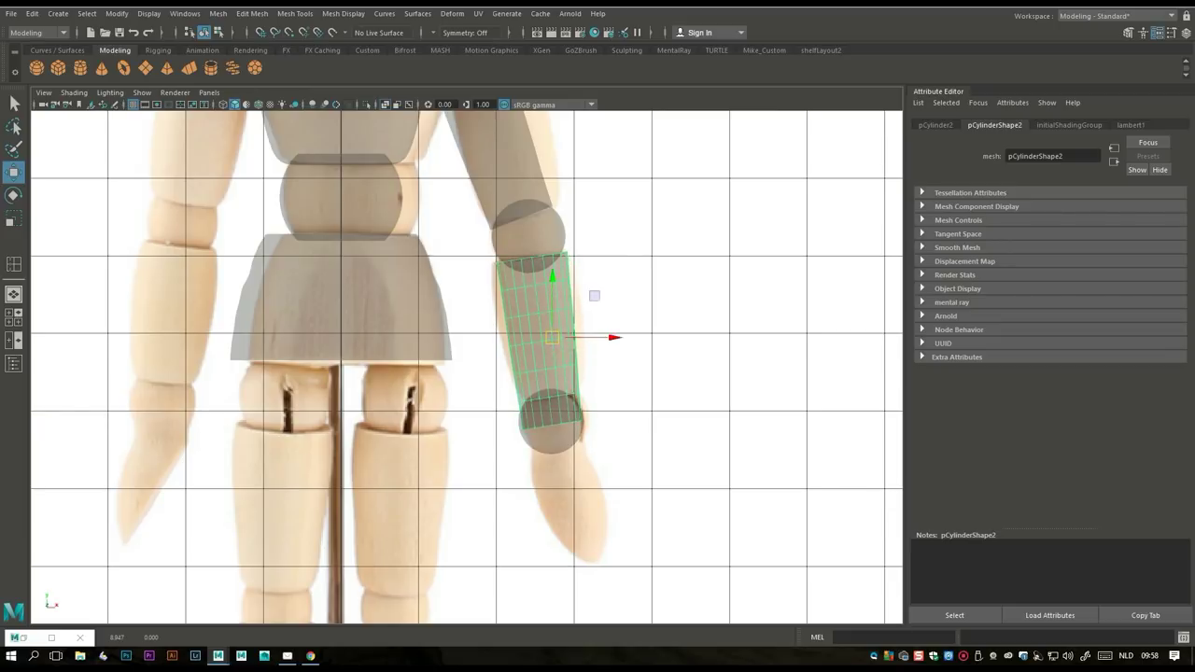
key(r)
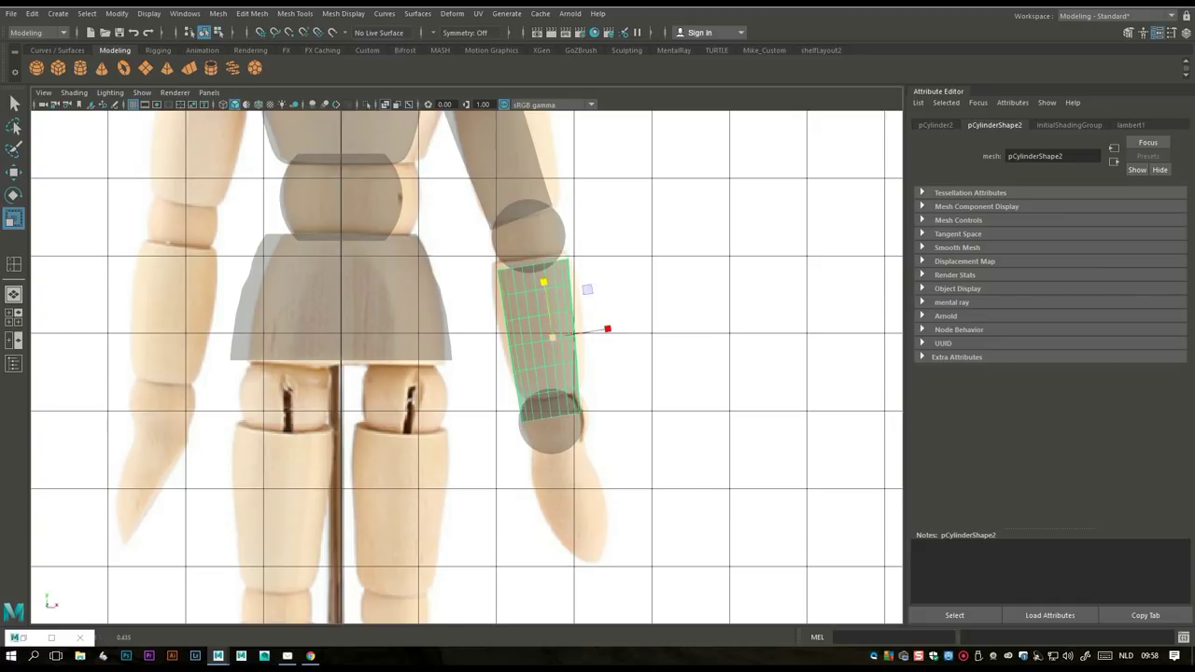
key(w)
middle_drag(609, 345, 609, 337)
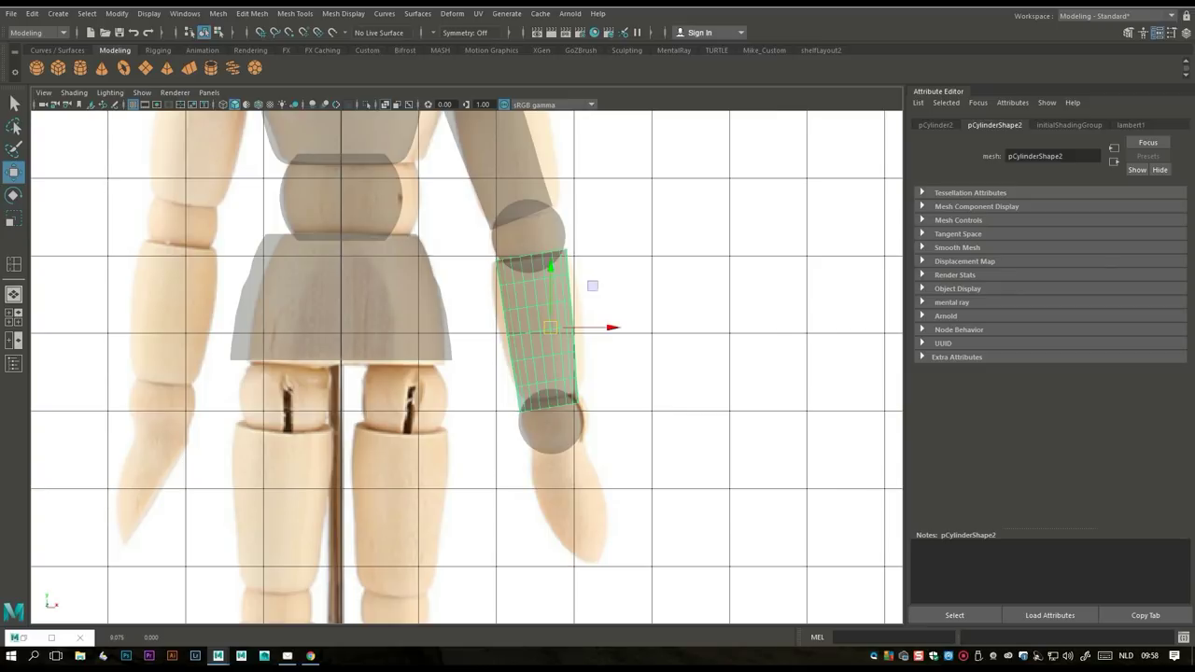
key(space)
key(space)
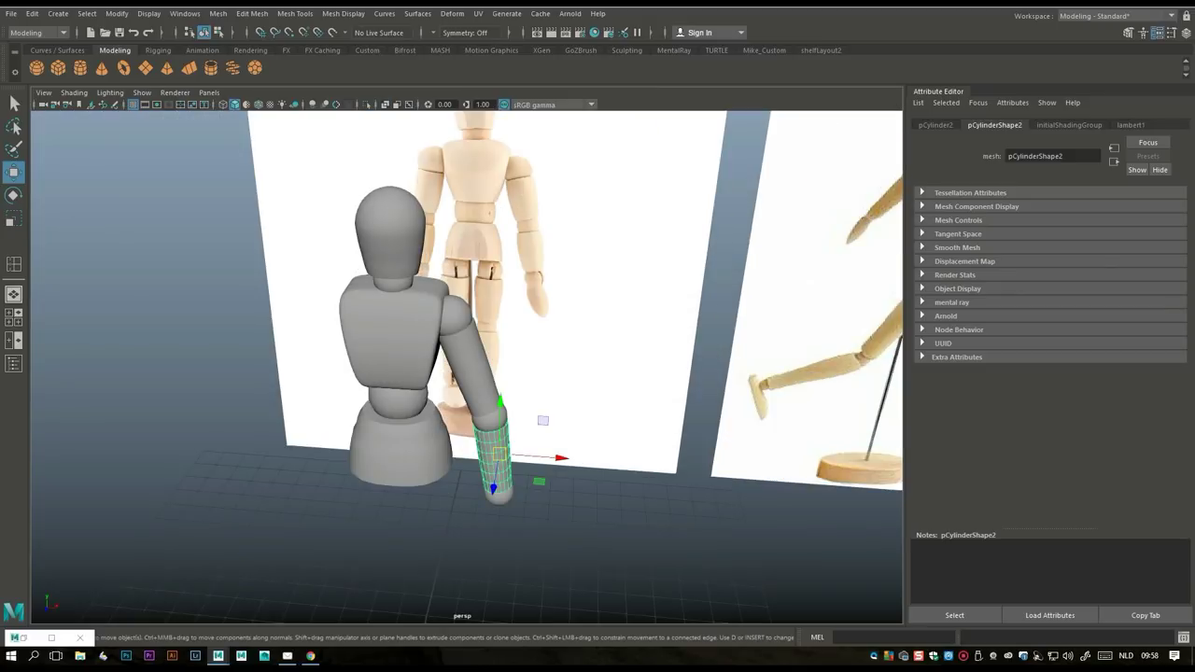
- In the perspective view, scale the edge loop at the forearm's wrist end inward to narrow it
click(653, 551)
alt+drag(560, 373, 677, 291)
scroll(467, 364, up, 5)
click(495, 327)
right_drag(494, 282, 494, 312)
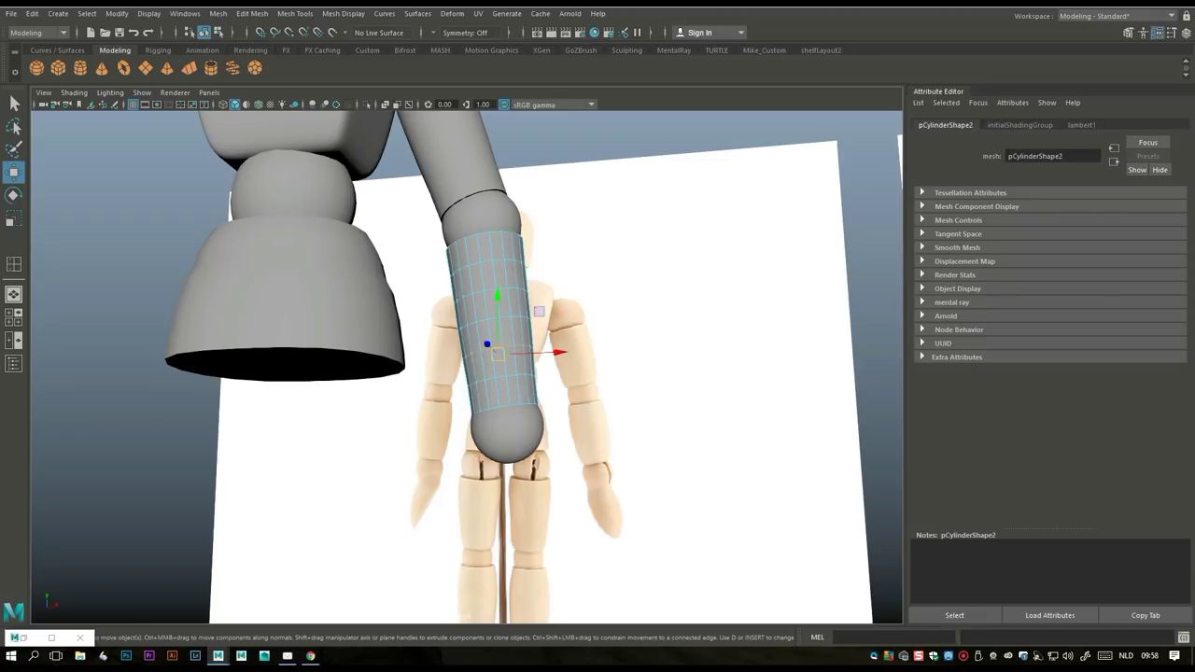
click(504, 406)
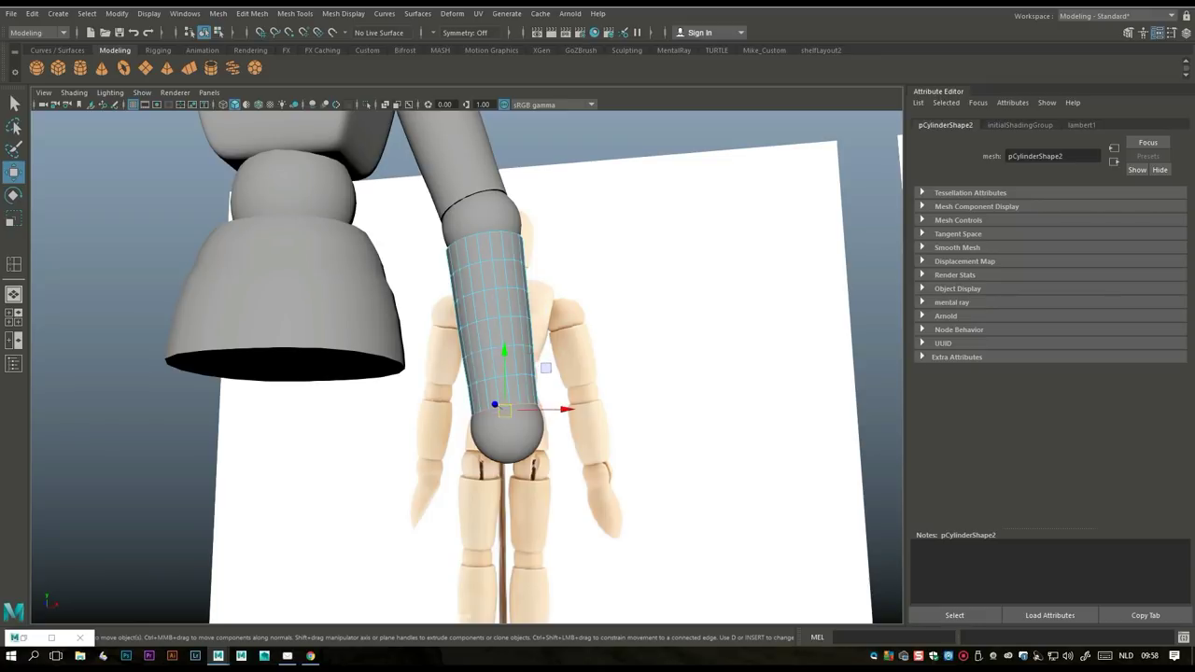
key(r)
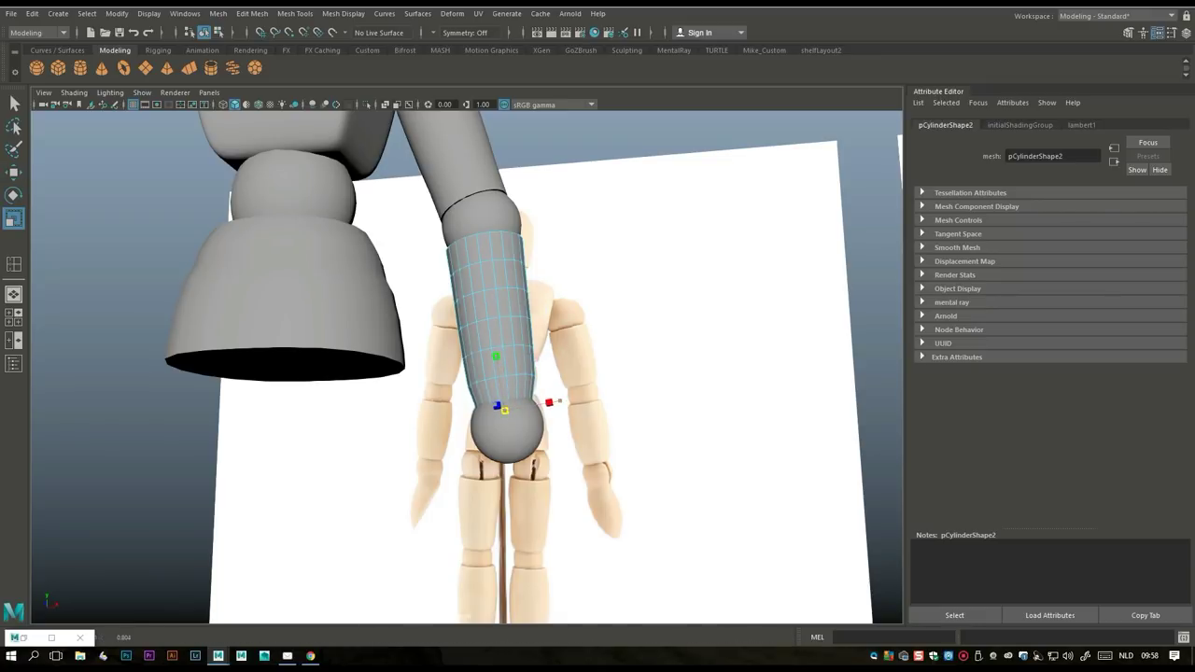
- Scale the remaining edge loops up the forearm so it tapers smoothly from the elbow to the wrist
click(495, 375)
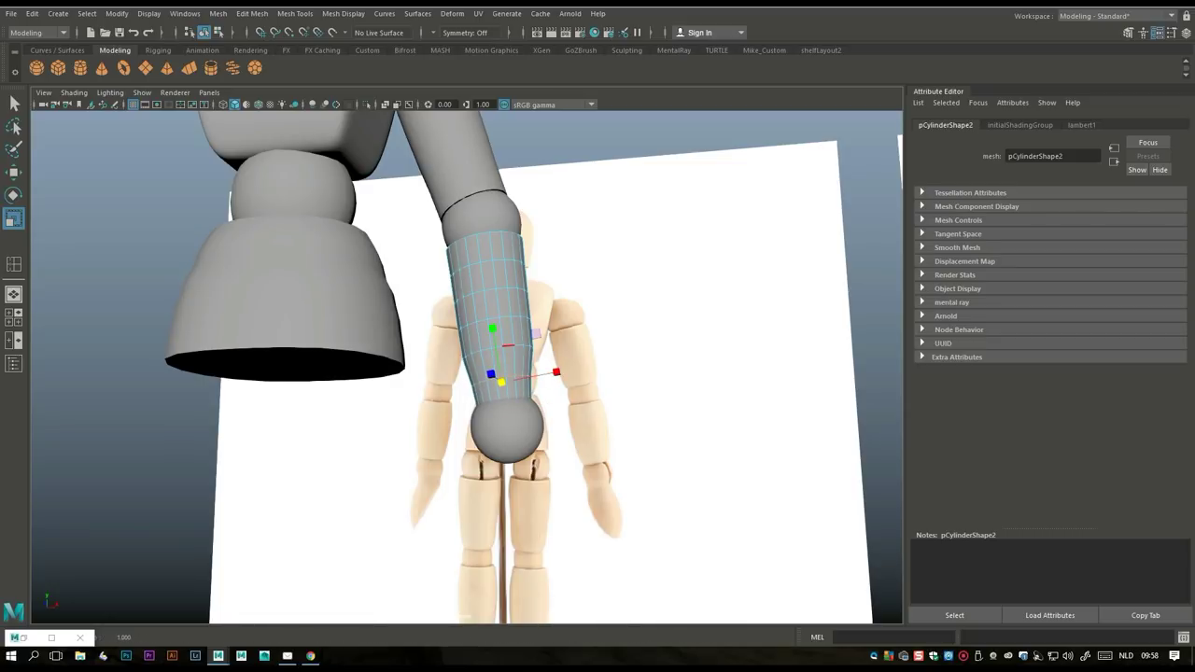
click(495, 346)
click(495, 319)
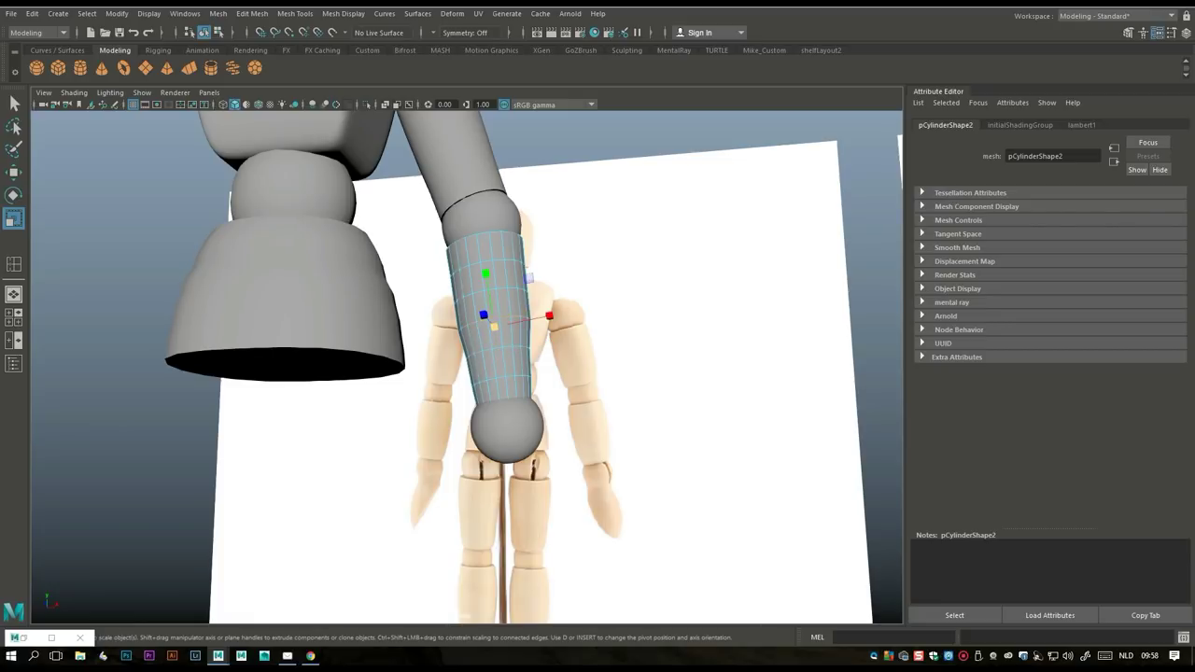
click(497, 282)
click(488, 294)
click(495, 258)
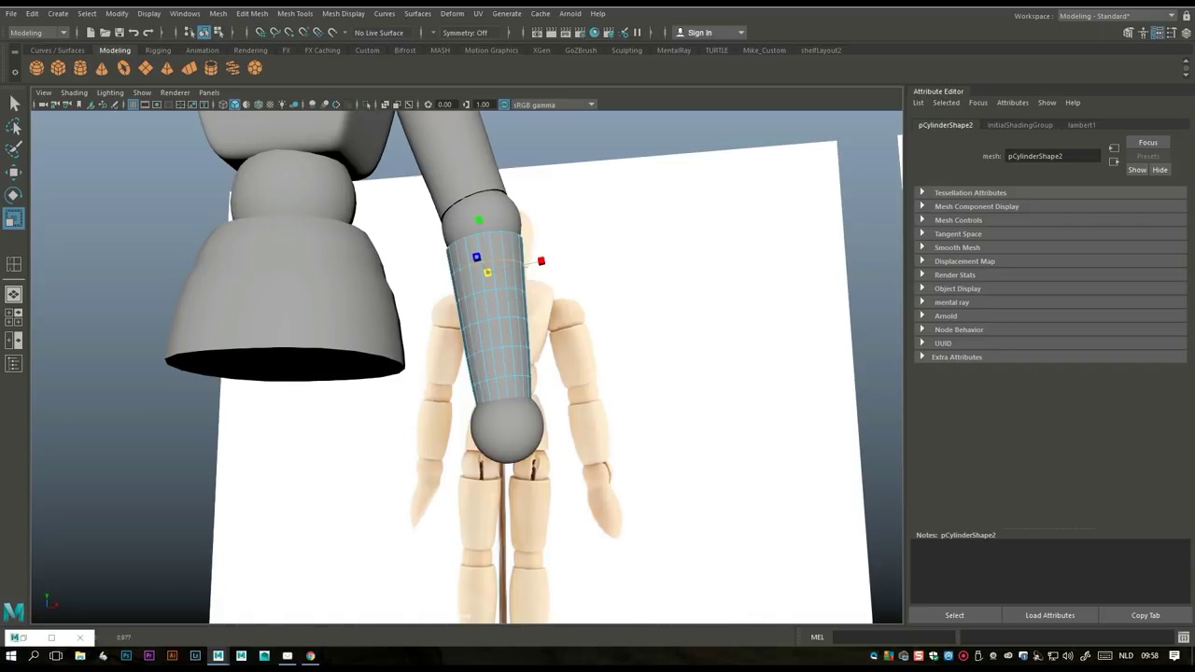
- Create a polygon cube on the grid and scale it into a low rectangular block for the hand
key(space)
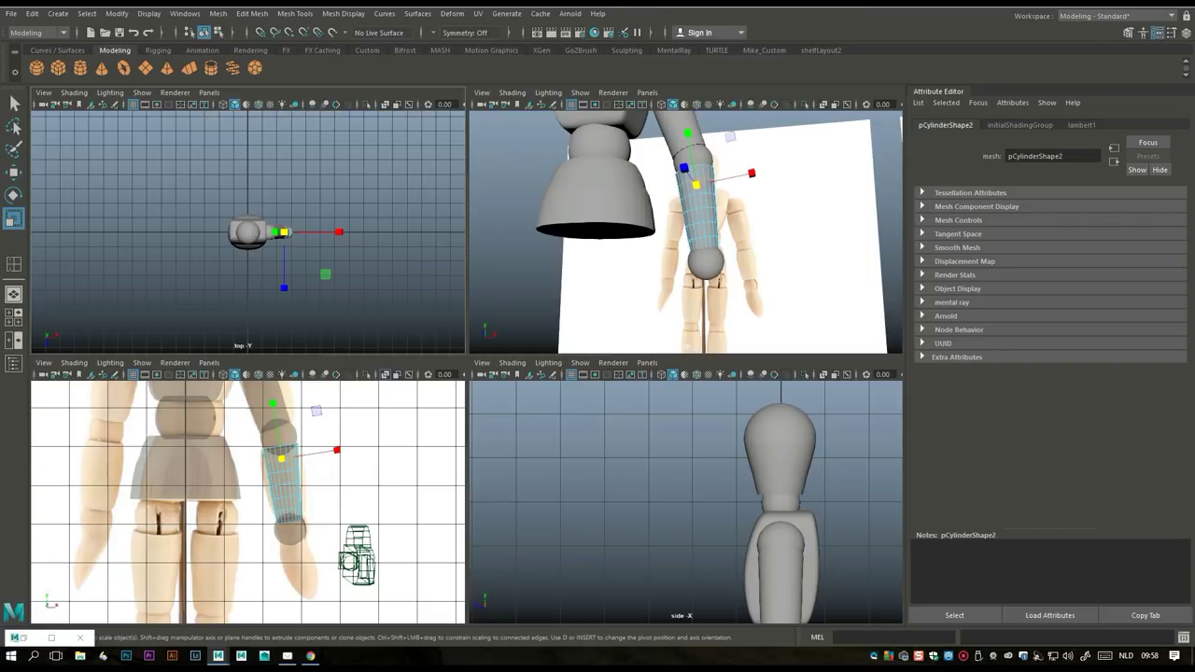
key(space)
scroll(467, 364, down, 4)
alt+drag(467, 364, 542, 336)
scroll(467, 364, up, 3)
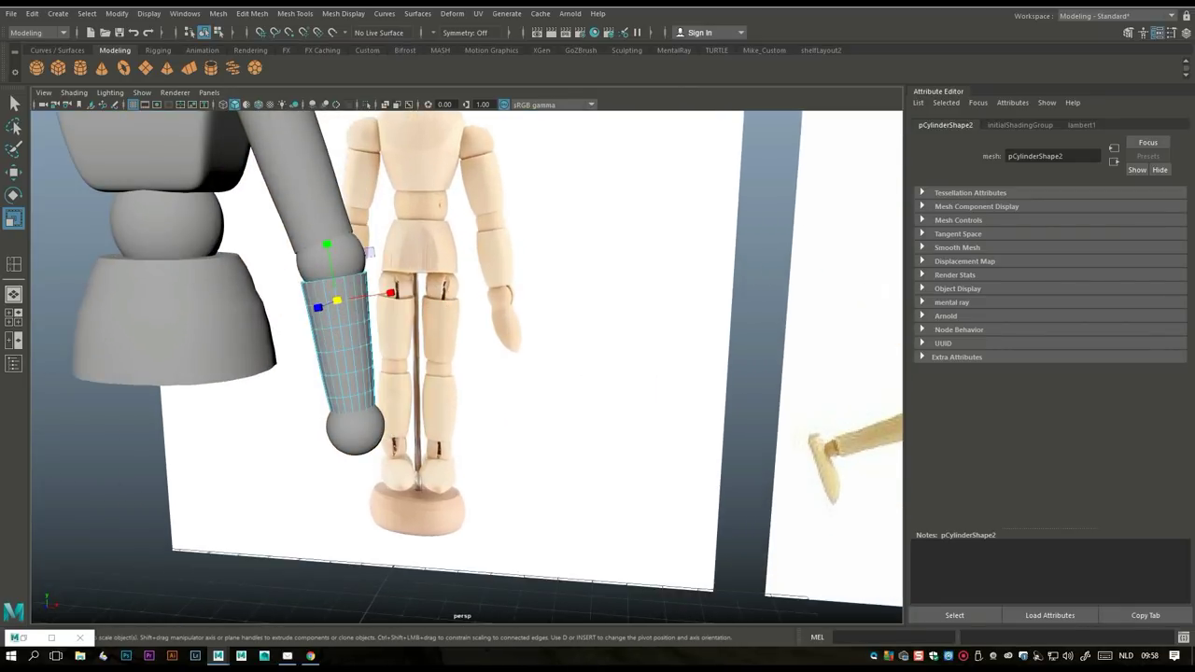
scroll(467, 364, down, 3)
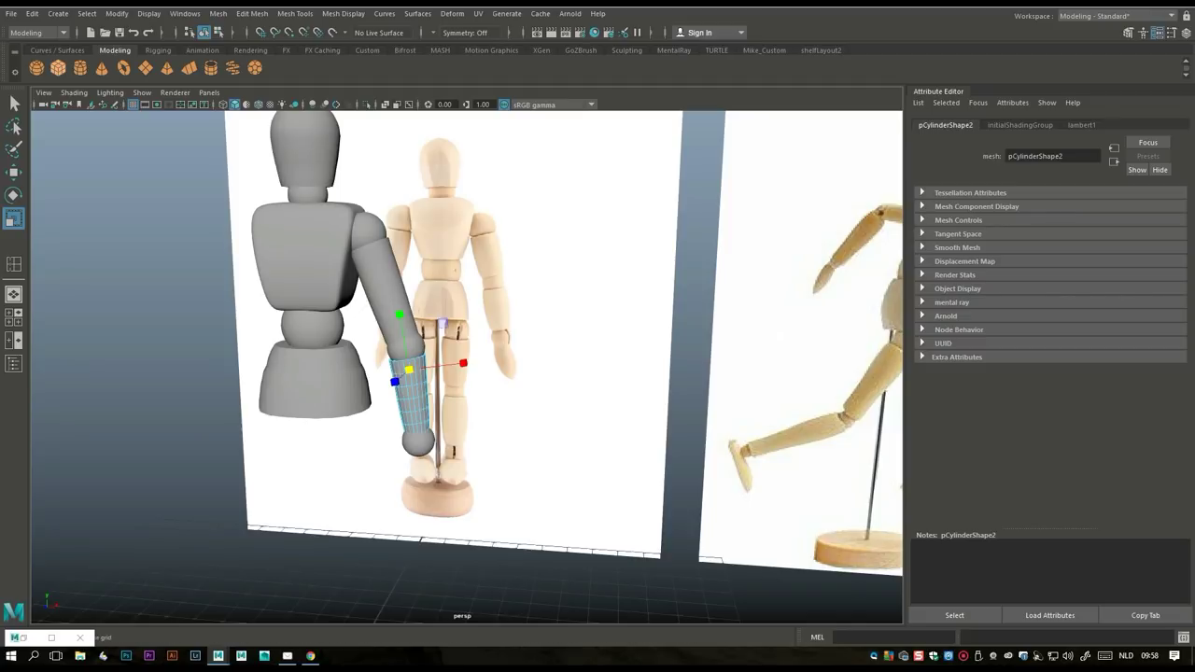
click(58, 67)
scroll(467, 364, down, 3)
scroll(467, 365, up, 2)
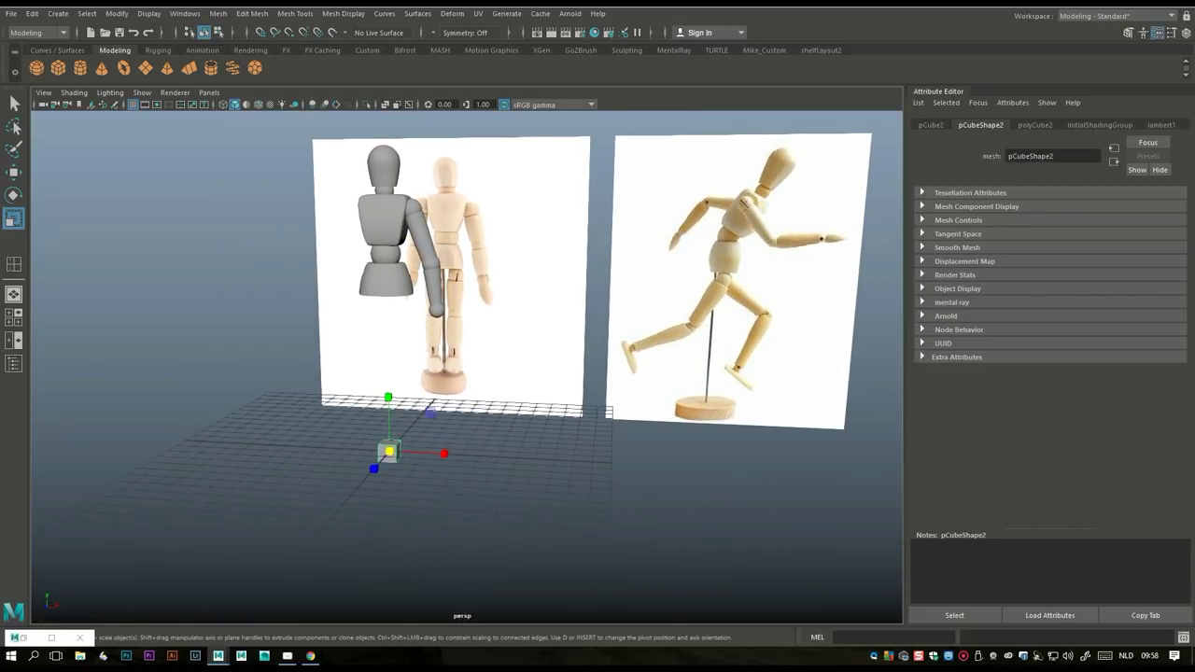
scroll(467, 364, up, 3)
drag(389, 507, 516, 519)
- Insert five evenly spaced edge loops running along the length of the hand block
alt+drag(653, 420, 603, 565)
alt+drag(560, 467, 551, 392)
click(294, 13)
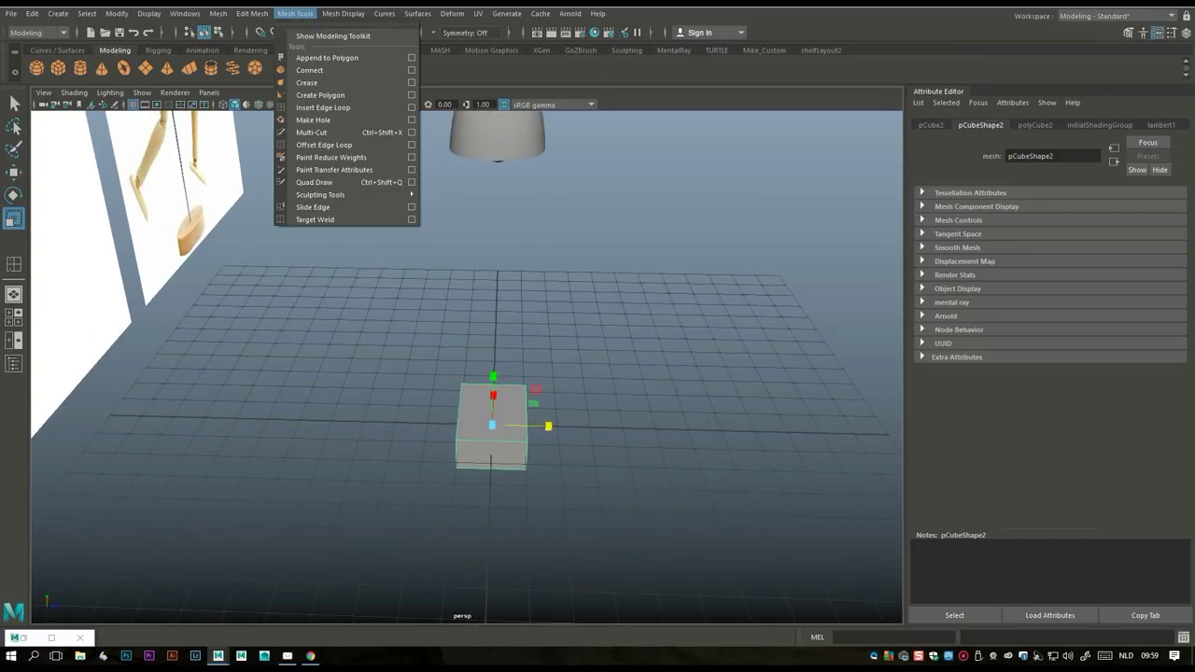
click(337, 106)
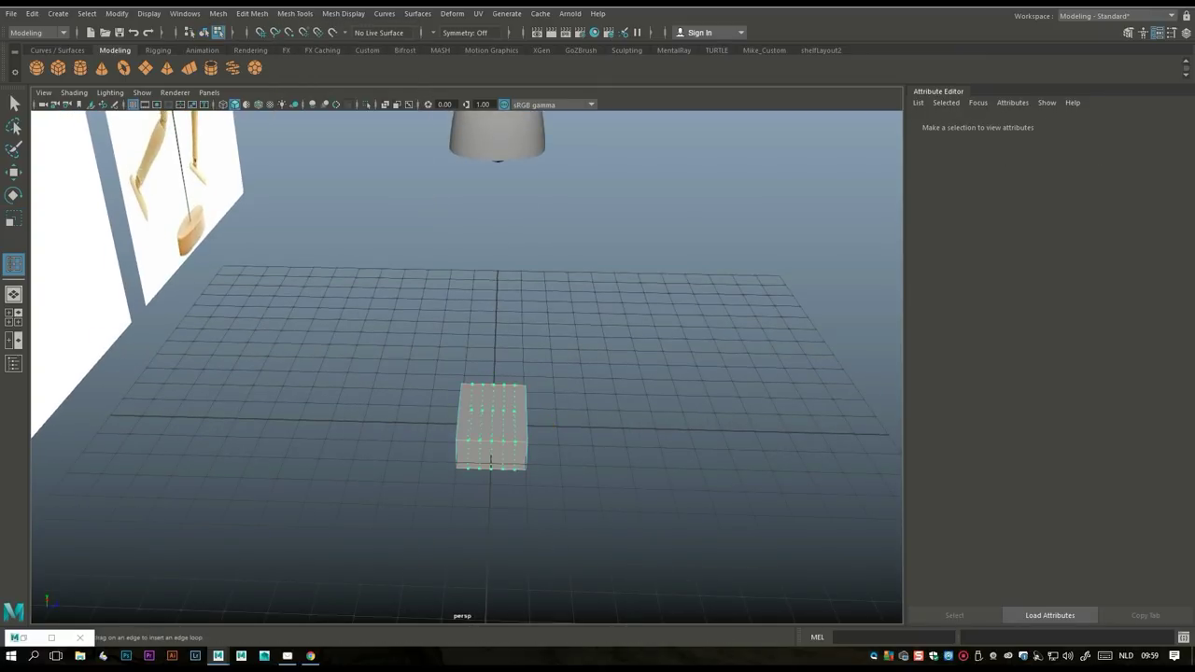
click(490, 460)
- In the top view, select the hand block as an object and move it along X, clear of the mannequin's arm
click(13, 317)
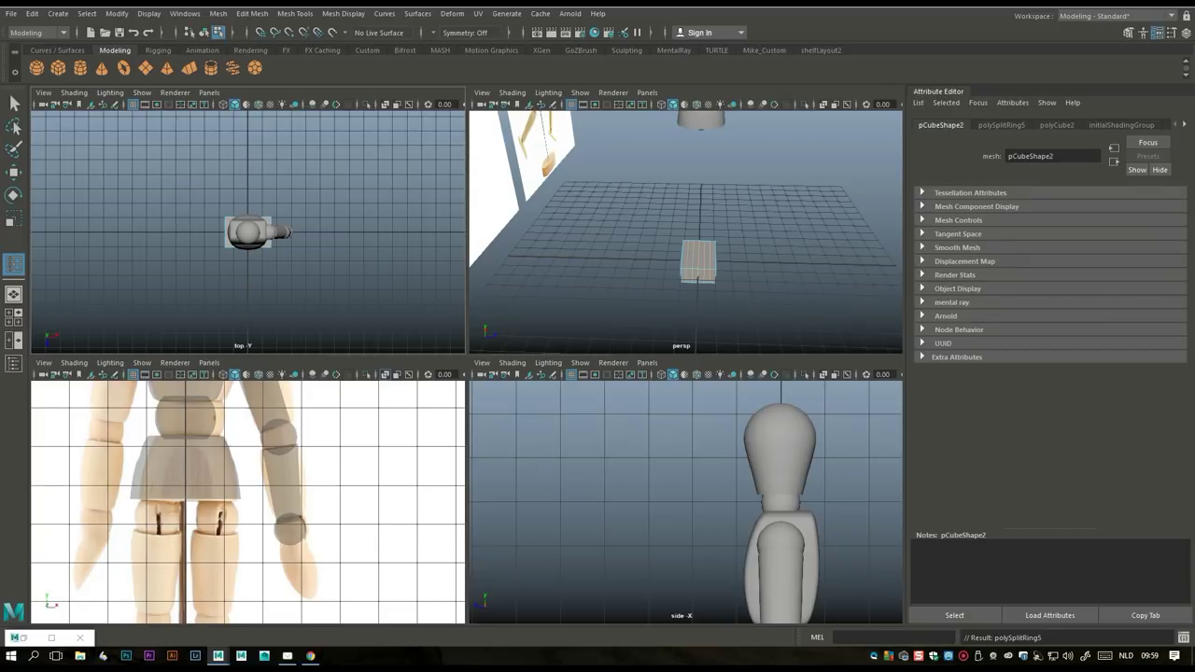
key(space)
scroll(467, 367, up, 3)
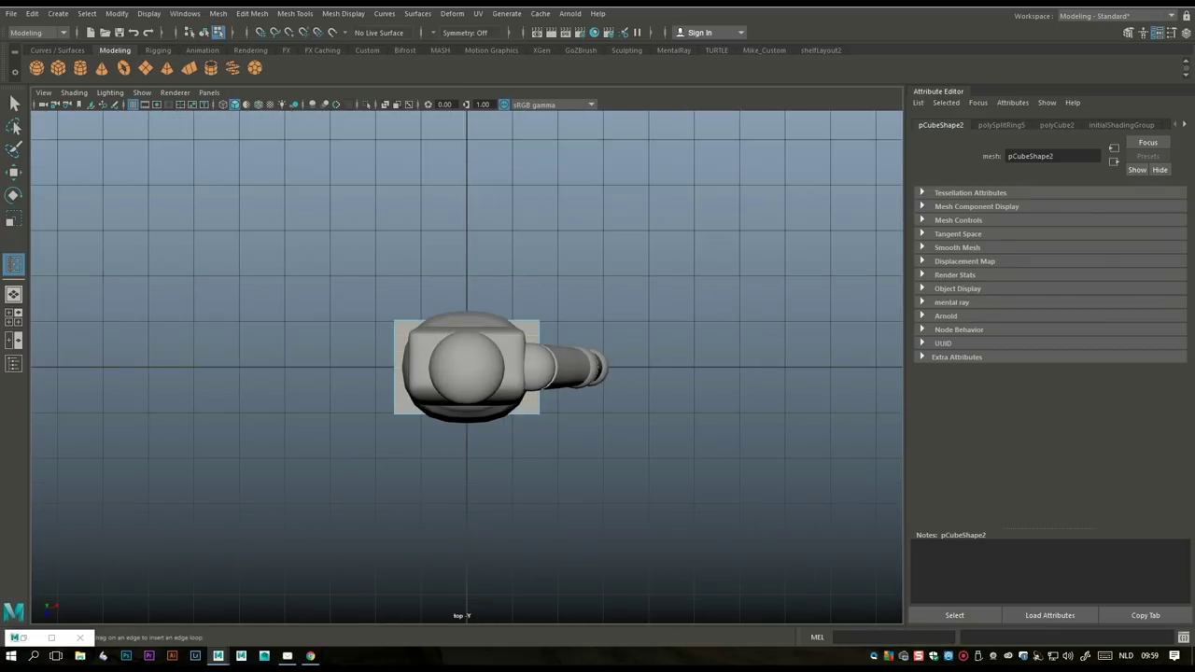
right_drag(507, 326, 588, 265)
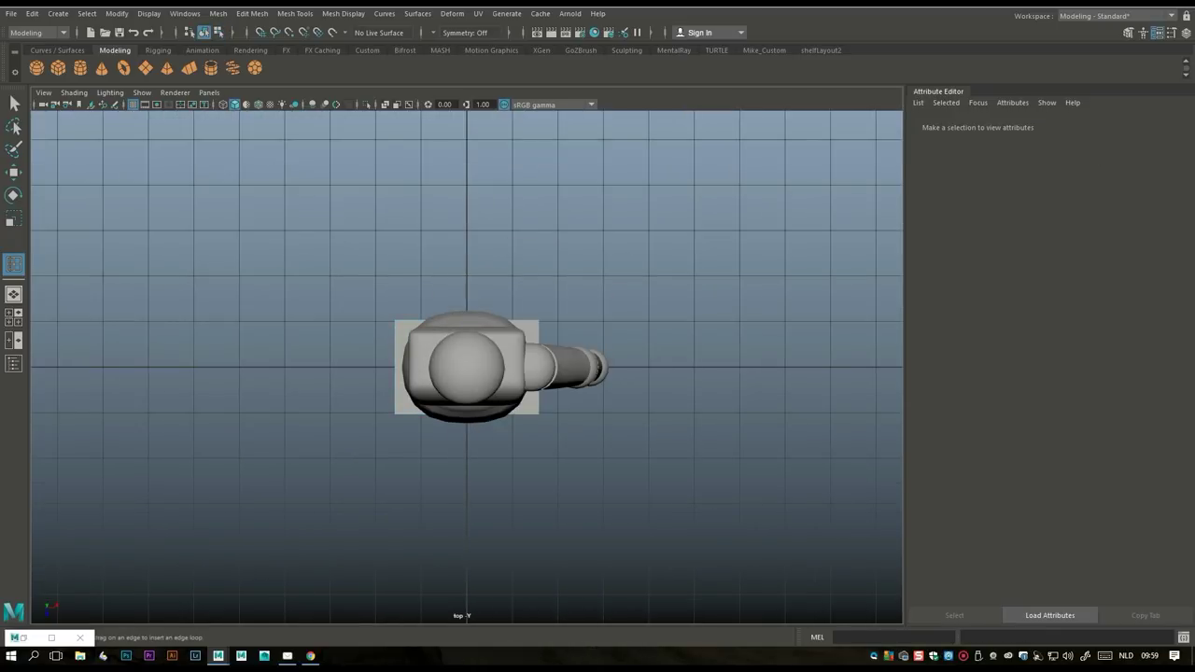
key(w)
drag(528, 367, 806, 367)
alt+middle_drag(805, 367, 546, 335)
scroll(546, 335, up, 2)
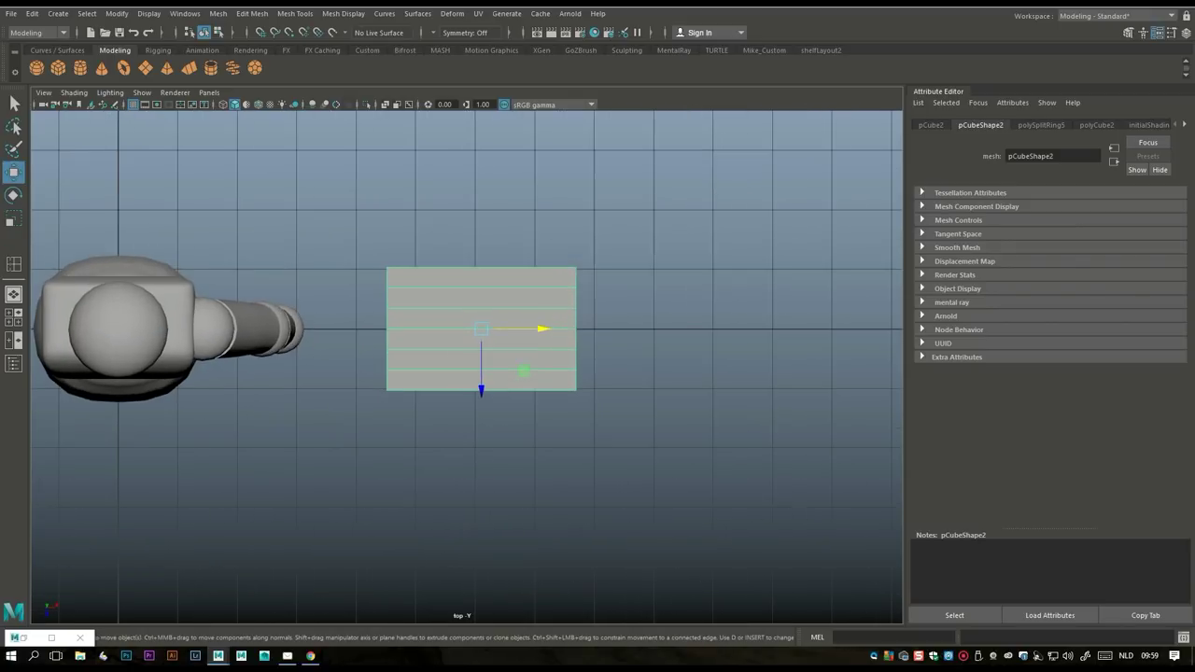
- Move the inner vertices at the block's far end progressively outward to form a rounded fingertip outline
right_drag(553, 289, 575, 288)
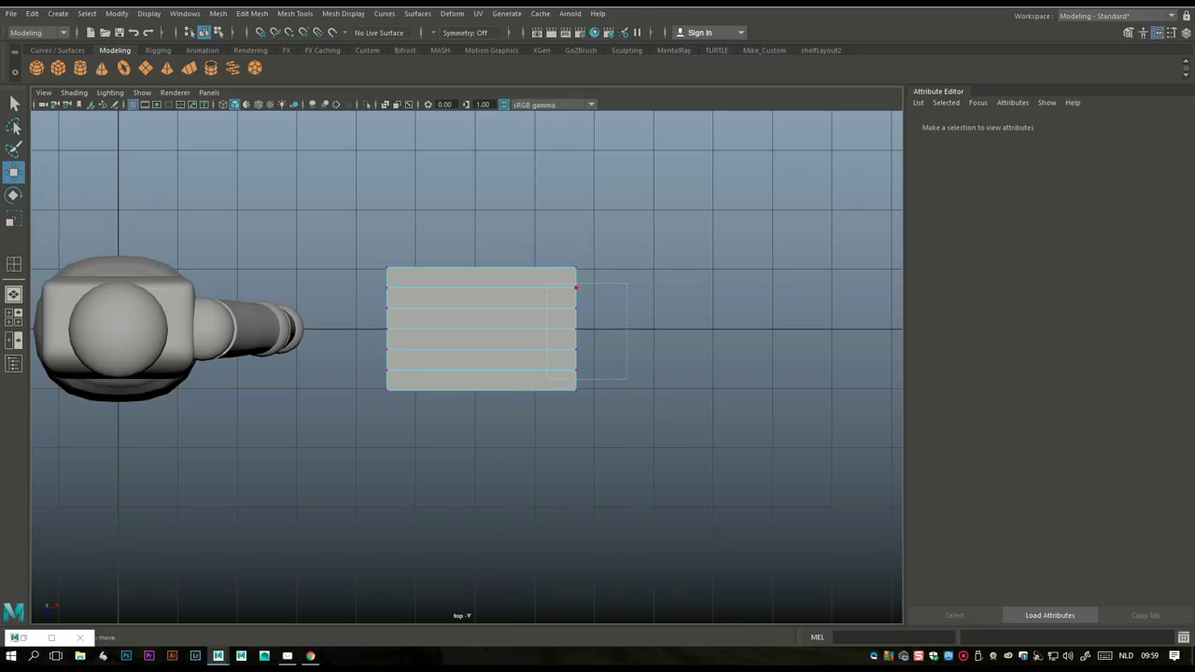
drag(626, 379, 618, 371)
middle_drag(618, 371, 656, 370)
drag(638, 297, 601, 360)
middle_drag(616, 355, 635, 355)
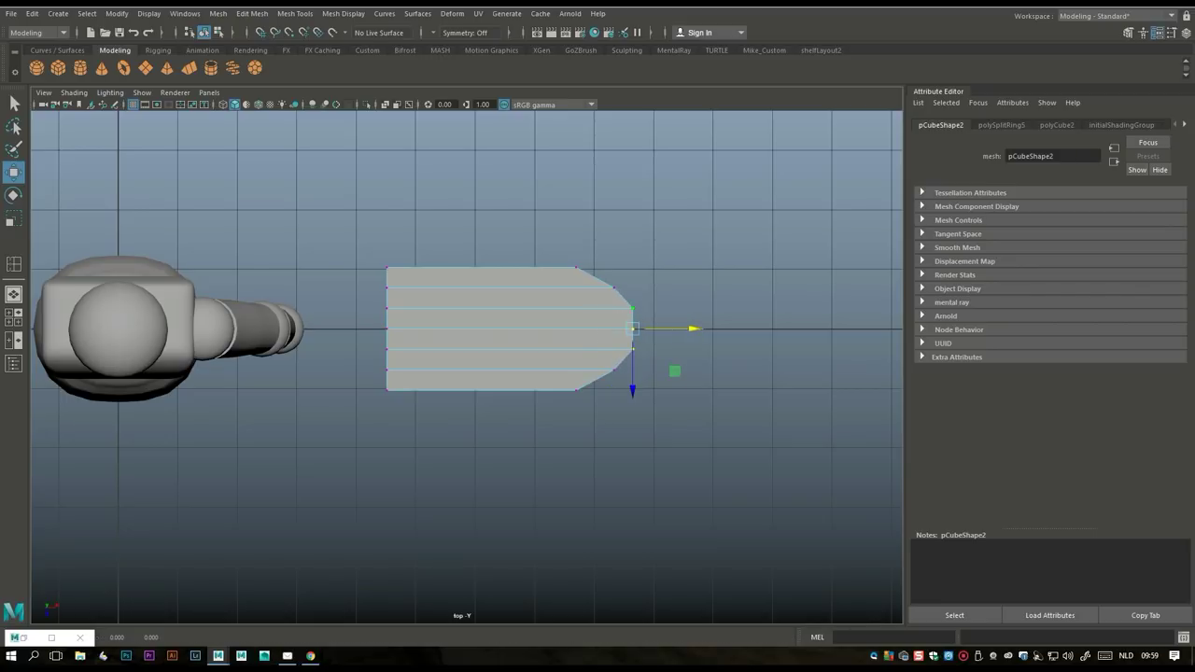
drag(694, 328, 700, 329)
- Scale the vertices at the hand block's wrist end inward along Z so the hand narrows toward the wrist
drag(411, 253, 351, 467)
key(r)
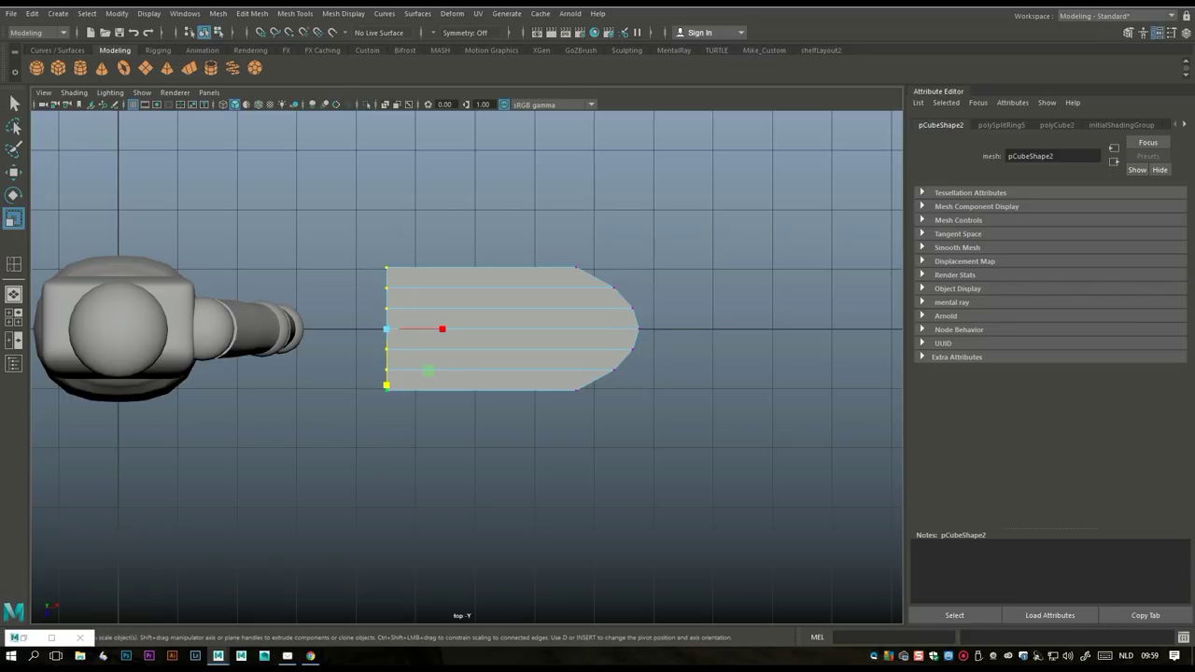
drag(386, 385, 386, 361)
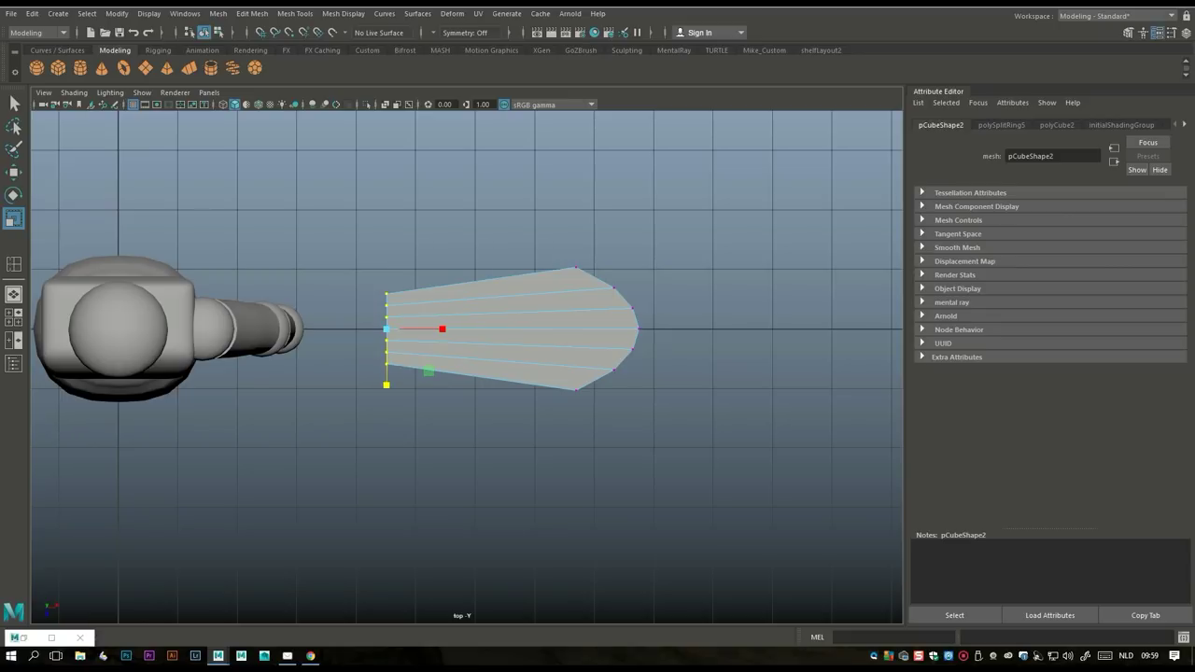
- Insert five evenly spaced edge loops across the width of the hand block, between the wrist and the fingertips
click(342, 13)
mouse_move(295, 13)
click(318, 108)
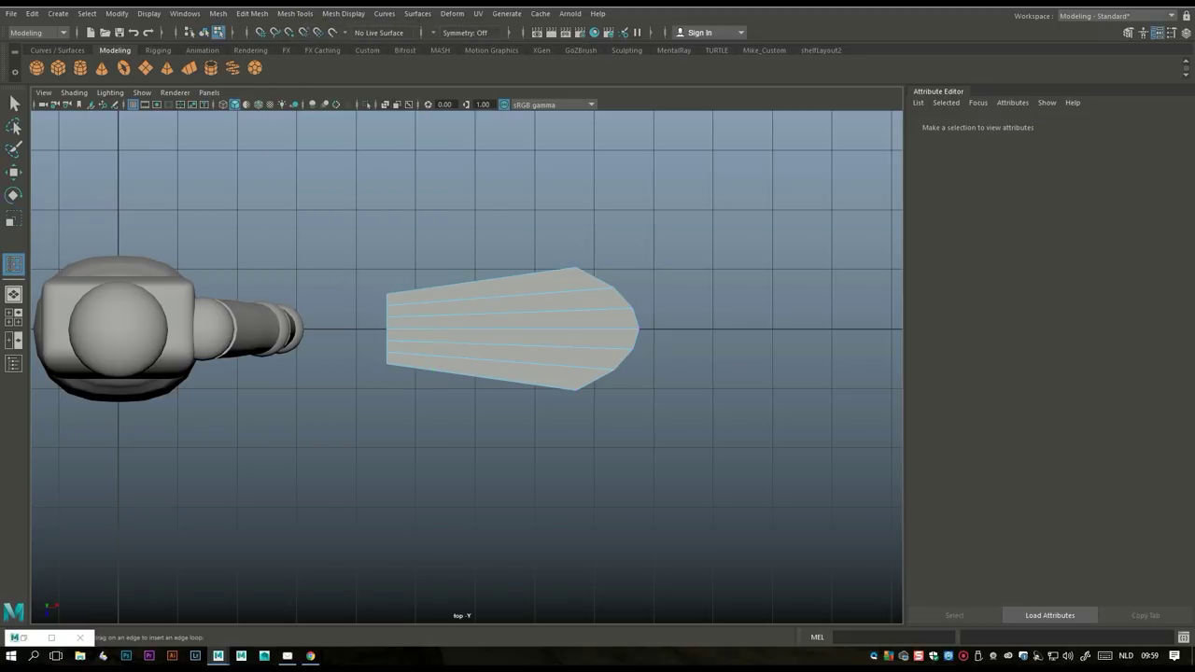
click(490, 327)
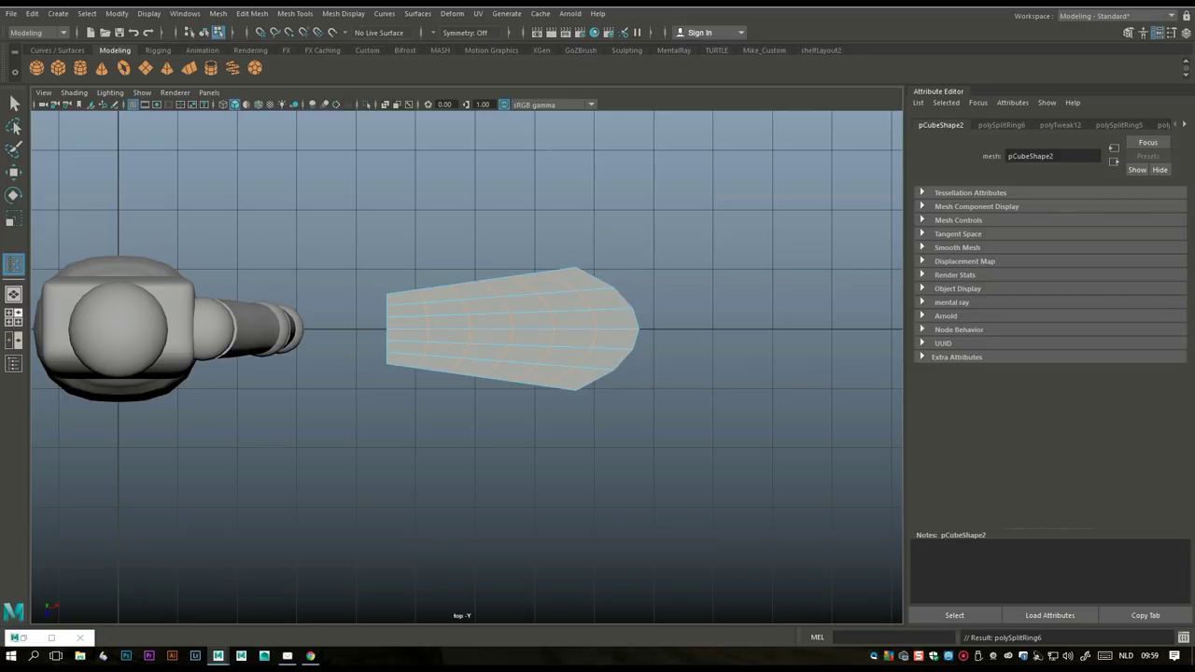
- In the perspective view, select the hand block as an object and scale it down along Y into a thin slab
key(space)
key(space)
scroll(516, 308, up, 3)
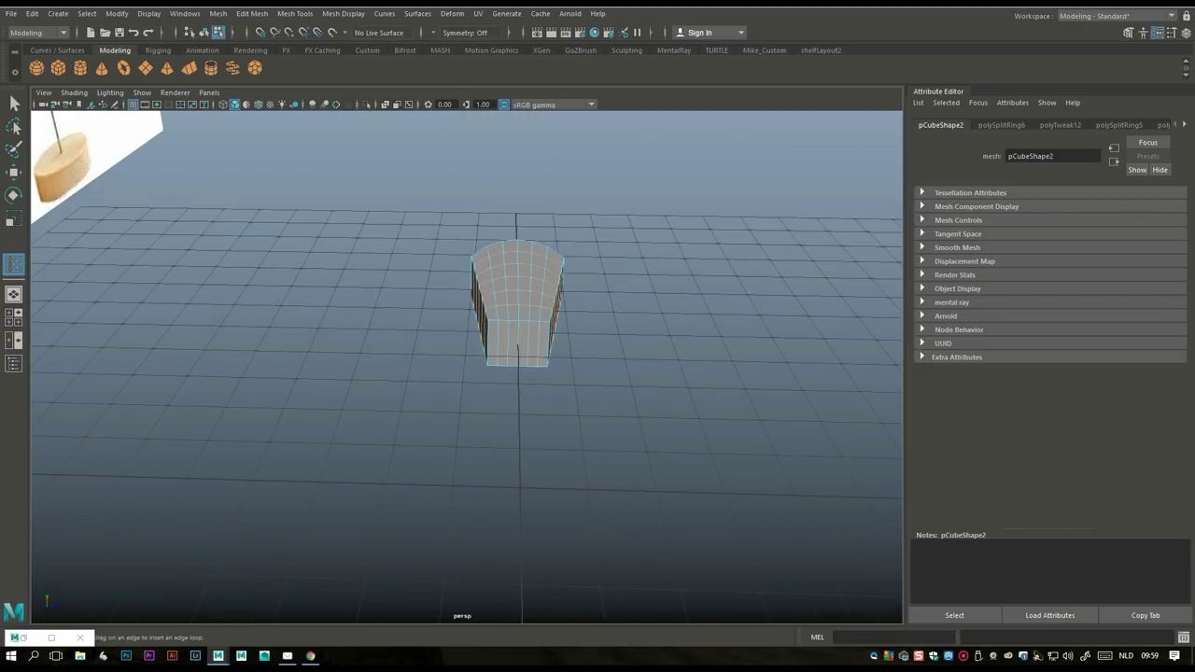
mouse_move(516, 308)
alt+mouse_down()
mouse_move(569, 315)
mouse_move(532, 319)
alt+mouse_up()
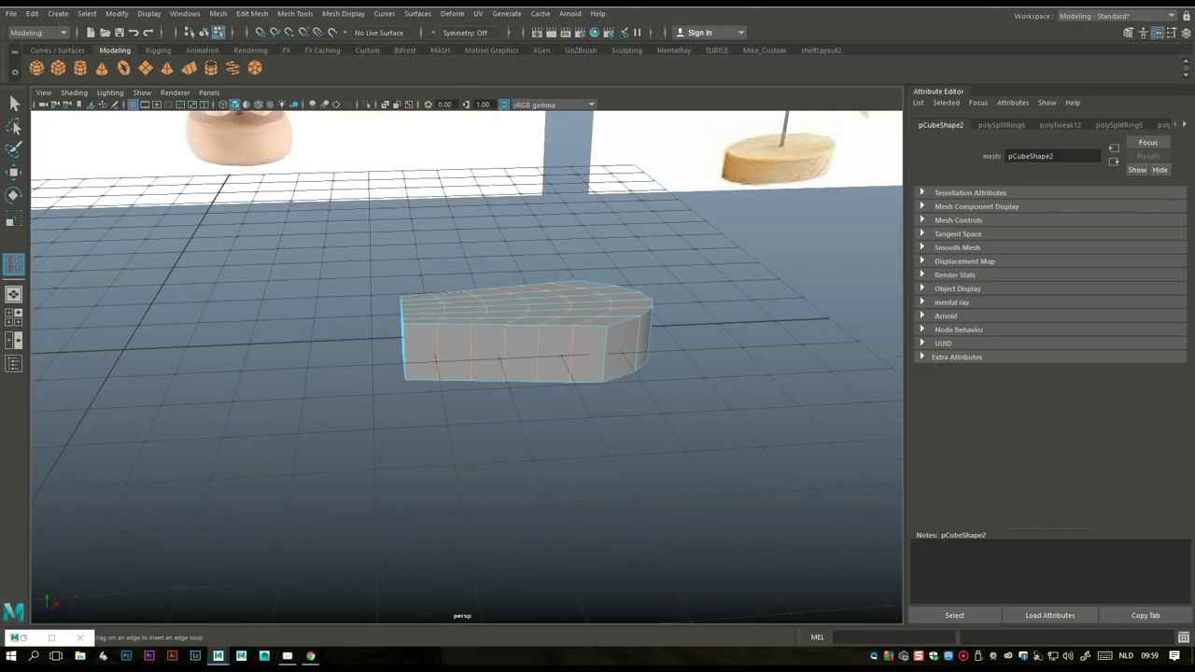
key(q)
right_drag(590, 280, 654, 261)
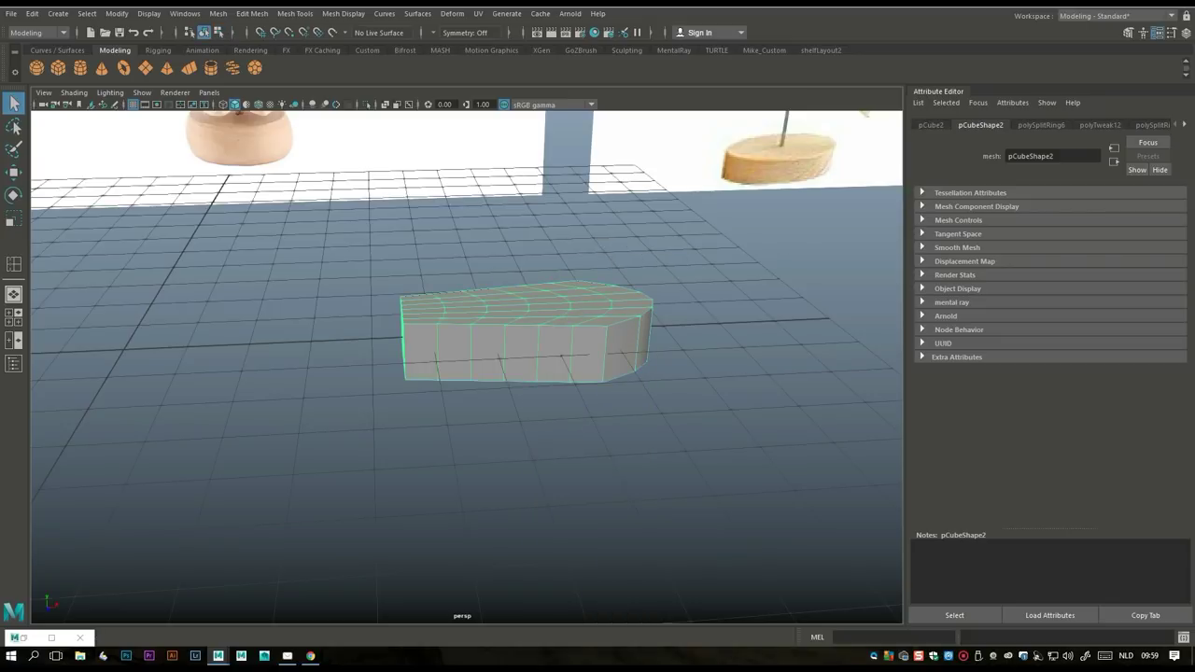
key(r)
drag(497, 280, 498, 314)
scroll(498, 318, up, 2)
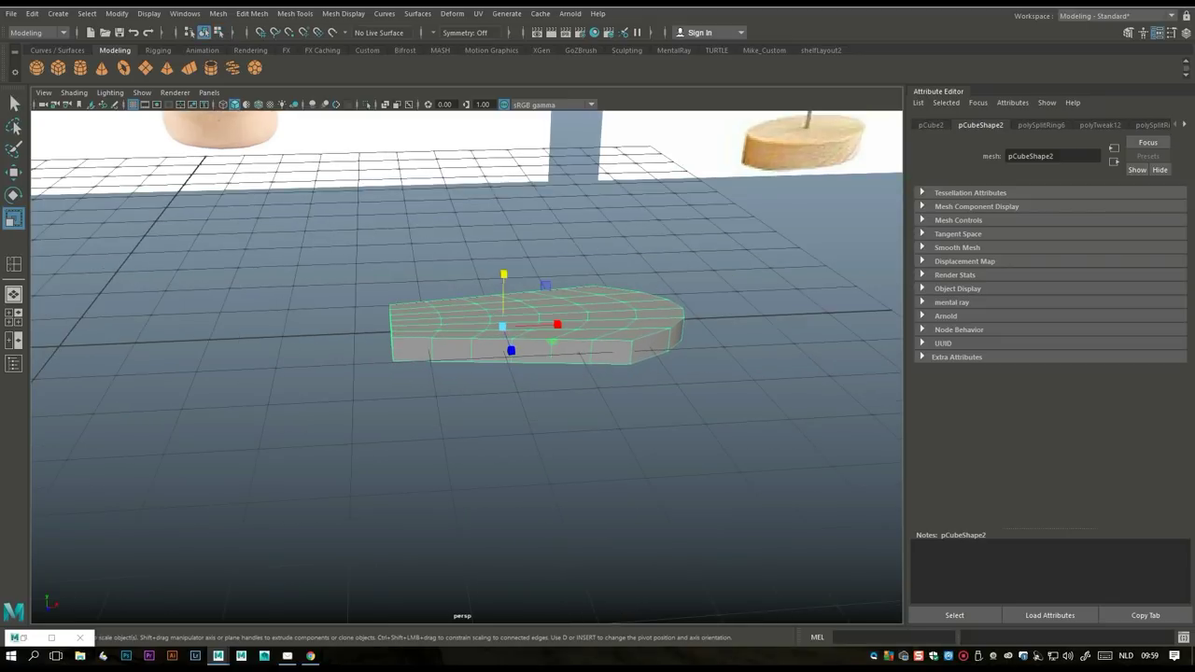
- Select the vertices at the hand's wrist end and scale them inward along Y to taper its thickness
right_drag(382, 280, 327, 279)
drag(413, 408, 413, 410)
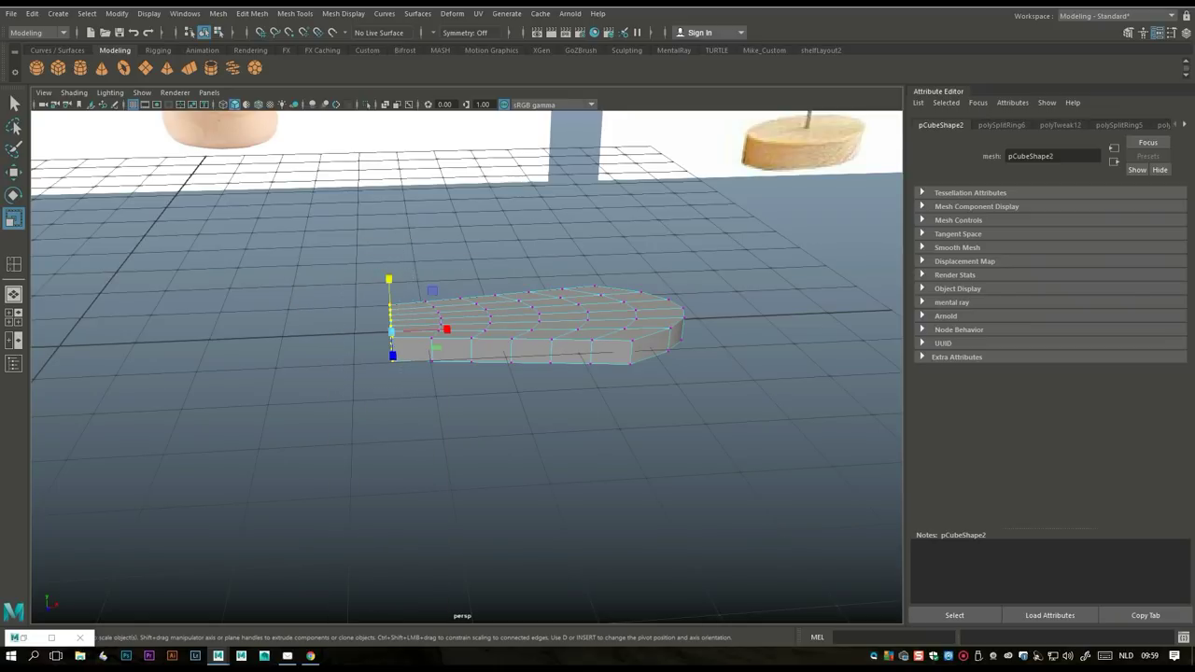
drag(388, 279, 389, 285)
- Examine the tapered wrist end of the hand in the side and front views
click(14, 318)
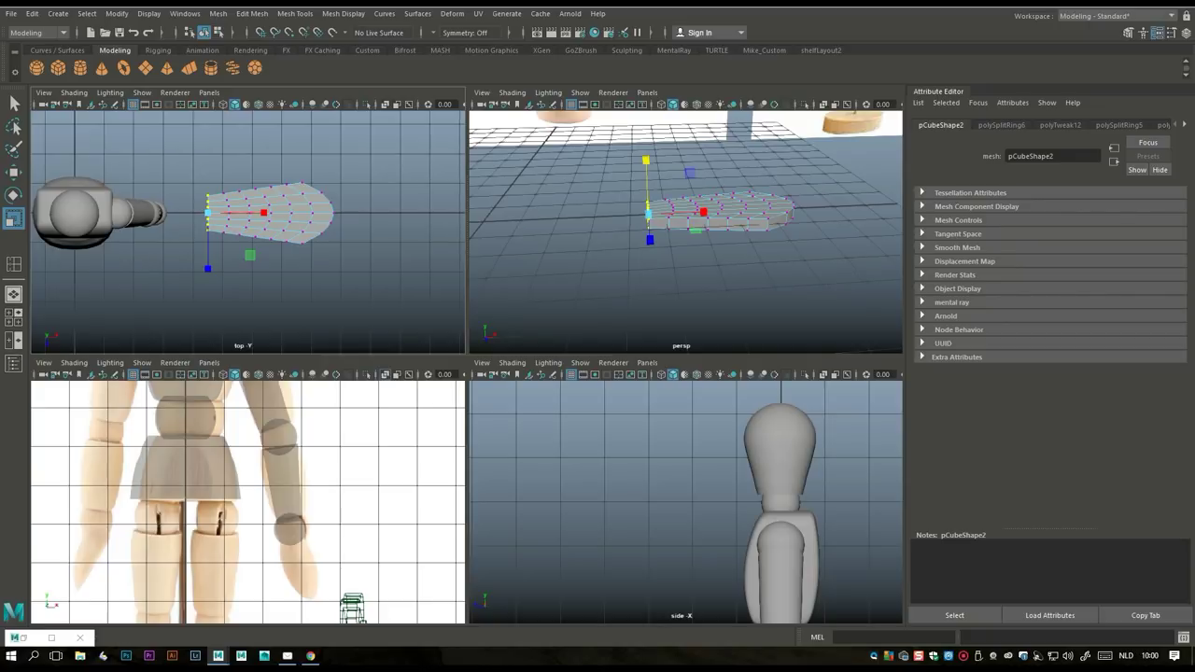
scroll(686, 503, down, 3)
key(space)
key(f)
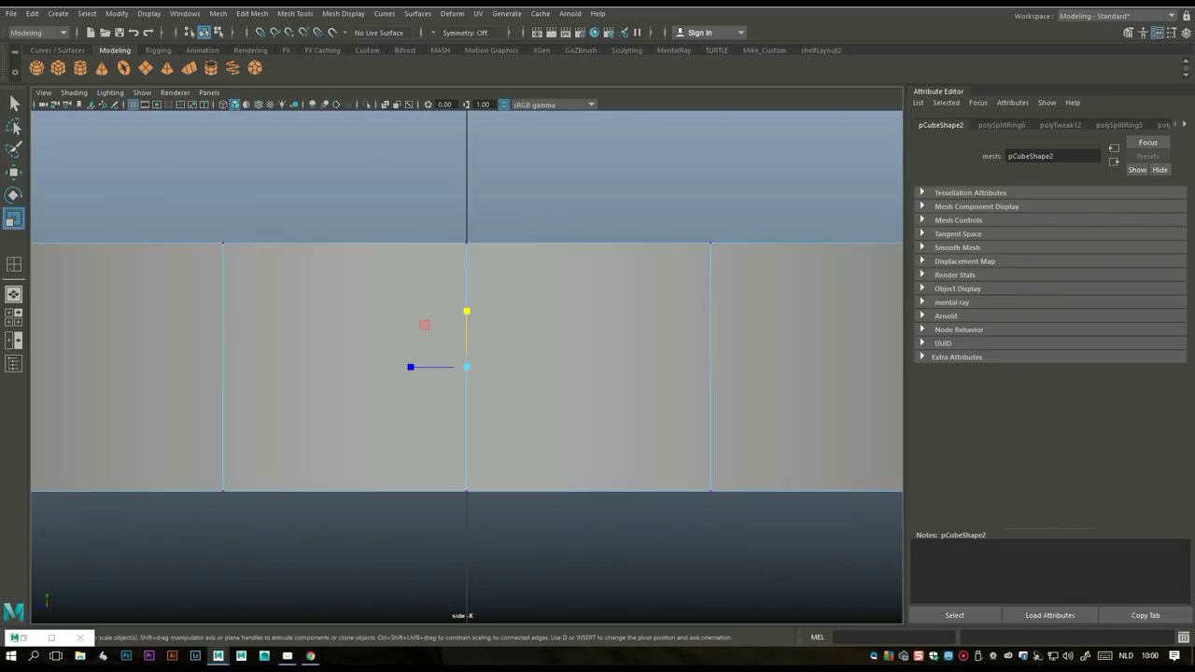
key(bracketleft)
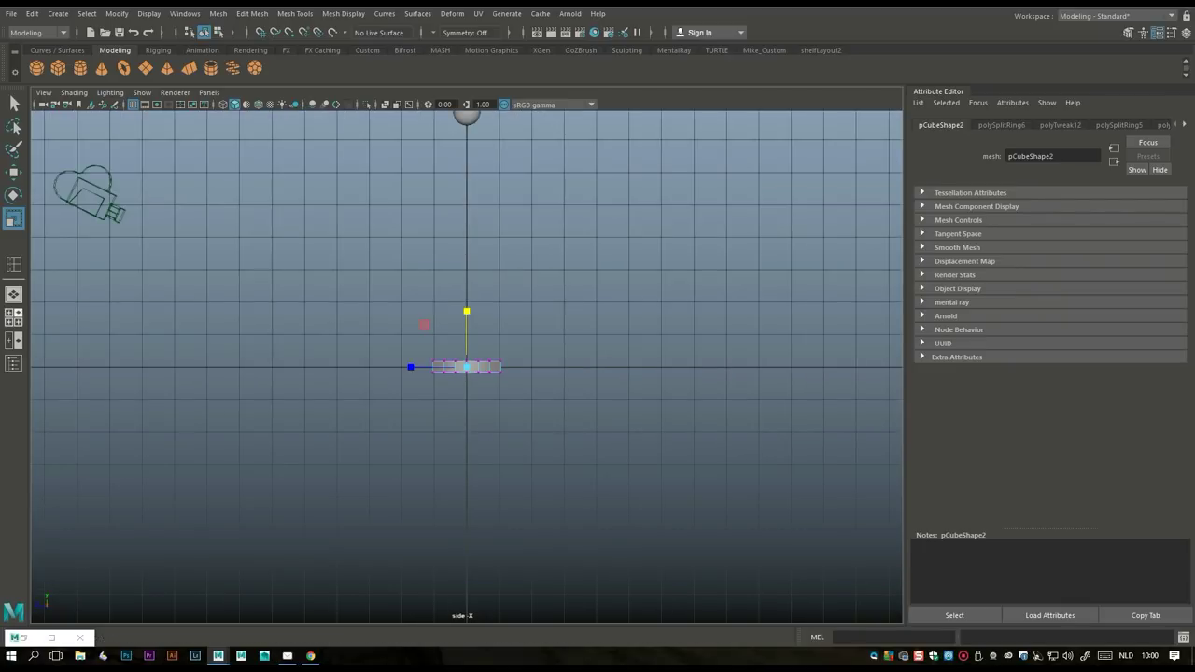
key(space)
key(space)
key(f)
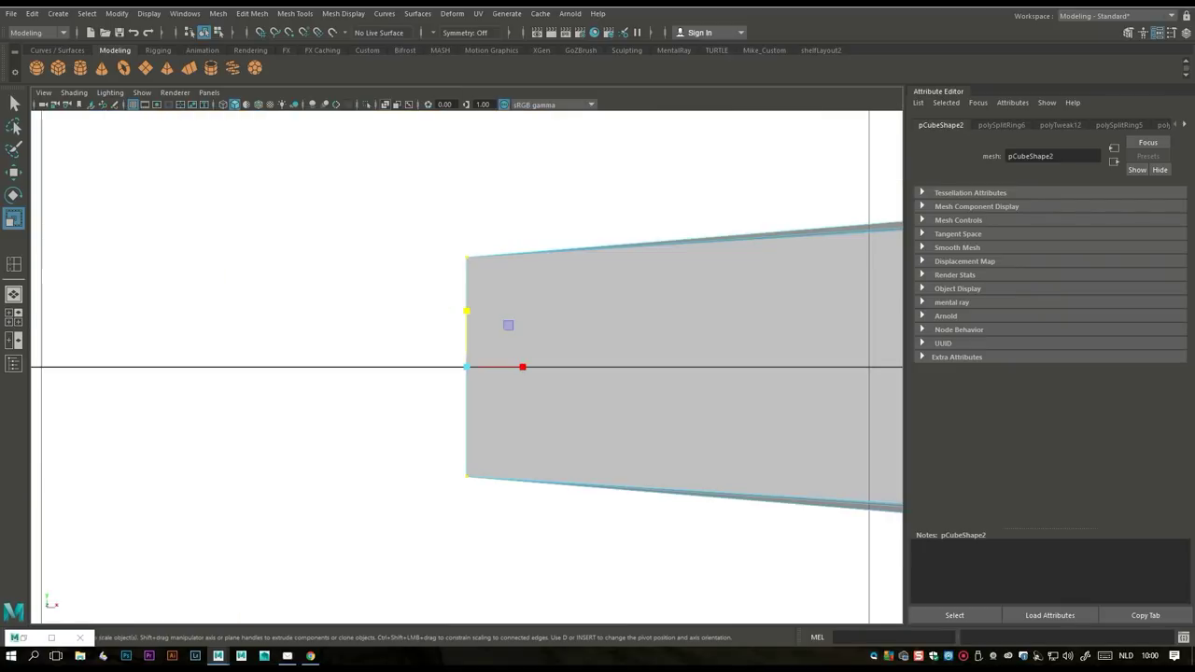
scroll(466, 367, down, 3)
scroll(467, 367, up, 2)
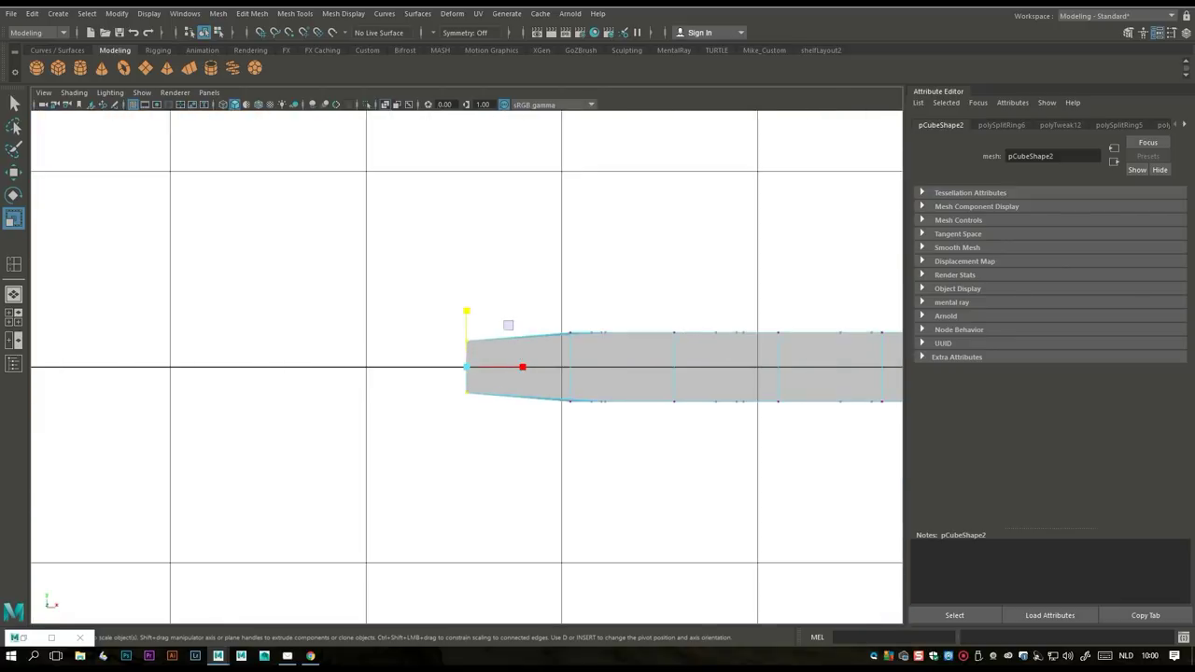
alt+middle_drag(654, 374, 296, 362)
scroll(540, 368, down, 5)
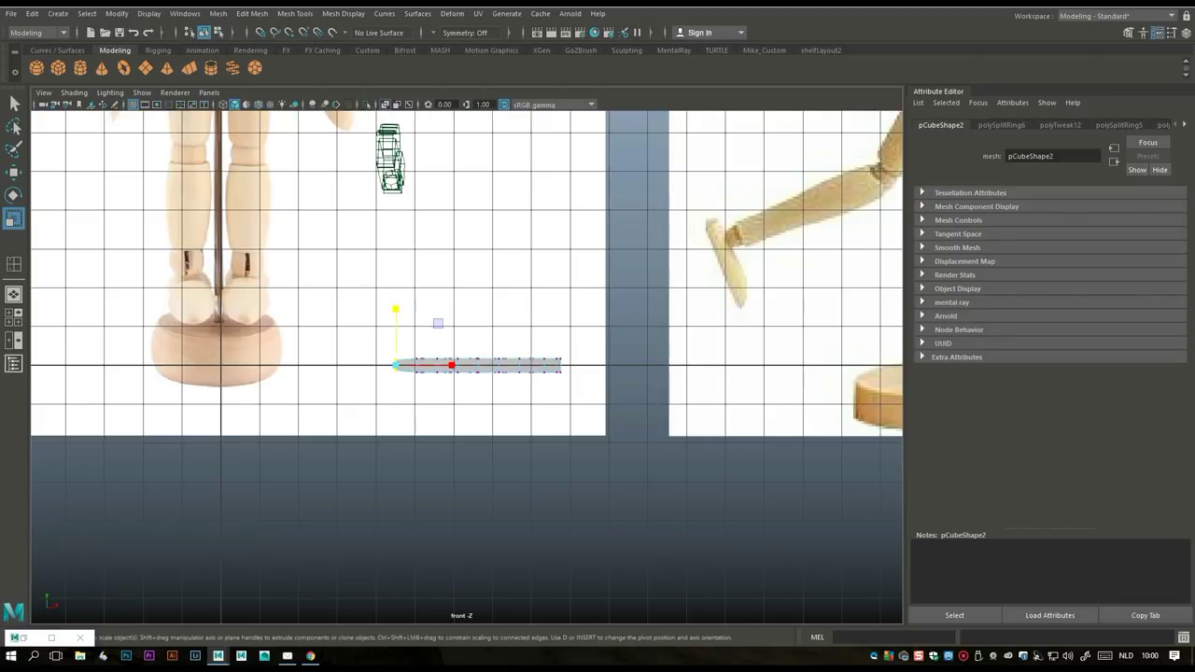
- In the perspective view, select the row of top edges across the hand near the fingertip end and raise it along Y
key(space)
key(space)
alt+middle_drag(560, 364, 438, 359)
scroll(467, 364, up, 3)
right_drag(534, 280, 540, 247)
click(498, 393)
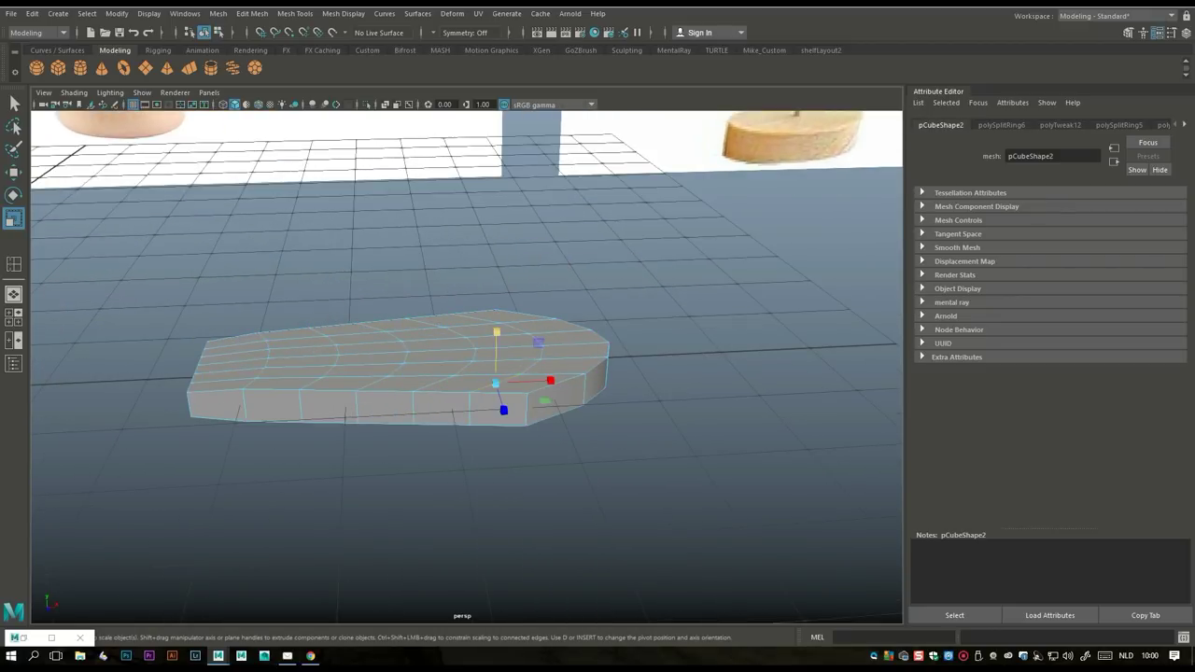
shift+click(476, 318)
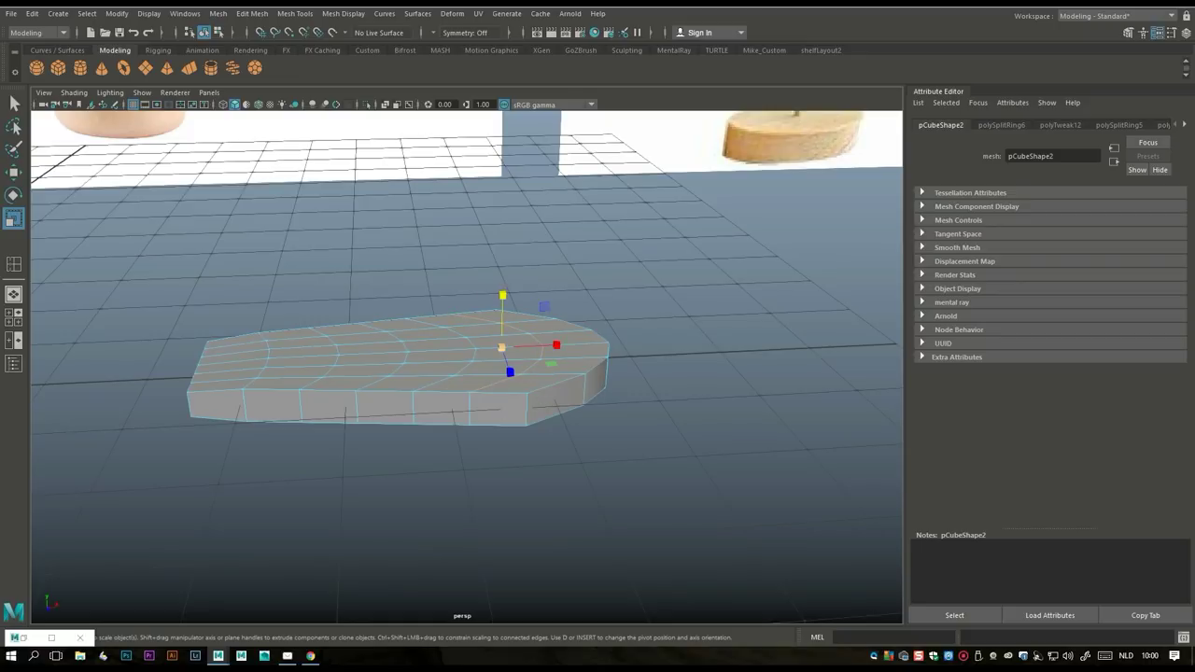
key(w)
drag(502, 313, 502, 301)
- Raise the next three rows of top edges toward the wrist to form a gradual hump on the hand
click(442, 384)
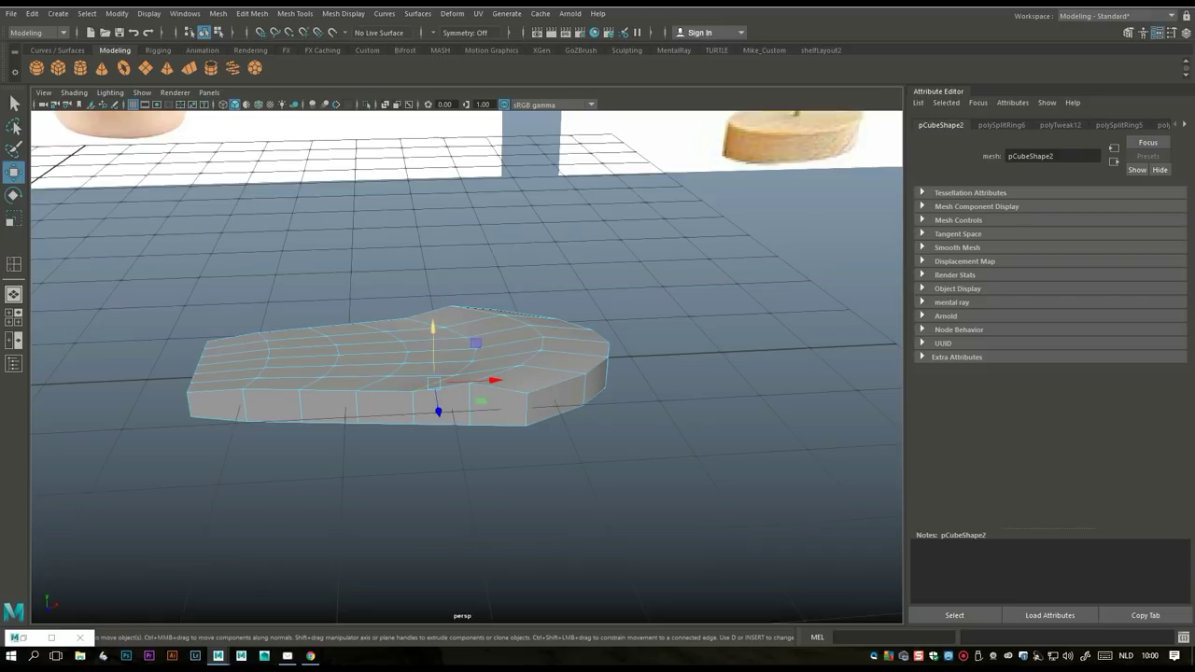
shift+click(415, 321)
drag(441, 297, 442, 280)
click(372, 327)
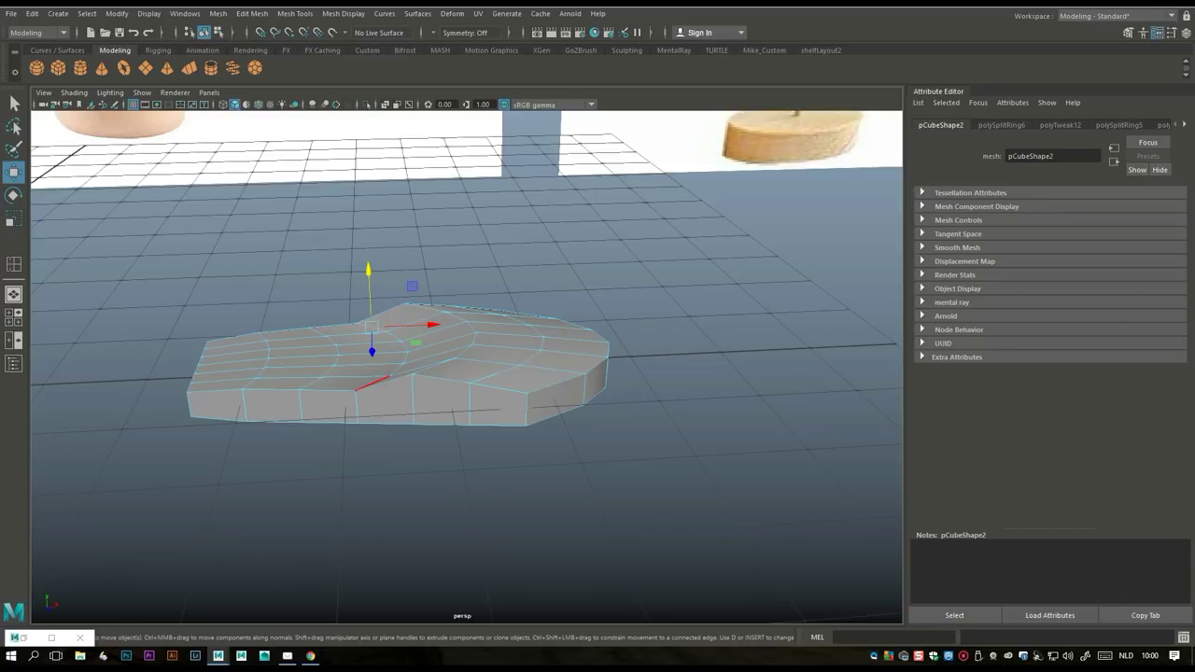
shift+click(371, 384)
drag(379, 297, 378, 282)
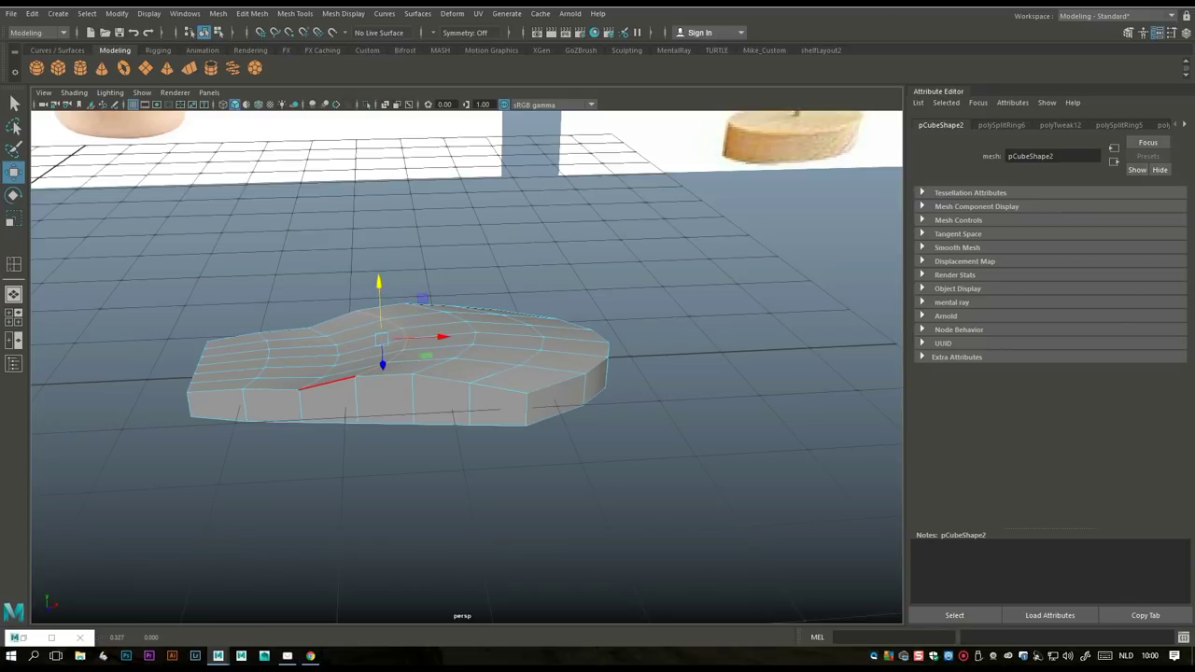
click(311, 383)
drag(311, 383, 317, 308)
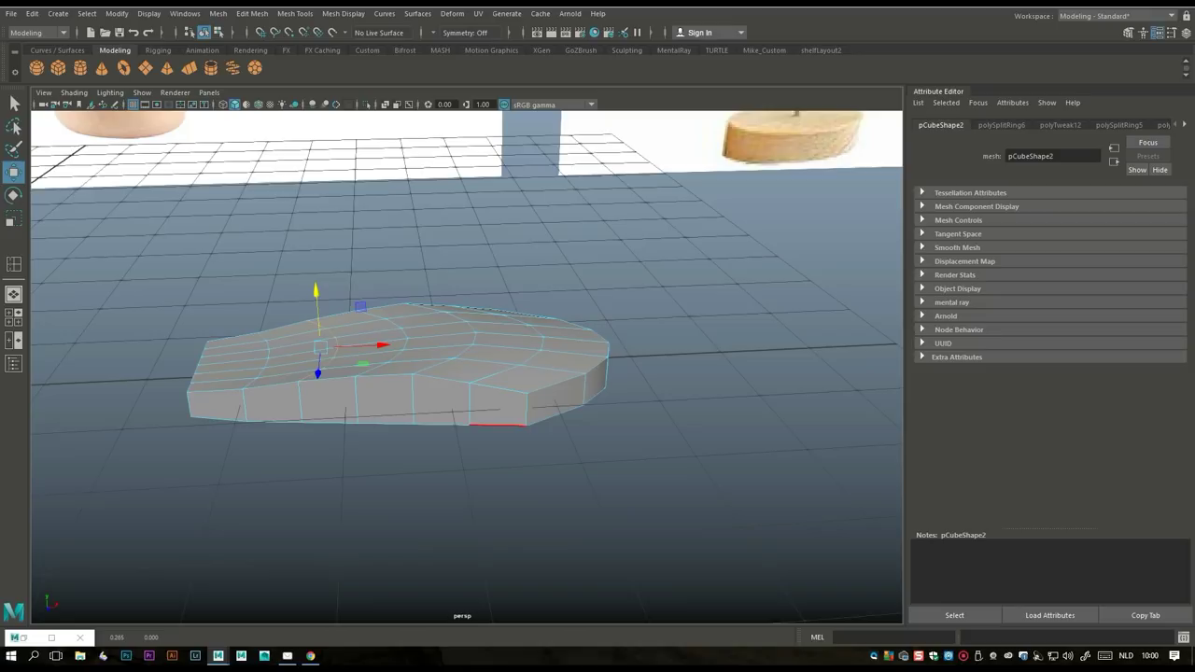
- Select the outer lengthwise edges along both sides of the hand's top and set up a soft selection around them
click(499, 388)
click(355, 379)
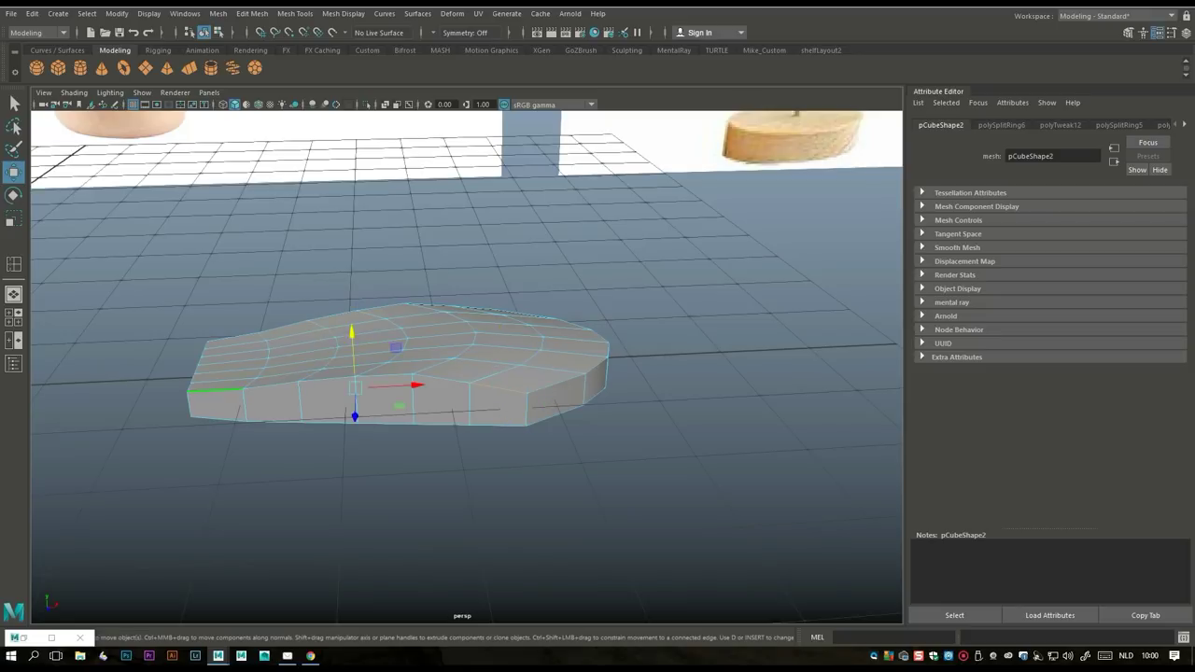
alt+drag(354, 379, 434, 146)
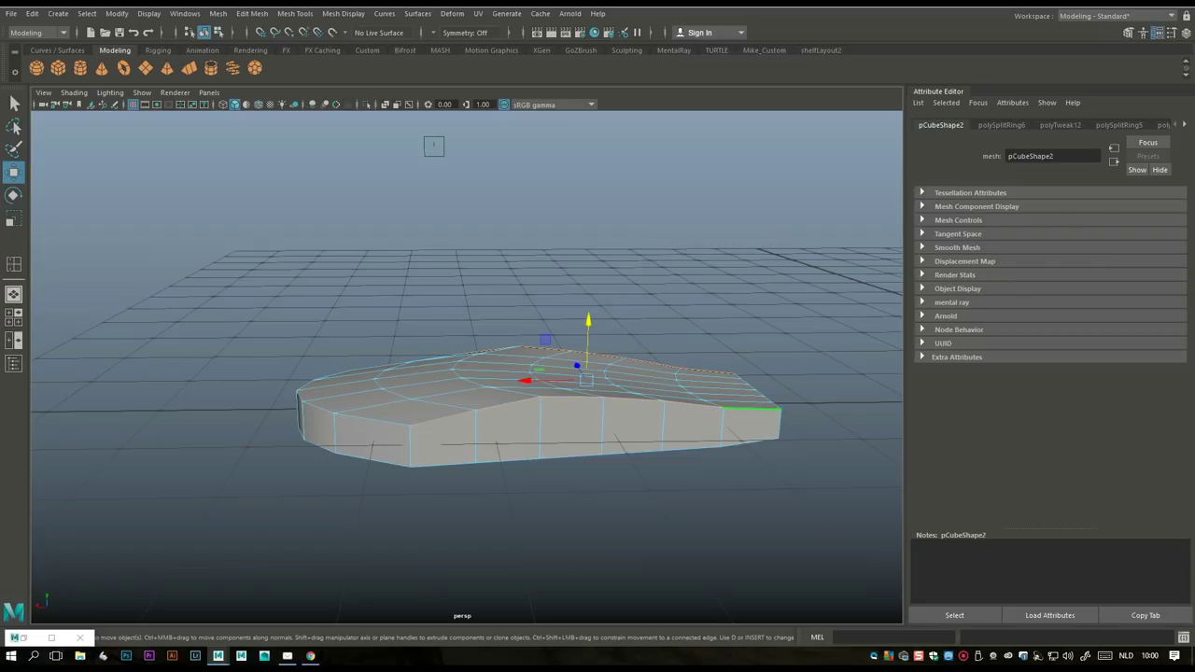
key(ctrl+F11)
alt+drag(434, 145, 42, 154)
drag(392, 411, 331, 411)
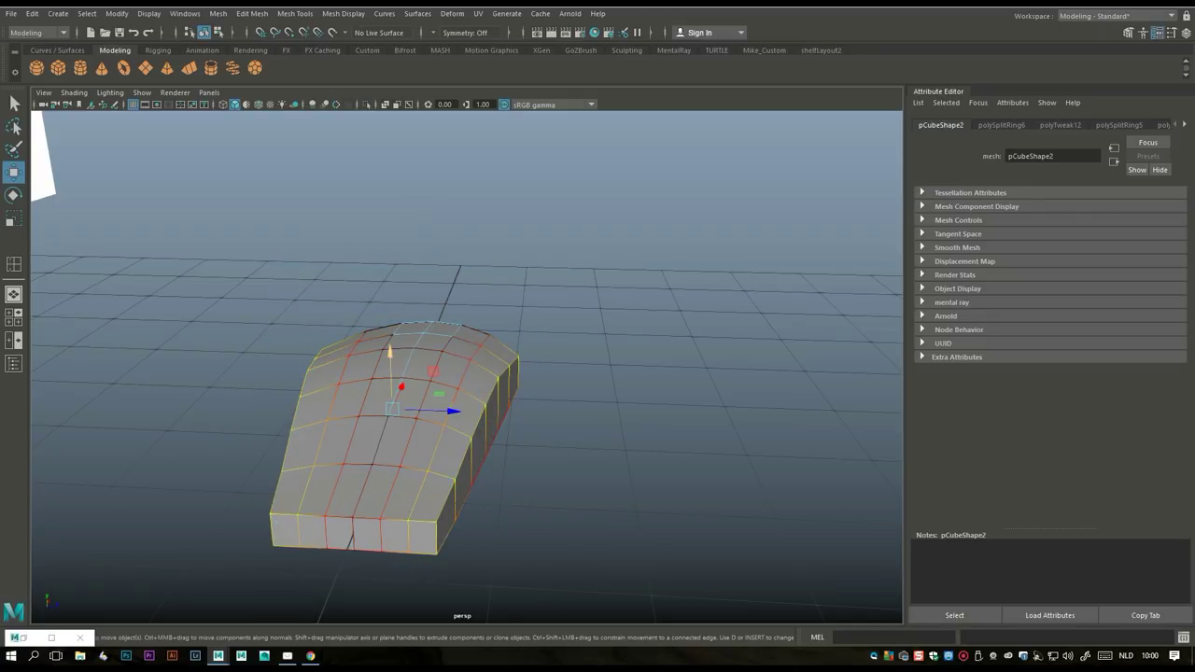
- Undo a trial lowering of the side edges, reduce the soft selection falloff, and lower them along Y to round the hand's top
drag(390, 354, 390, 367)
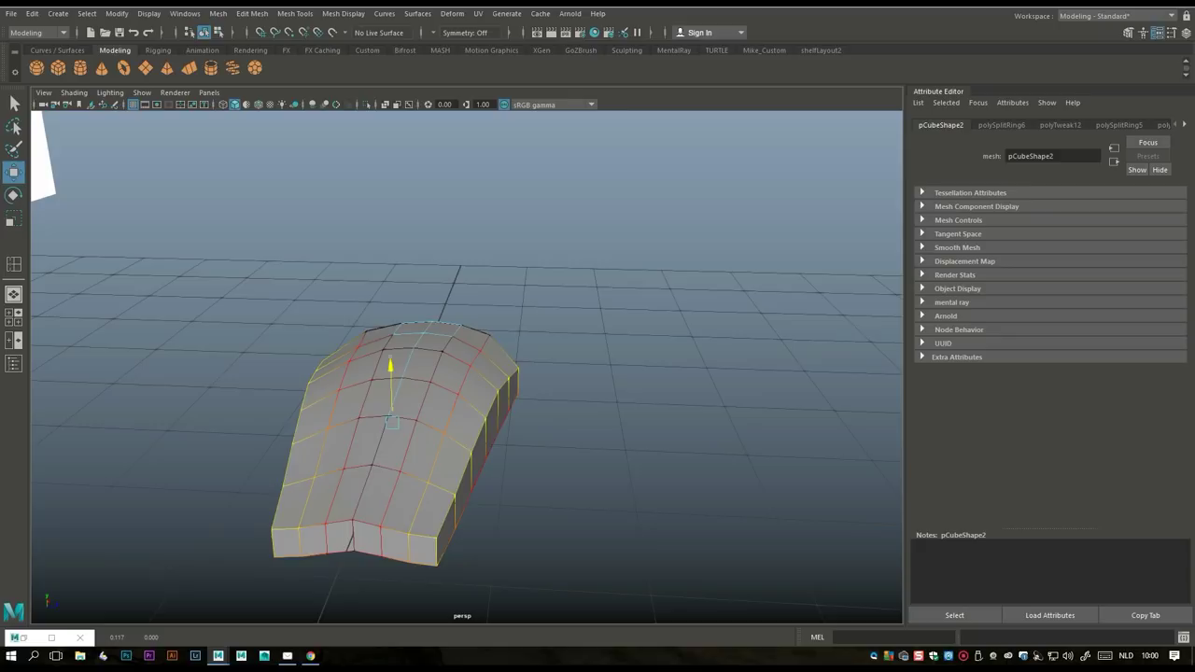
key(ctrl+z)
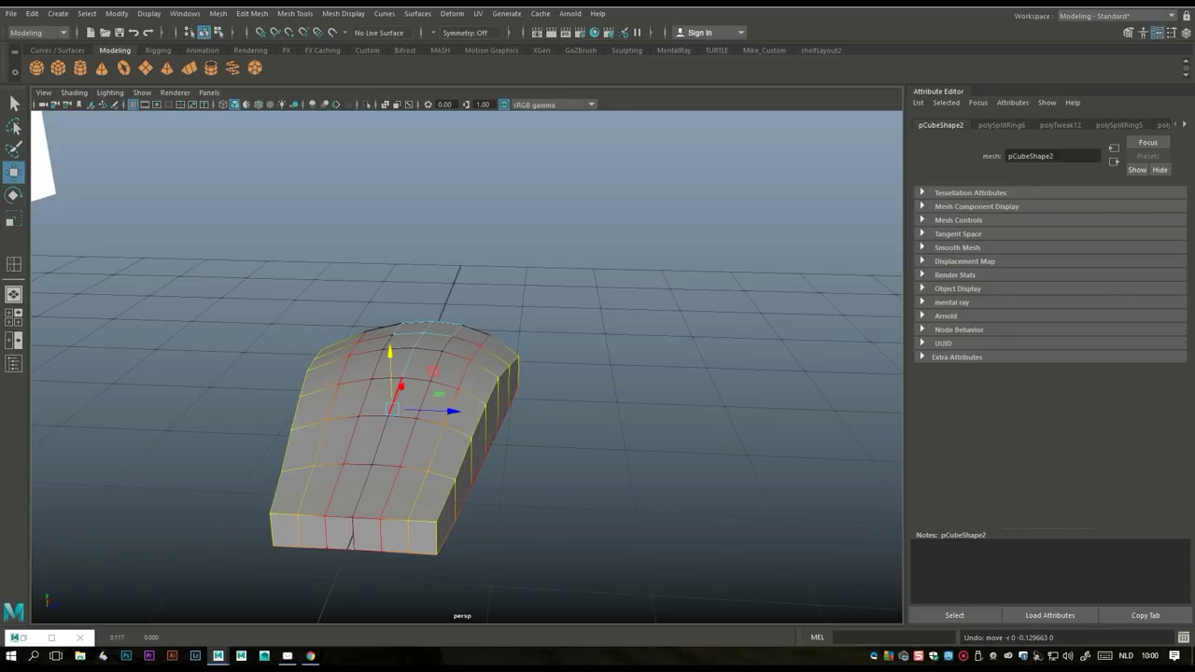
drag(392, 408, 361, 408)
click(390, 353)
drag(391, 353, 390, 375)
click(654, 233)
- Select the whole hand as an object and raise it along Y toward the mannequin's wrist height
alt+drag(654, 234, 507, 281)
right_click(507, 281)
right_drag(507, 281, 568, 263)
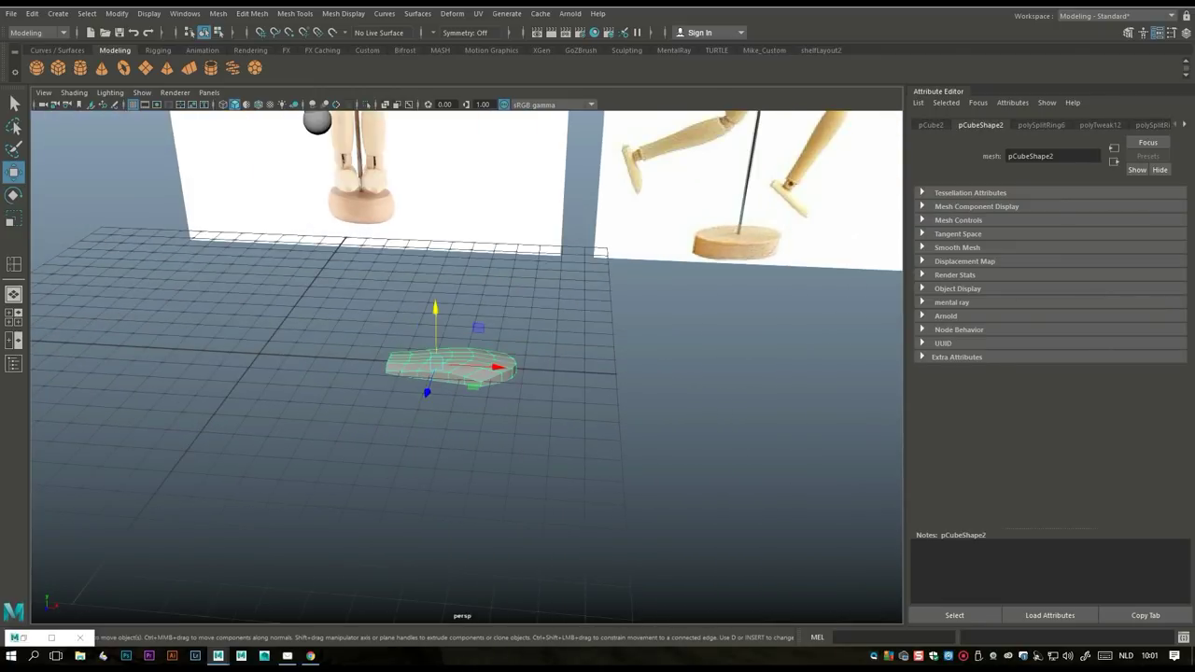
scroll(458, 364, down, 5)
drag(452, 318, 451, 244)
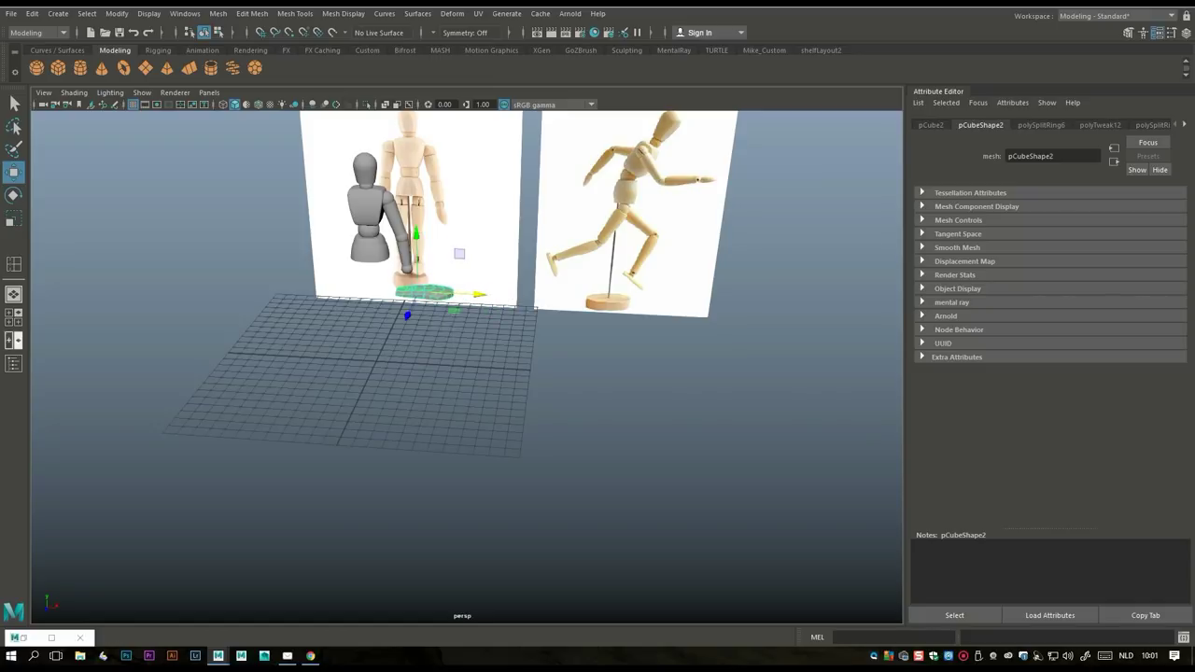
- In the front view, rotate the hand about 77 degrees clockwise so its fingertips point downward
click(14, 317)
key(space)
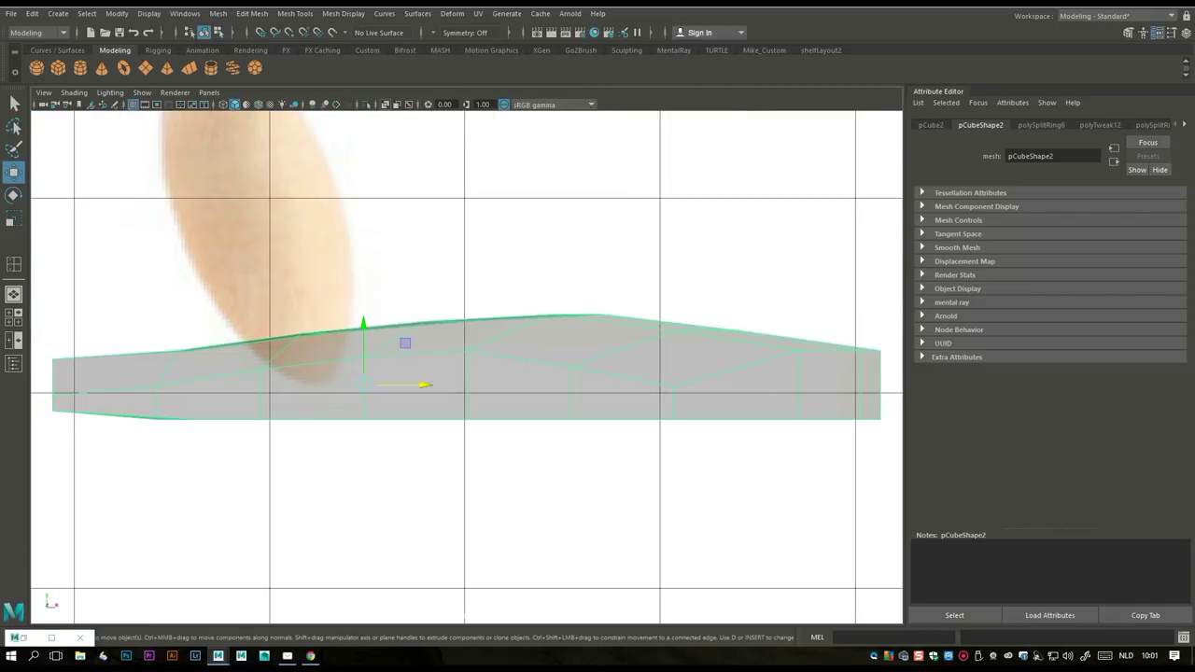
key(e)
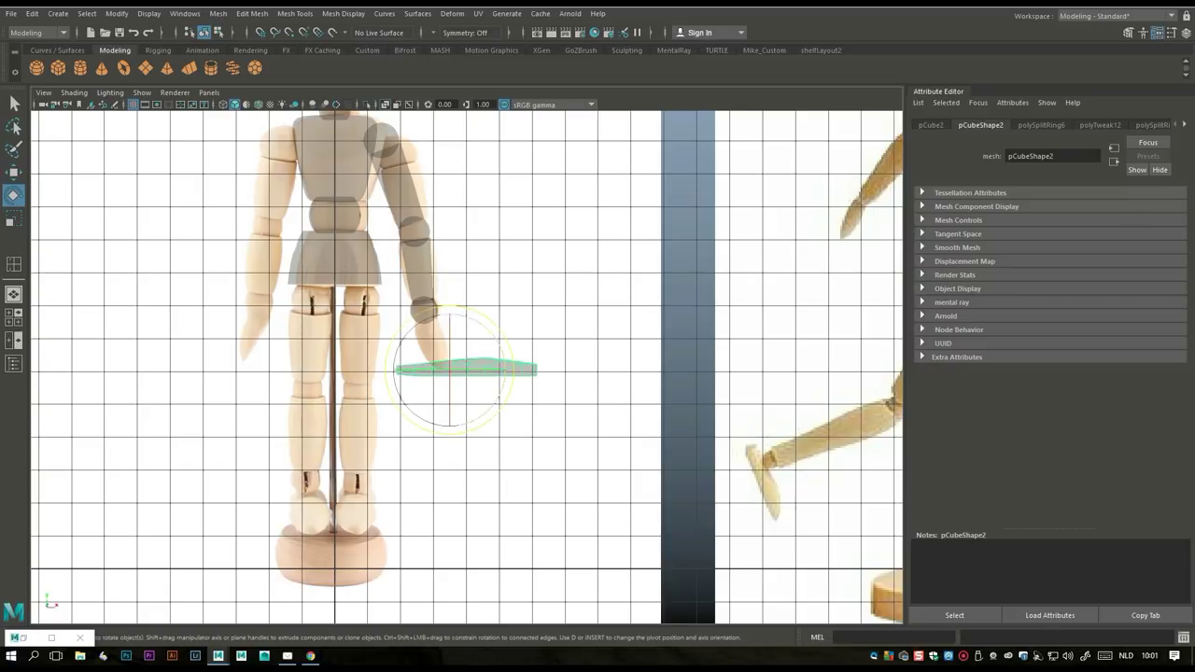
drag(504, 342, 489, 418)
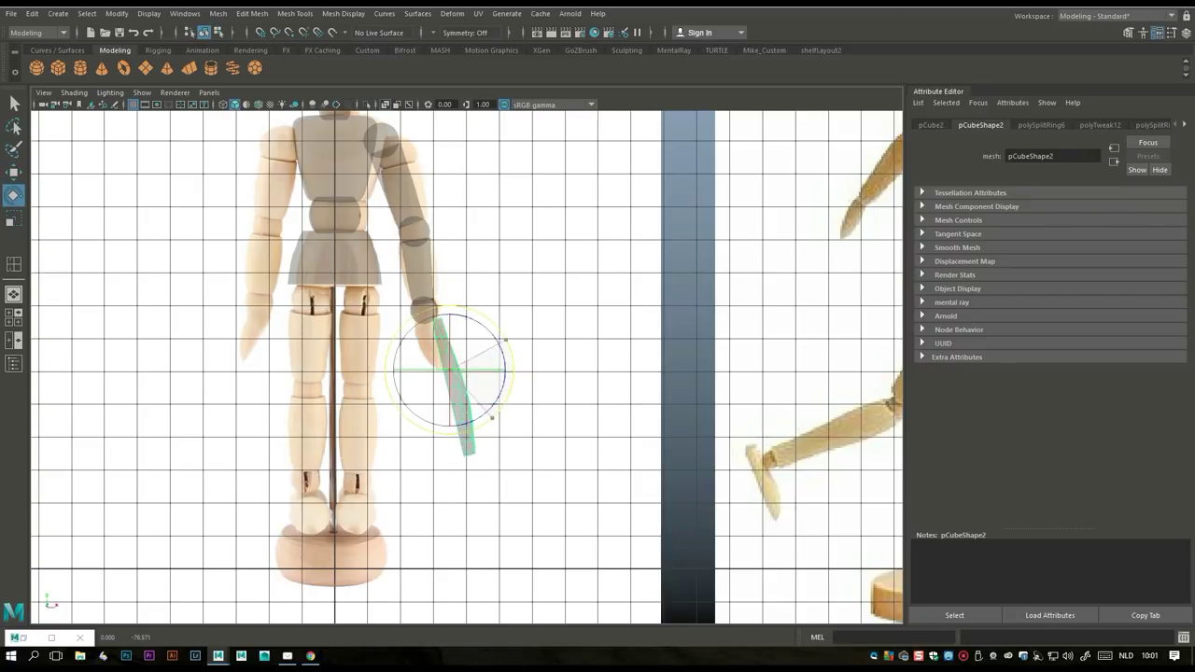
- Scale the hand down uniformly to the size of the hand in the reference image
key(r)
drag(449, 369, 509, 353)
scroll(467, 367, up, 5)
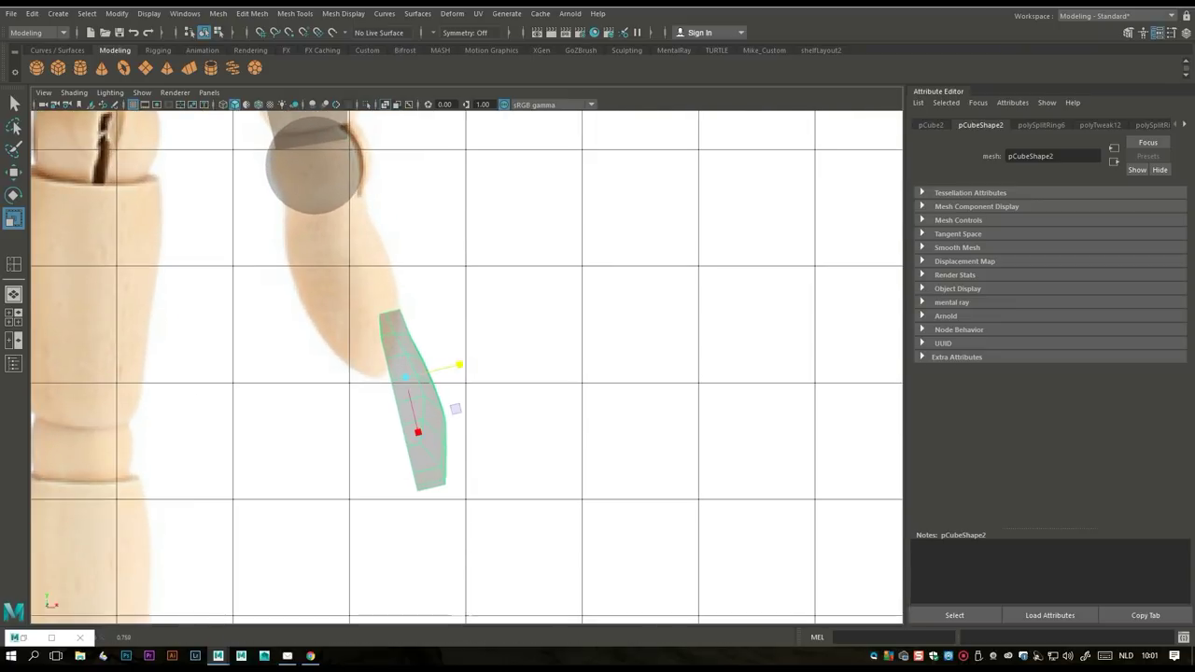
- Move the hand below the wrist sphere and rotate it so its broad side faces front over the reference hand
key(w)
drag(405, 377, 402, 283)
key(e)
key(r)
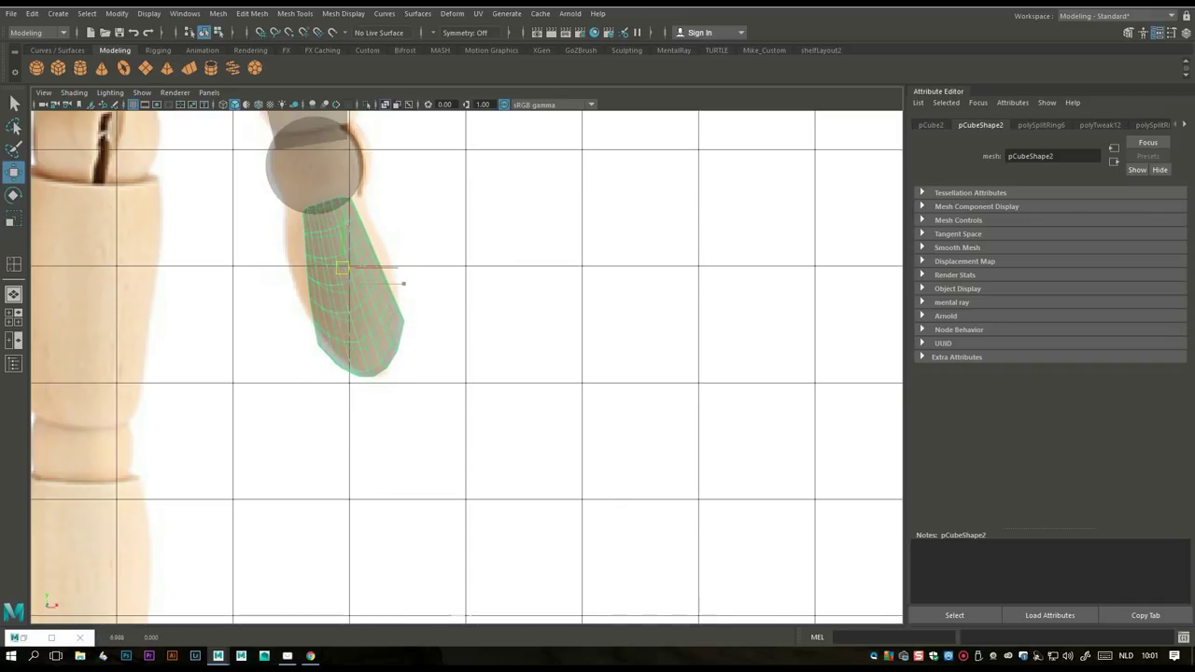
- In the perspective view, move the hand along Z to line it up beneath the wrist sphere
click(13, 318)
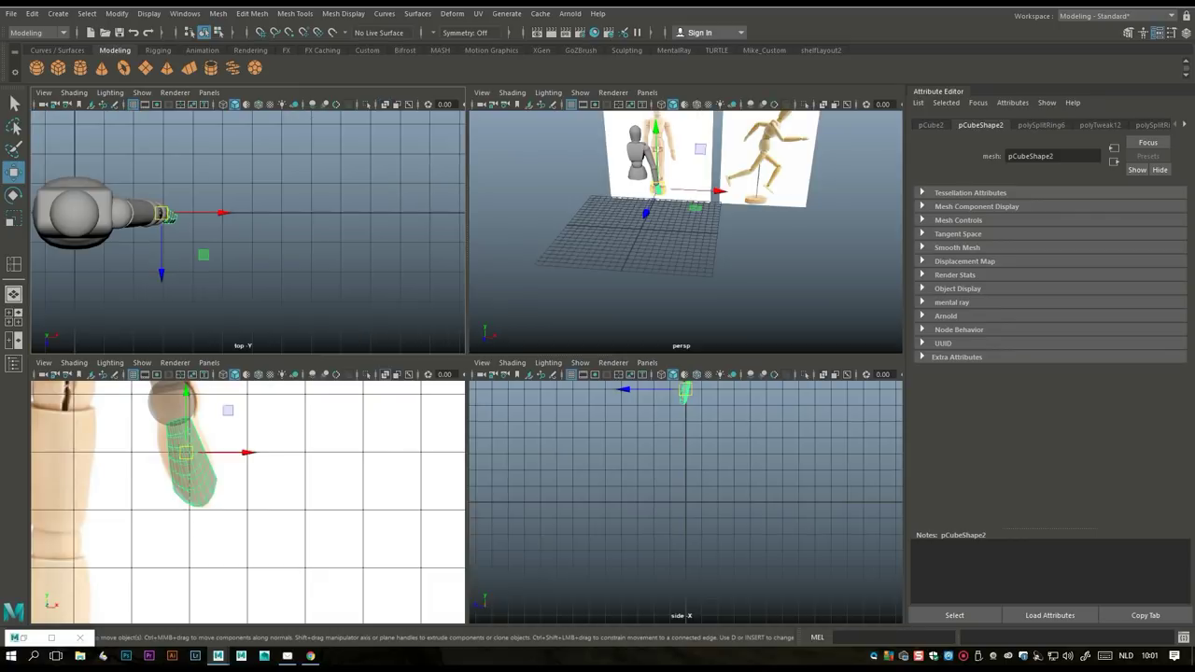
click(13, 294)
key(f)
alt+drag(467, 365, 579, 353)
drag(421, 344, 400, 343)
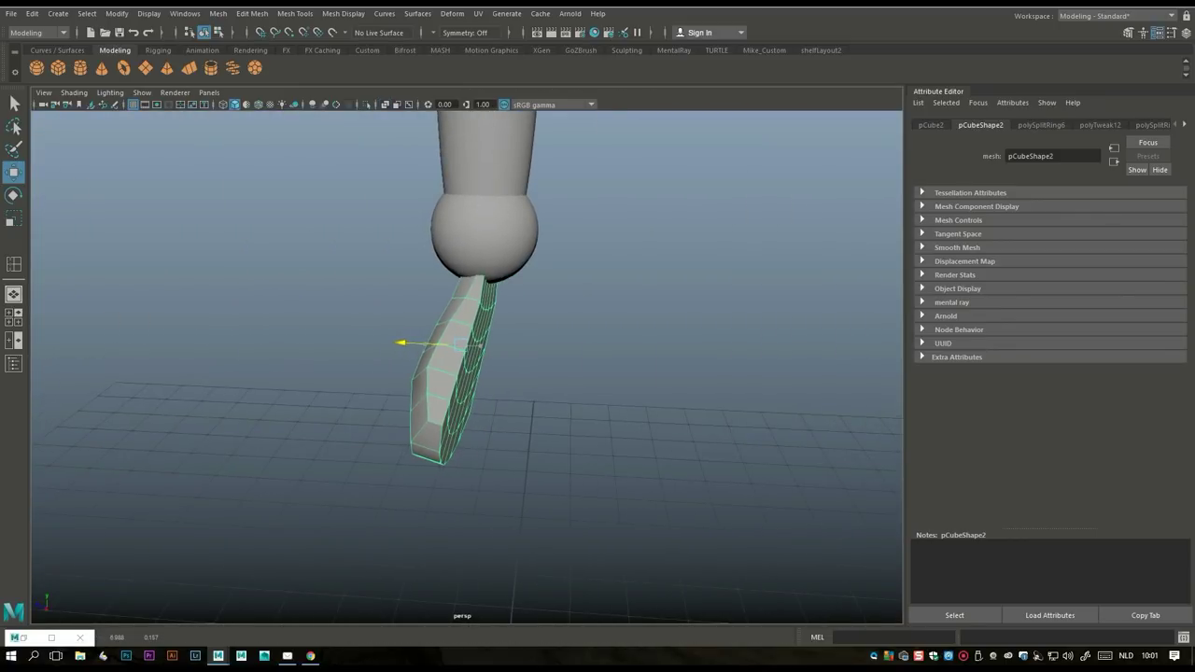
key([)
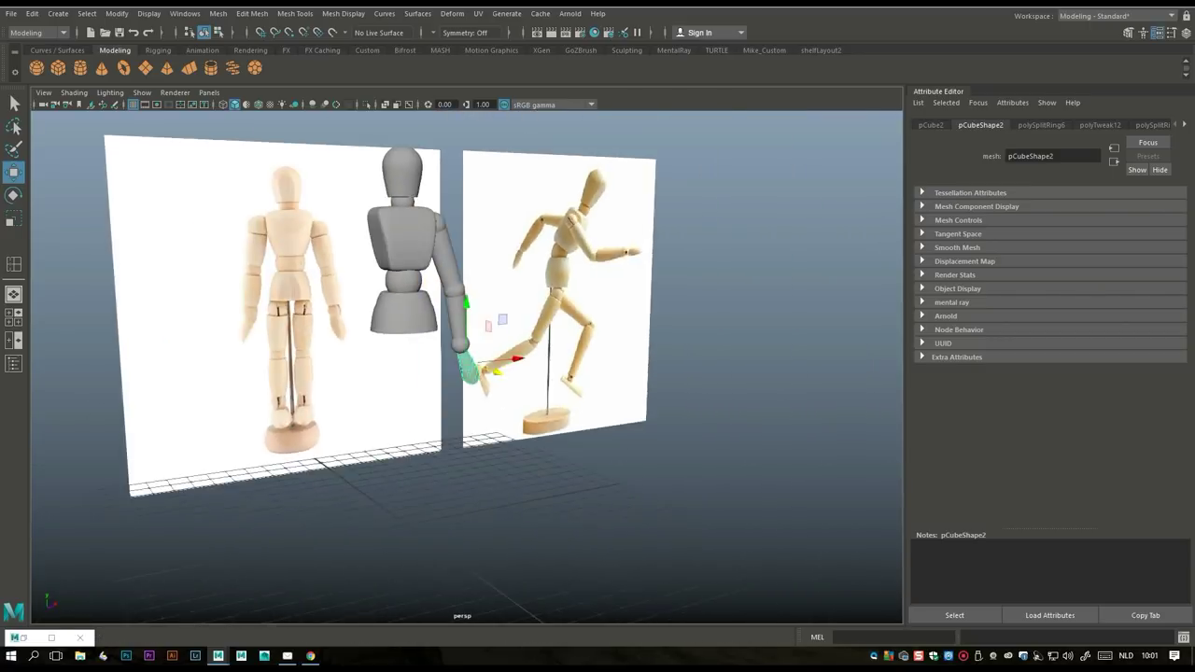
key(f)
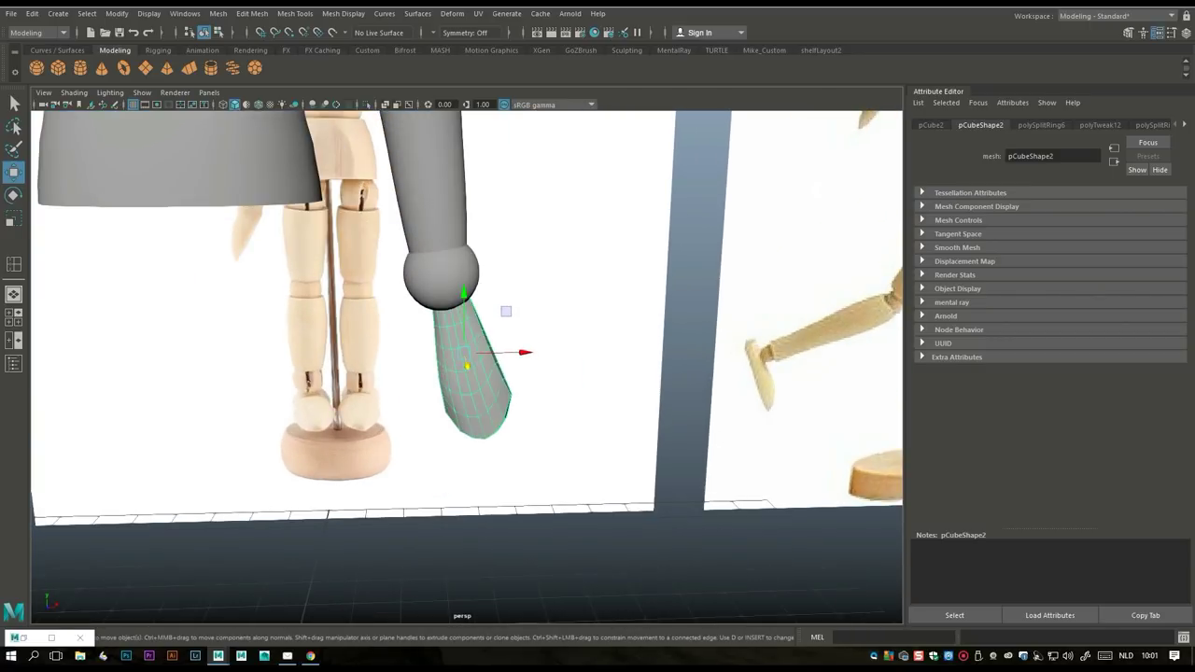
- Scale the hand to make it broader and nudge it over the reference hand in the front view
key(r)
mouse_move(478, 407)
mouse_down()
mouse_move(487, 435)
mouse_move(475, 387)
mouse_up()
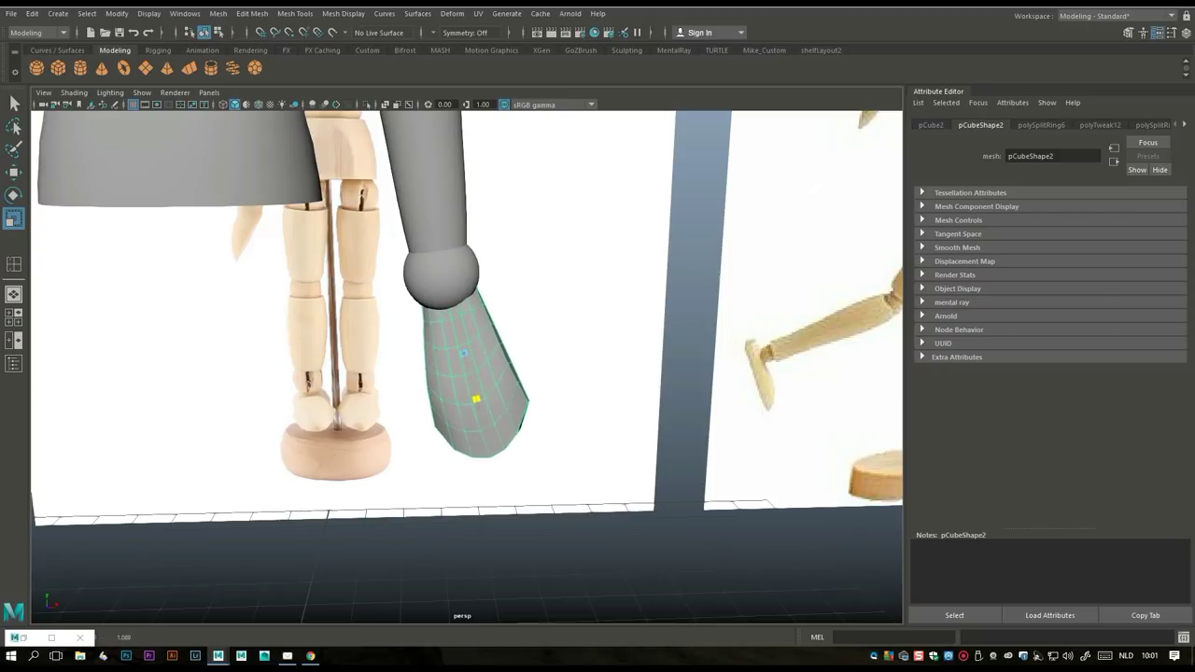
click(13, 316)
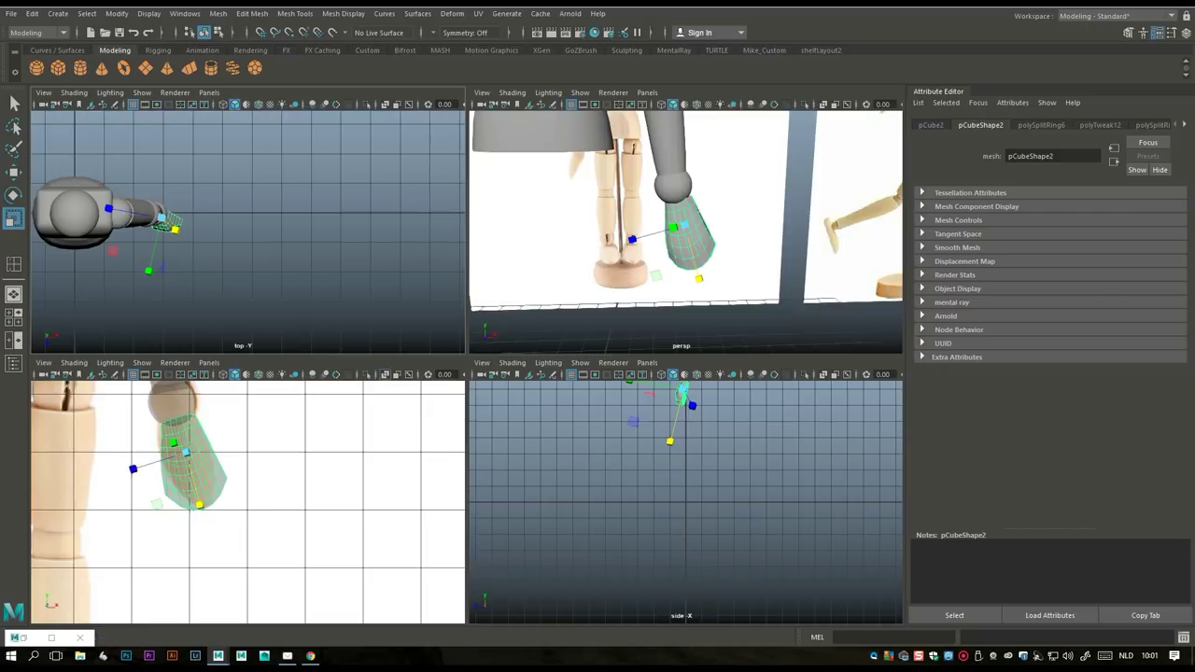
key(space)
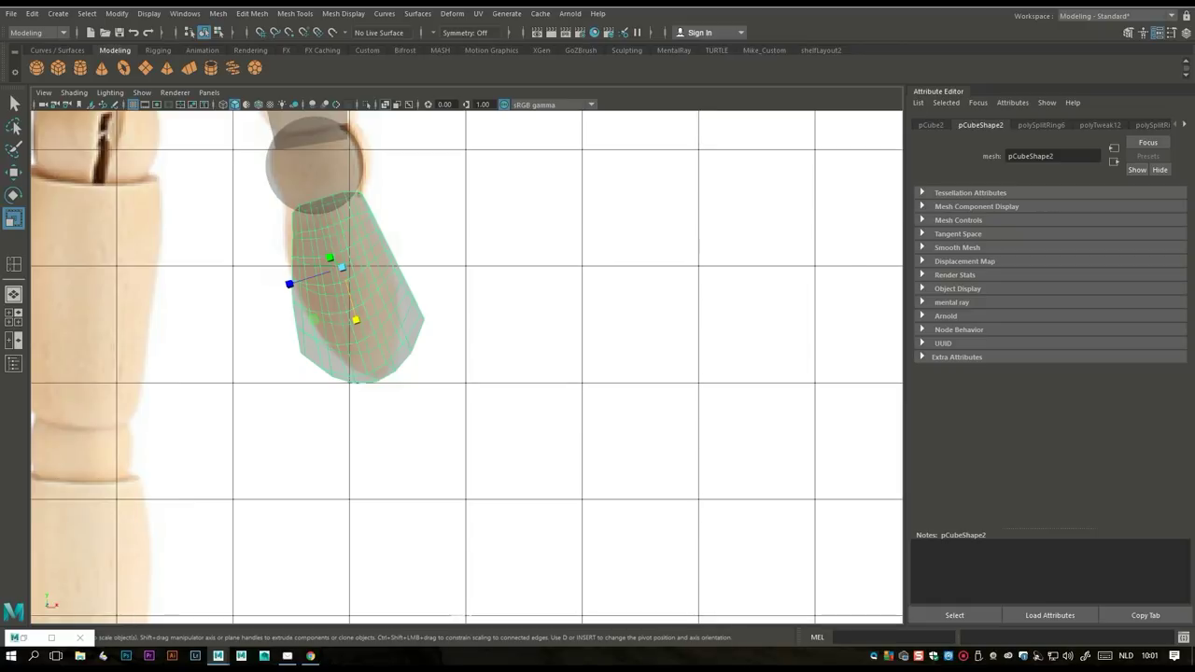
key(w)
drag(342, 267, 334, 264)
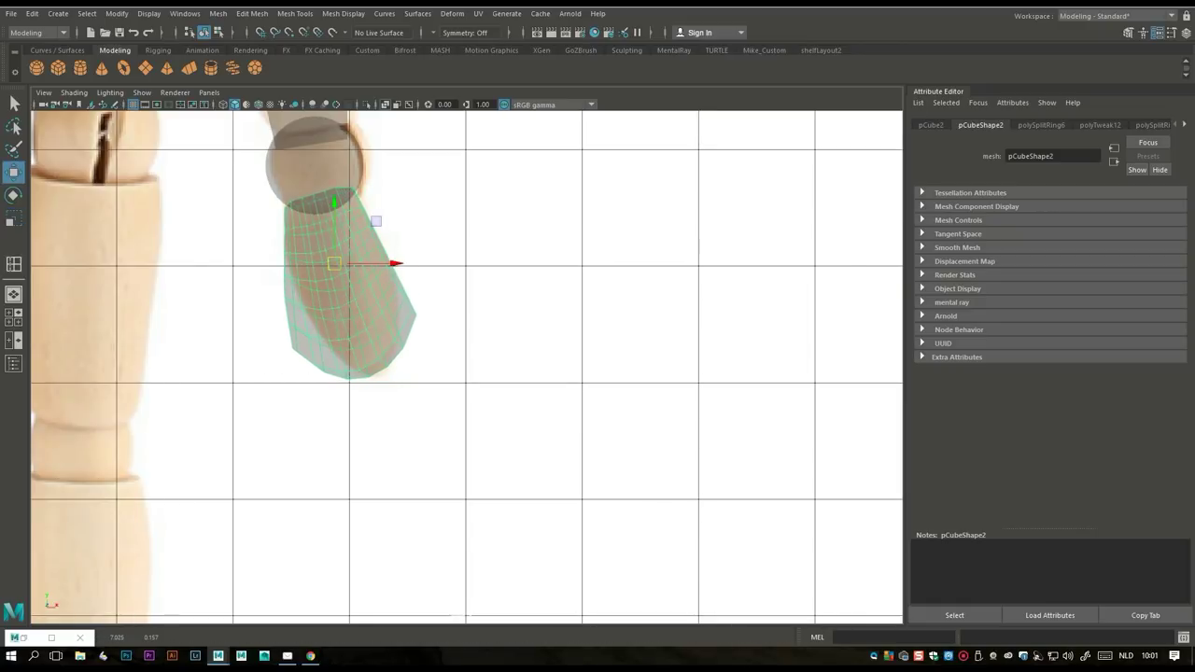
click(13, 317)
key(space)
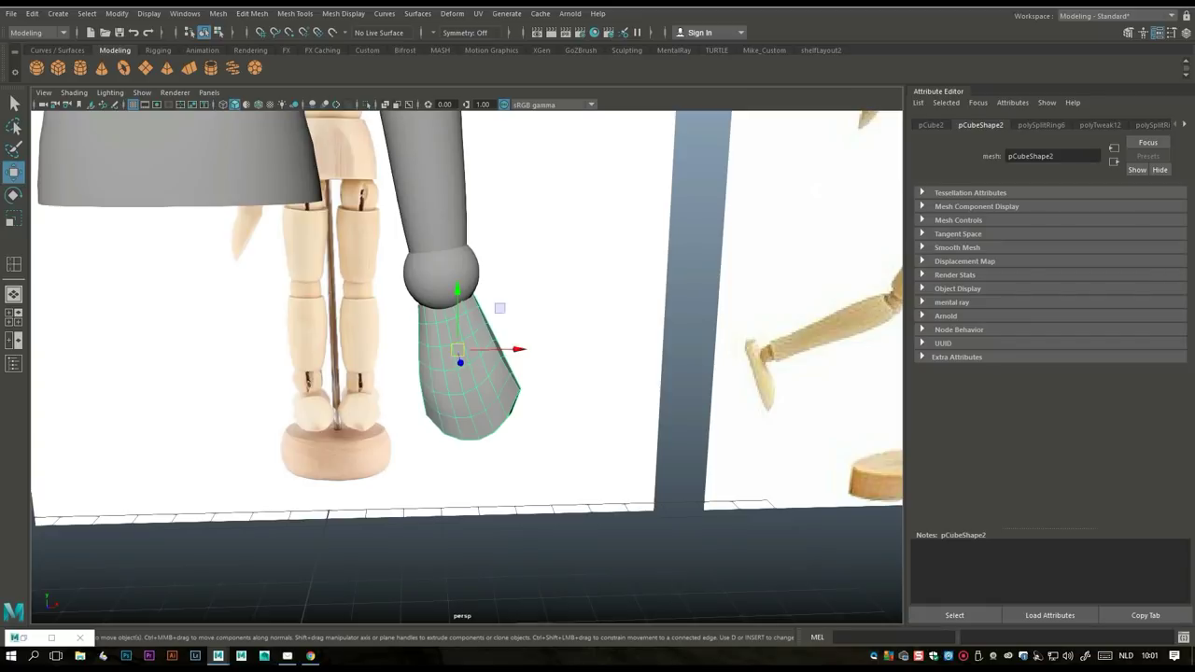
- Combine all arm parts from the shoulder sphere down to the hand into one mesh and center its pivot
key(bracketleft)
key(bracketleft)
key(bracketleft)
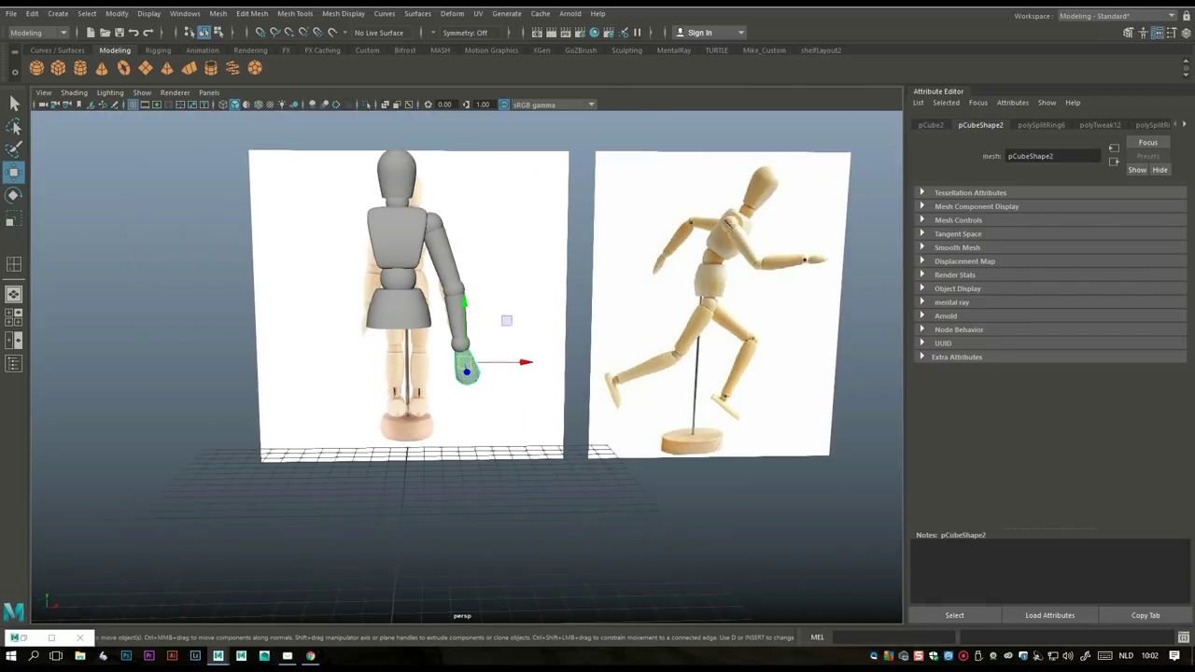
key(bracketleft)
key(bracketleft)
key(bracketleft)
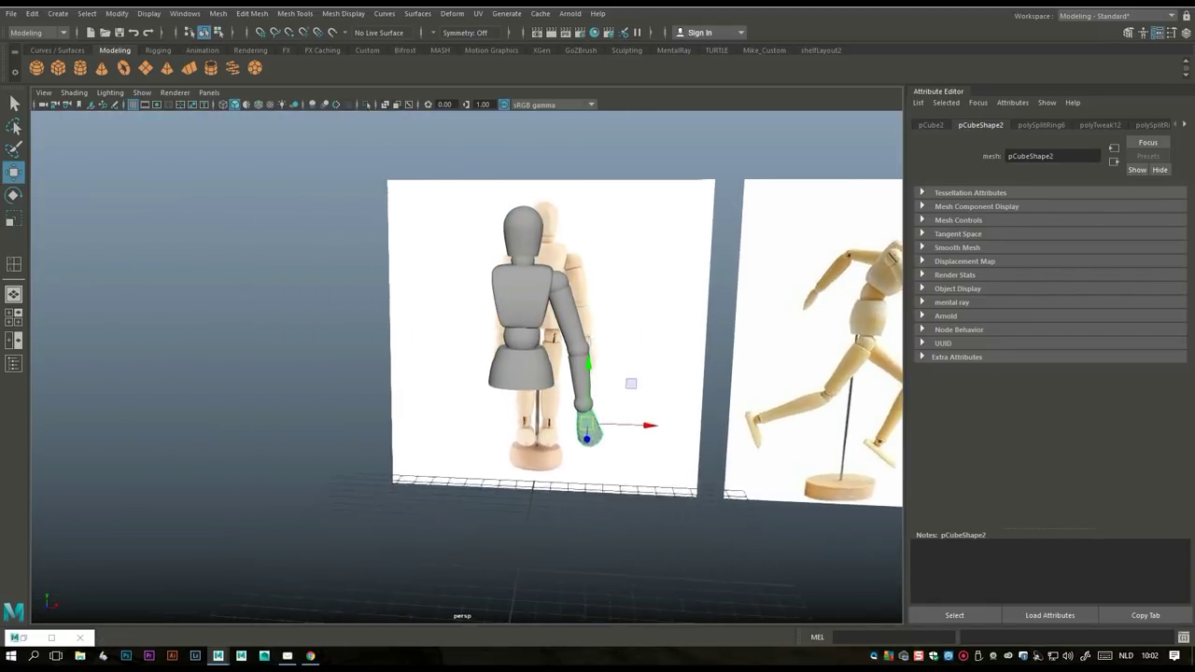
key(bracketleft)
key(bracketleft)
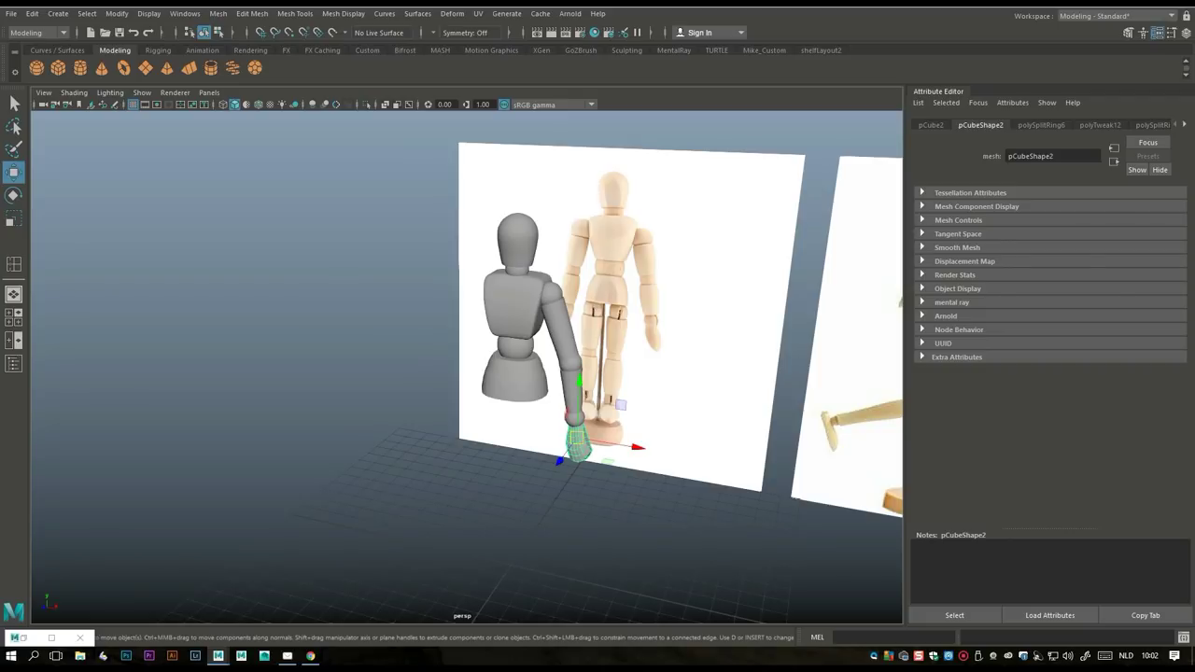
click(551, 295)
key(Down)
key(Down)
key(Down)
key(Down)
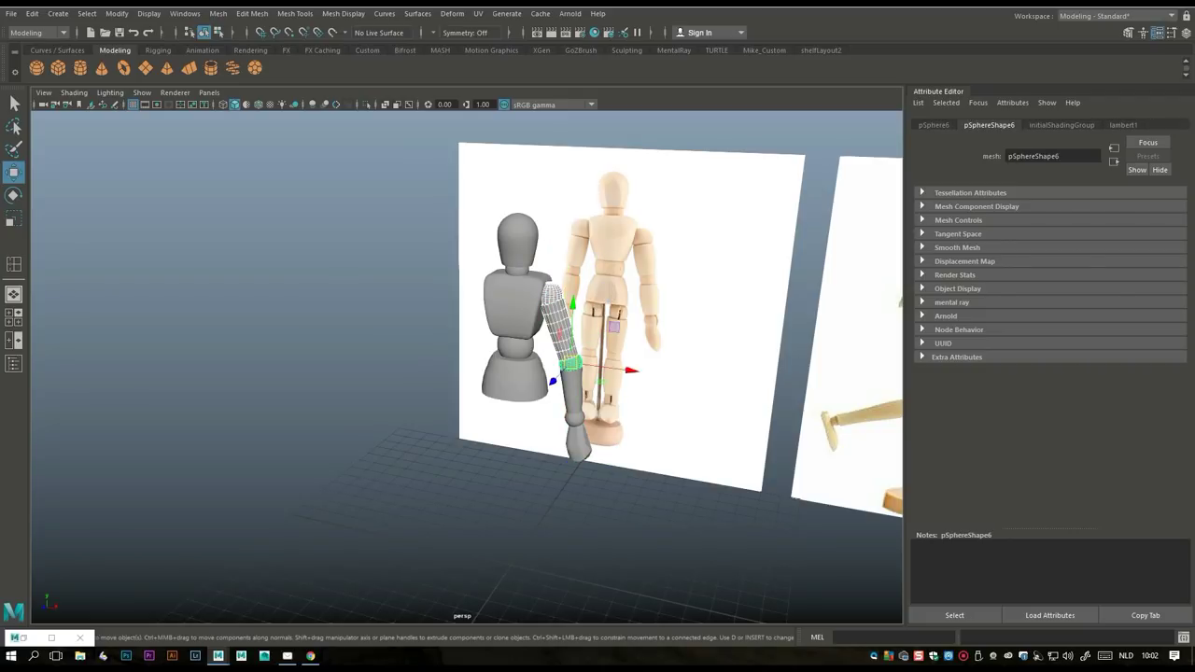
key(Down)
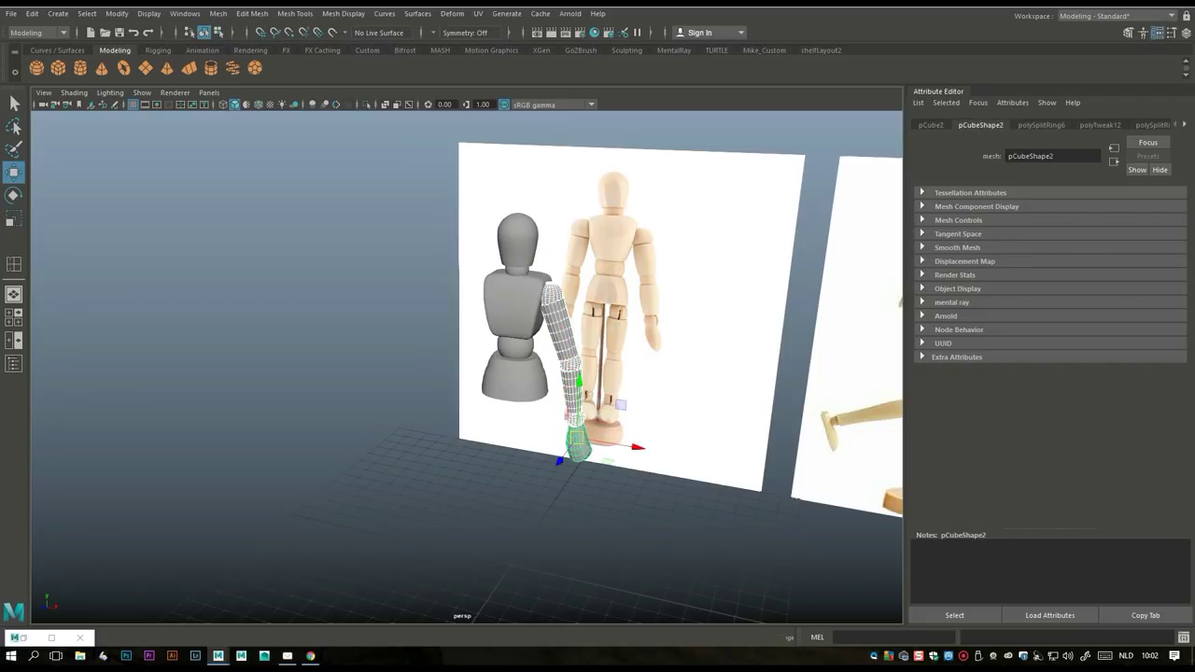
click(217, 13)
click(242, 58)
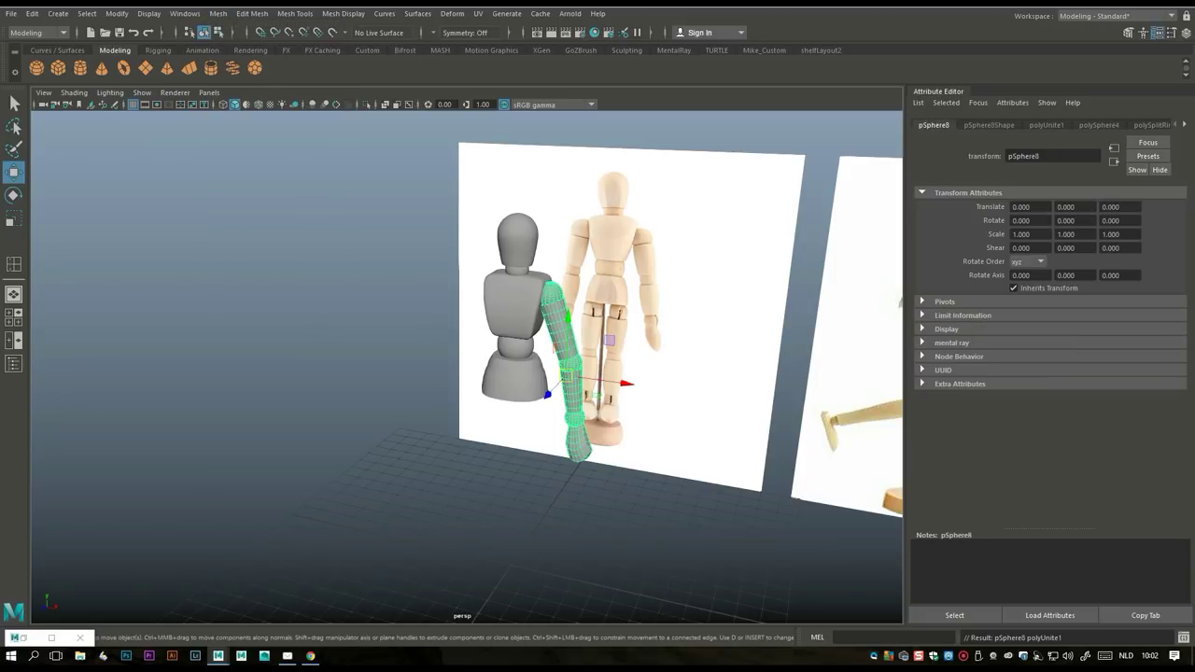
click(117, 13)
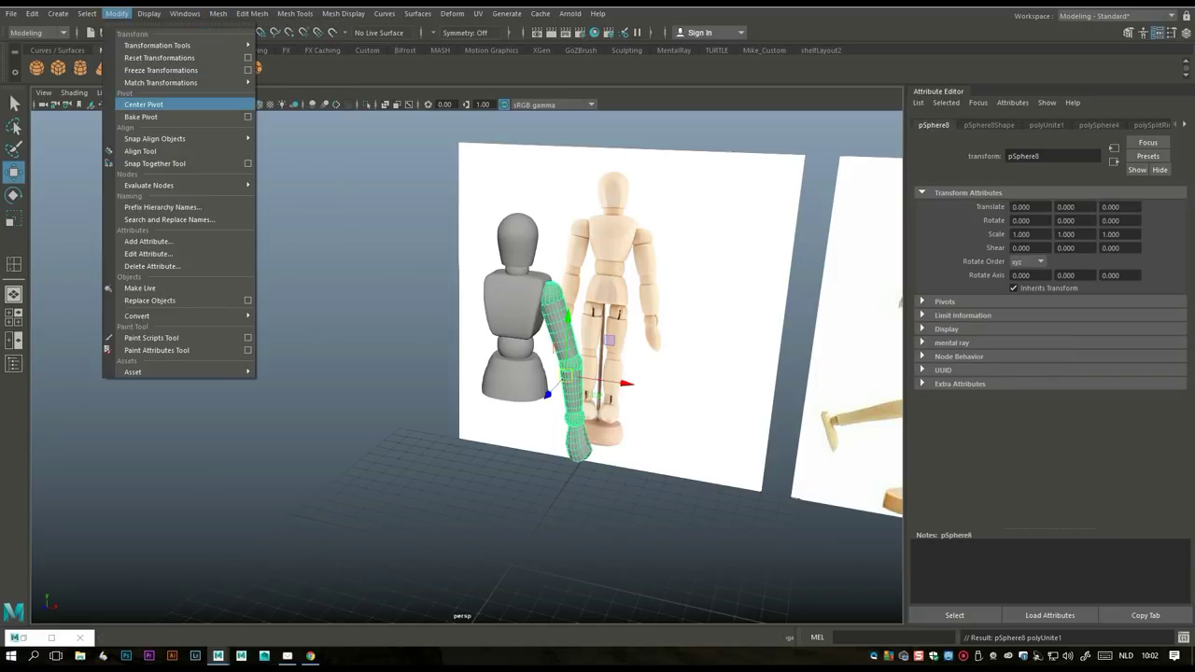
click(149, 104)
- Create one instance of the combined arm with Duplicate Special, mirrored by a scale of -1 in X
click(32, 13)
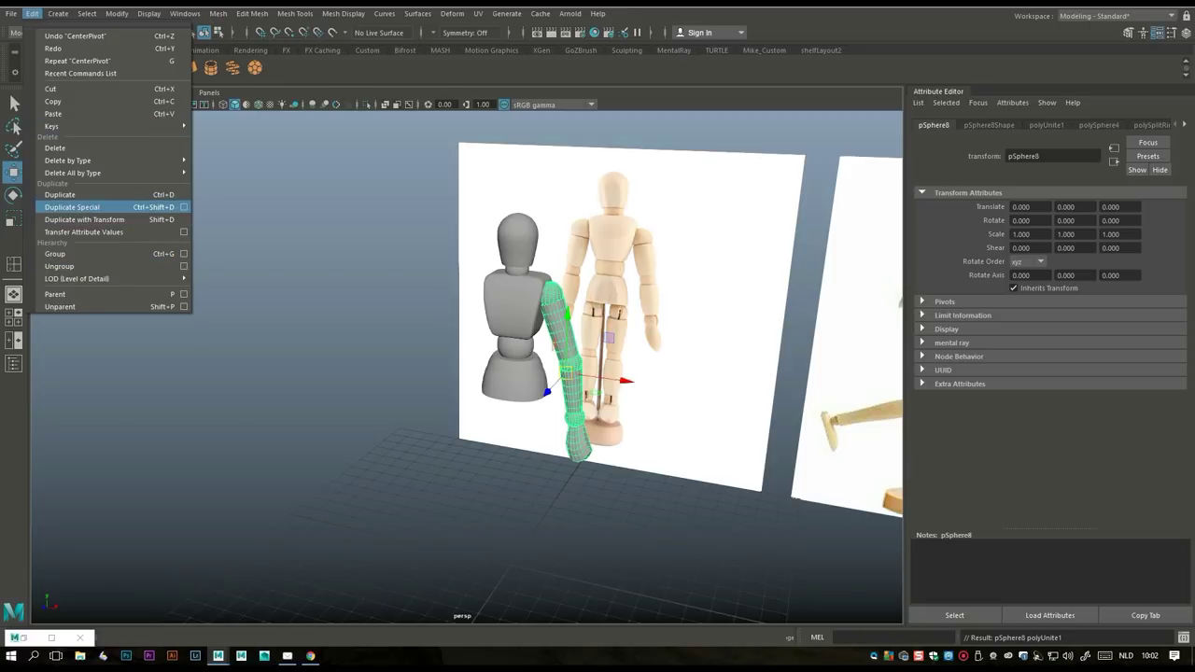
click(184, 206)
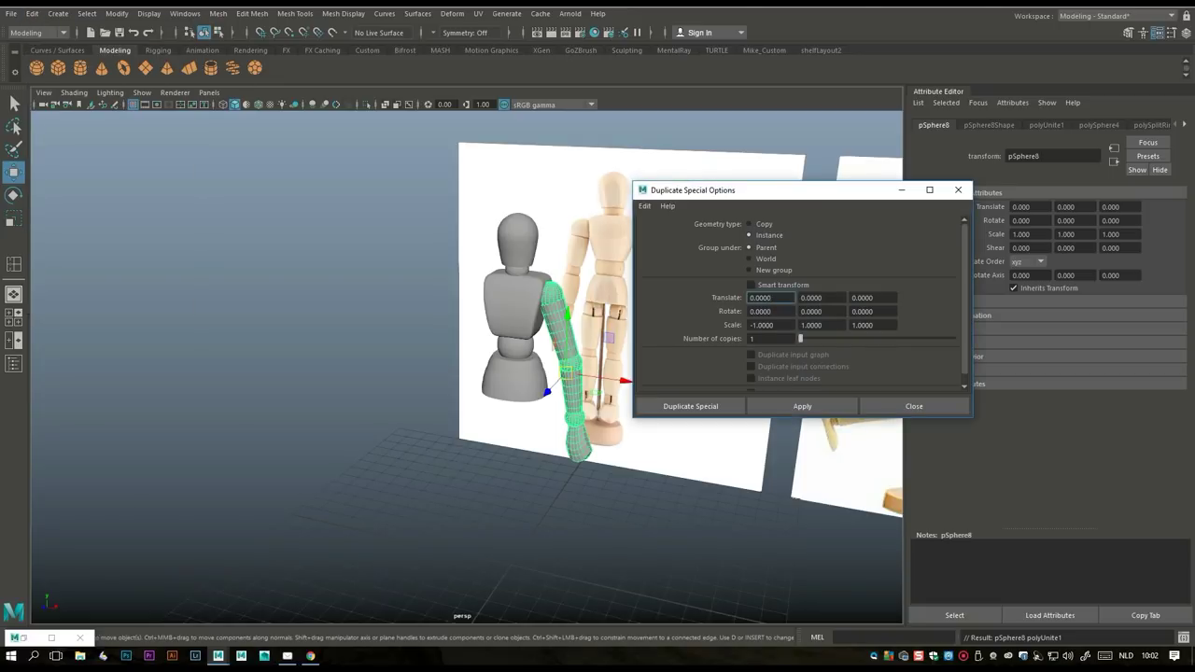
click(690, 406)
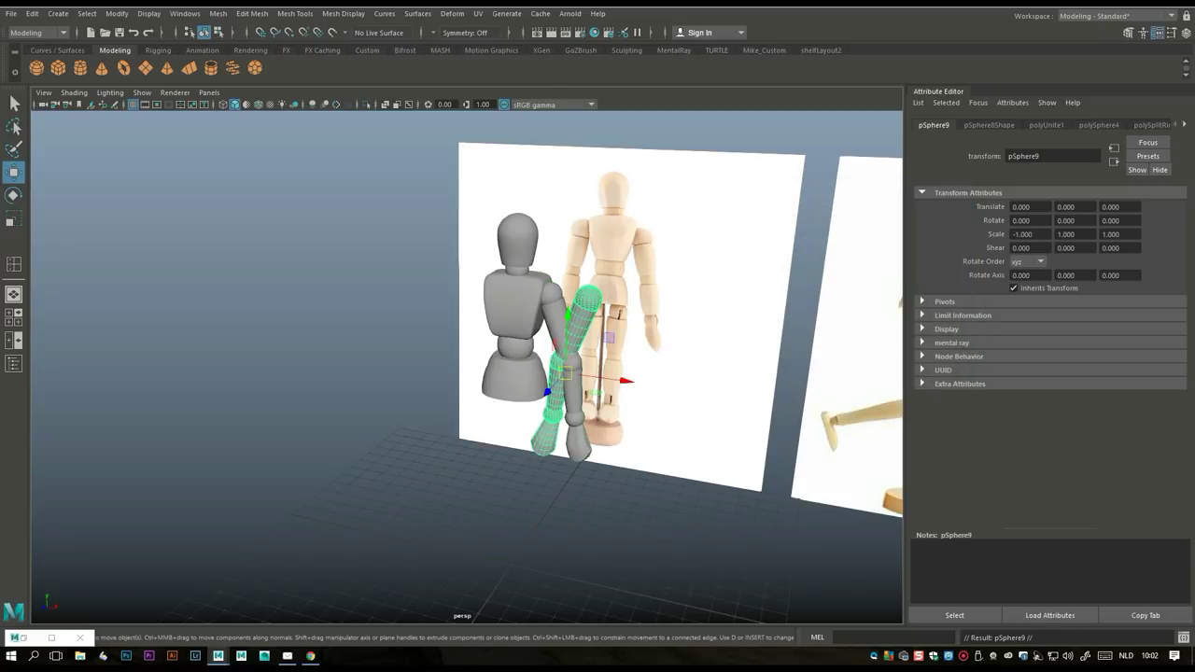
- Move the mirrored arm along X to the opposite shoulder, at a Translate X of about -4.408
drag(607, 379, 532, 378)
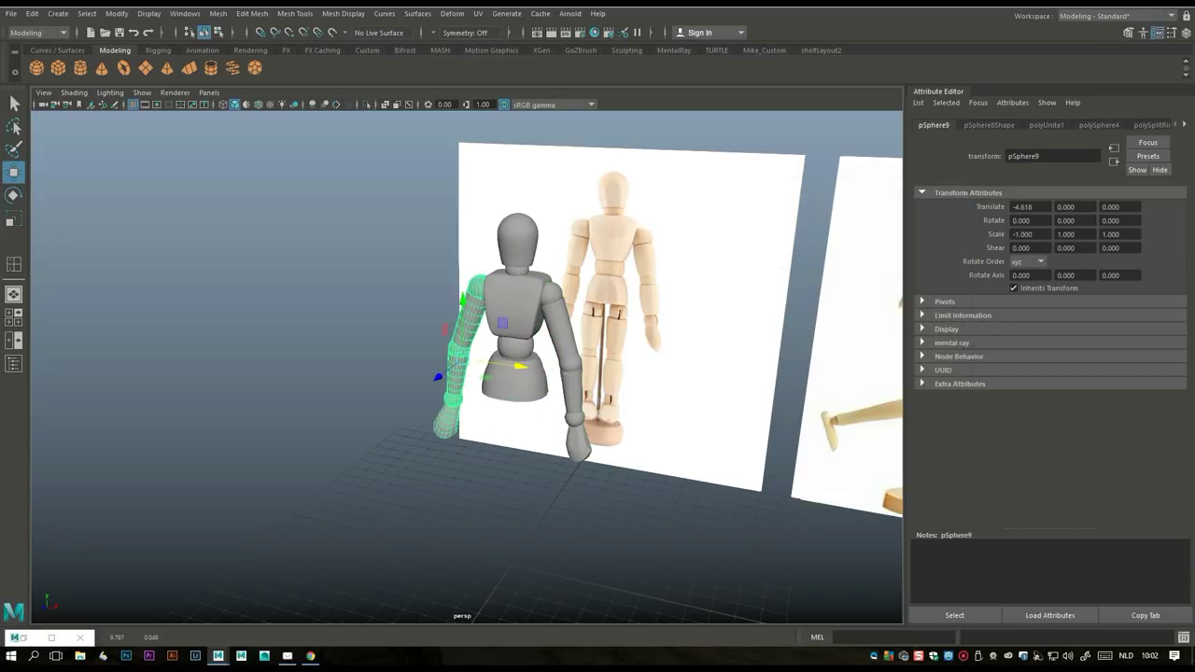
key(space)
key(space)
scroll(466, 365, up, 4)
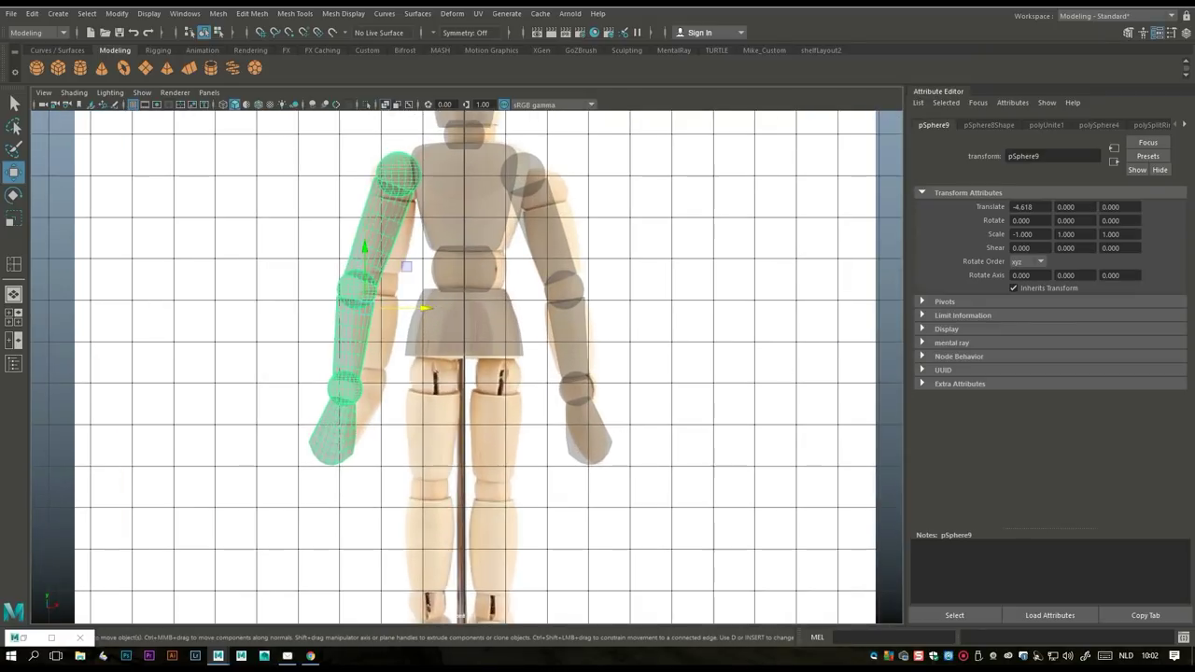
drag(424, 308, 433, 308)
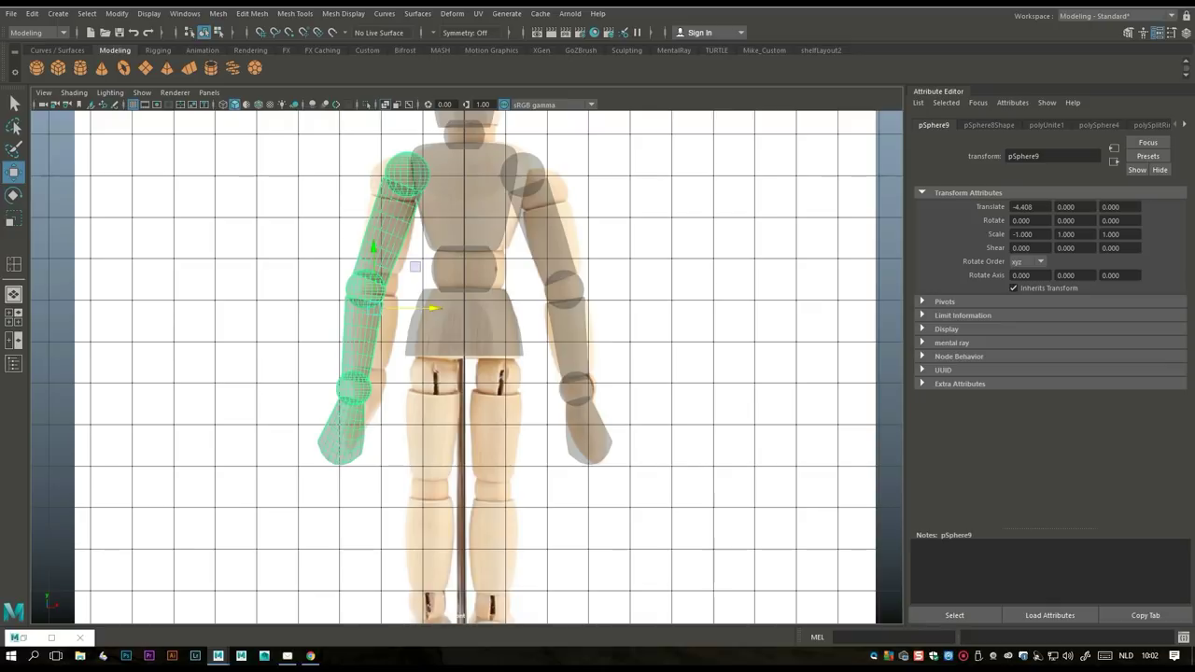
- Separate the original combined arm back into its individual parts
click(13, 317)
click(13, 294)
alt+drag(467, 374, 360, 373)
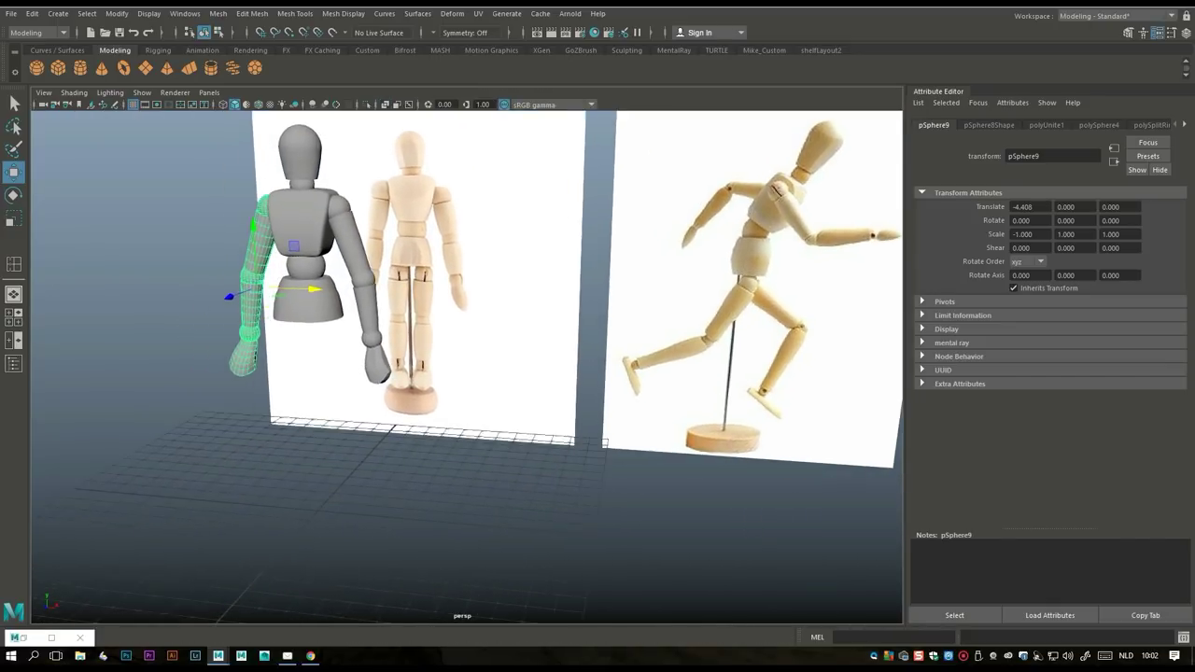
scroll(467, 364, up, 5)
scroll(467, 364, up, 2)
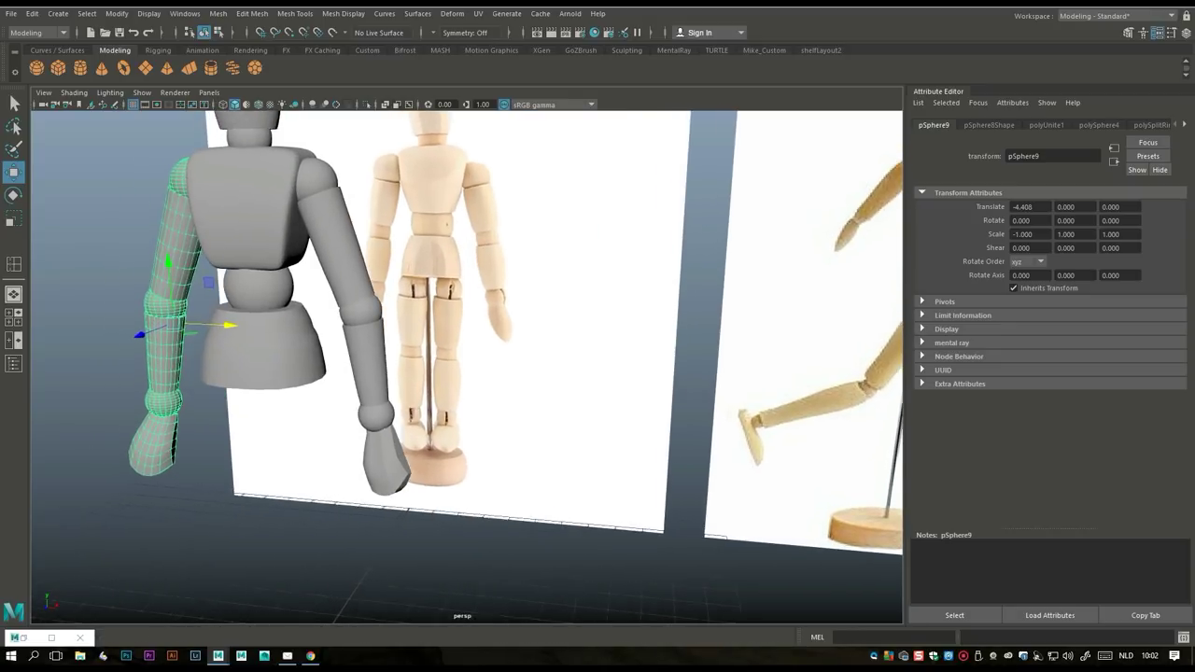
scroll(467, 364, up, 1)
click(365, 280)
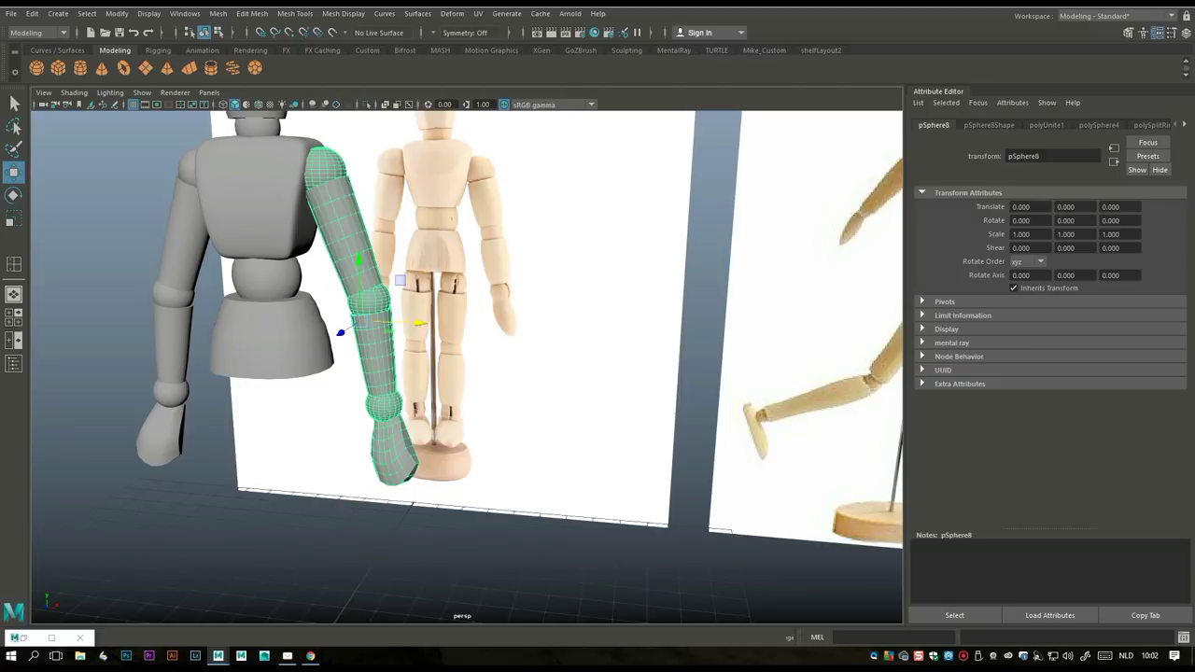
click(218, 13)
click(238, 70)
- Combine the upper arm with the shoulder sphere and the elbow sphere into one mesh
click(343, 229)
click(325, 166)
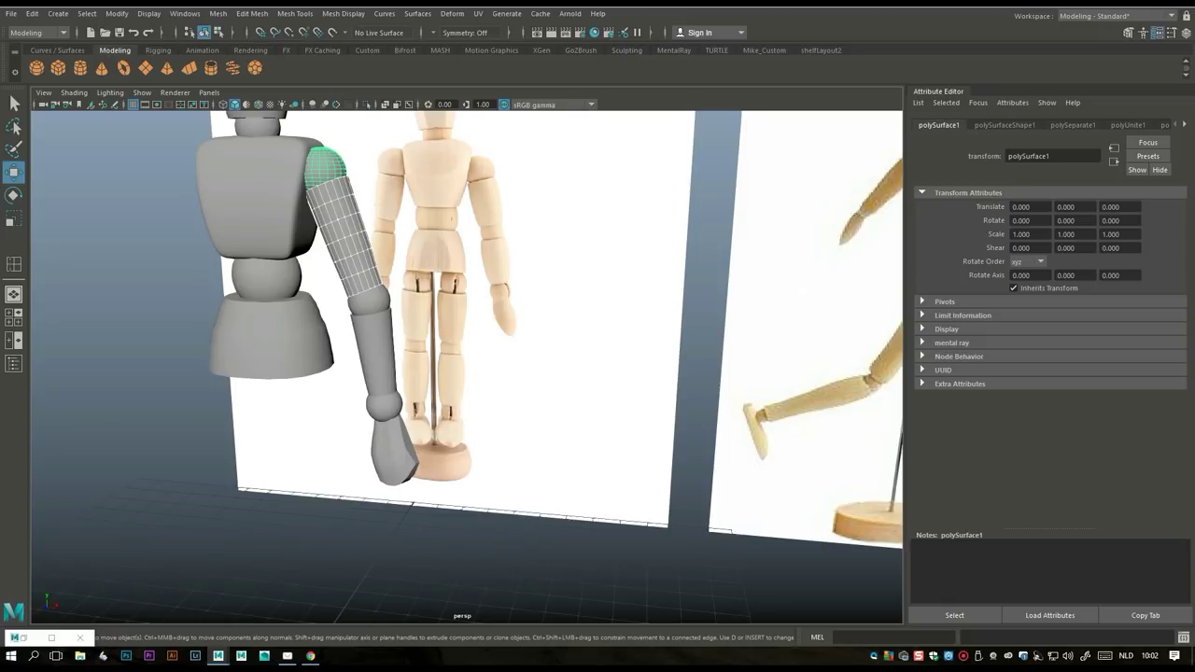
click(369, 299)
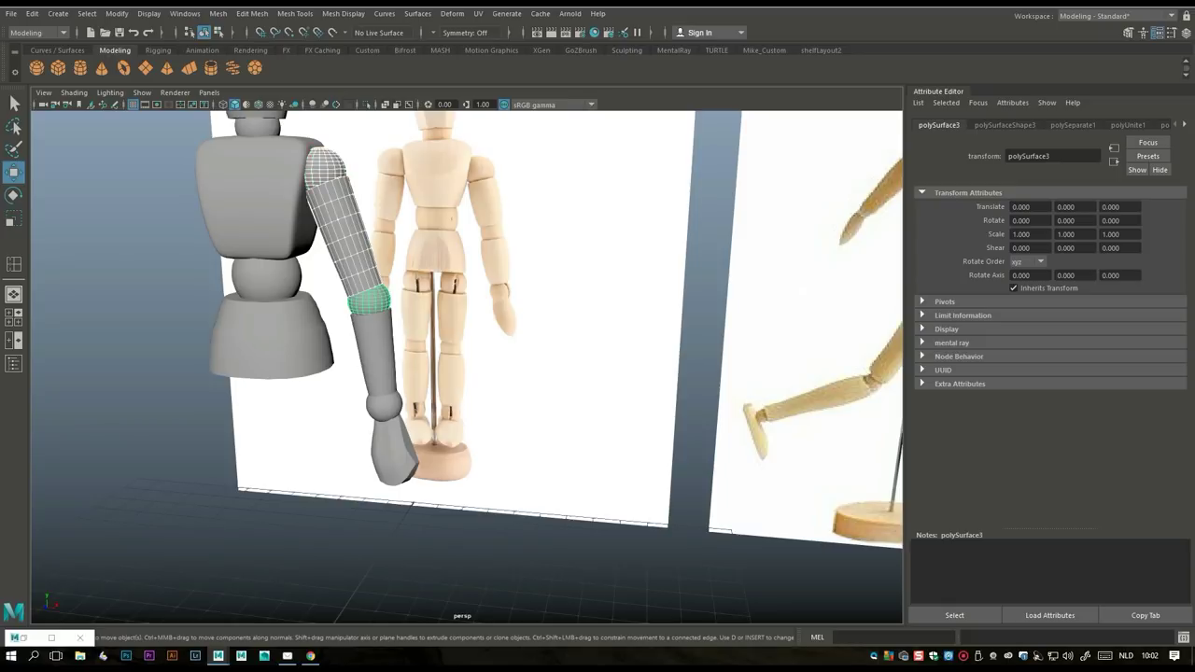
click(218, 13)
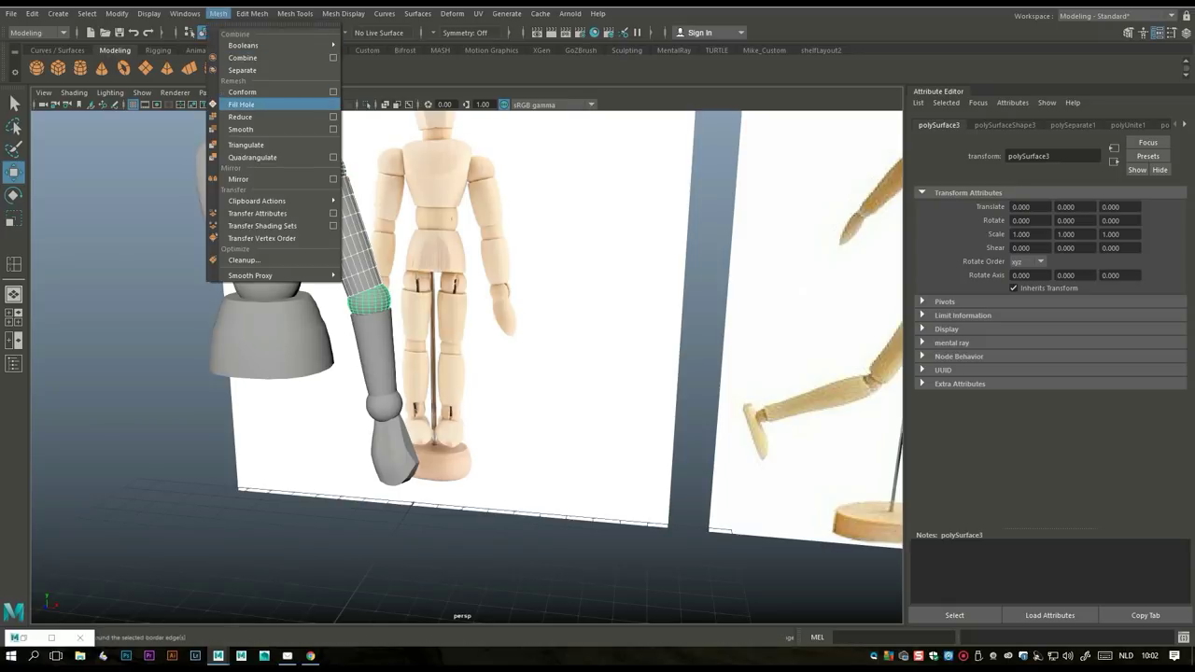
click(243, 57)
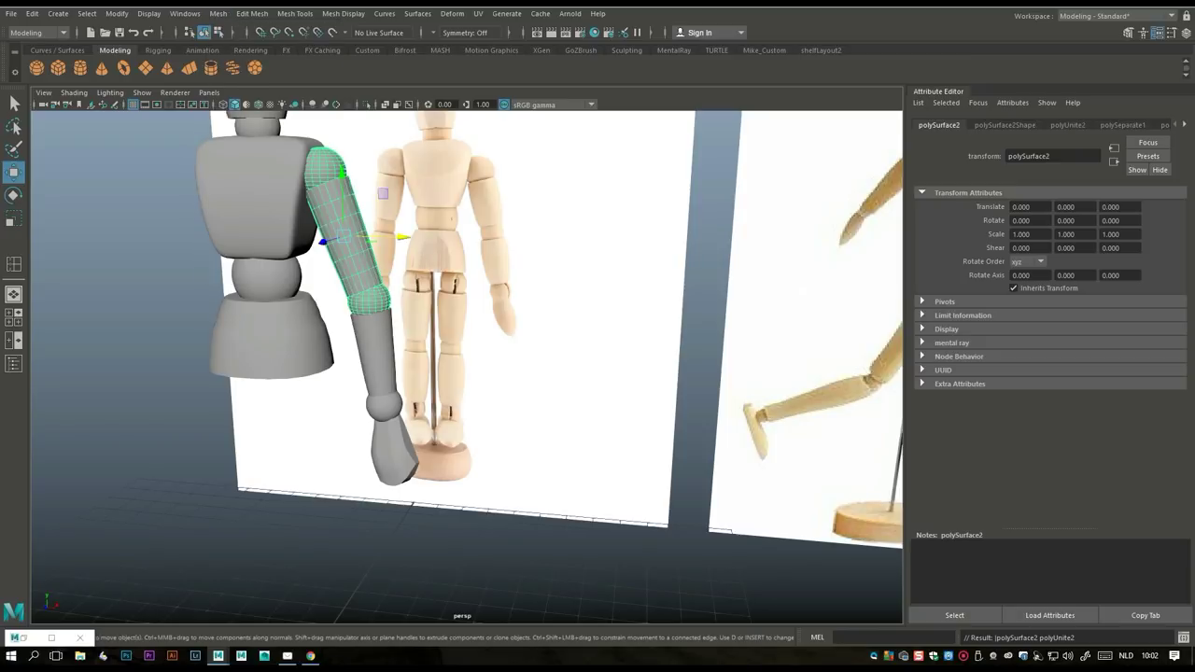
- Duplicate the combined upper arm and move the copy near the reference thigh, at about Translate X -0.780 and Y -5.254
drag(342, 187, 349, 417)
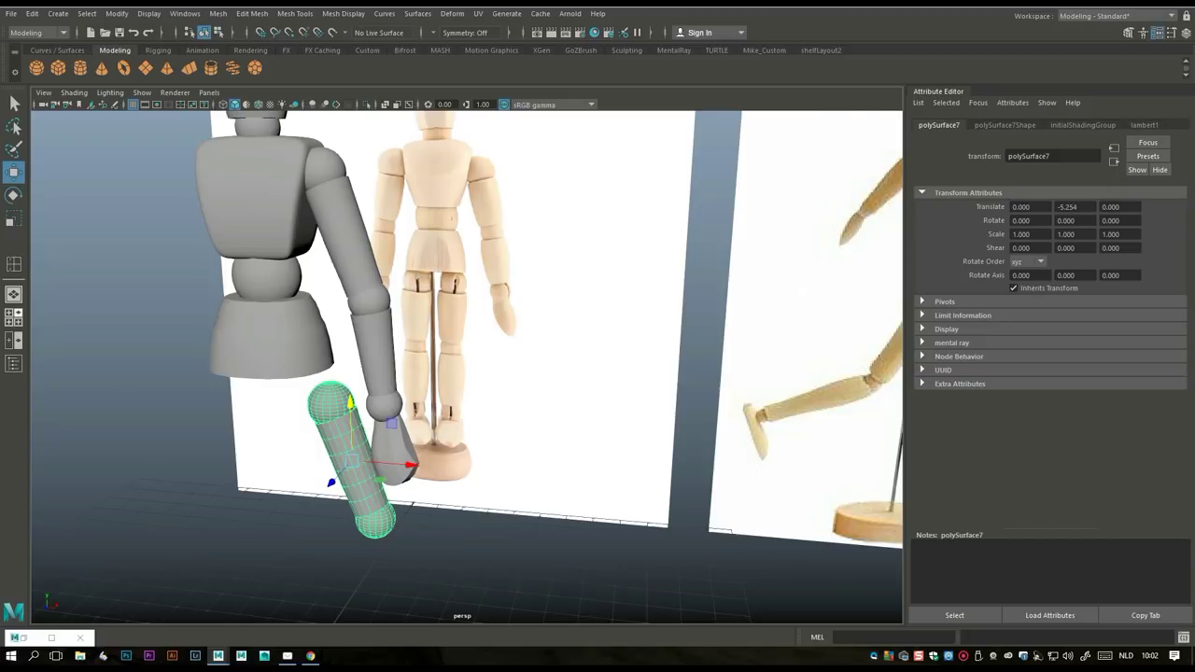
key(space)
key(space)
alt+middle_drag(467, 392, 467, 346)
drag(605, 399, 572, 398)
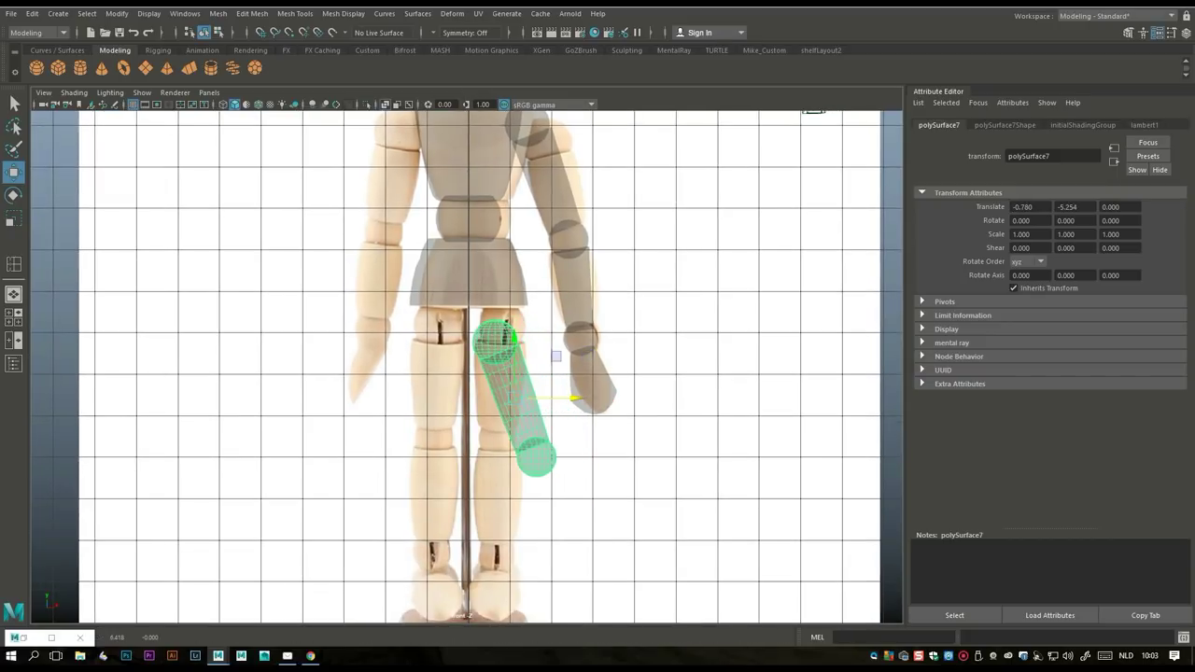
- Rotate the upper-arm copy about -23 degrees around Z and fit it over the reference thigh, at about Translate X -1.200, Y -4.849
key(e)
drag(532, 340, 555, 349)
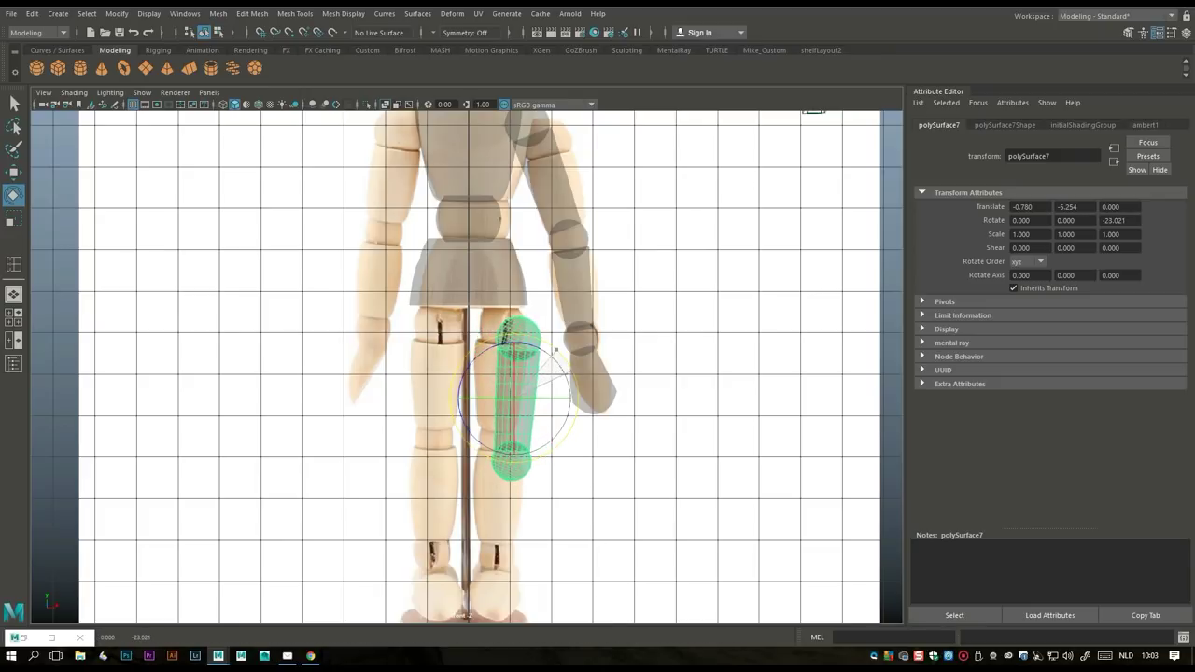
key(w)
drag(513, 398, 496, 383)
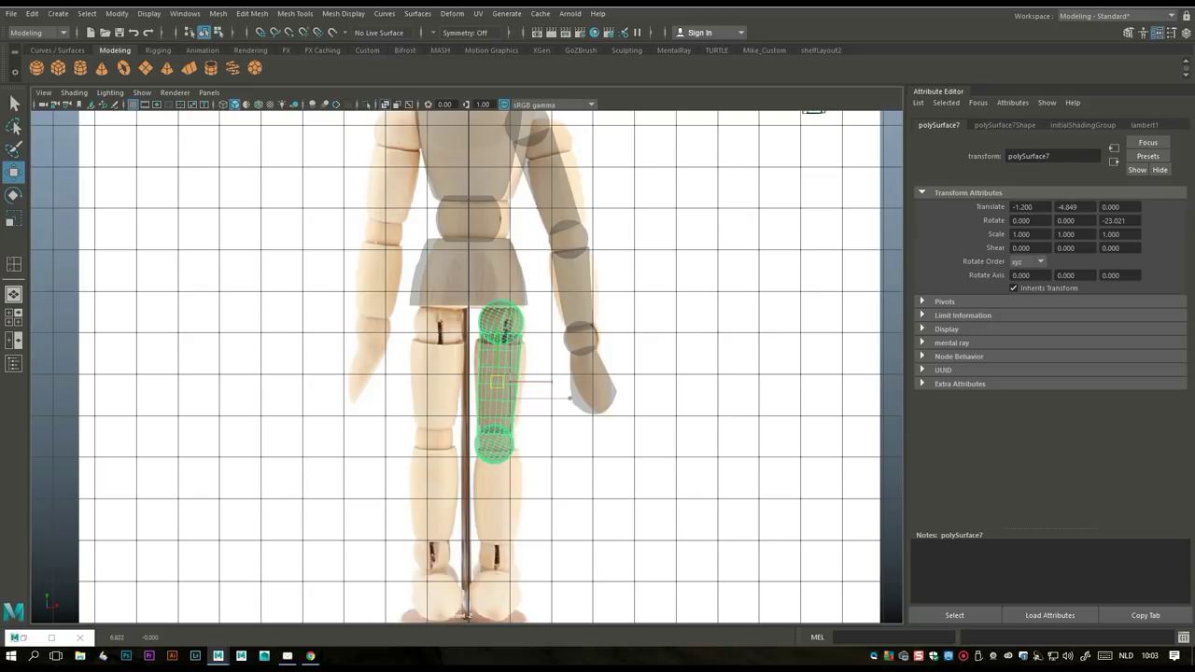
- Duplicate the forearm and move the copy down beside the reference lower leg, to a Translate Y of about -5.372
click(573, 289)
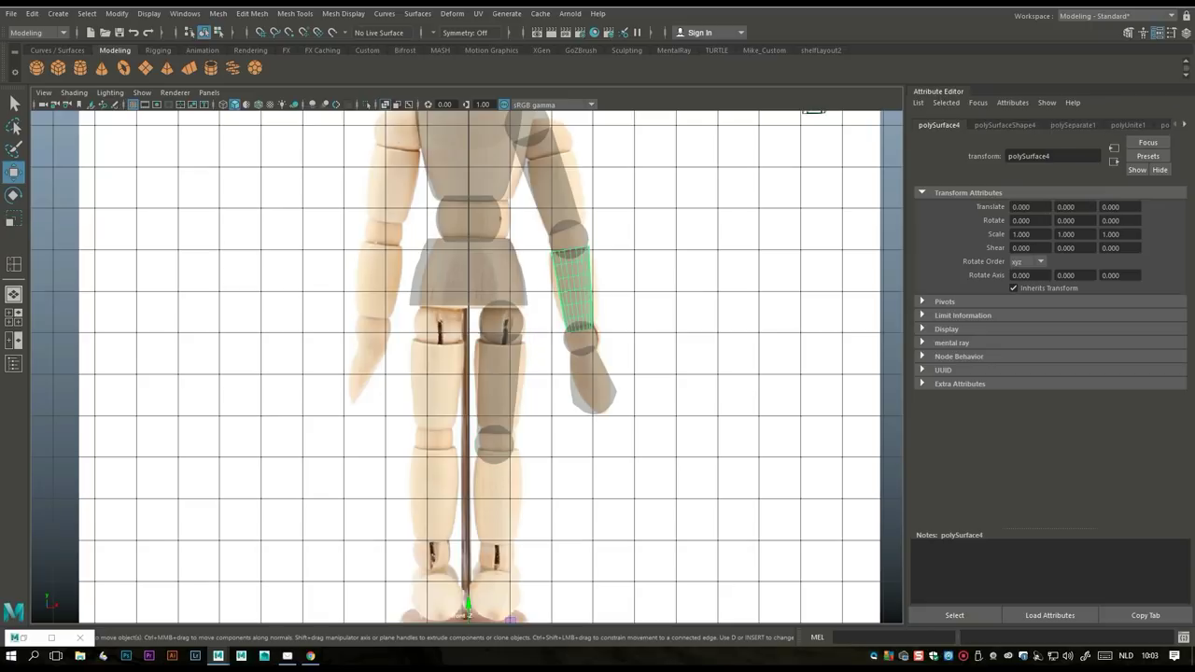
key(ctrl+d)
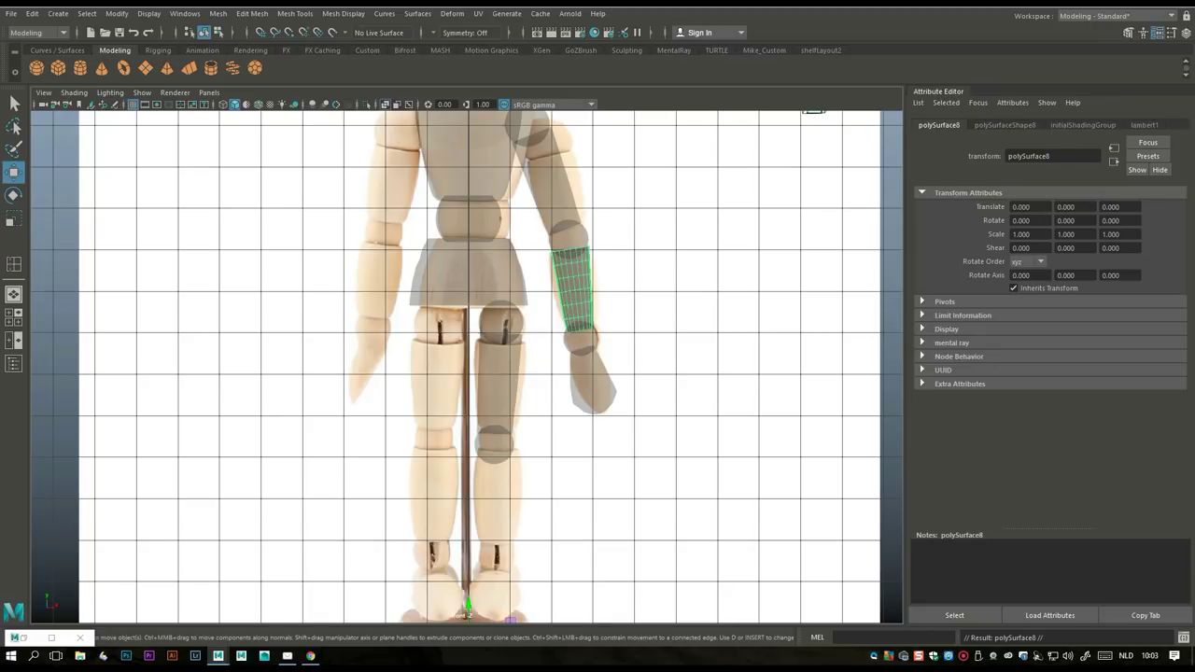
scroll(467, 364, down, 10)
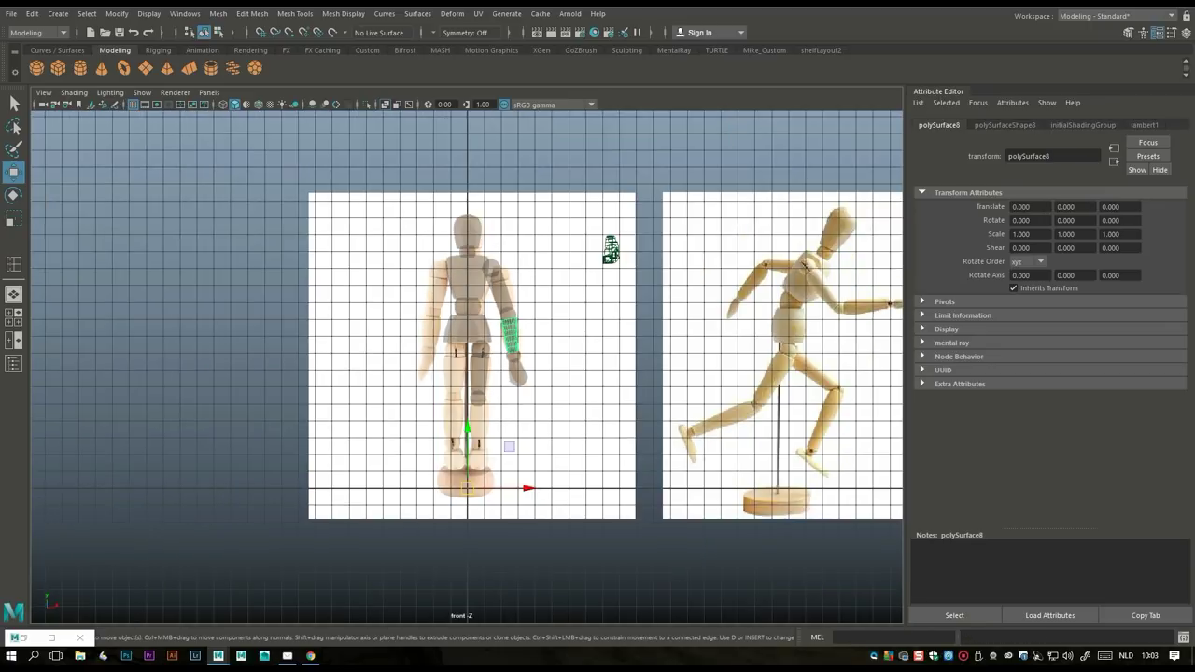
scroll(467, 364, down, 2)
middle_drag(509, 412, 509, 474)
scroll(467, 369, up, 4)
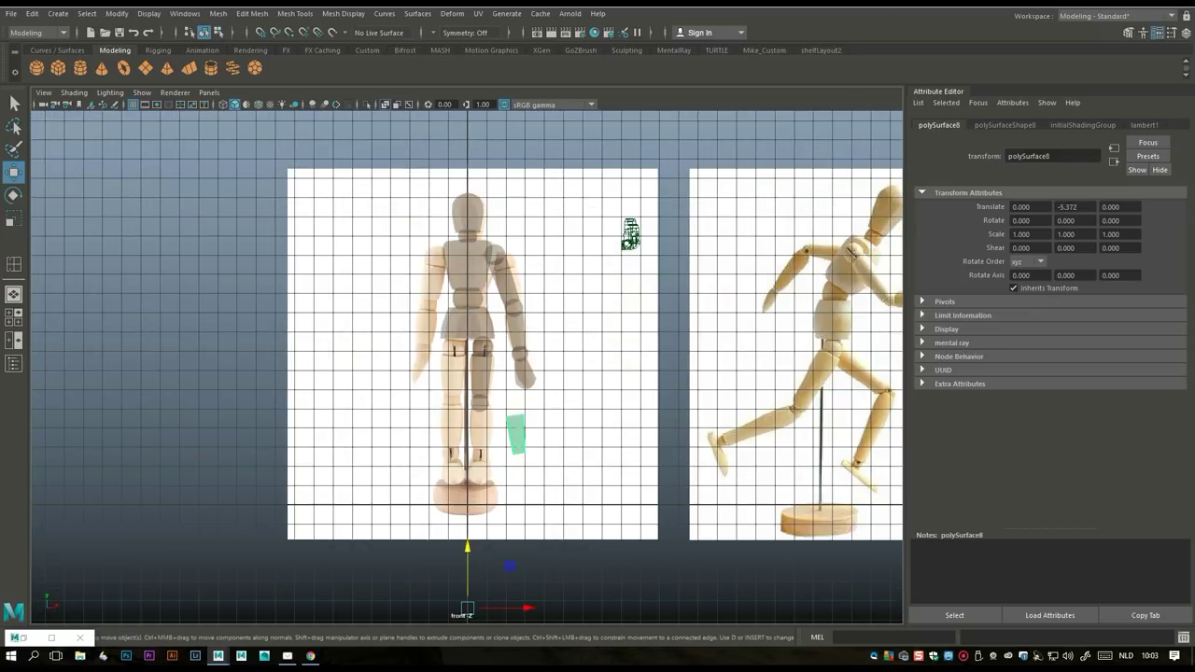
- Center the pivot of the forearm copy
click(117, 13)
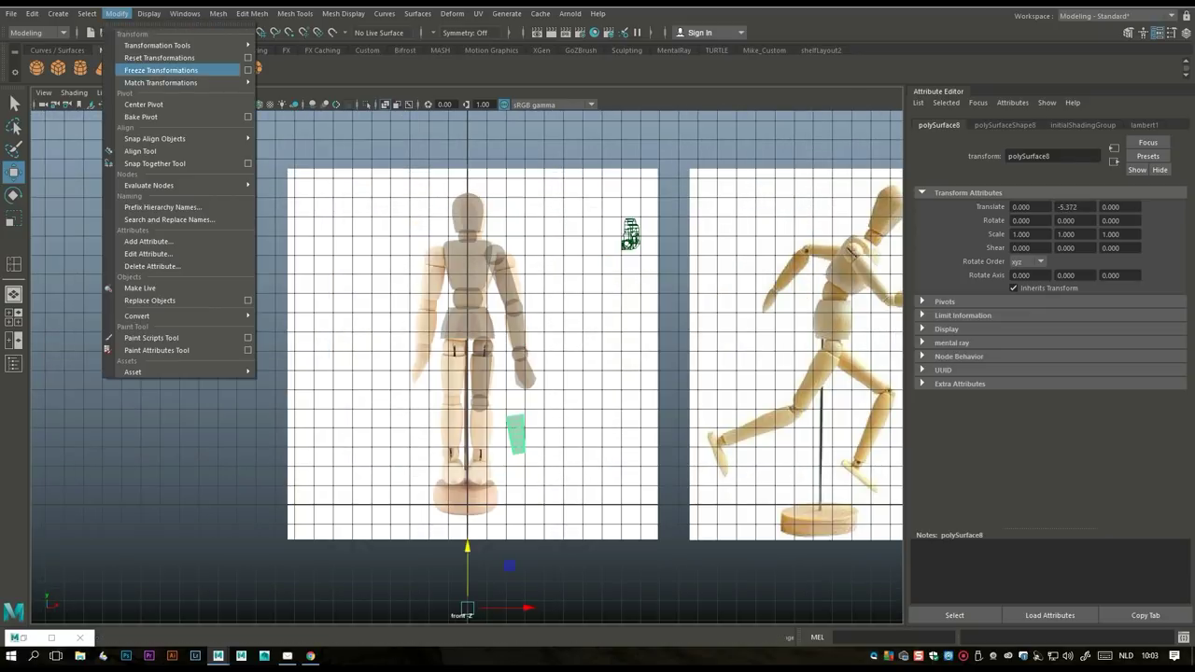
click(149, 102)
scroll(560, 535, up, 4)
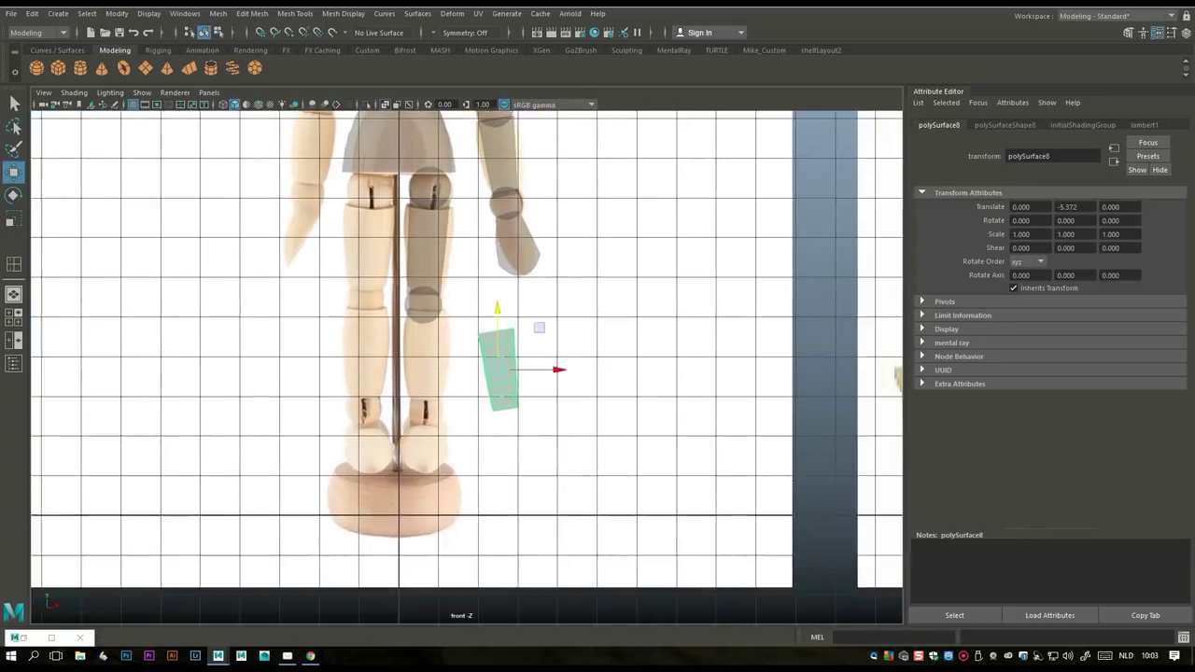
- Rotate the forearm copy to -7.172 degrees around Z and move it over the reference lower leg, at Translate X -1.929, Y -5.247
drag(557, 435, 551, 435)
drag(546, 349, 481, 349)
drag(467, 313, 415, 345)
key(w)
- Scale the lower-leg piece to 1.233, 1.386, 1.233 and lower it to a Translate Y of about -5.435
key(r)
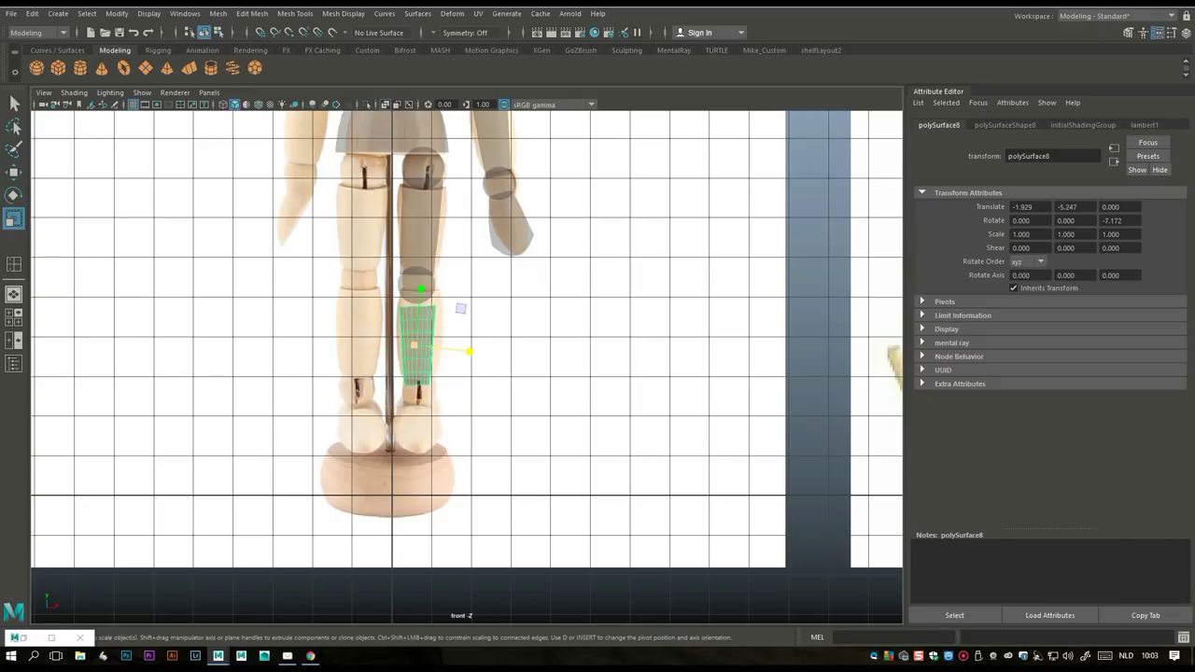
drag(414, 344, 439, 345)
drag(420, 290, 422, 281)
key(w)
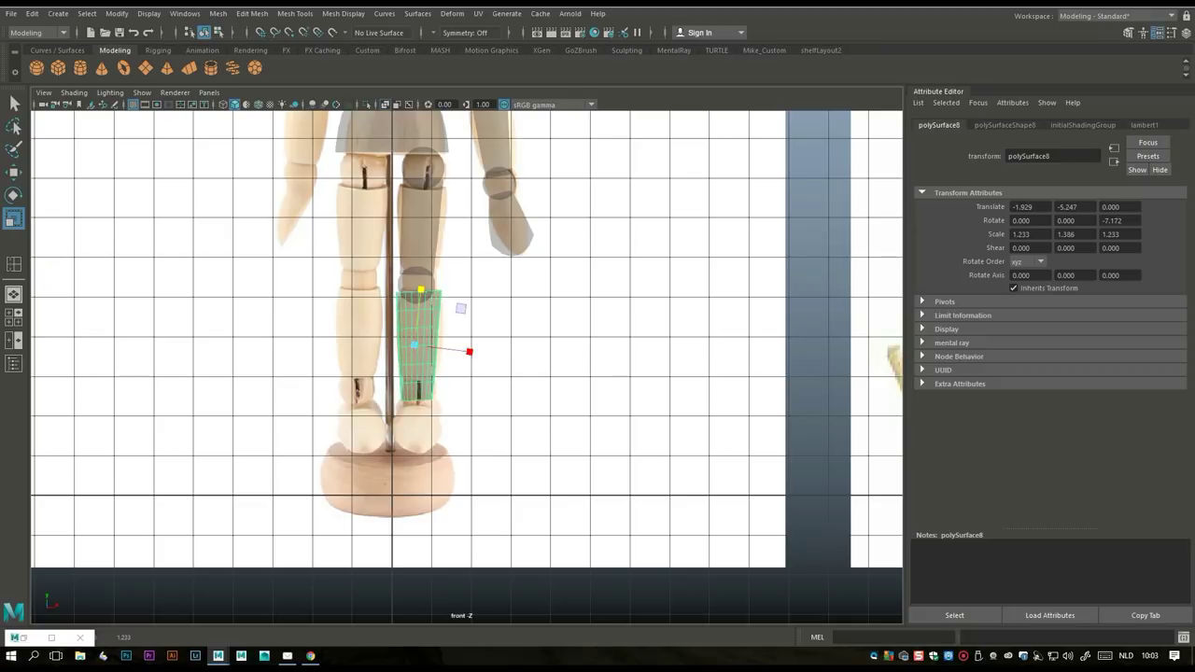
drag(416, 288, 414, 295)
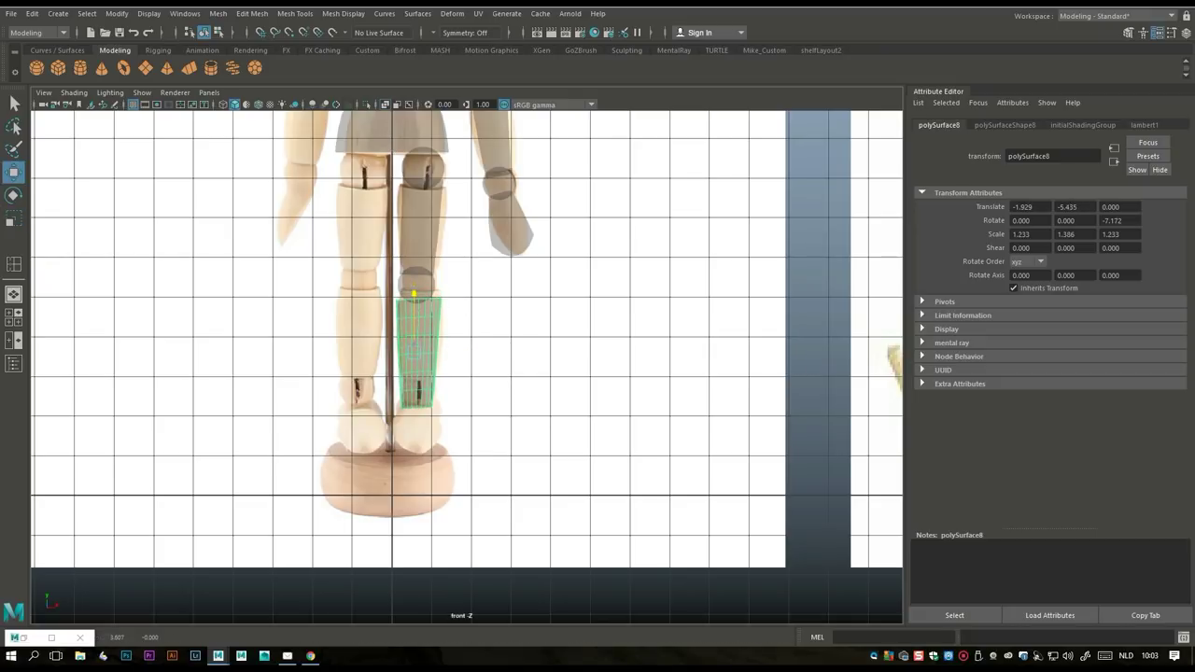
- Scale the upper rim edge loop of the lower-leg piece inward by a factor of about 0.841
scroll(456, 353, up, 5)
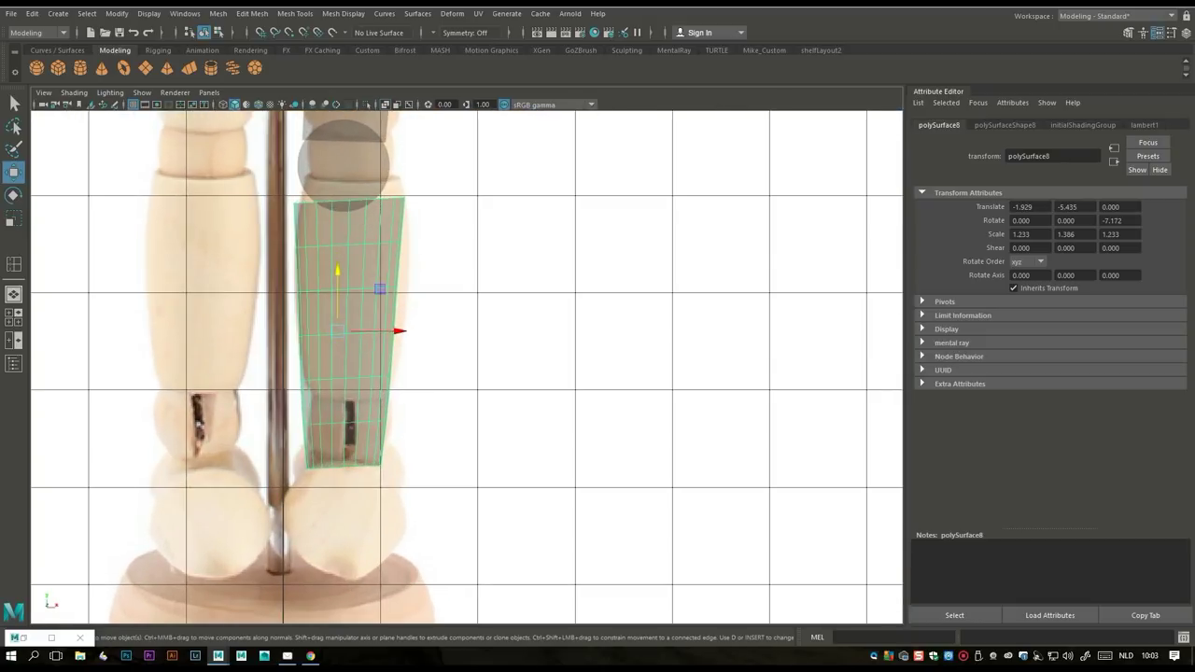
alt+middle_drag(456, 353, 560, 395)
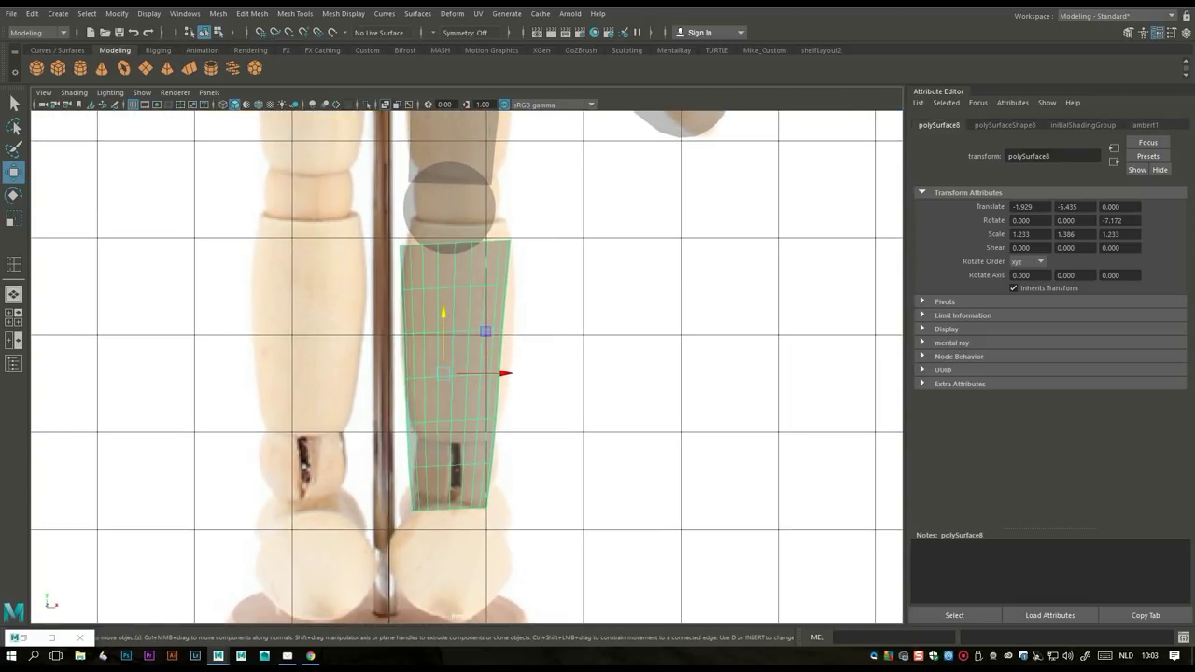
key(space)
key(space)
alt+drag(467, 373, 224, 359)
right_drag(386, 277, 382, 240)
click(393, 278)
alt+drag(393, 277, 374, 336)
key(r)
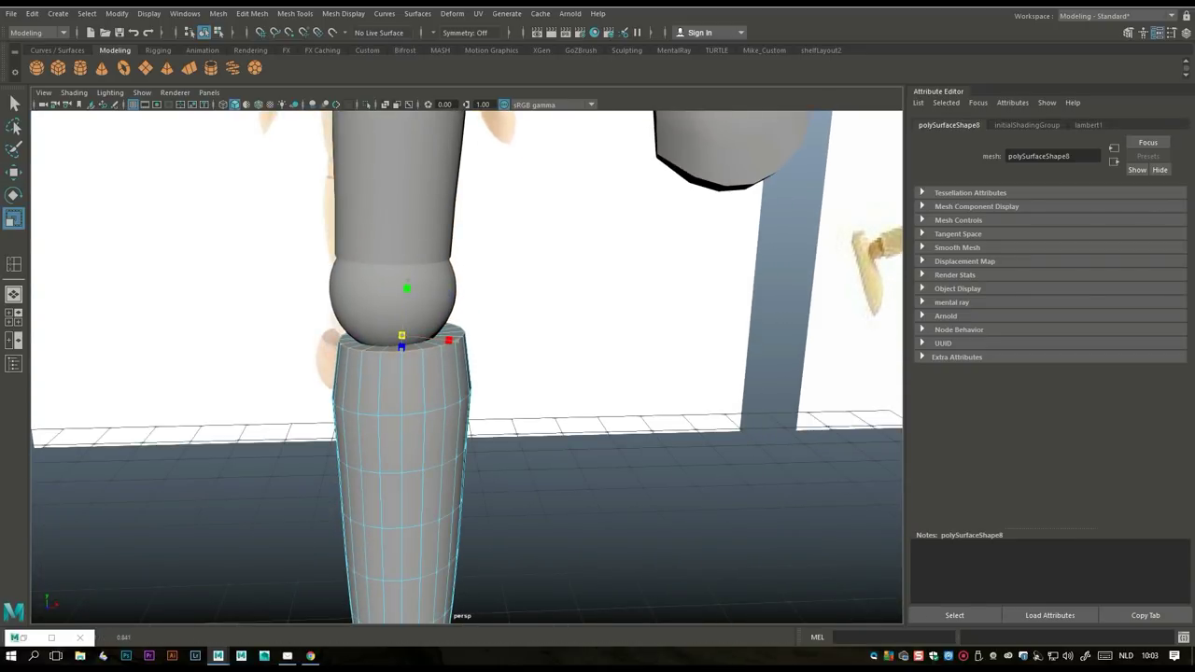
- Move the whole lower-leg piece up under the knee ball, to about Translate X -1.984, Y -5.331
right_drag(417, 281, 477, 264)
key(w)
drag(389, 443, 389, 429)
drag(452, 485, 439, 483)
scroll(439, 482, down, 2)
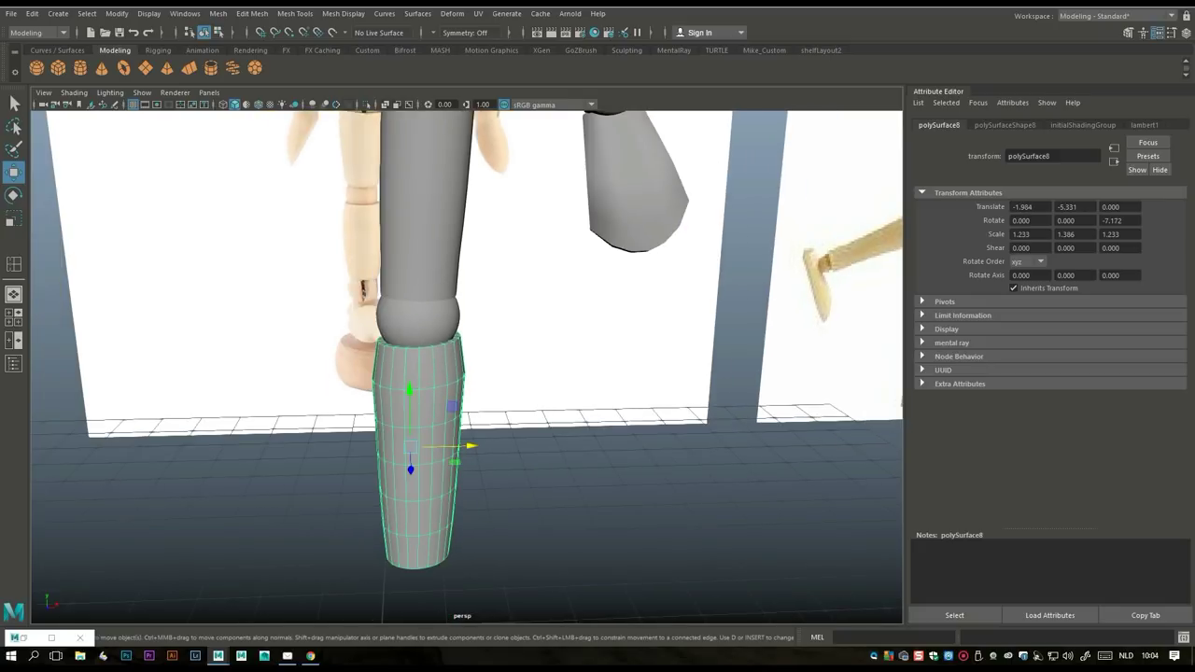
scroll(438, 483, down, 4)
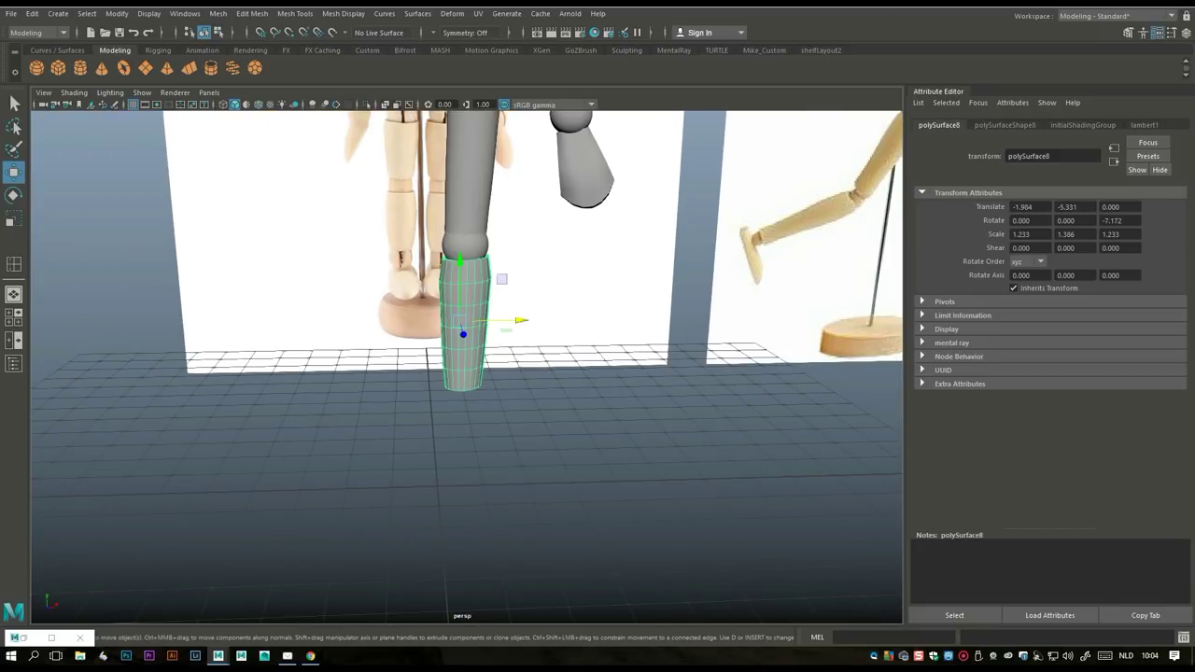
- Center the wrist ball's pivot, duplicate the ball and move the copy down to a Translate Y of about -5.772
click(471, 196)
scroll(471, 196, down, 4)
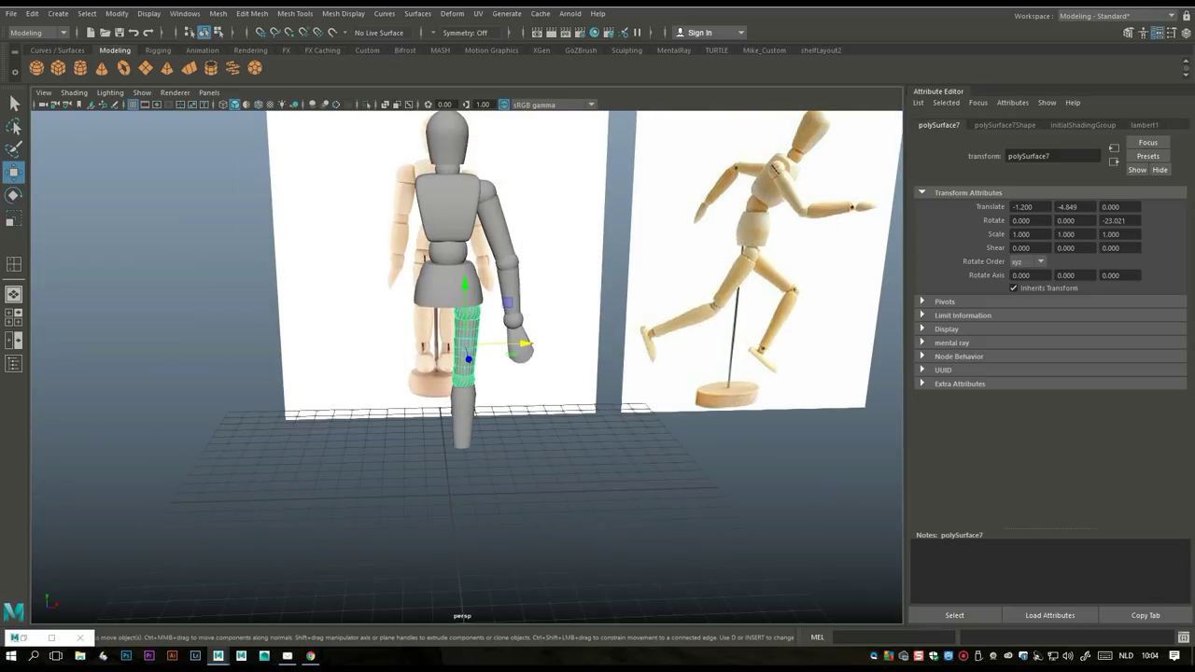
click(512, 321)
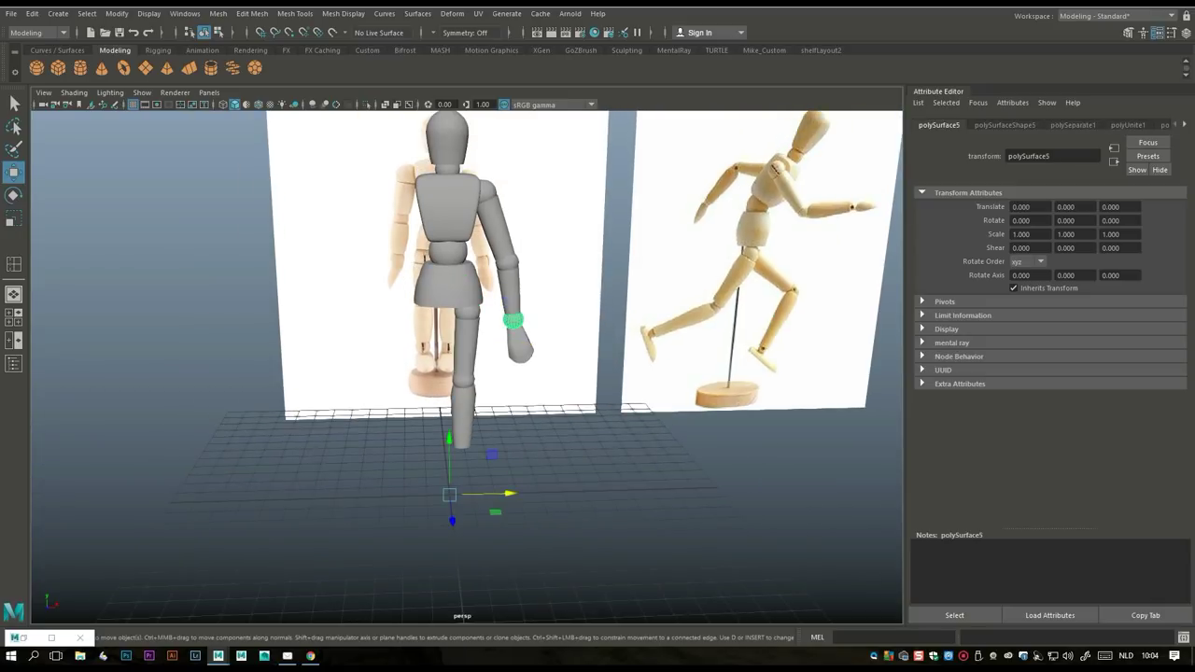
click(117, 13)
mouse_move(168, 83)
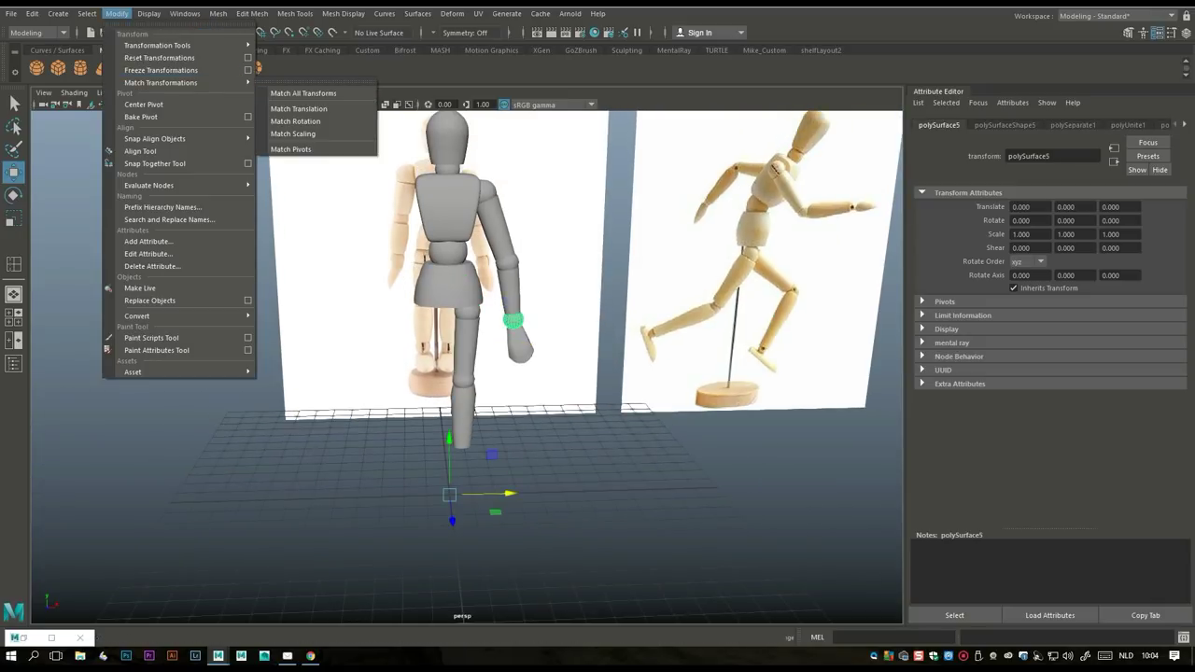
click(144, 104)
key(ctrl+d)
drag(513, 285, 512, 414)
- Move the ball copy under the lower leg at about Translate X -2.061 and scale it uniformly to about 1.289
key(space)
key(space)
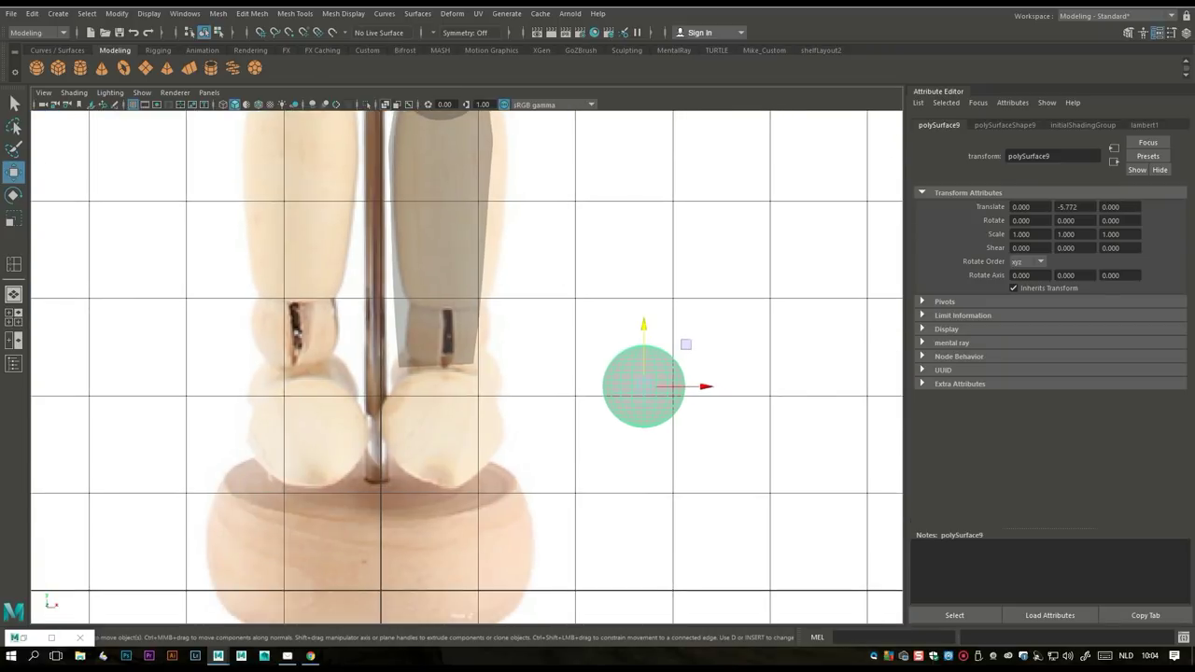
drag(696, 386, 495, 385)
key(r)
middle_drag(495, 385, 513, 386)
- Separate the combined thigh mesh into its individual ball and cylinder parts
key(space)
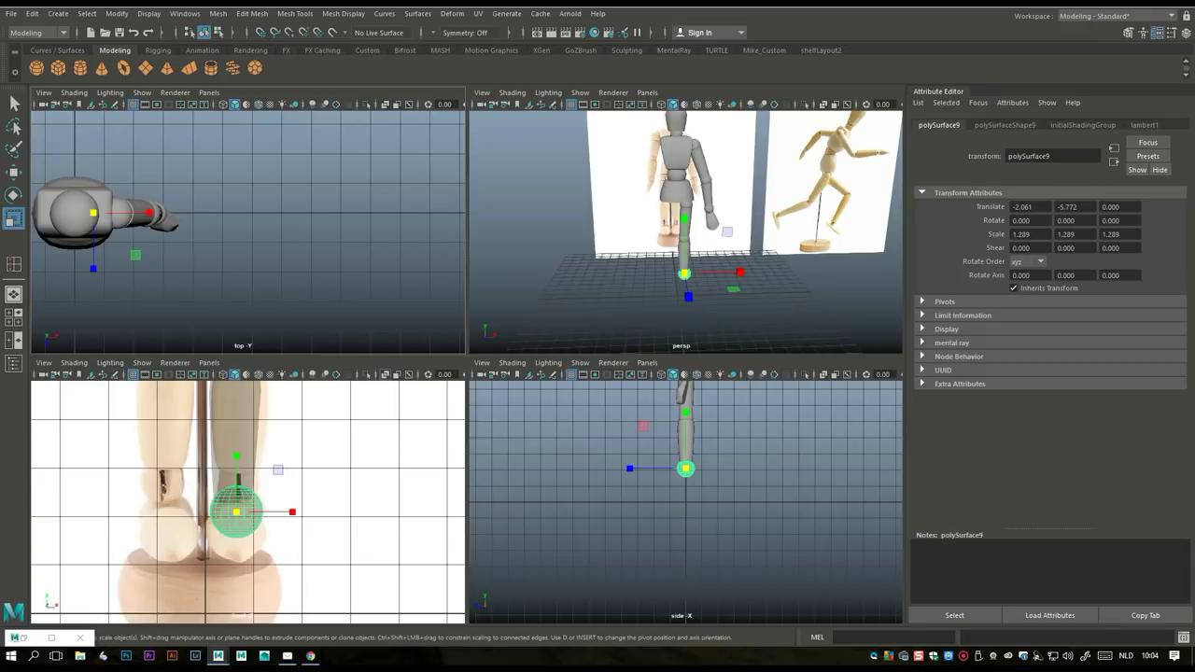
key(space)
alt+drag(467, 420, 472, 478)
scroll(467, 364, up, 10)
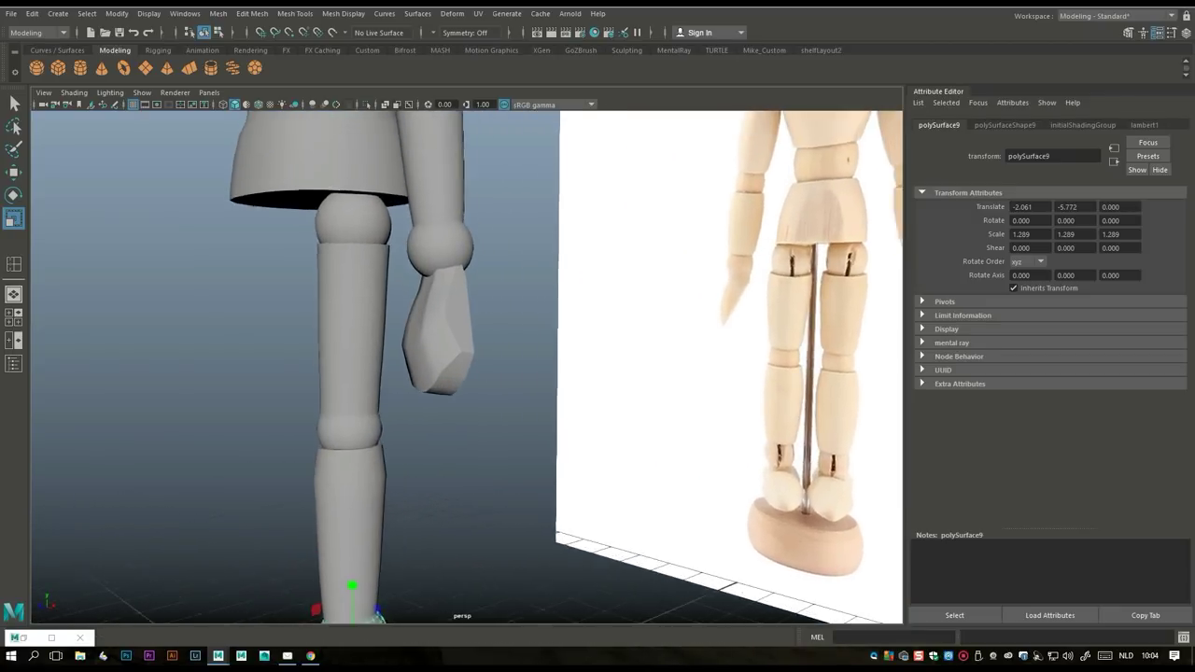
click(411, 317)
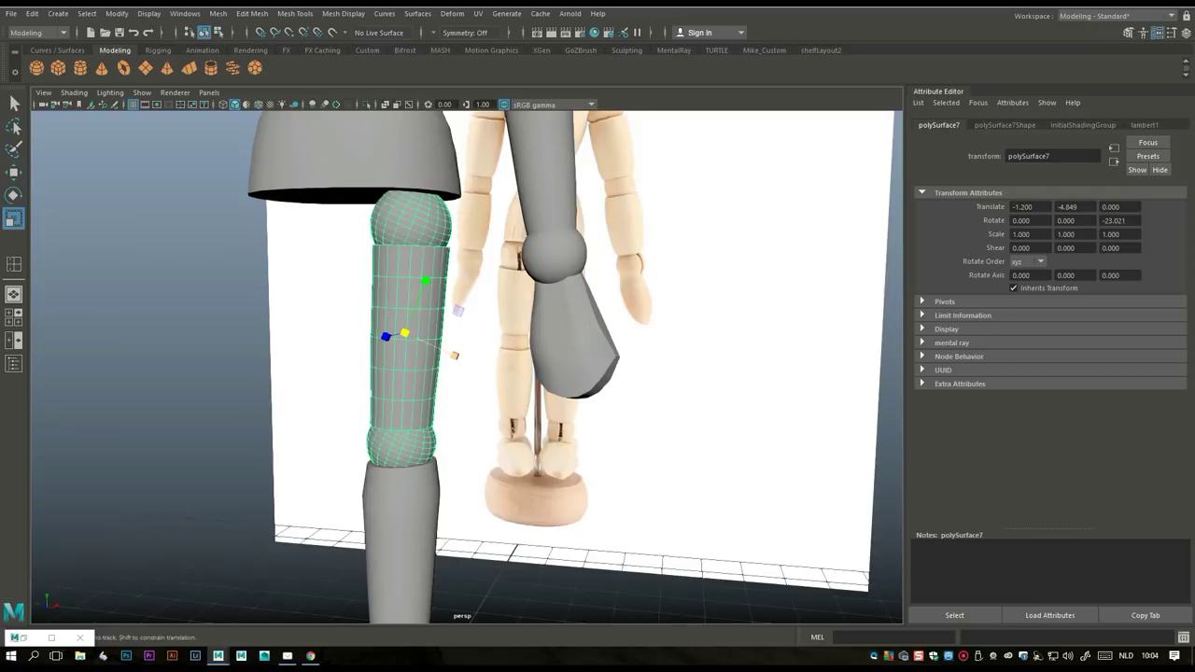
alt+drag(467, 420, 476, 420)
click(217, 13)
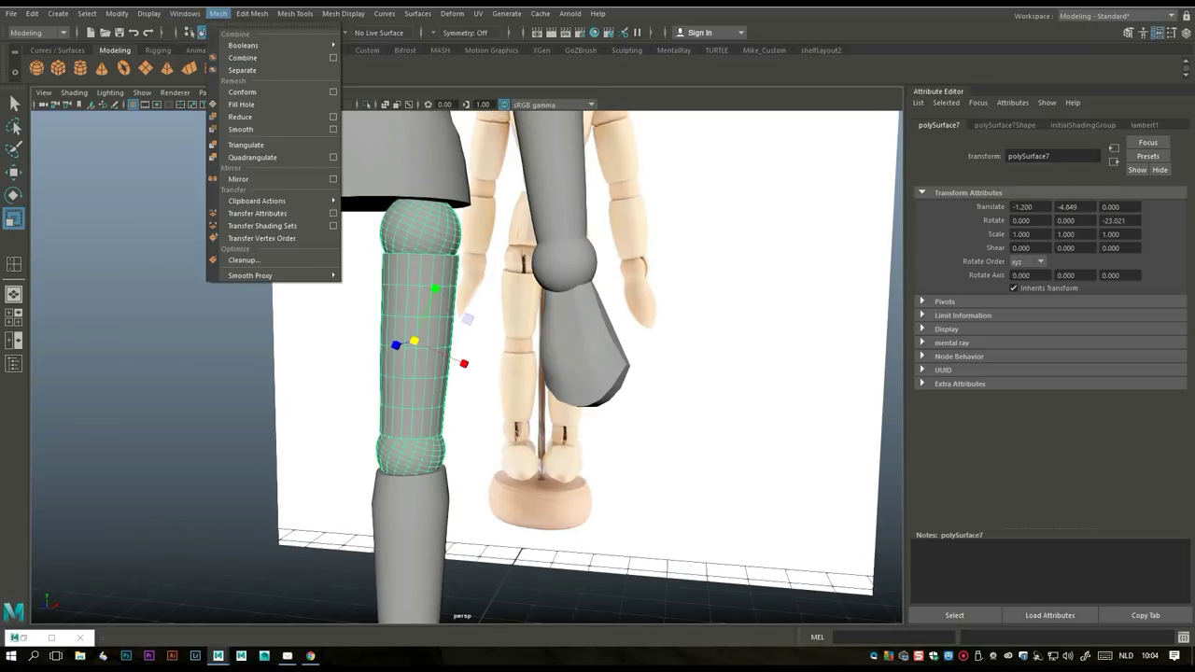
click(238, 84)
scroll(467, 364, up, 3)
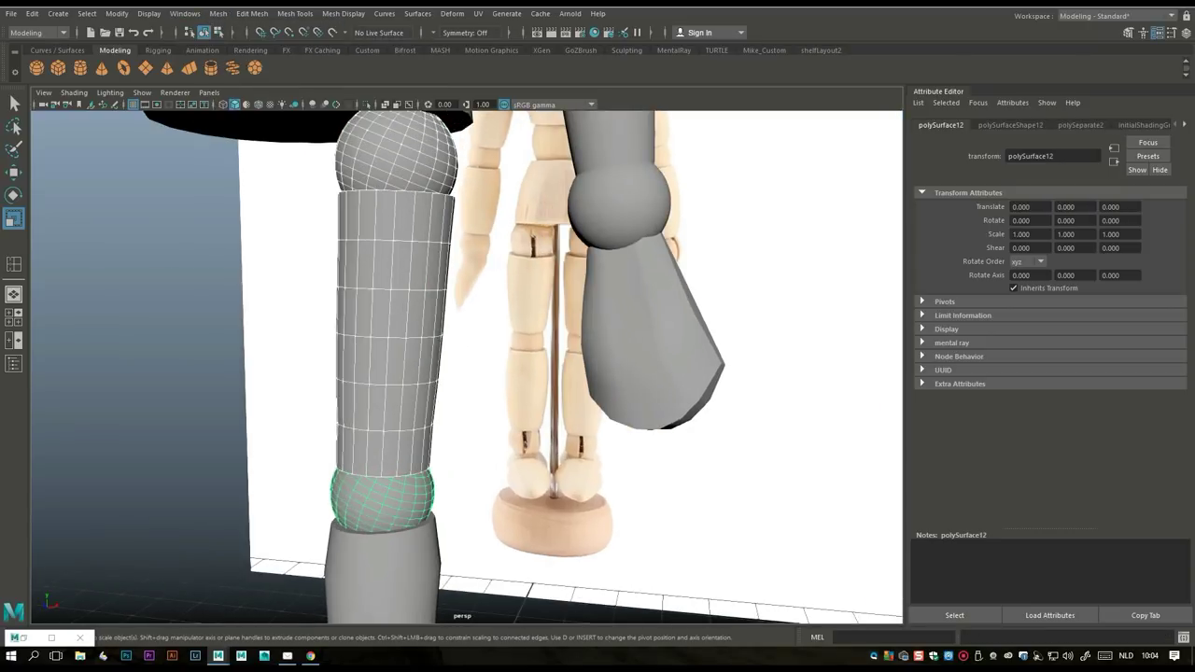
- Widen the thigh by scaling its three uppermost edge loops outward, one after another
right_drag(402, 157, 410, 190)
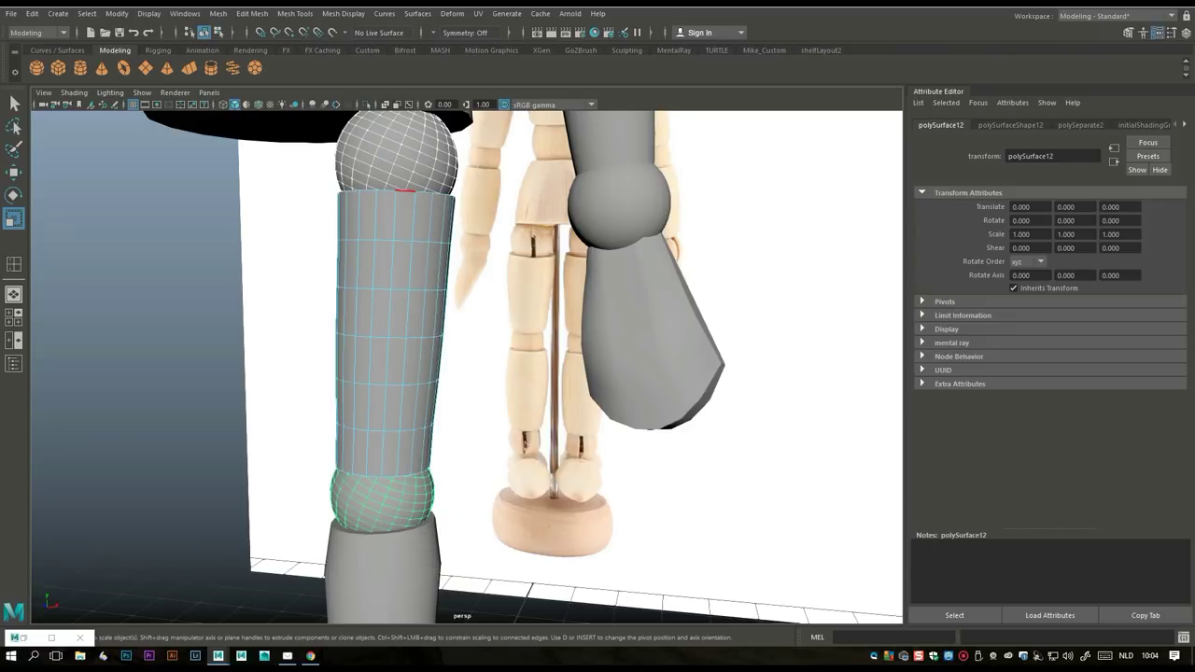
click(402, 191)
drag(396, 195, 414, 195)
double_click(402, 241)
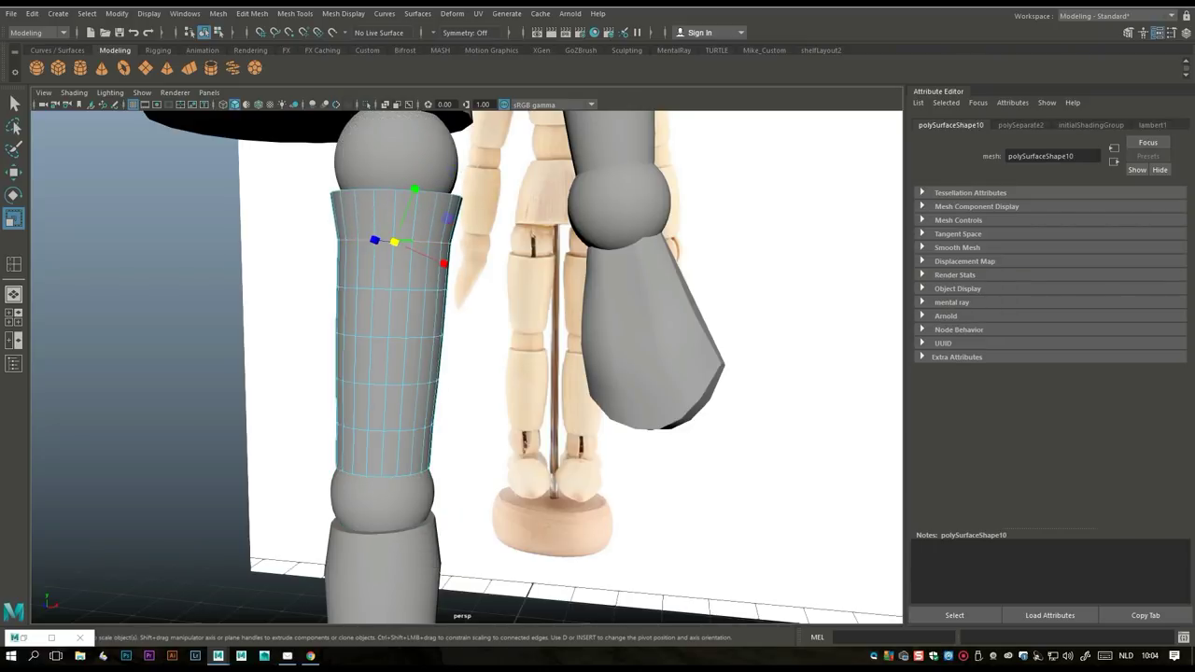
drag(394, 242, 411, 241)
click(394, 242)
double_click(382, 288)
drag(392, 288, 401, 288)
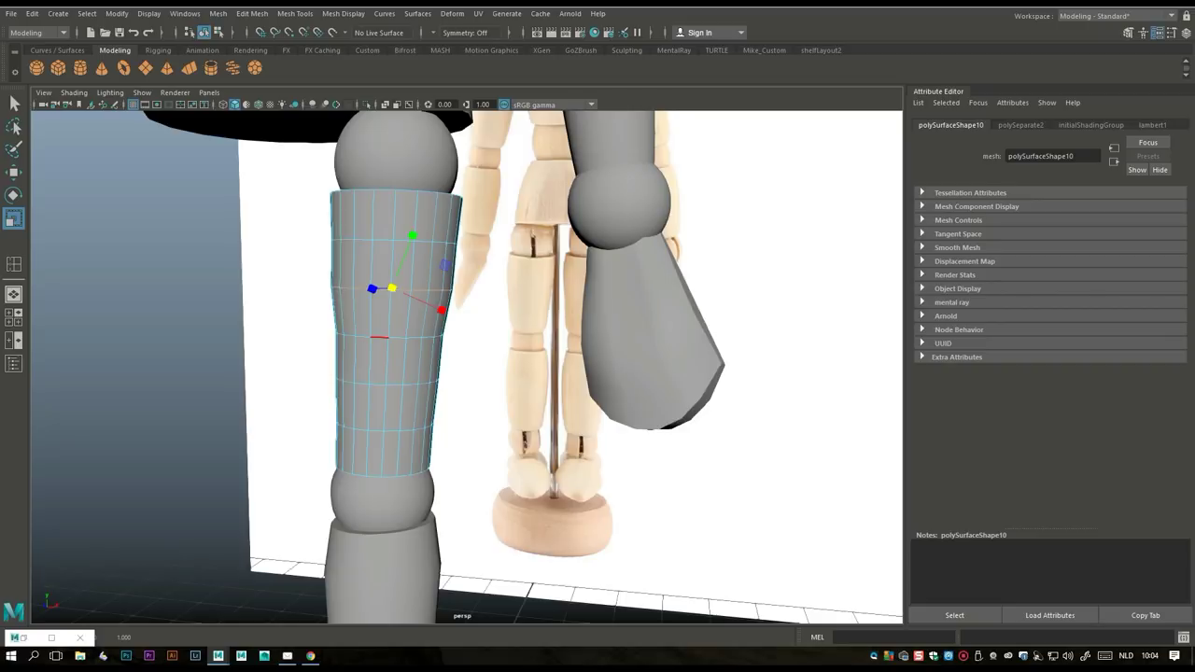
- Scale the fourth and fifth thigh edge loops slightly outward for a smooth taper, and adjust the second loop again
double_click(379, 337)
drag(389, 333, 394, 333)
double_click(377, 383)
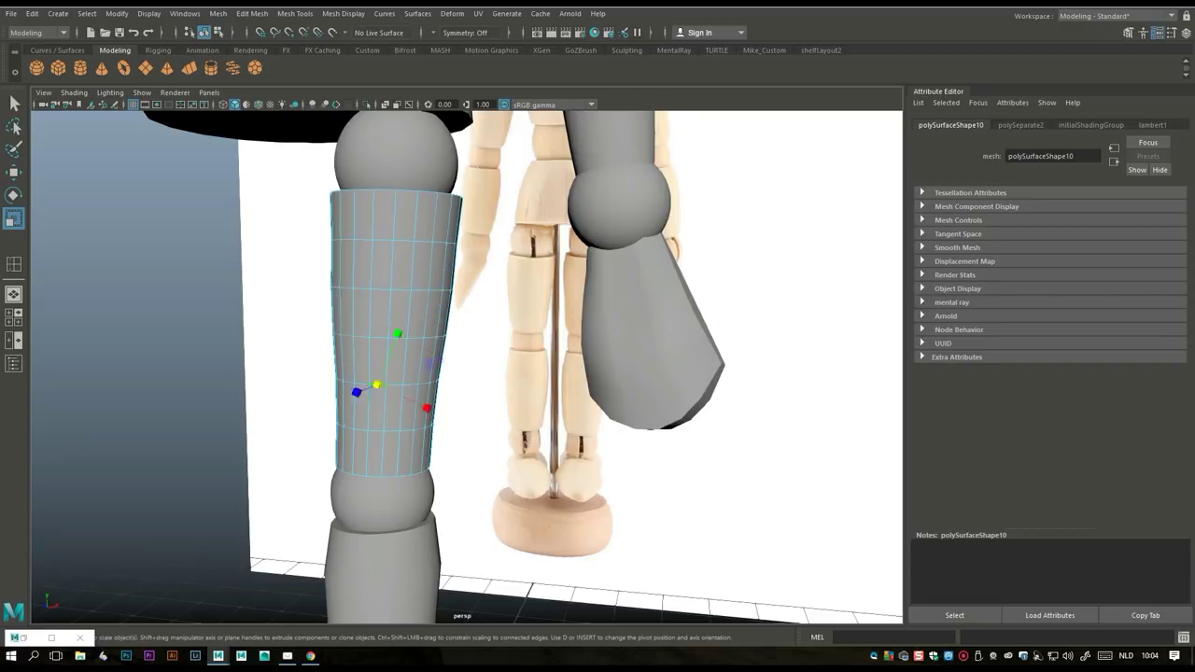
drag(386, 377, 390, 377)
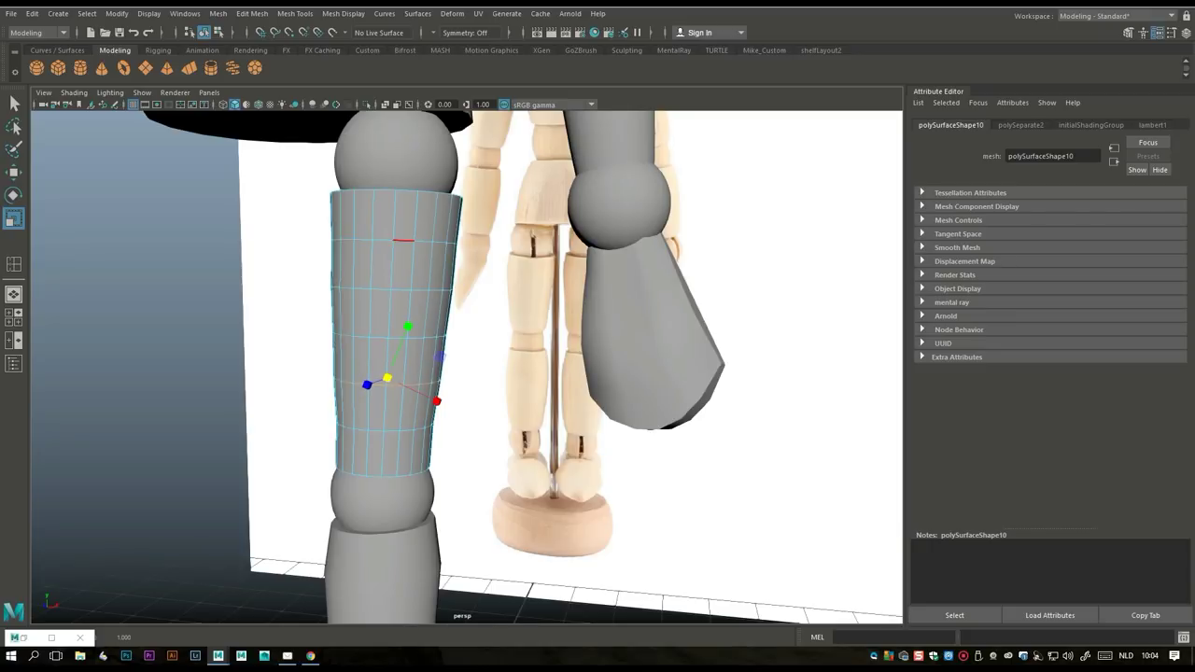
double_click(403, 241)
mouse_move(394, 242)
mouse_down()
mouse_move(398, 364)
mouse_move(397, 254)
mouse_up()
- Move the ankle ball sideways to center it under the lower leg, at about Translate X -2.164
scroll(398, 242, down, 5)
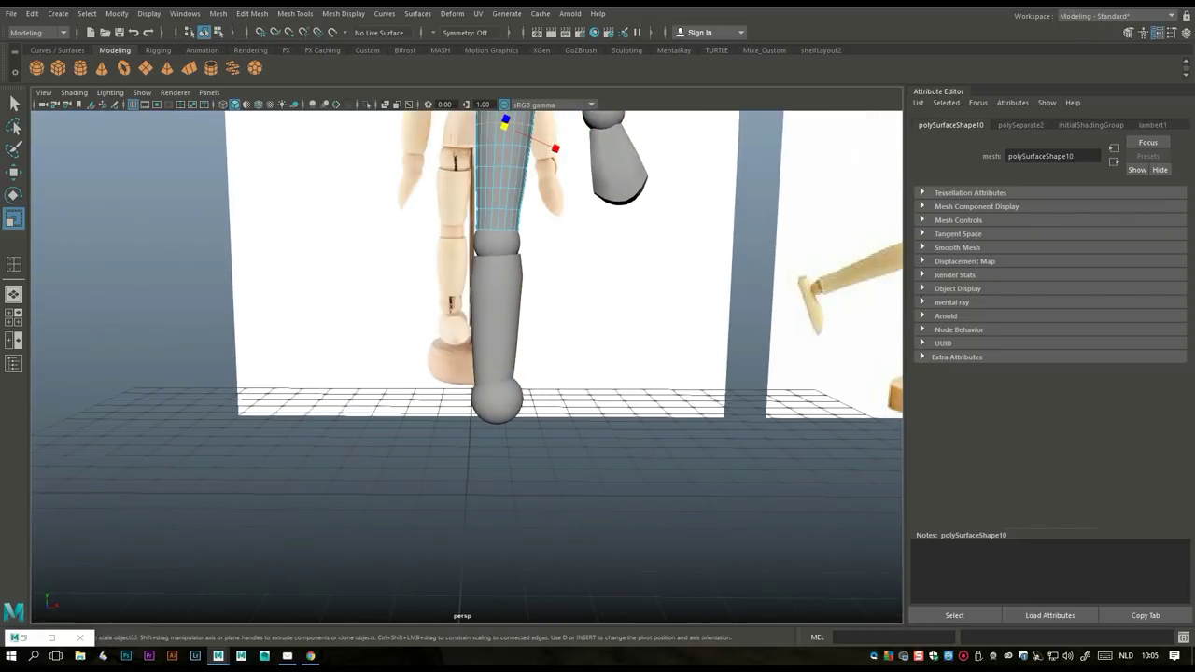
click(497, 403)
key(w)
drag(557, 398, 549, 399)
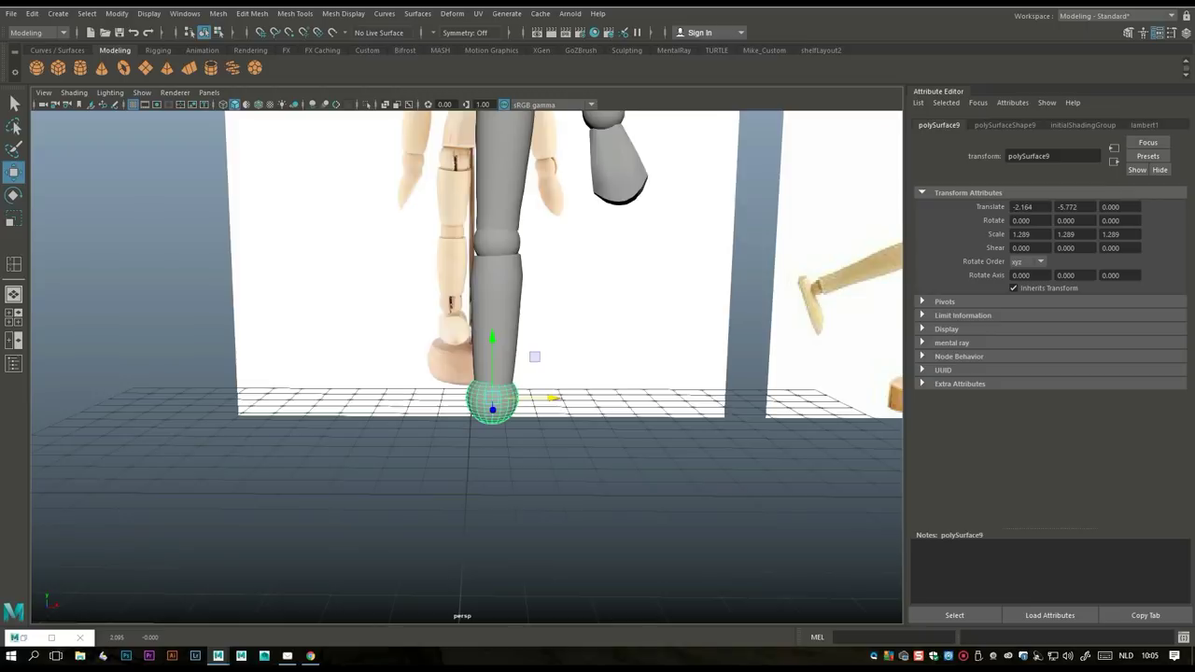
- Create a polygon cube beside the leg at Translate X 2.978 and flatten it into a foot slab scaled 2.205, 0.311, 4.452
scroll(467, 364, down, 5)
alt+middle_drag(467, 364, 389, 377)
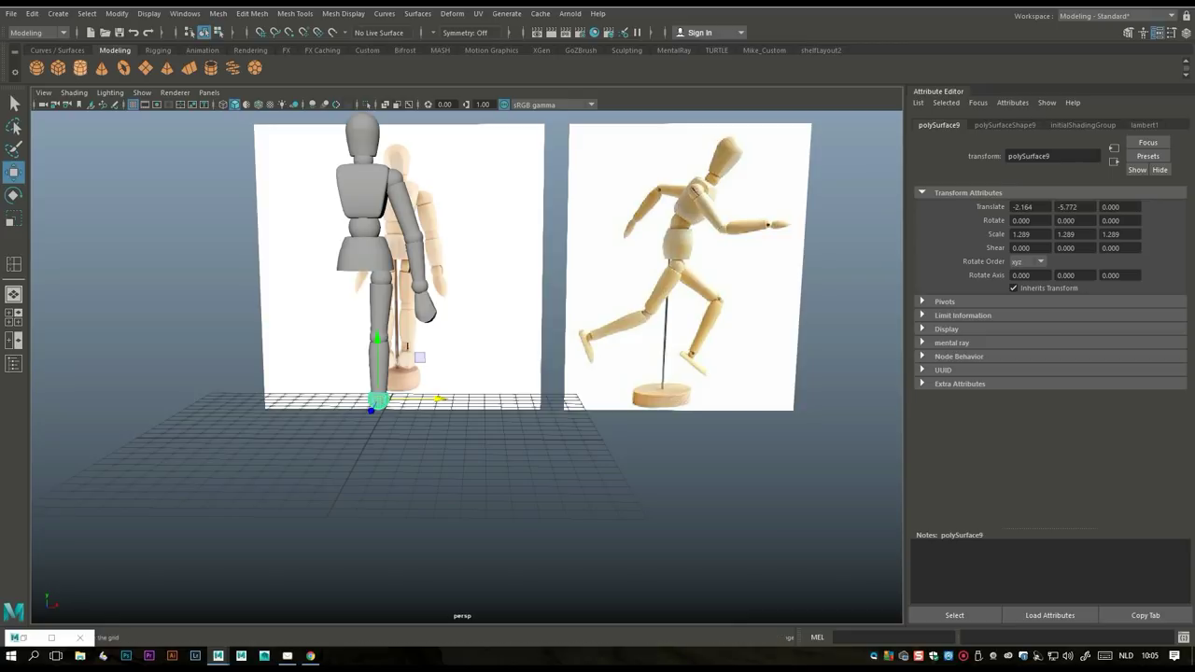
click(57, 67)
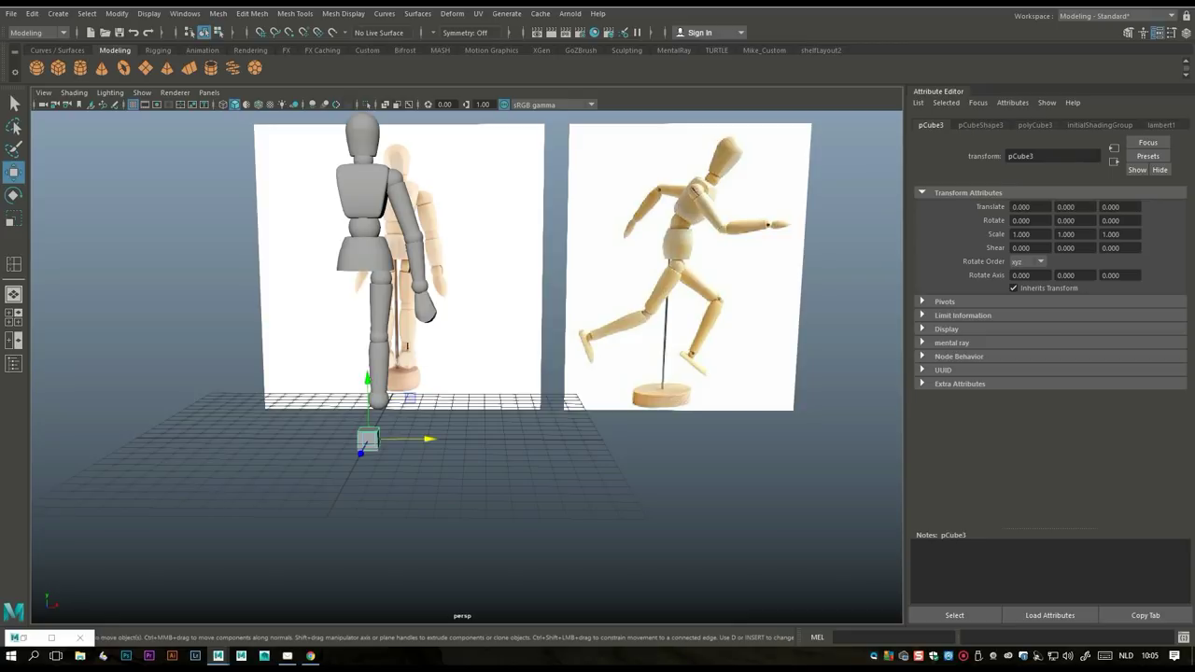
drag(411, 439, 682, 485)
key(r)
drag(474, 393, 411, 417)
- Insert five evenly spaced lengthwise edge loops into the foot slab
click(252, 13)
click(253, 13)
click(294, 13)
click(323, 107)
click(461, 441)
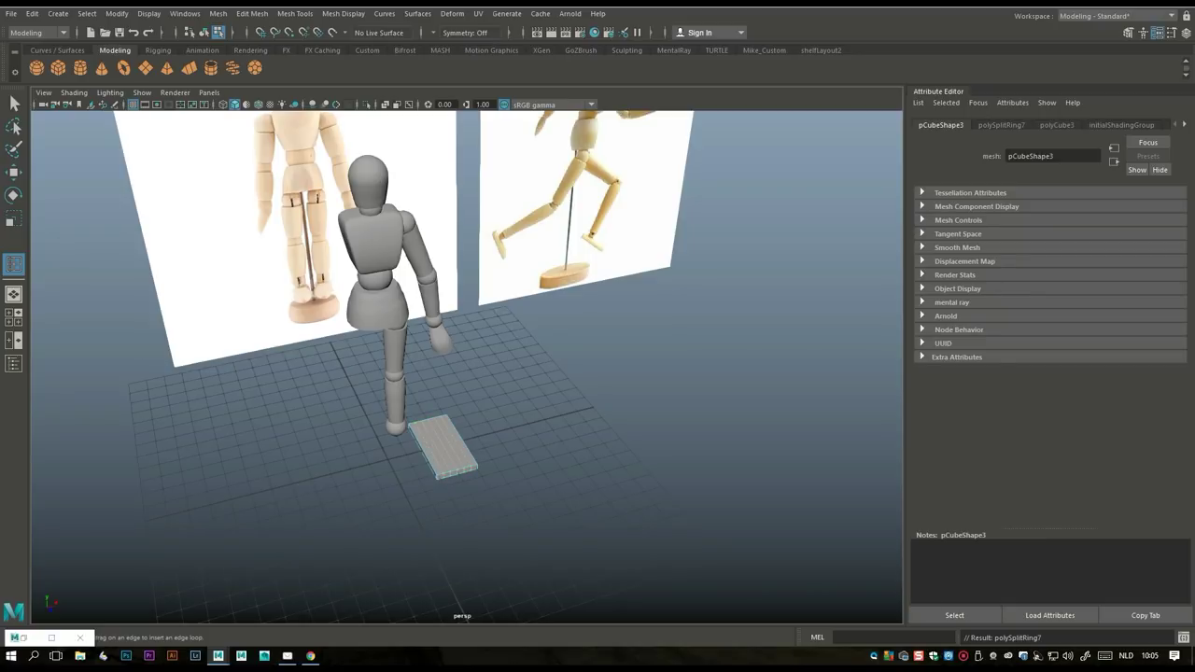
- Round one short end of the foot slab by moving its inner vertices outward in progressively narrower groups
key(space)
key(space)
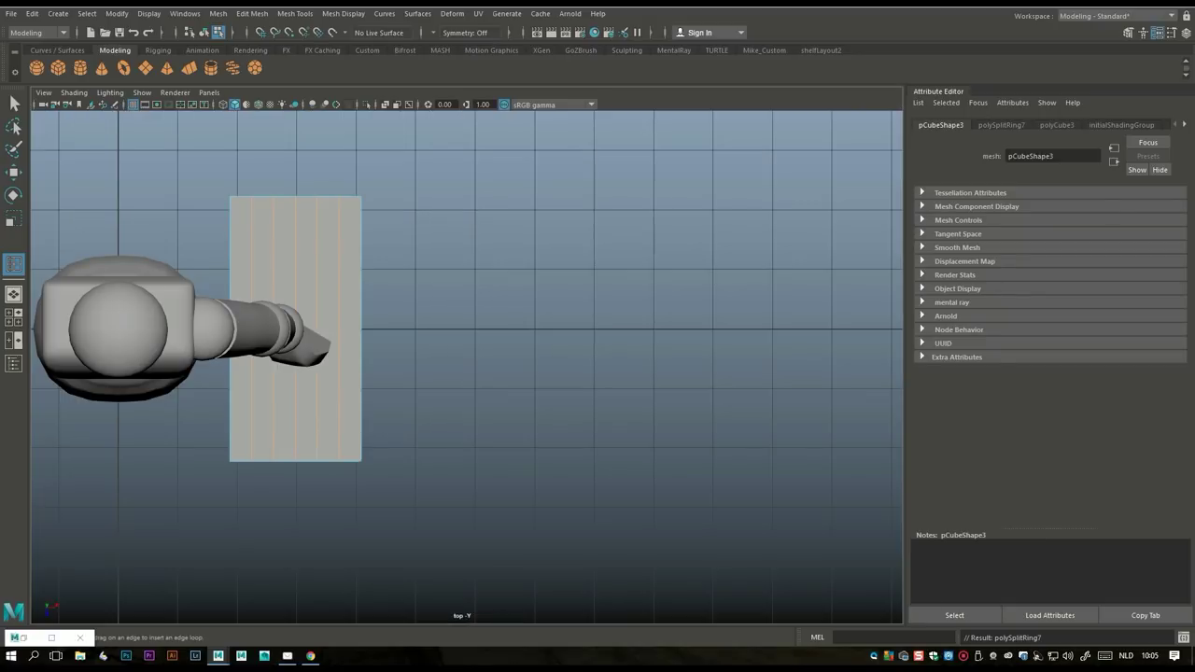
scroll(377, 281, down, 3)
right_drag(377, 281, 318, 281)
scroll(420, 355, up, 2)
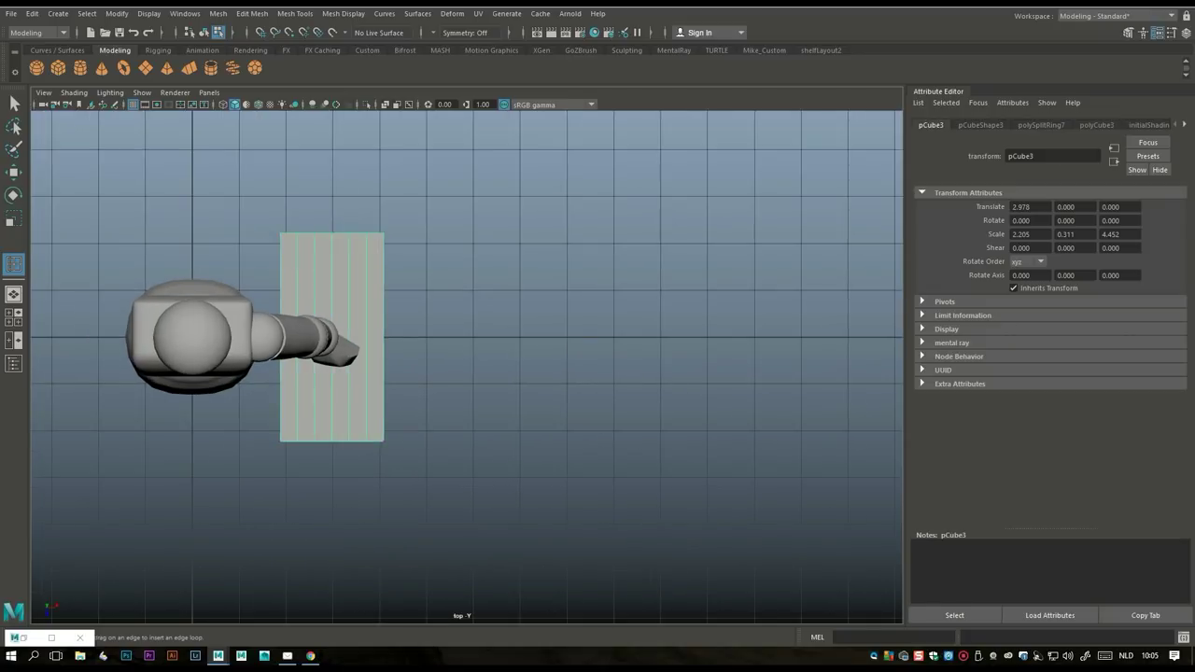
key(q)
right_drag(353, 235, 298, 236)
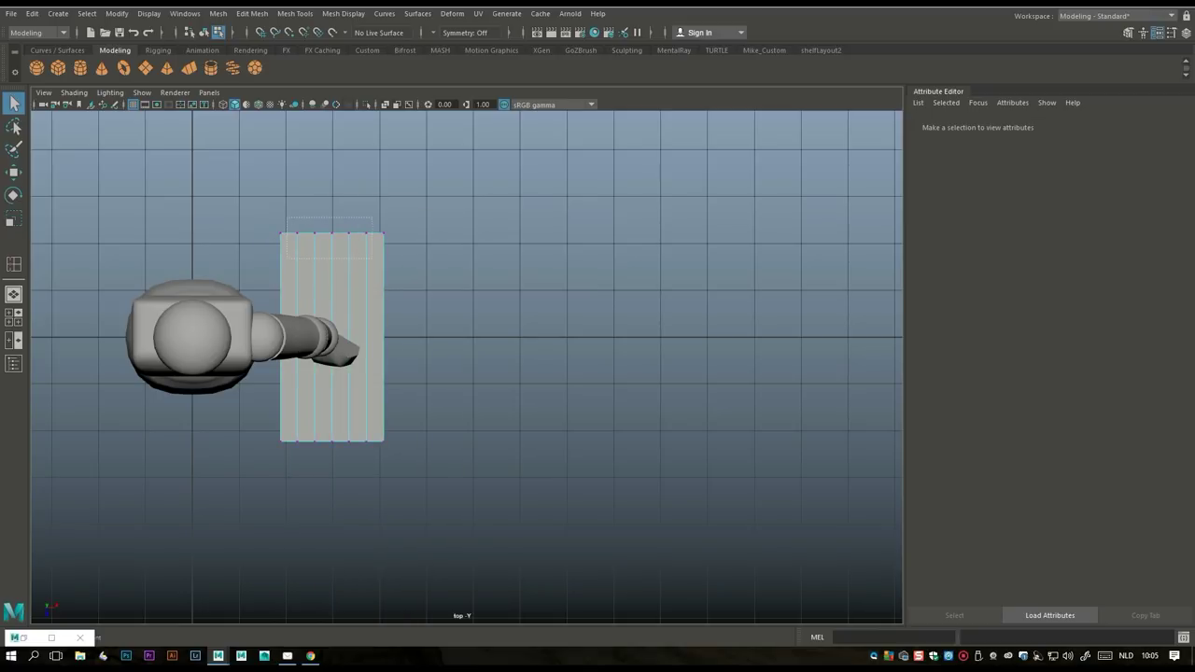
drag(371, 244, 372, 245)
key(w)
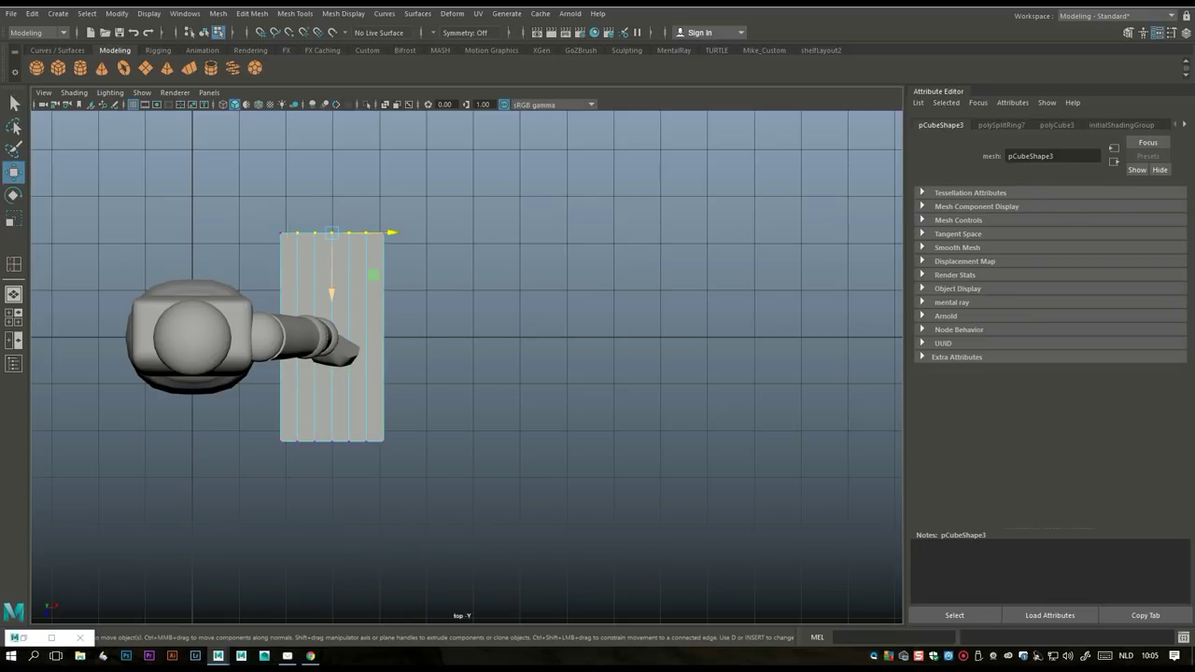
drag(331, 294, 332, 281)
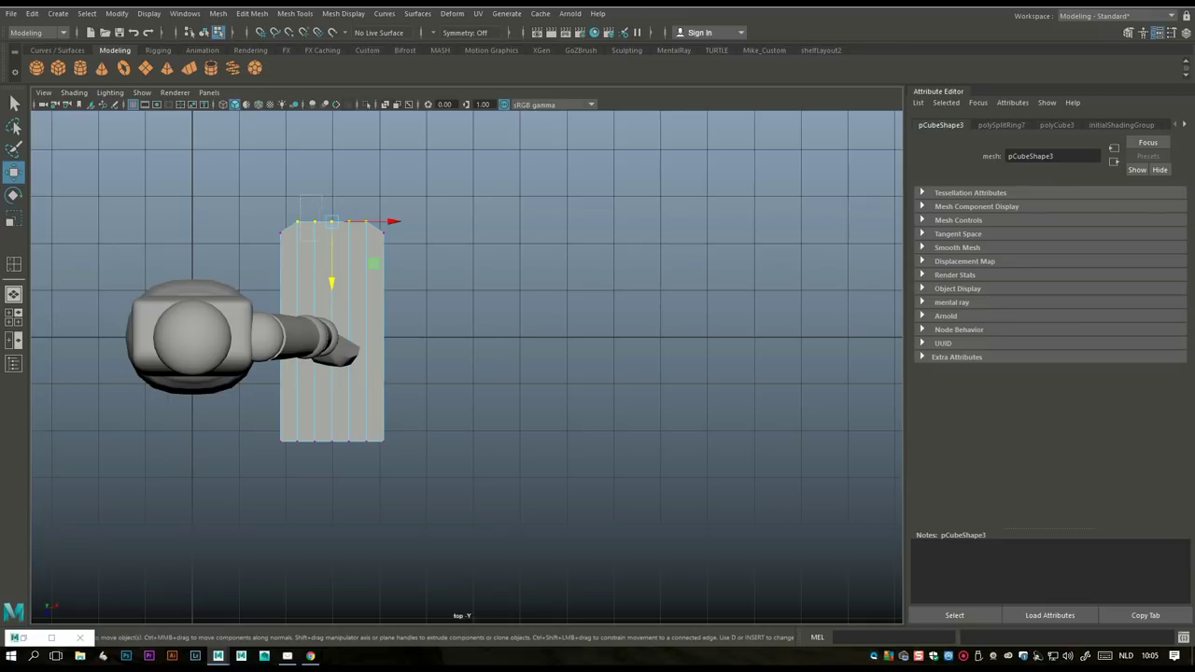
drag(331, 282, 332, 276)
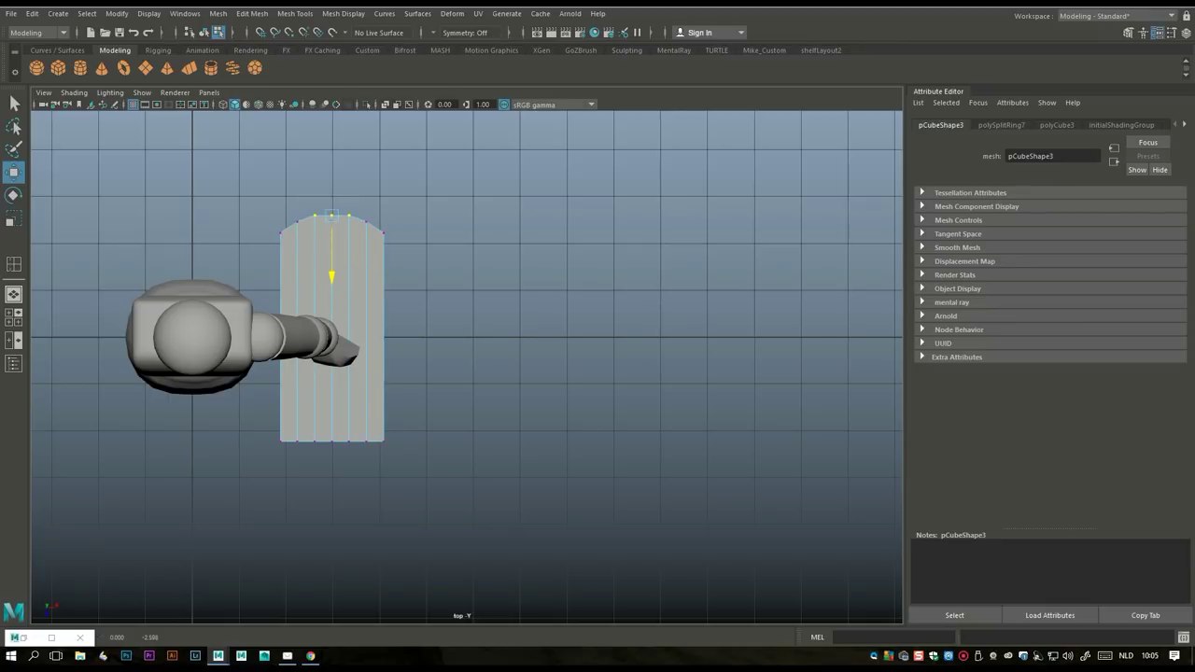
drag(331, 277, 331, 273)
- Taper the foot slab by scaling the vertices of its straight end inward along X to roughly half the width
drag(272, 422, 378, 523)
key(r)
drag(388, 440, 361, 440)
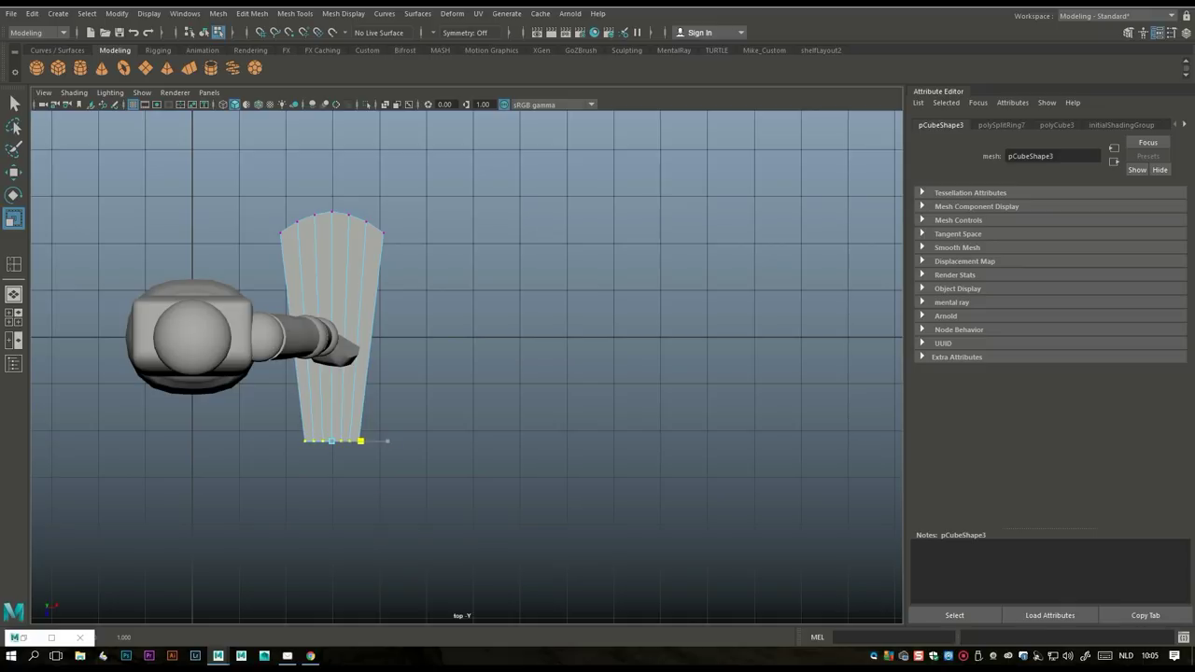
click(14, 317)
key(space)
alt+drag(467, 326, 616, 326)
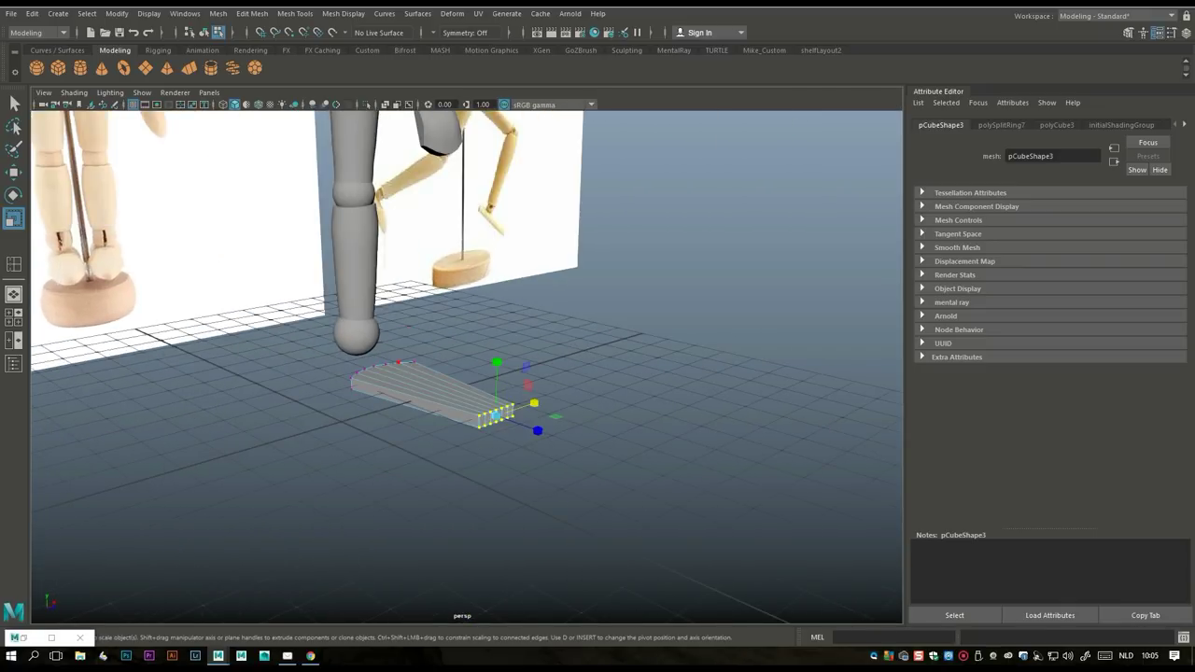
- Raise the inner lengthwise edges on the foot slab's top face in progressively narrower groups to dome it across its width
right_click(385, 280)
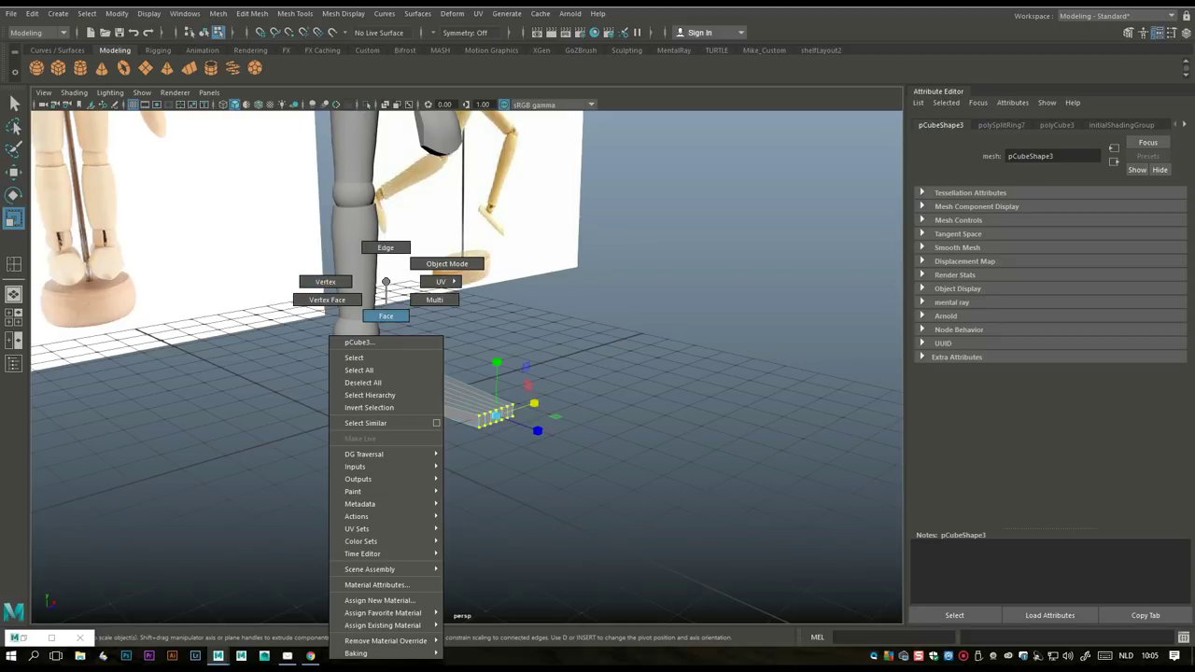
key(f)
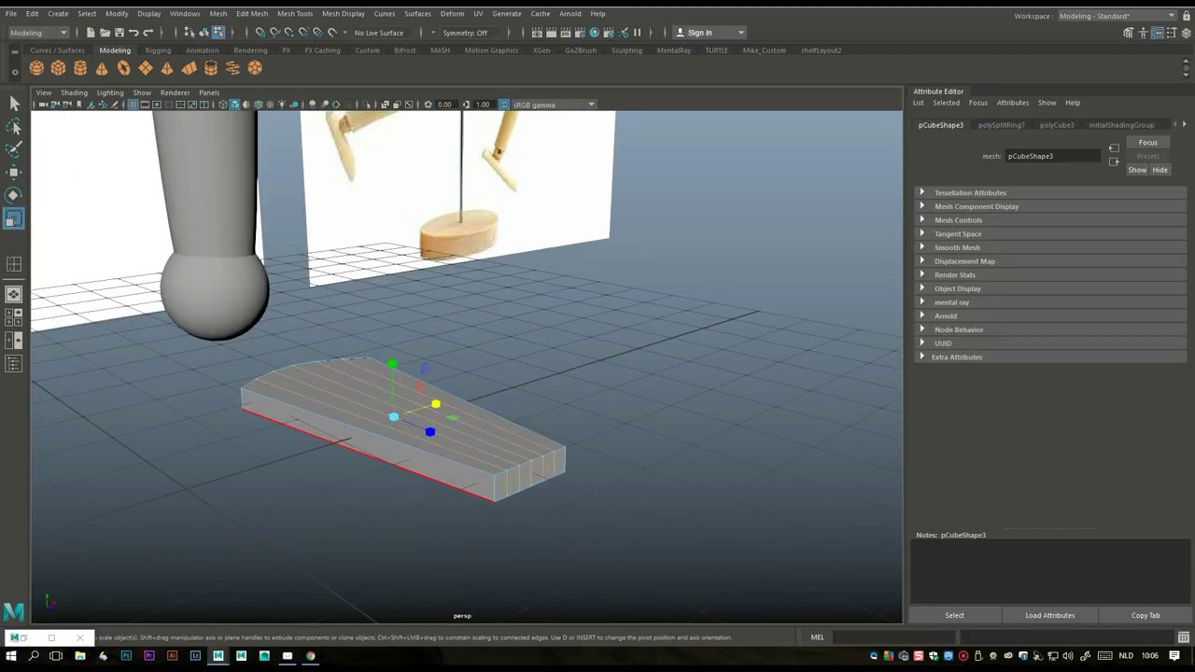
alt+drag(467, 327, 383, 336)
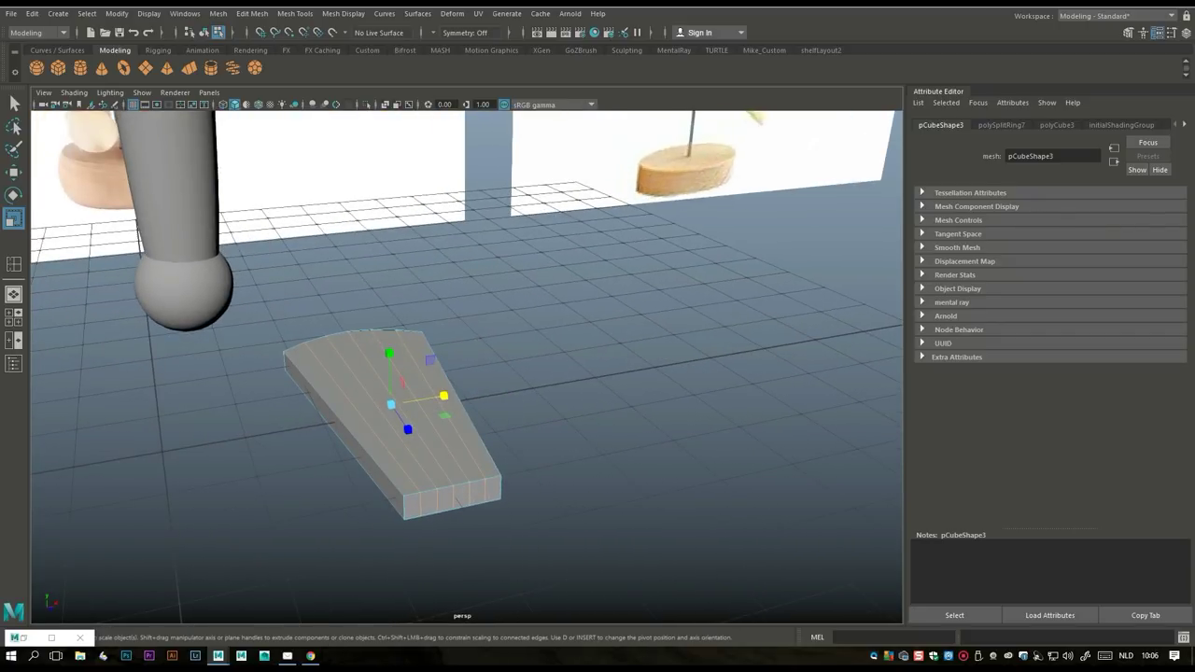
click(378, 408)
click(382, 412)
click(354, 350)
key(Right)
key(Right)
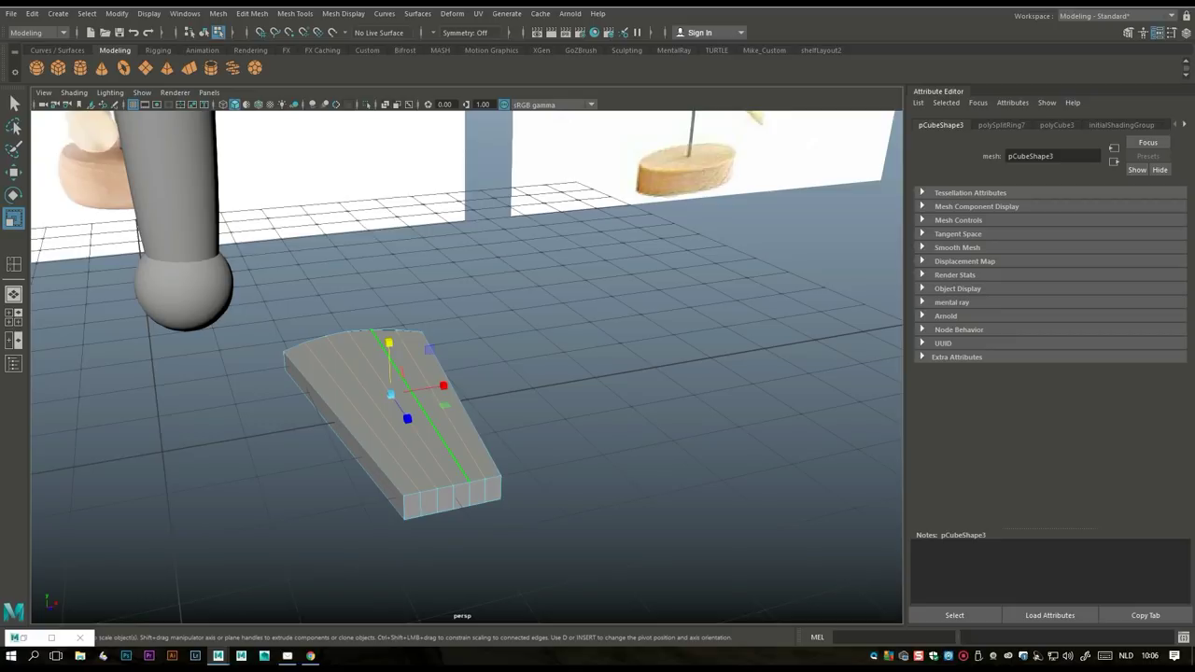
key(w)
drag(388, 360, 388, 352)
key(Right)
key(Right)
drag(388, 331, 388, 326)
click(654, 523)
alt+drag(653, 523, 504, 485)
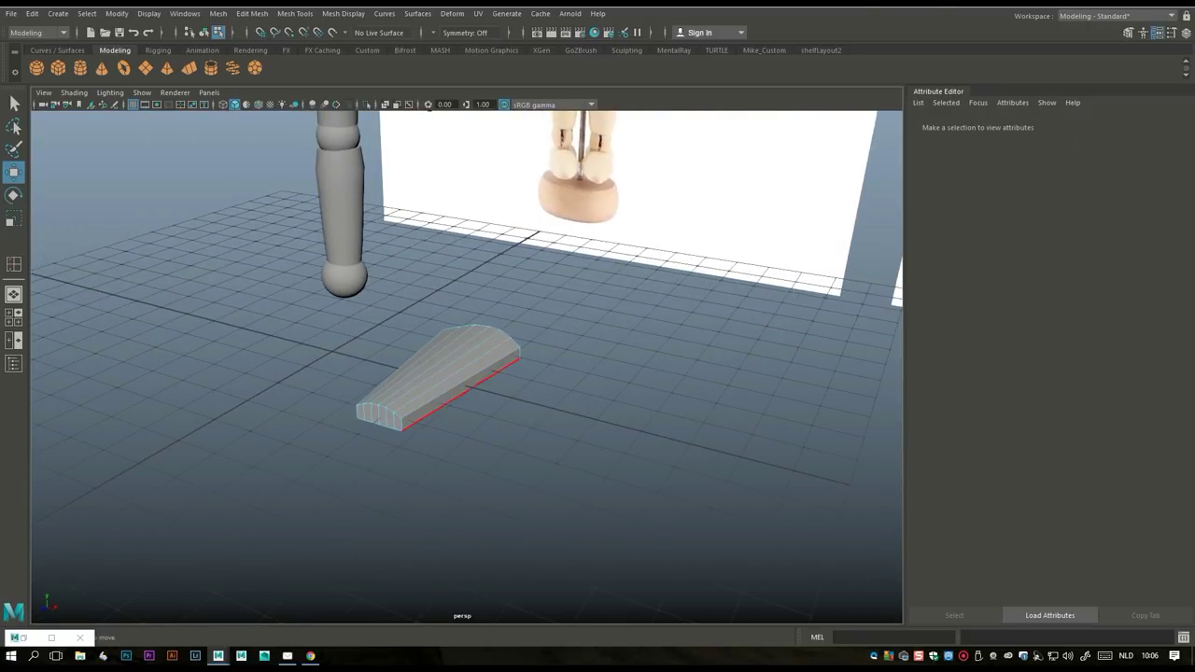
- Return the foot slab to object mode, try smoothing its mesh, and undo the smoothing
right_click(443, 382)
click(504, 264)
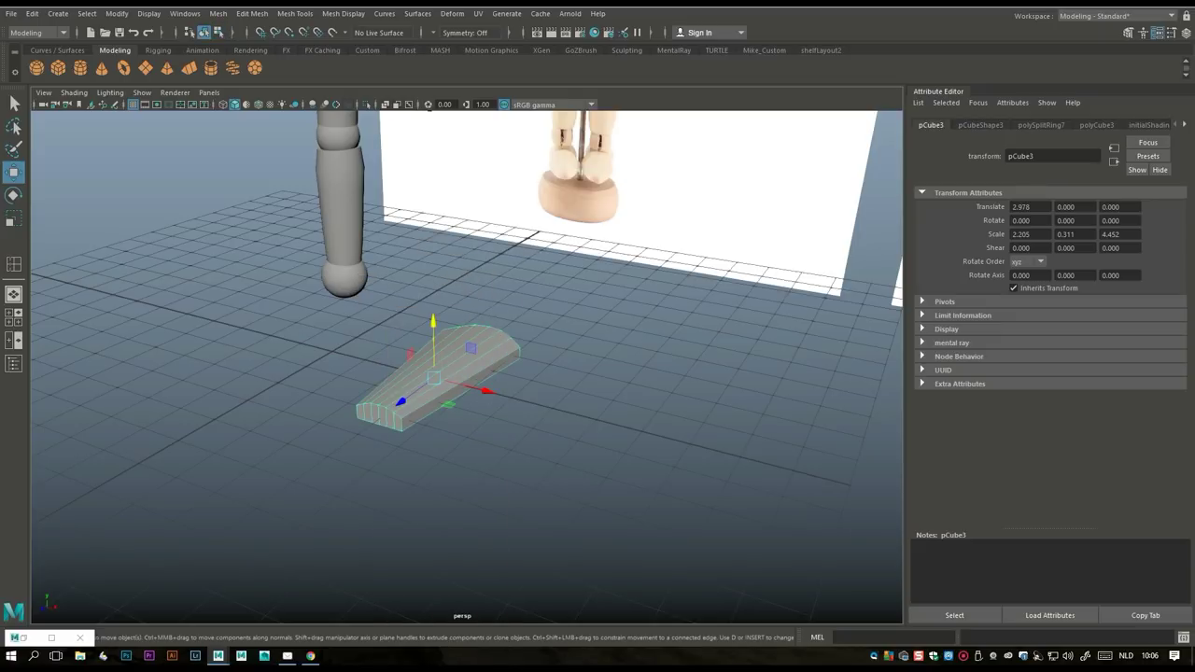
click(218, 13)
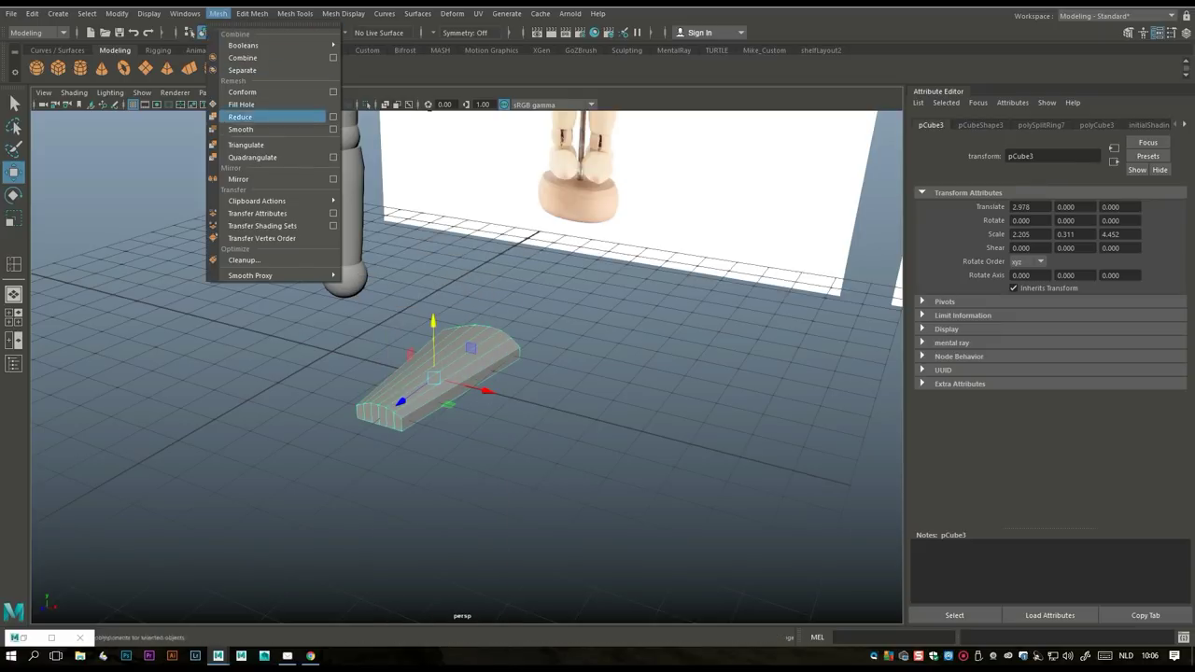
click(247, 129)
alt+drag(393, 308, 445, 112)
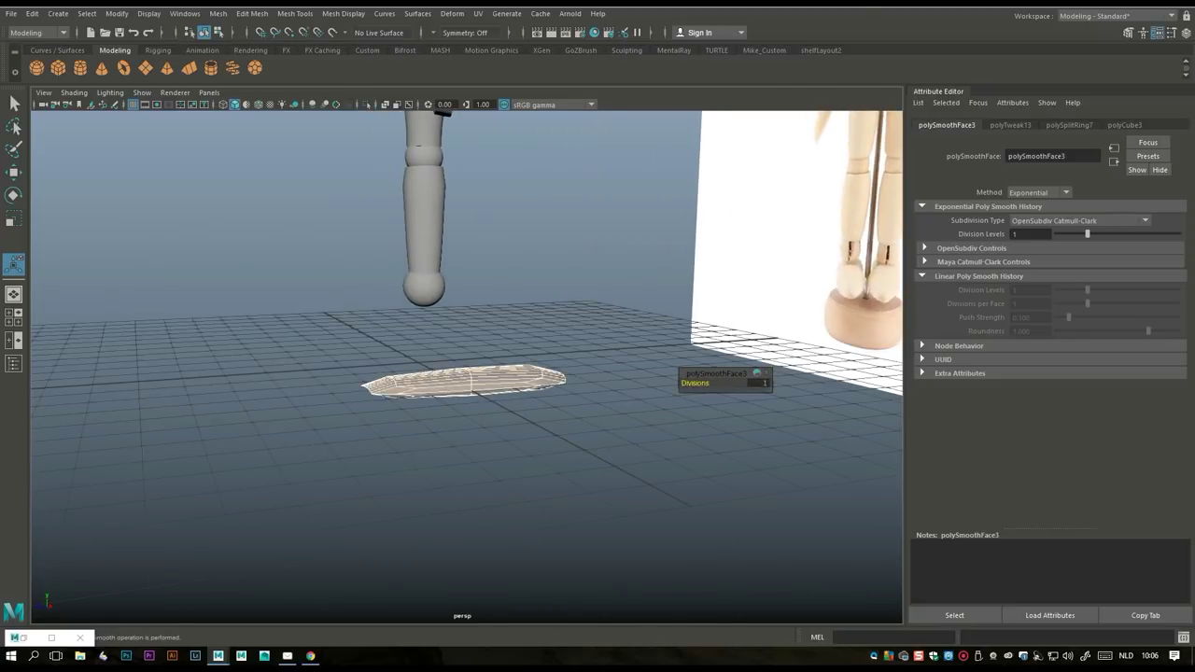
key(ctrl+z)
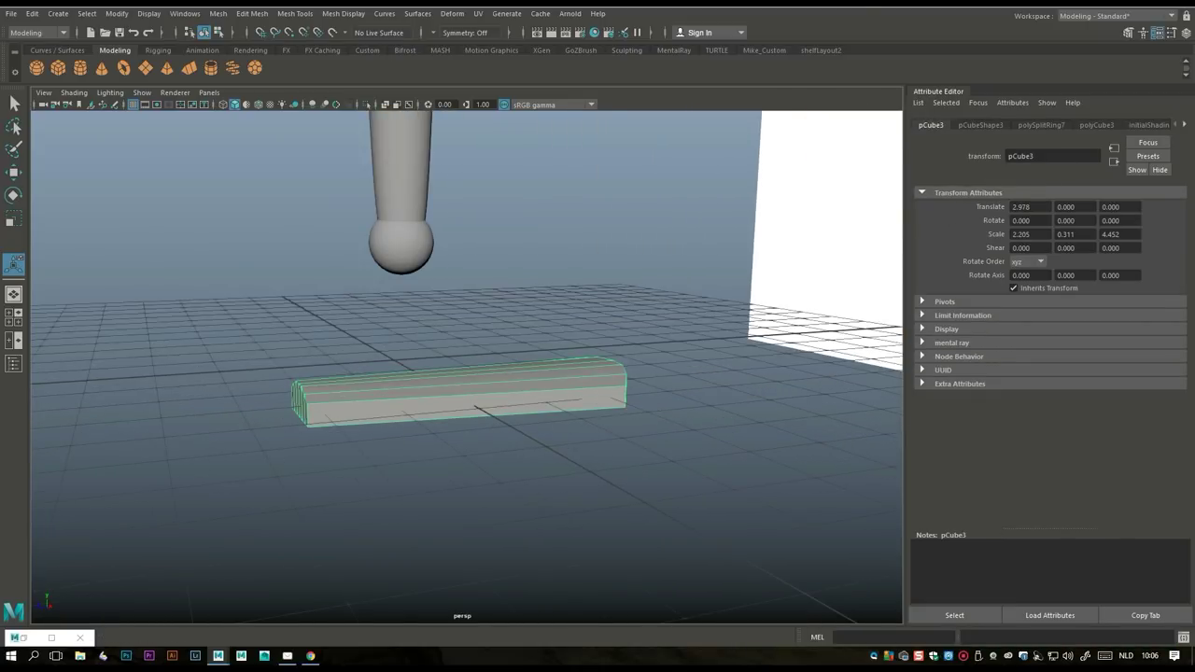
- Insert single supporting edge loops, using Equal distance from edge, close to the foot slab's long sides and across both ends
click(295, 13)
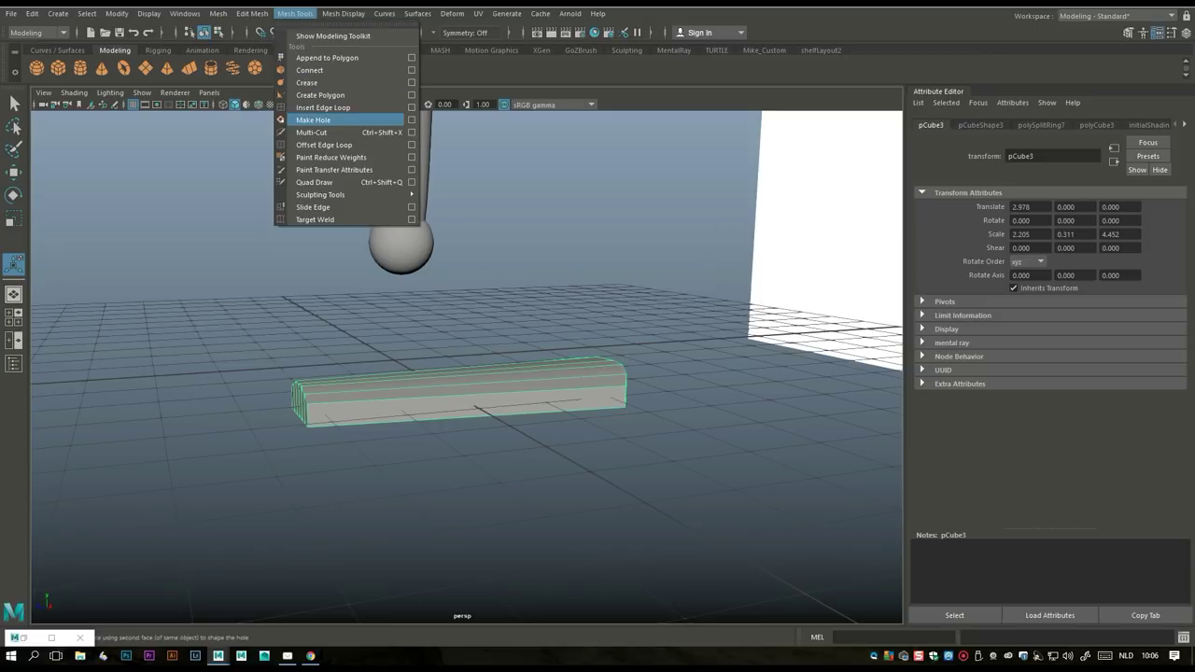
click(327, 107)
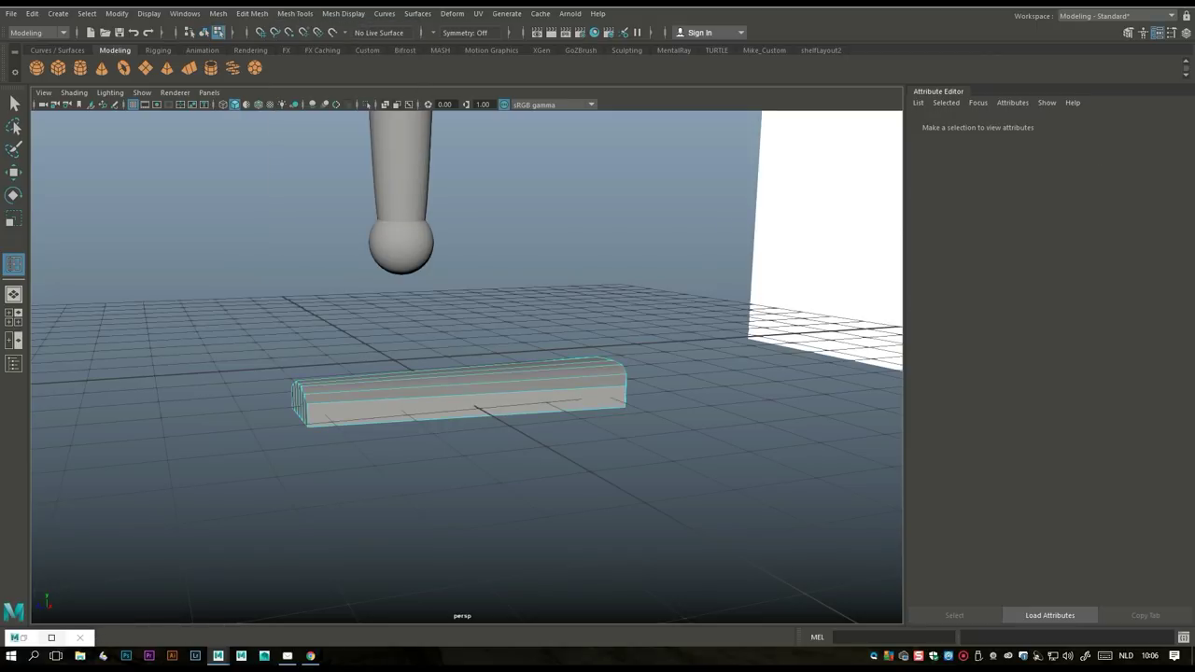
key(ctrl+shift+t)
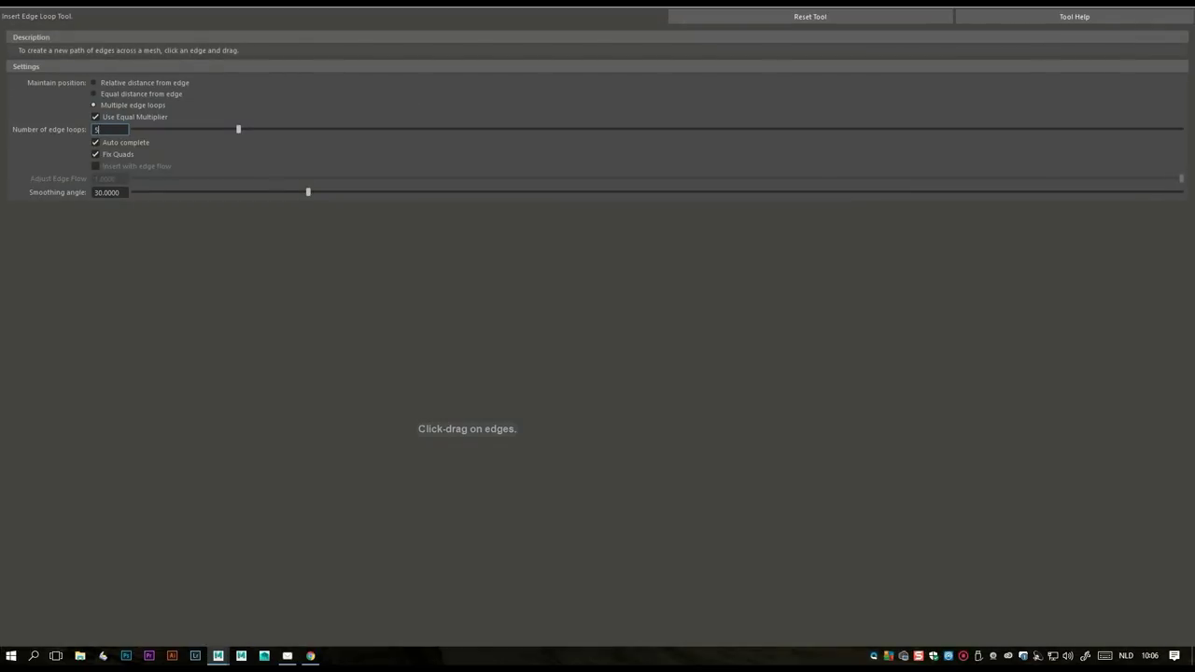
click(93, 94)
key(super+Down)
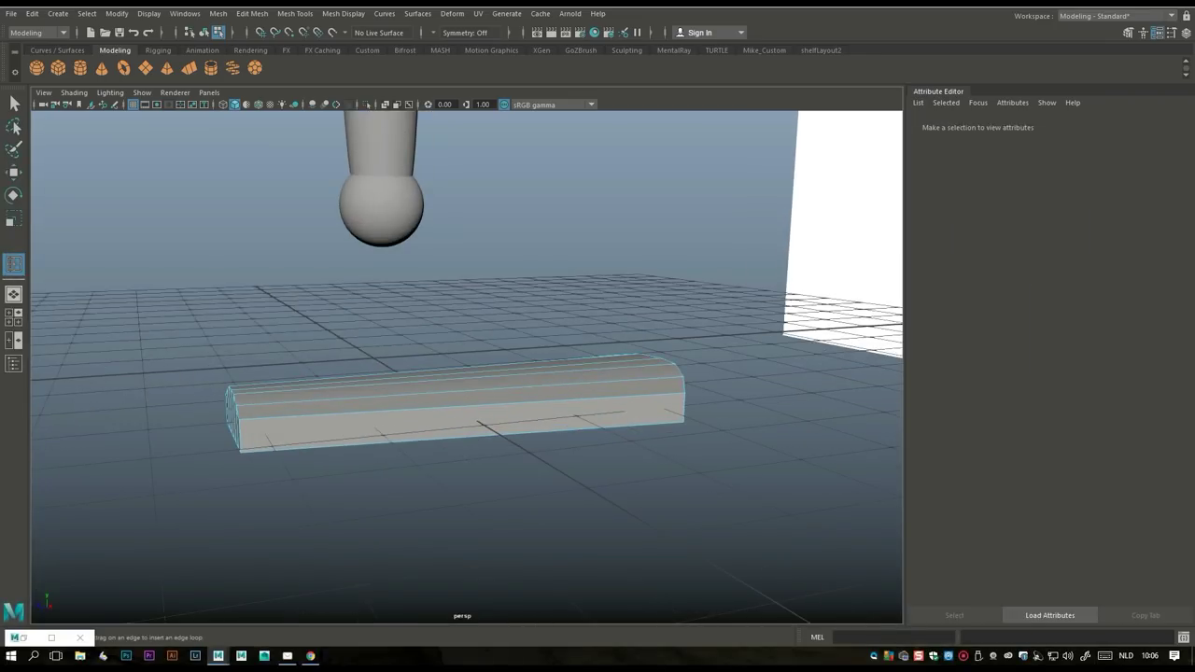
click(235, 416)
click(245, 420)
alt+drag(466, 420, 373, 410)
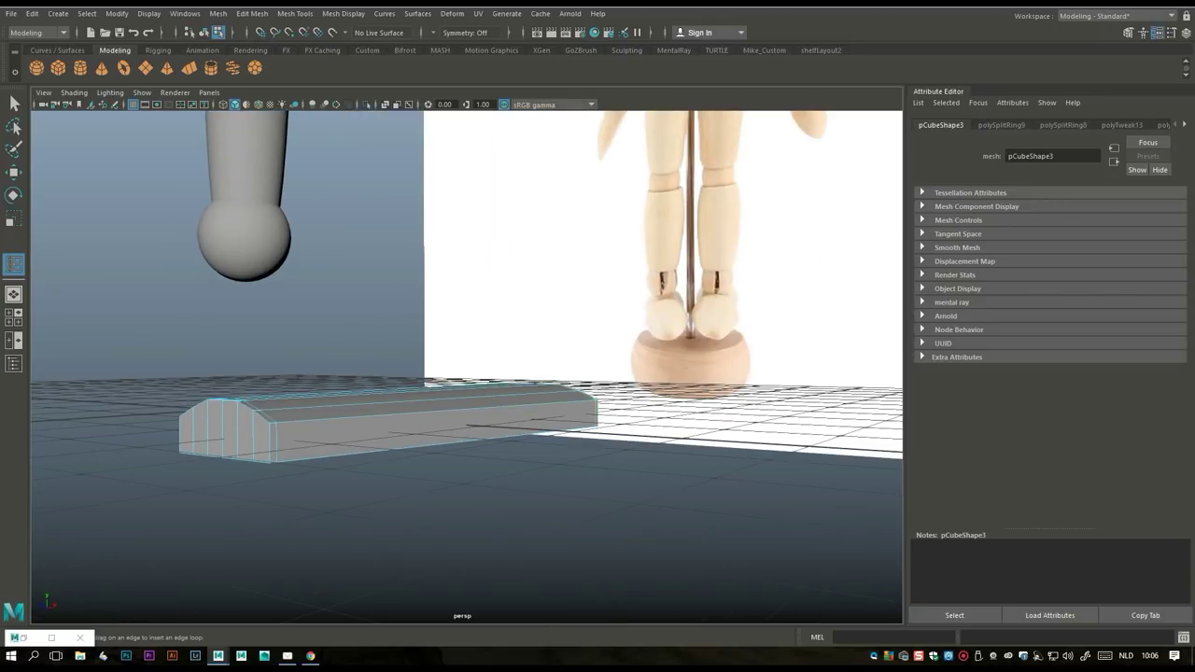
click(304, 425)
click(217, 435)
- Preview the foot slab smoothed in object mode, and apply Mesh Smooth with one division level
right_drag(355, 280, 407, 299)
key(3)
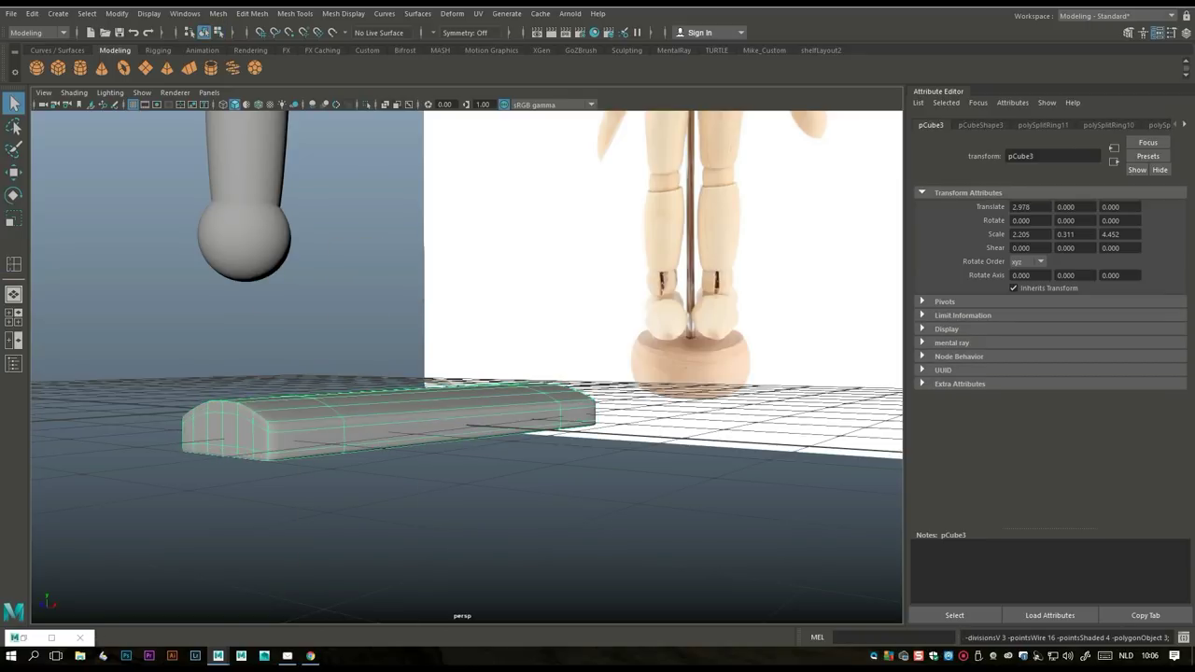
alt+drag(467, 364, 476, 434)
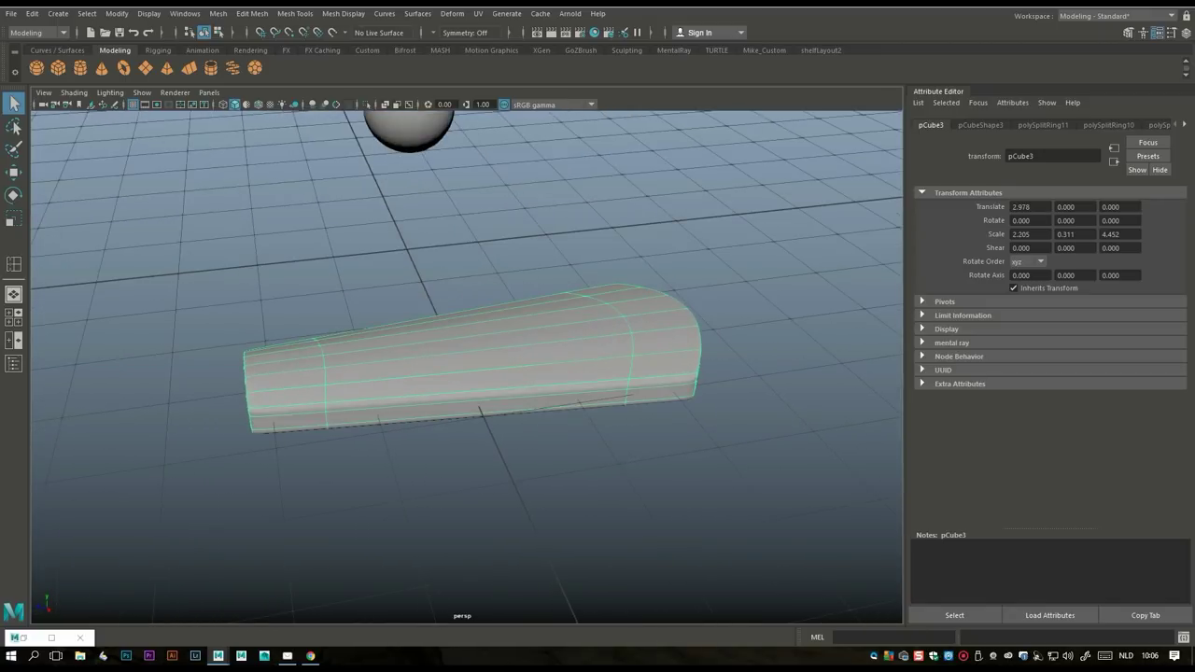
click(218, 14)
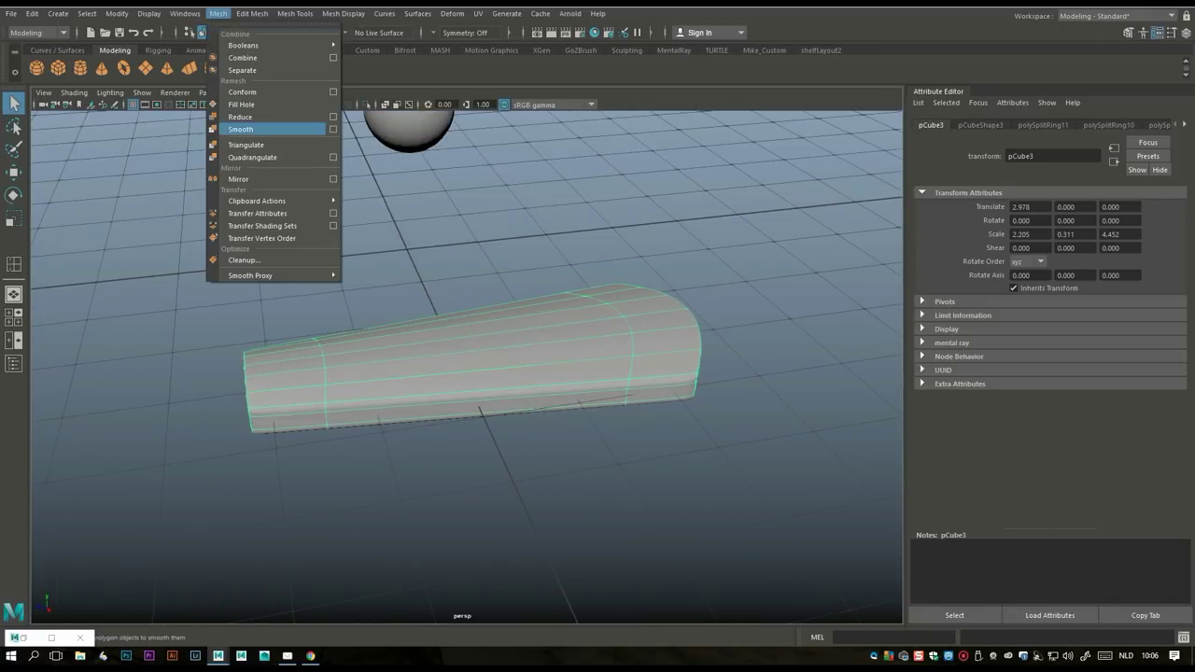
click(247, 129)
scroll(466, 364, down, 5)
- Rotate the foot about the vertical axis so that its wide rounded end points to the mannequin's front
key(e)
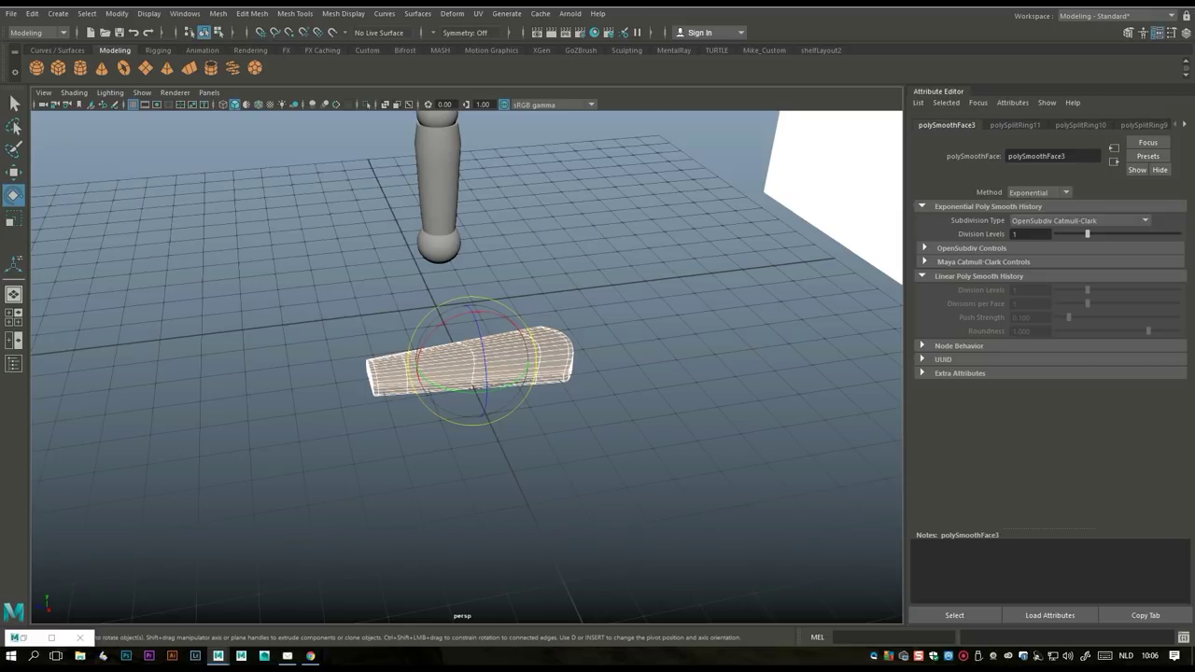
mouse_move(504, 383)
mouse_down()
mouse_move(439, 392)
mouse_move(519, 383)
mouse_up()
click(13, 317)
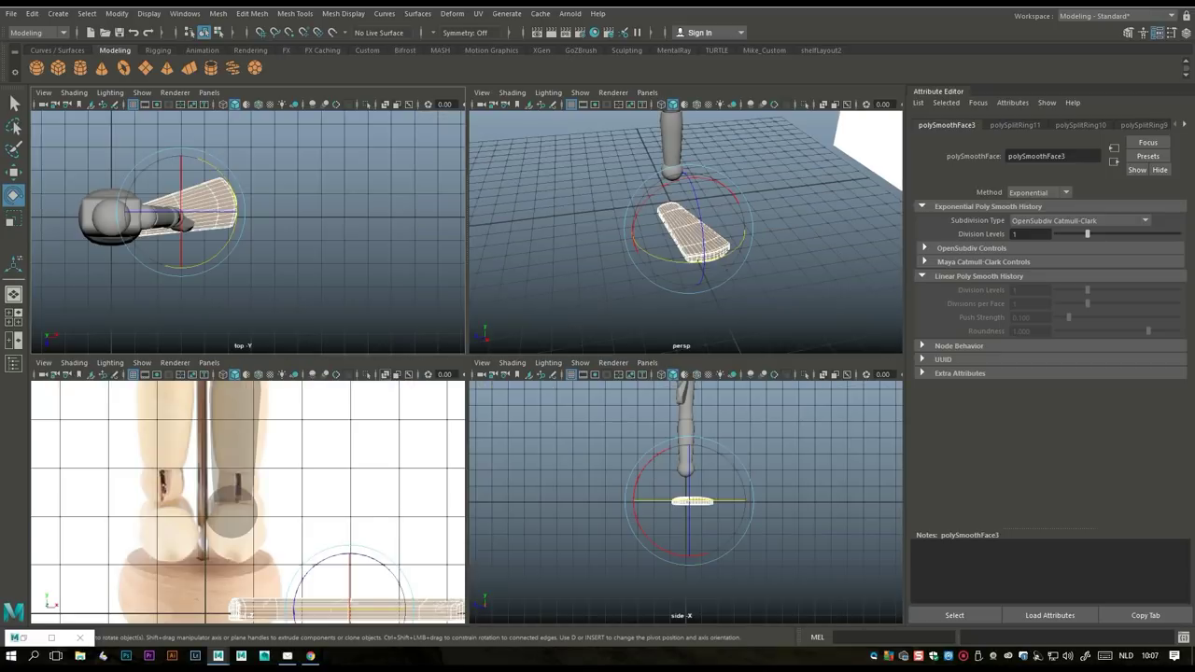
key(space)
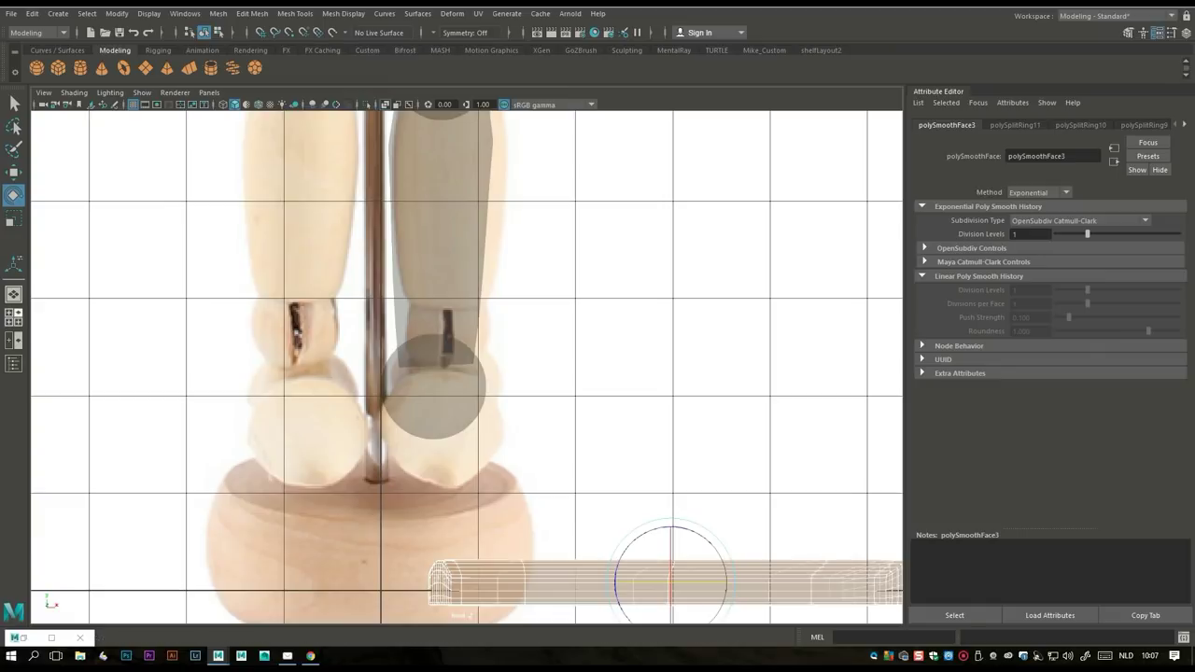
key(space)
key(space)
alt+drag(654, 373, 364, 341)
scroll(448, 374, up, 4)
drag(466, 317, 411, 369)
- Move the foot up and sideways so that its narrow heel end sits beneath the ankle ball
key(r)
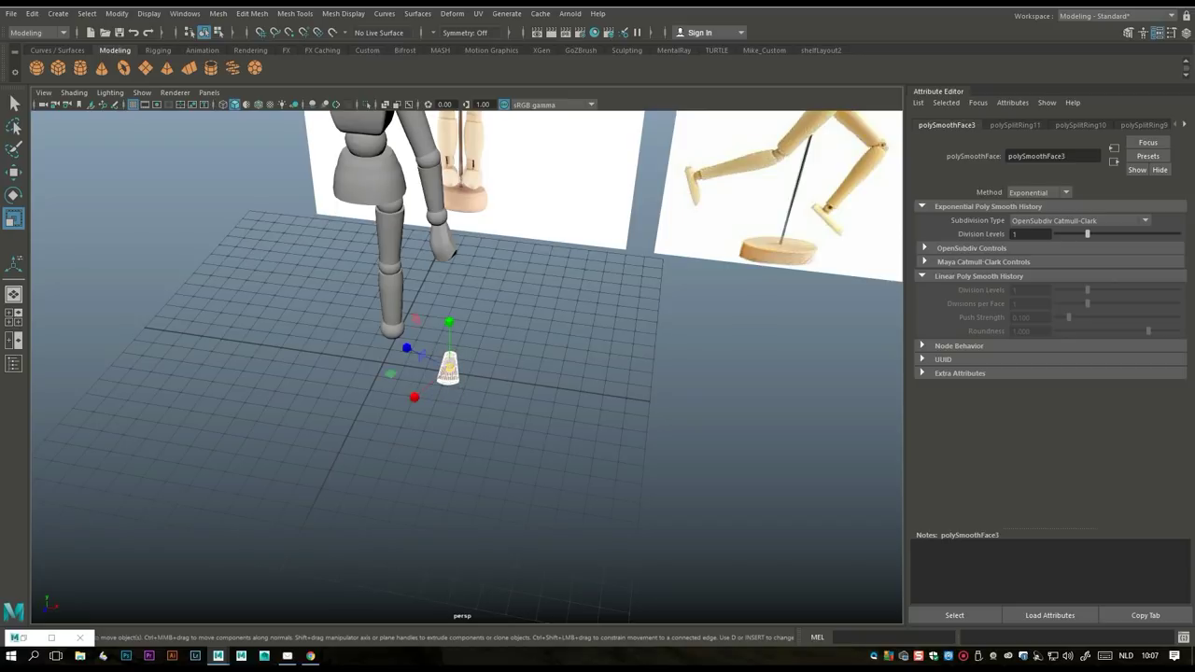
key(w)
mouse_move(449, 322)
mouse_down()
mouse_move(449, 280)
mouse_move(418, 311)
mouse_move(451, 318)
mouse_up()
alt+drag(467, 373, 478, 329)
drag(418, 245, 523, 411)
key(r)
key(w)
drag(492, 289, 458, 308)
drag(352, 384, 168, 378)
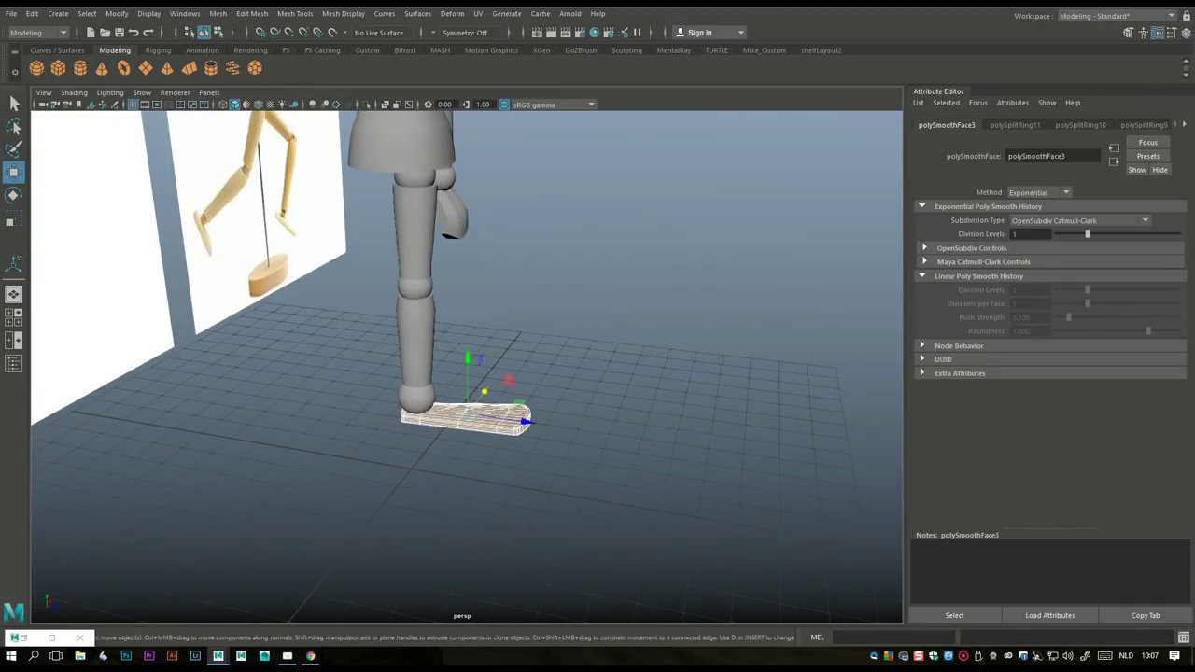
- Scale the foot down uniformly and shift it back under the ankle ball to match the leg's proportions
key(r)
drag(467, 413, 443, 414)
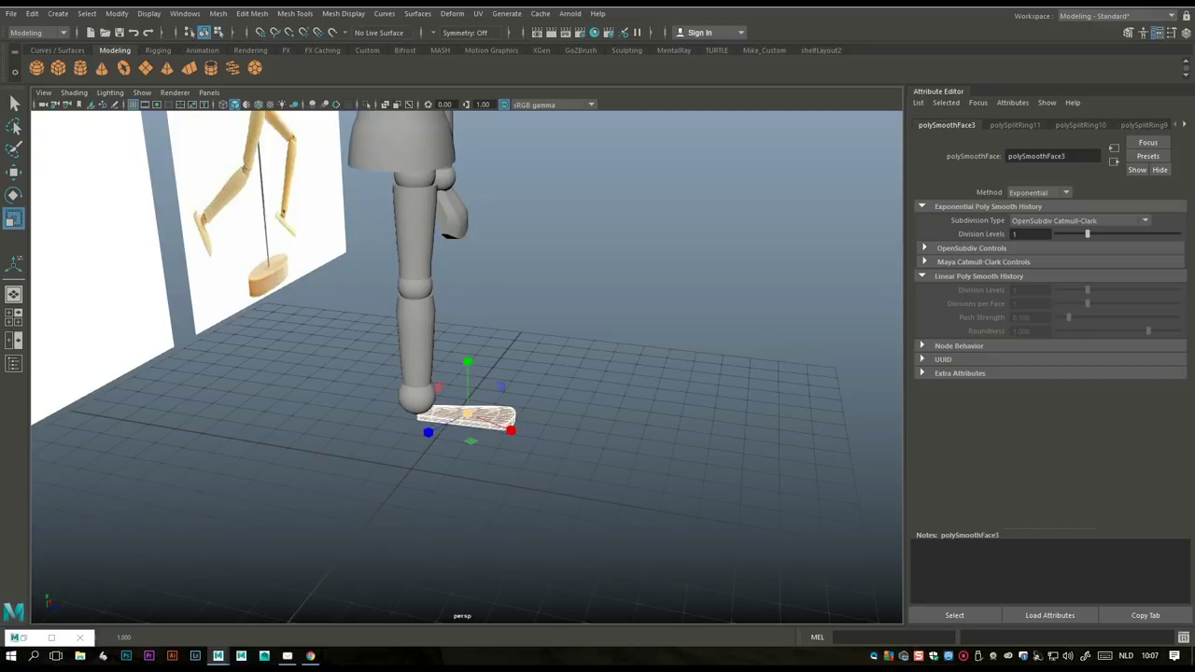
key(w)
drag(531, 420, 700, 412)
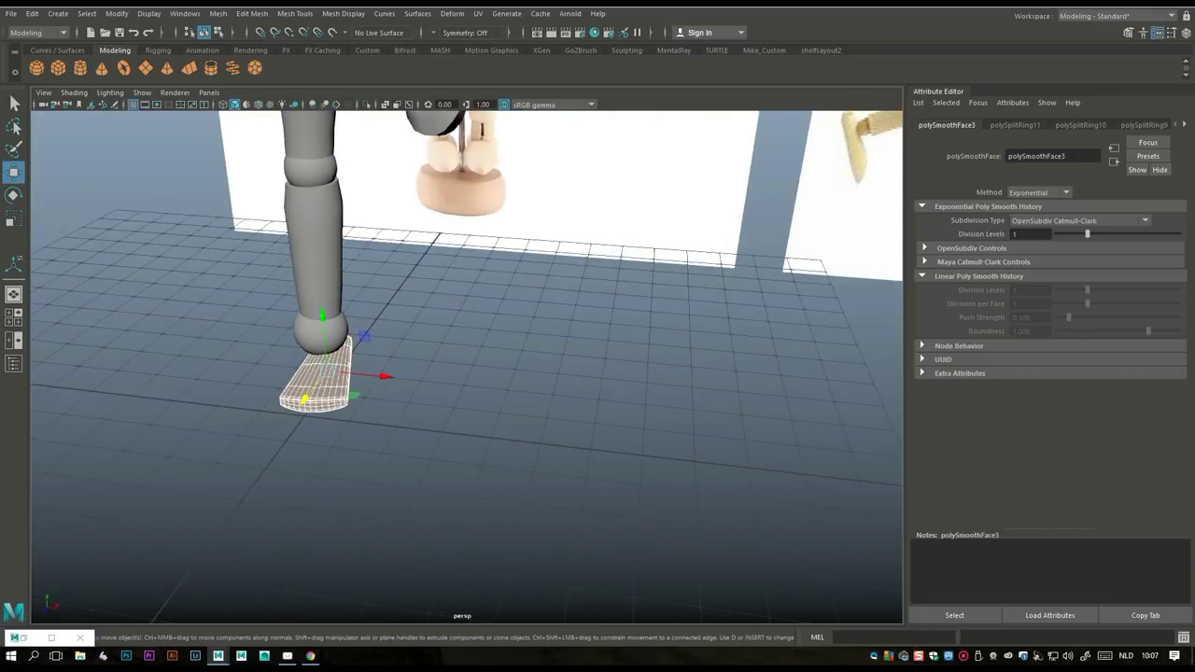
drag(383, 376, 738, 359)
scroll(448, 309, up, 5)
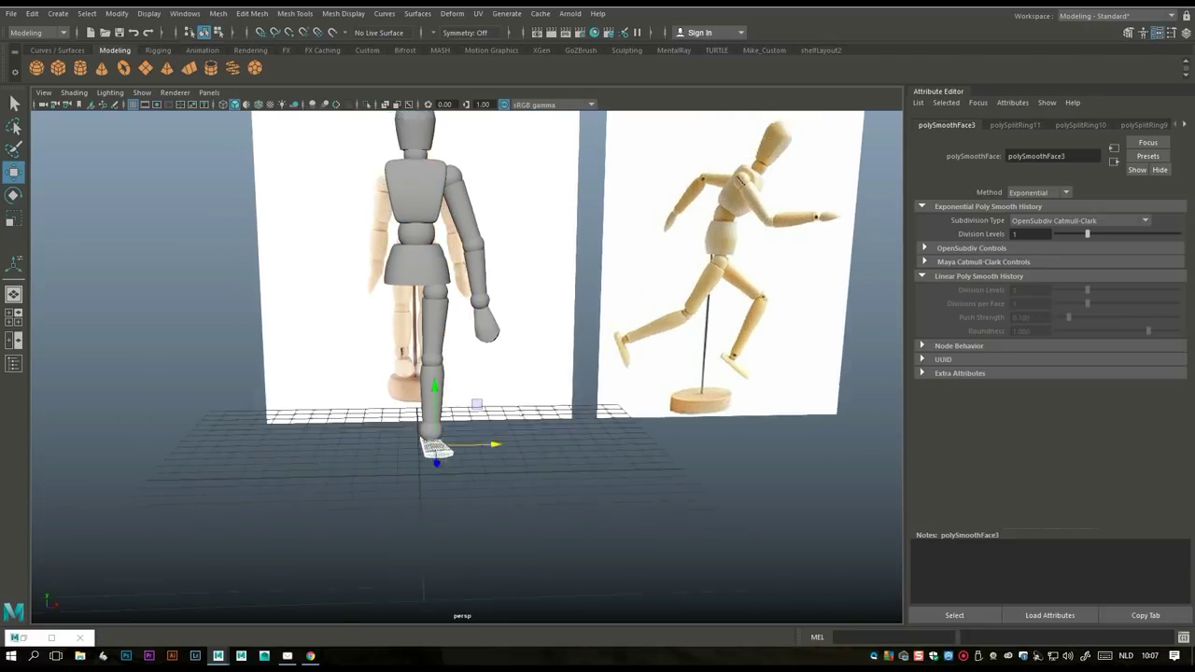
mouse_move(449, 308)
alt+mouse_down()
mouse_move(364, 310)
mouse_move(460, 319)
alt+mouse_up()
scroll(458, 313, down, 2)
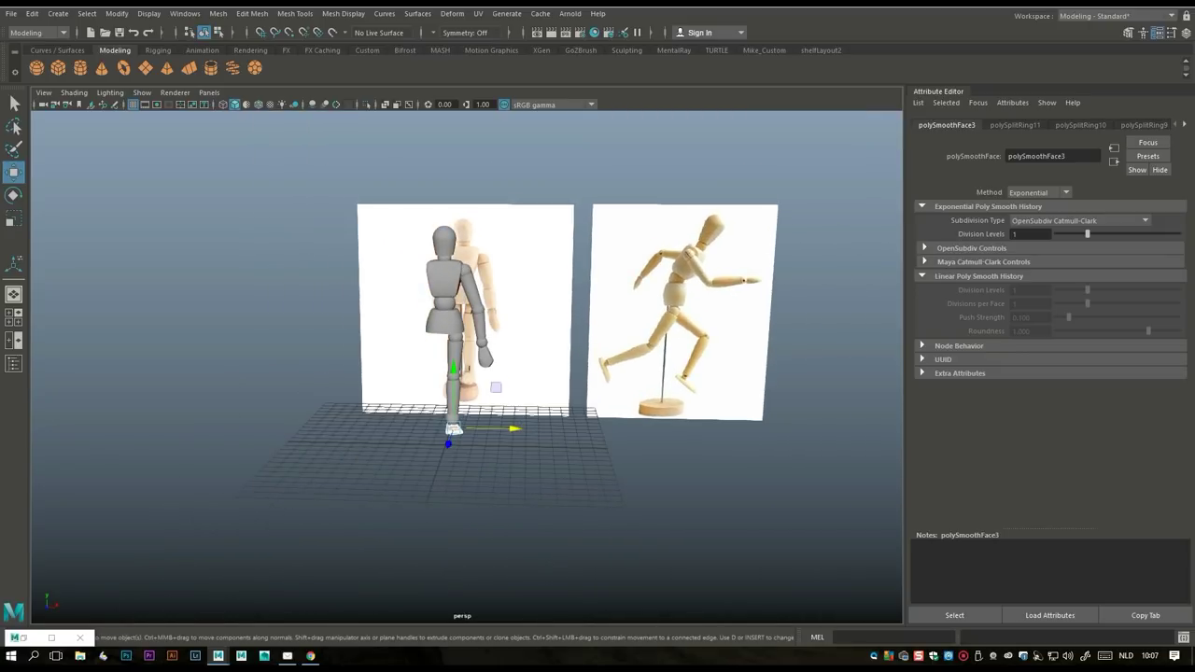
- Select the leg, foot and arm parts together and combine them into a single mesh
click(454, 393)
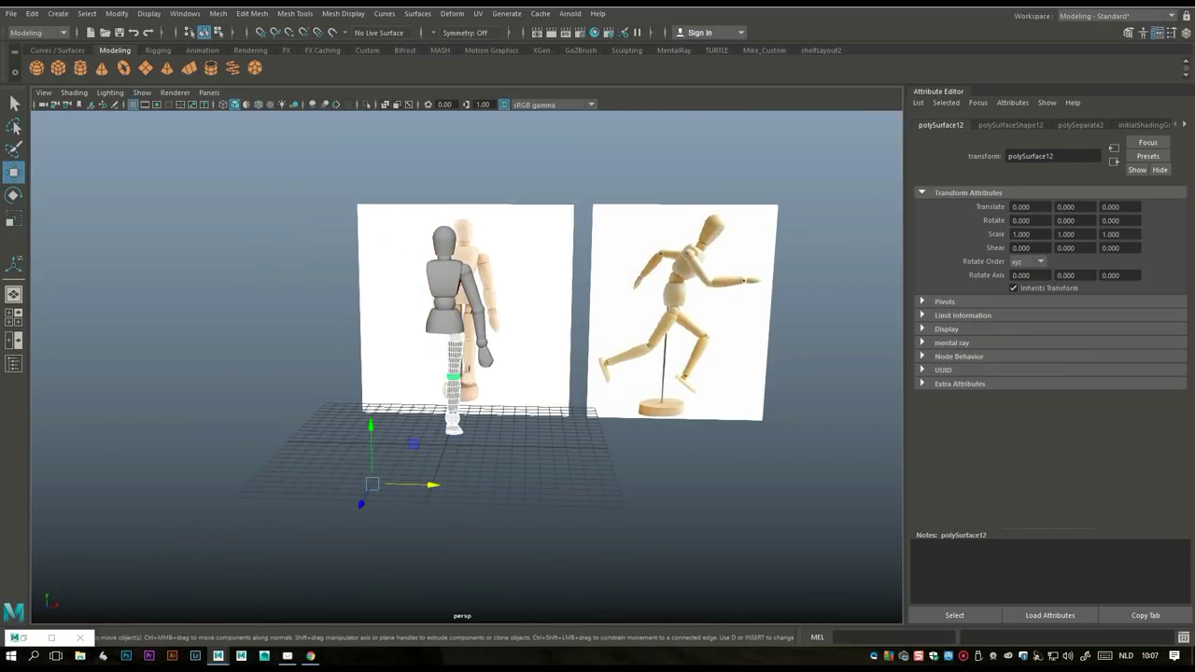
shift+click(477, 308)
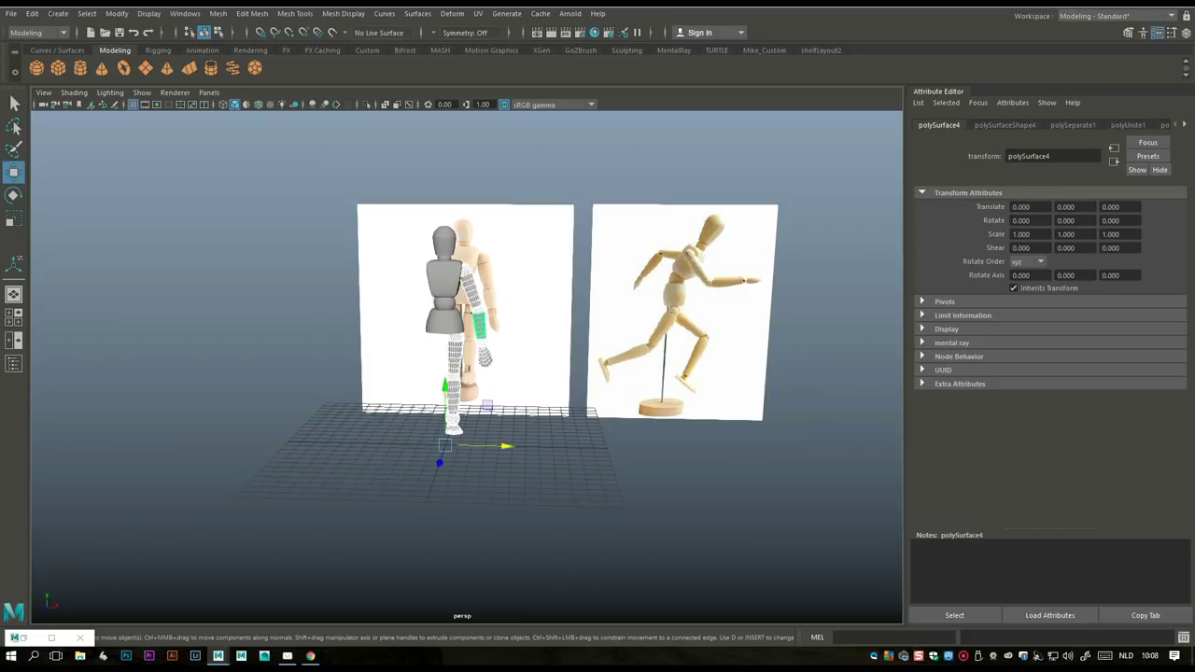
scroll(466, 326, up, 3)
scroll(466, 327, down, 3)
alt+drag(467, 327, 420, 324)
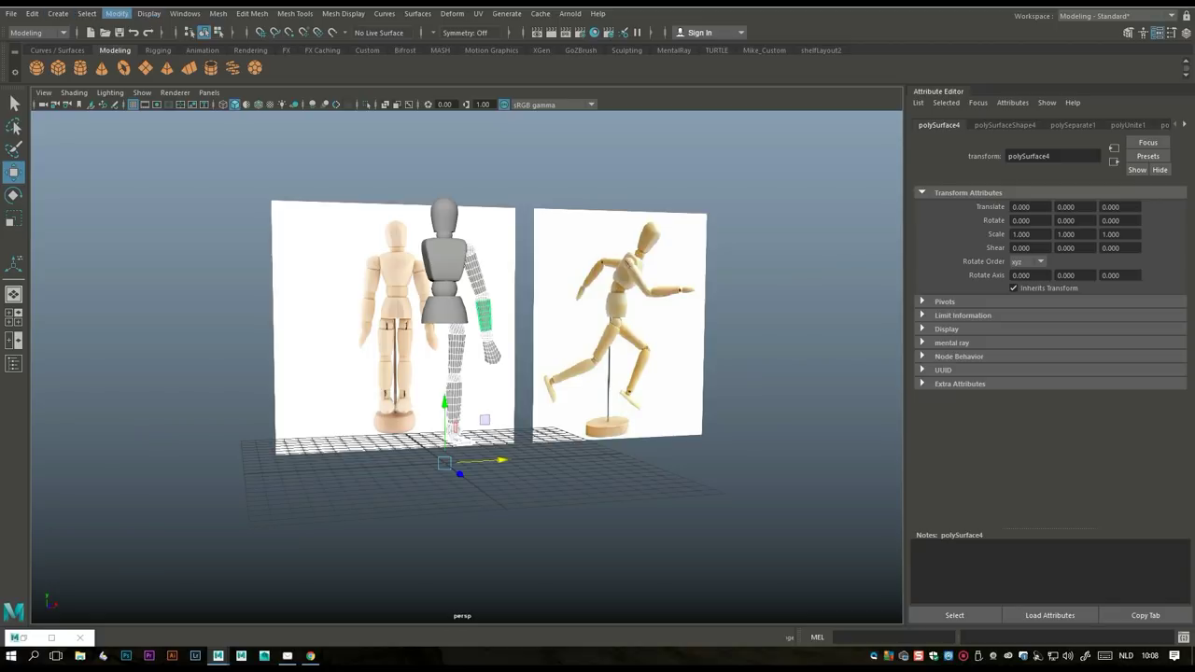
click(217, 13)
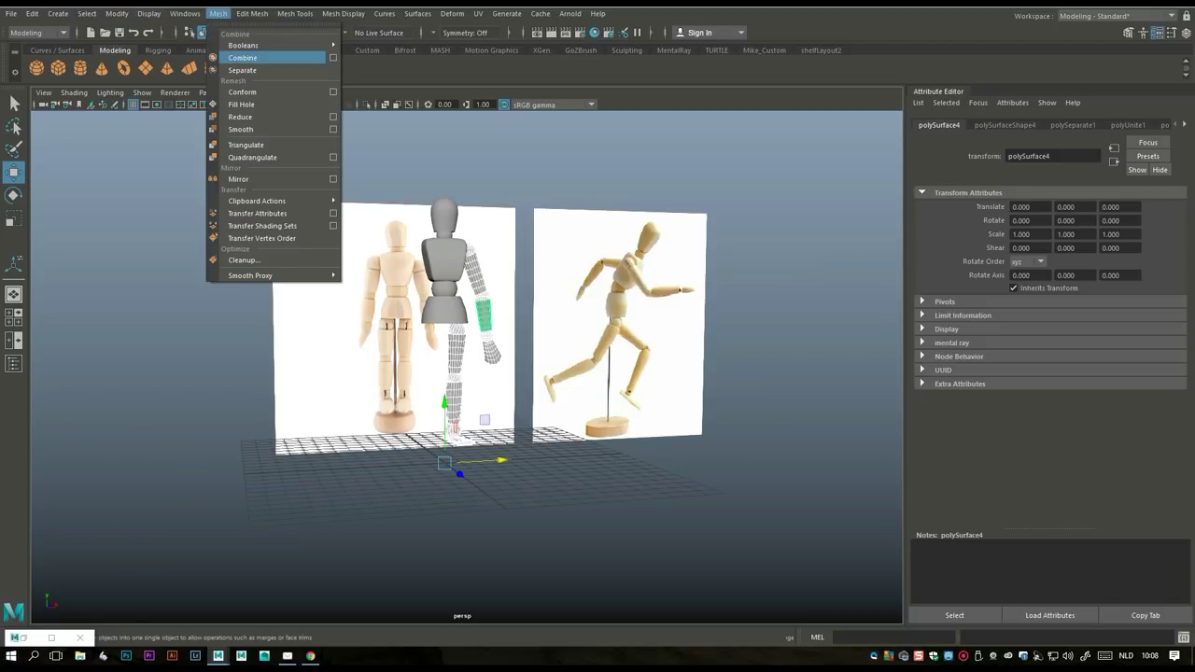
click(243, 57)
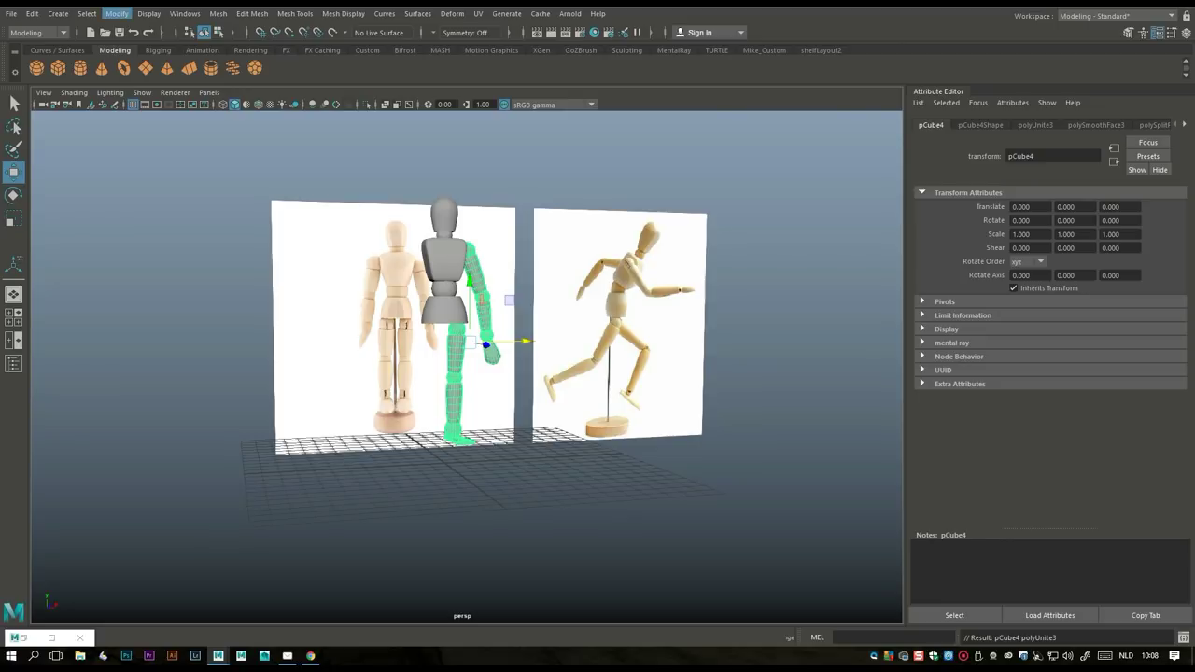
- Centre the combined limb mesh's pivot and create a mirrored copy using Duplicate Special with Scale X -1
click(117, 13)
click(150, 101)
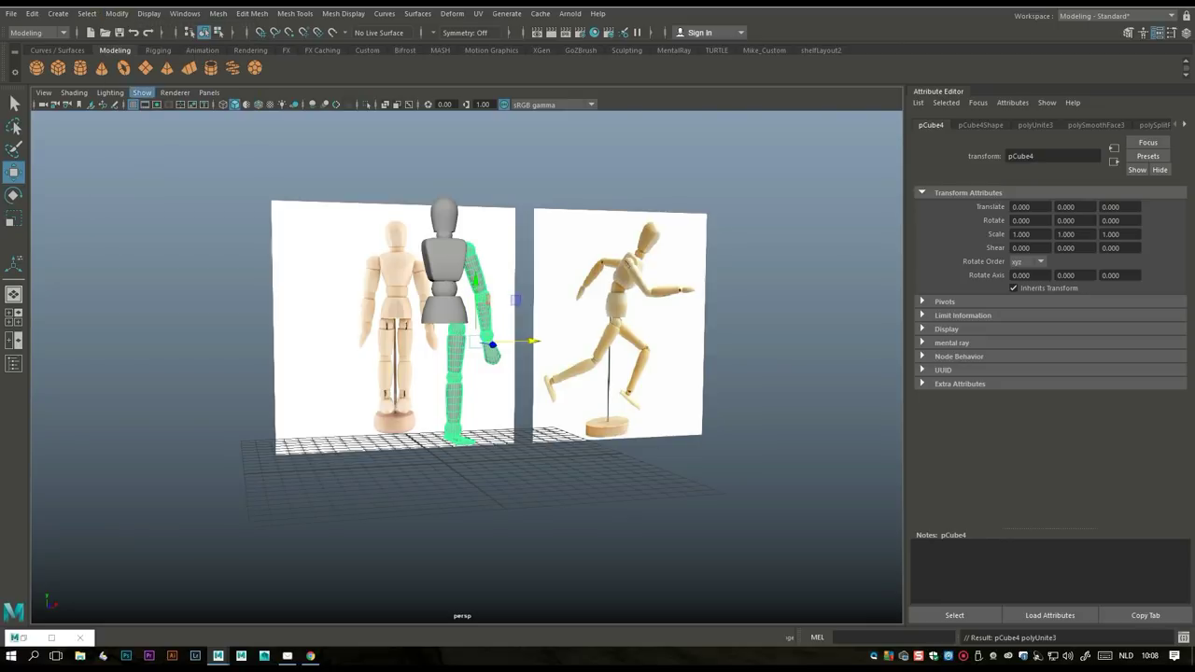
click(32, 13)
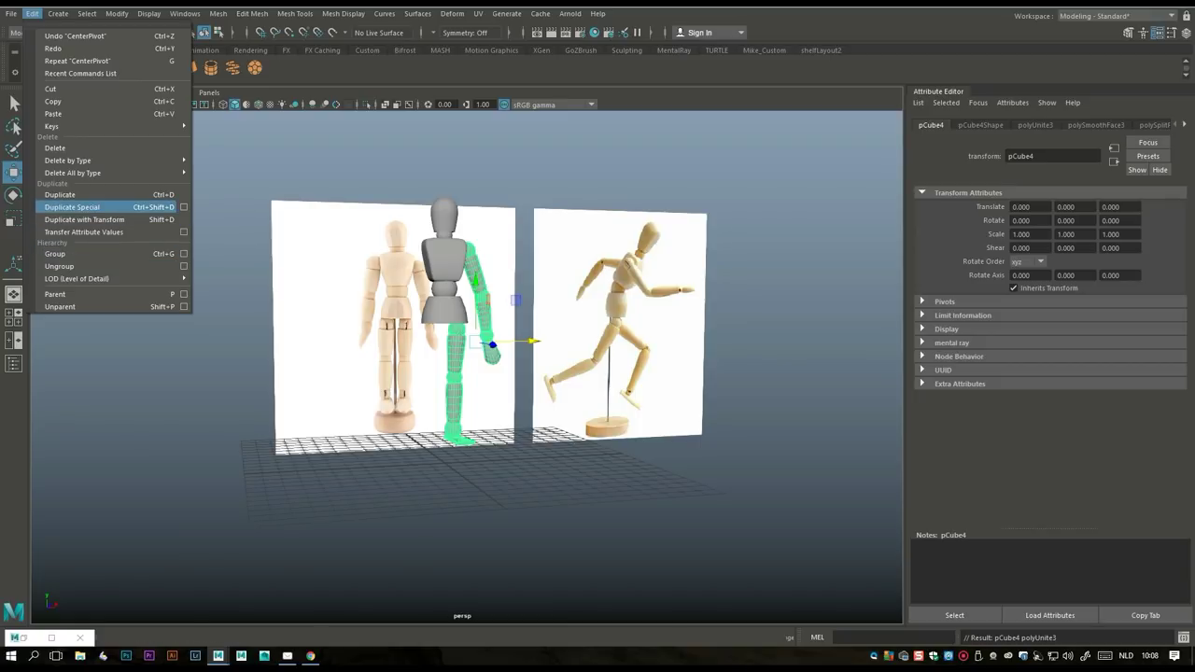
click(72, 206)
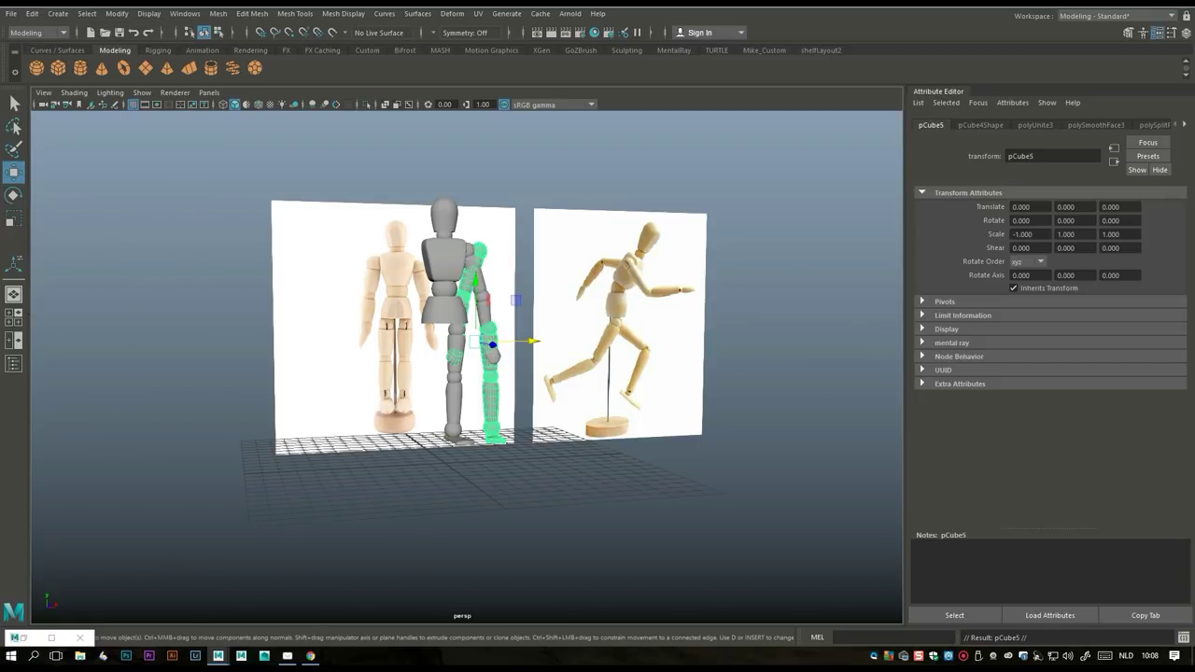
- Move the mirrored limbs to the body's opposite side at Translate X -3.661, aligning them symmetrically in the front view
drag(523, 342, 459, 342)
click(13, 317)
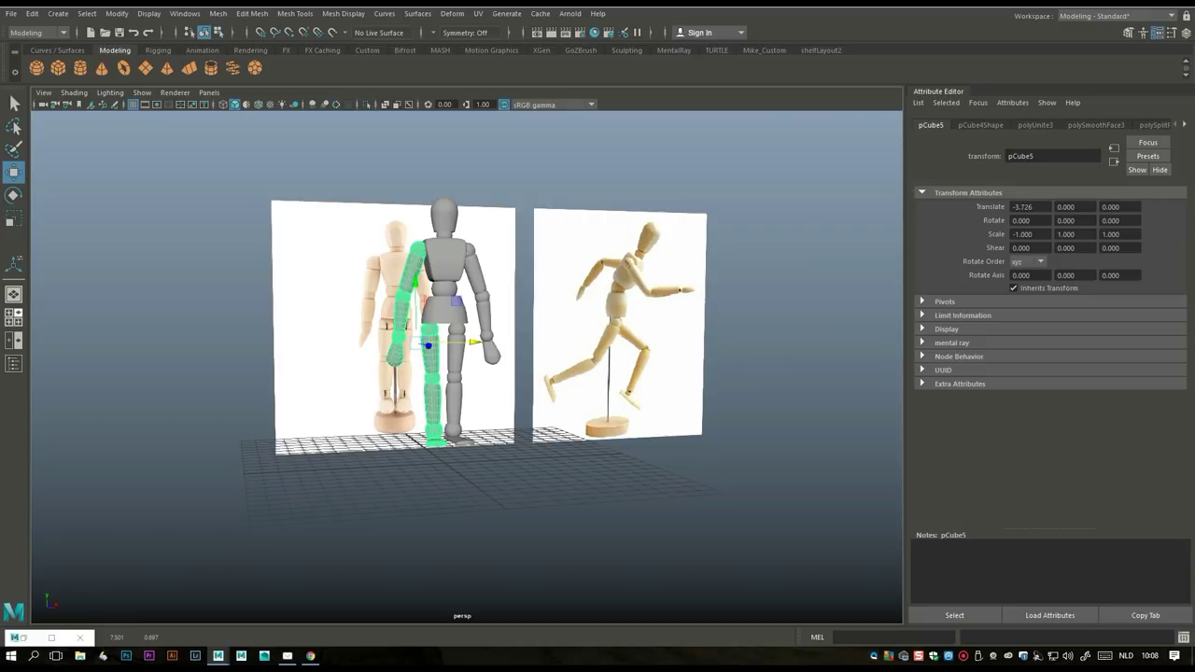
key(space)
scroll(467, 364, down, 3)
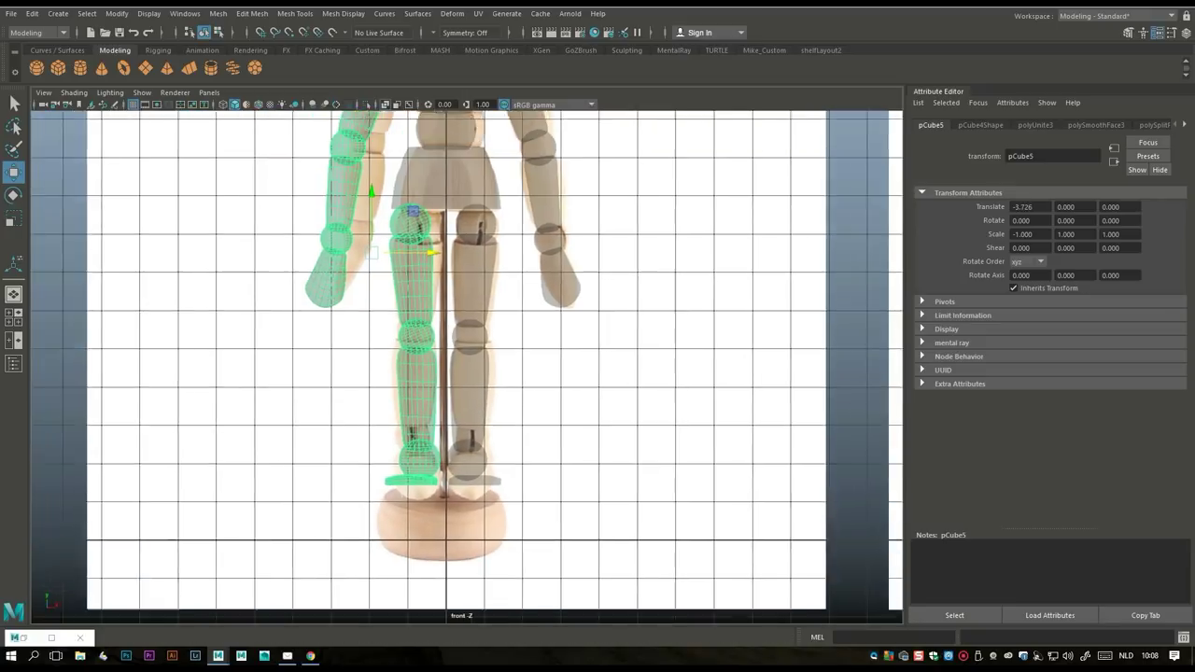
scroll(467, 364, up, 3)
drag(464, 392, 467, 391)
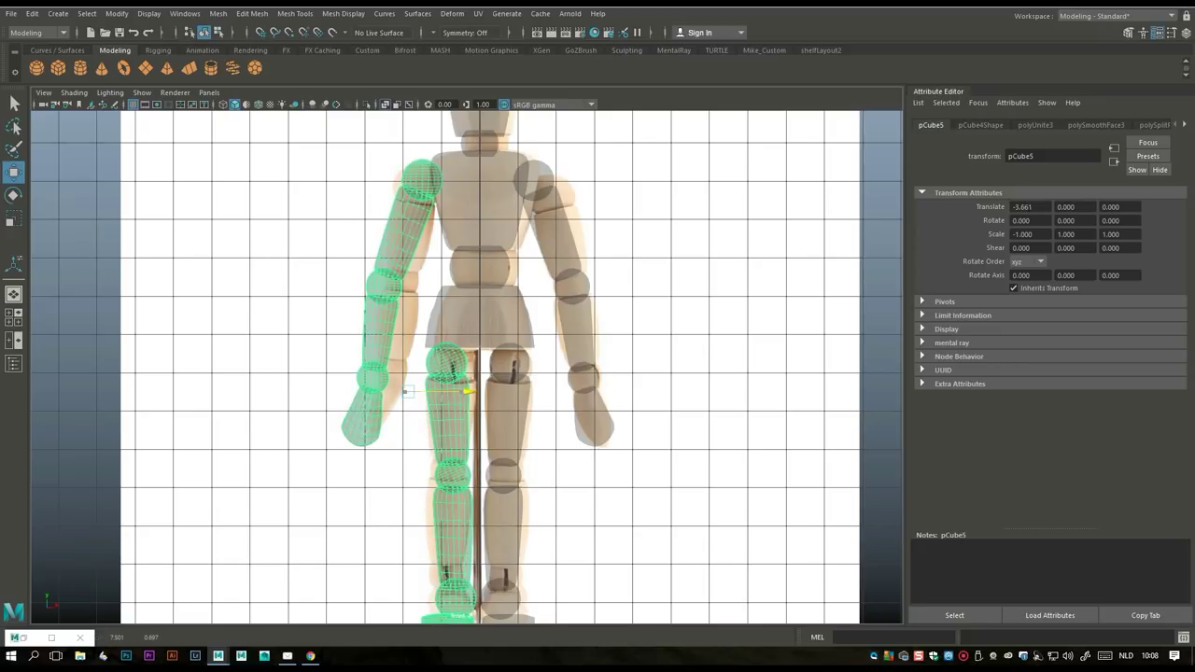
click(13, 318)
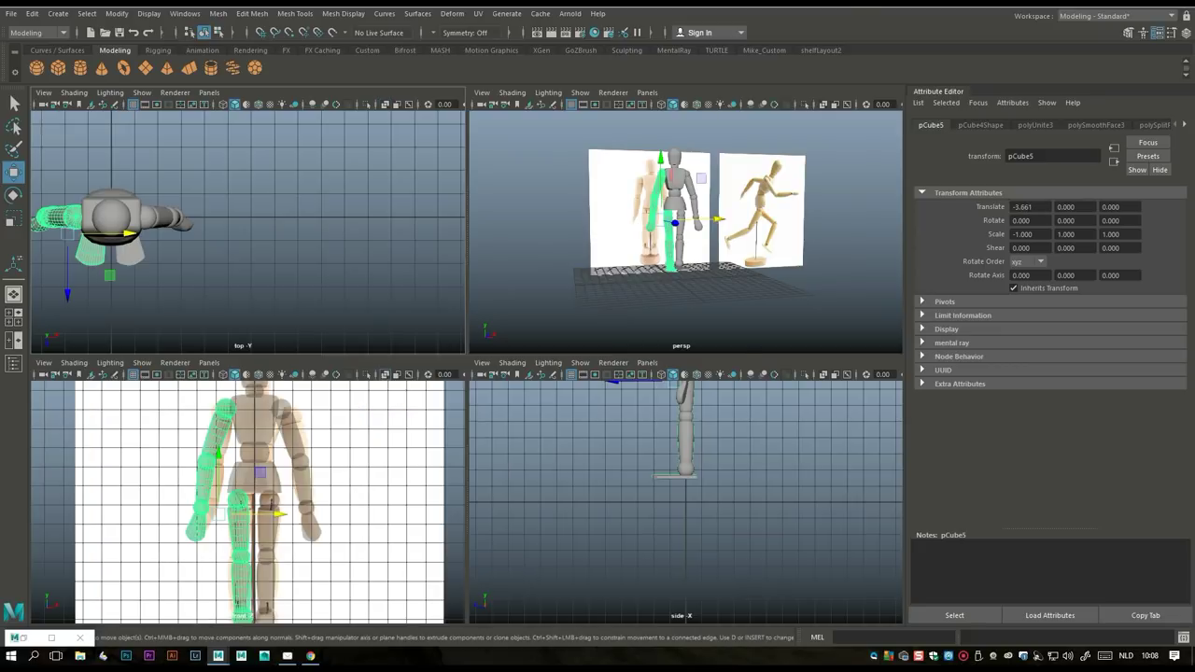
key(space)
click(654, 373)
alt+drag(653, 374, 710, 465)
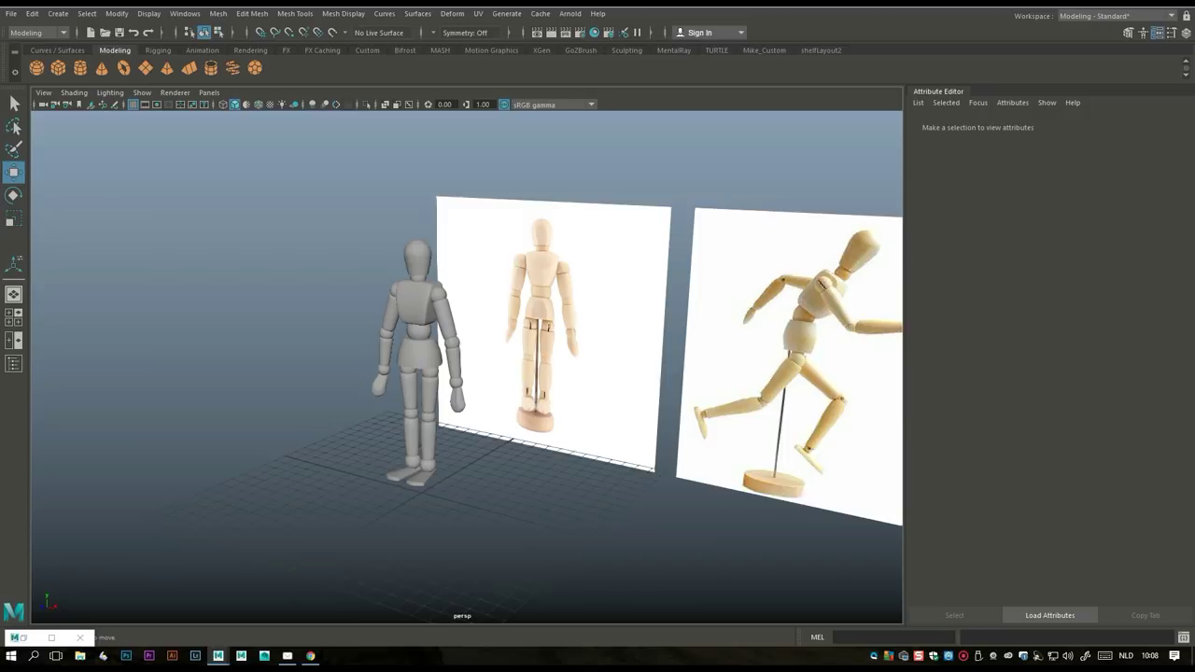
scroll(619, 349, up, 3)
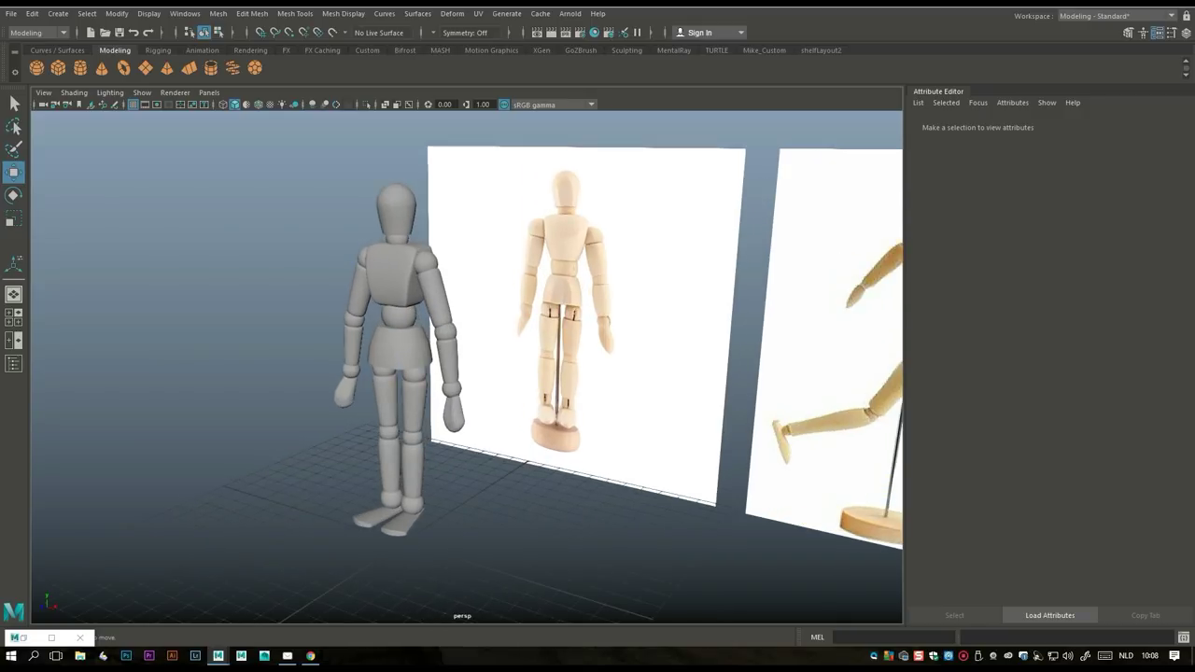